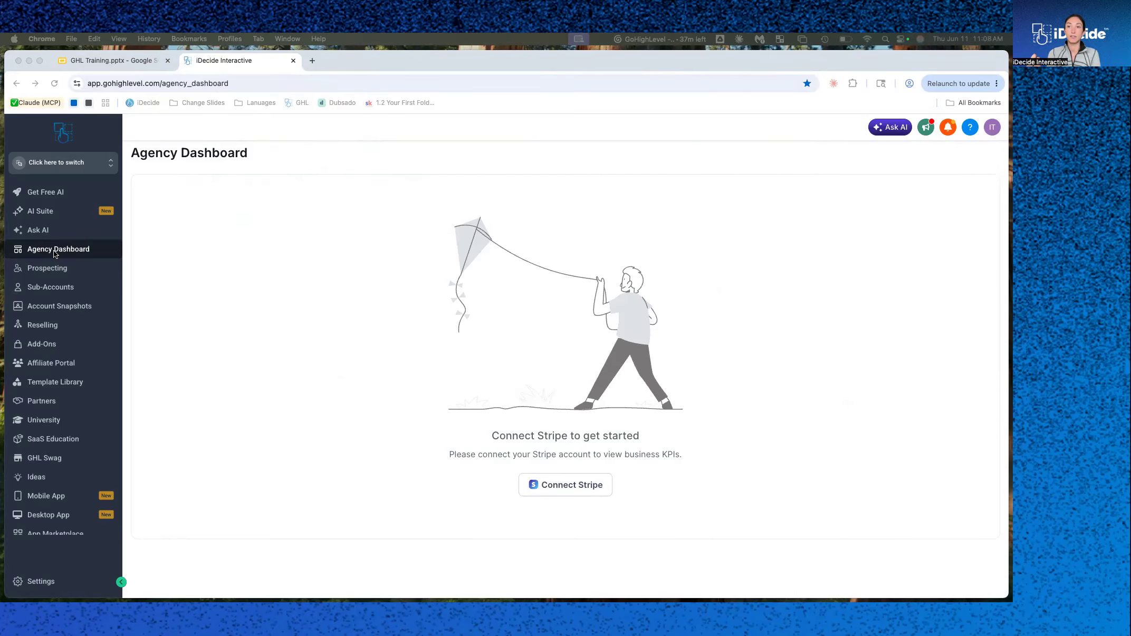
# Switch to the iDecide Programming sub-account.
pyautogui.doubleClick(59, 164)
pyautogui.click(60, 164)
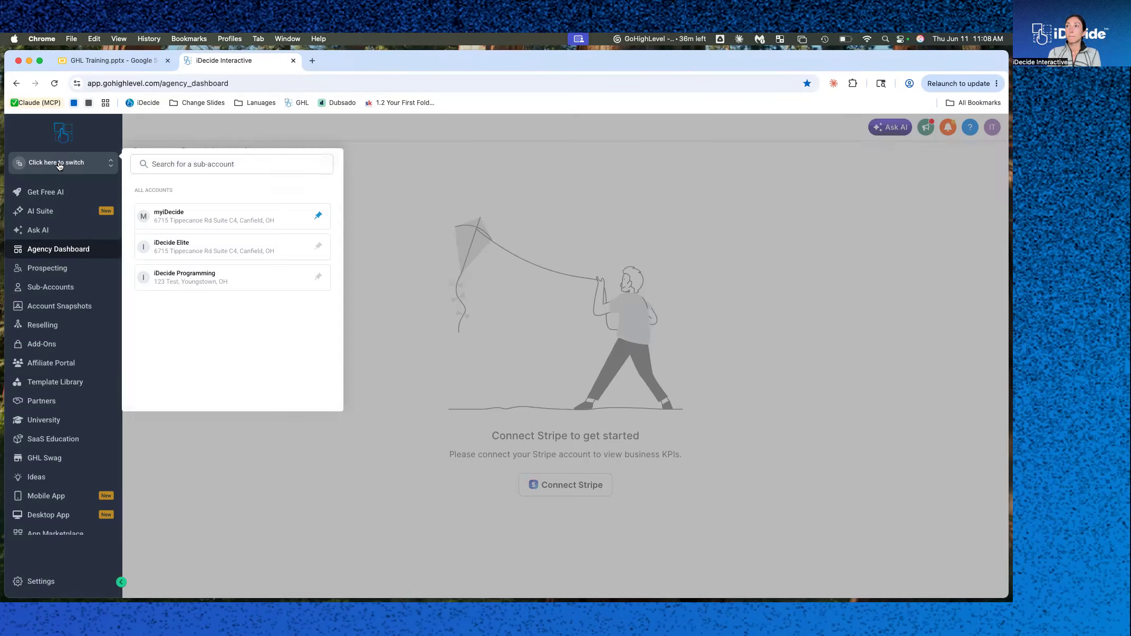
pyautogui.click(176, 213)
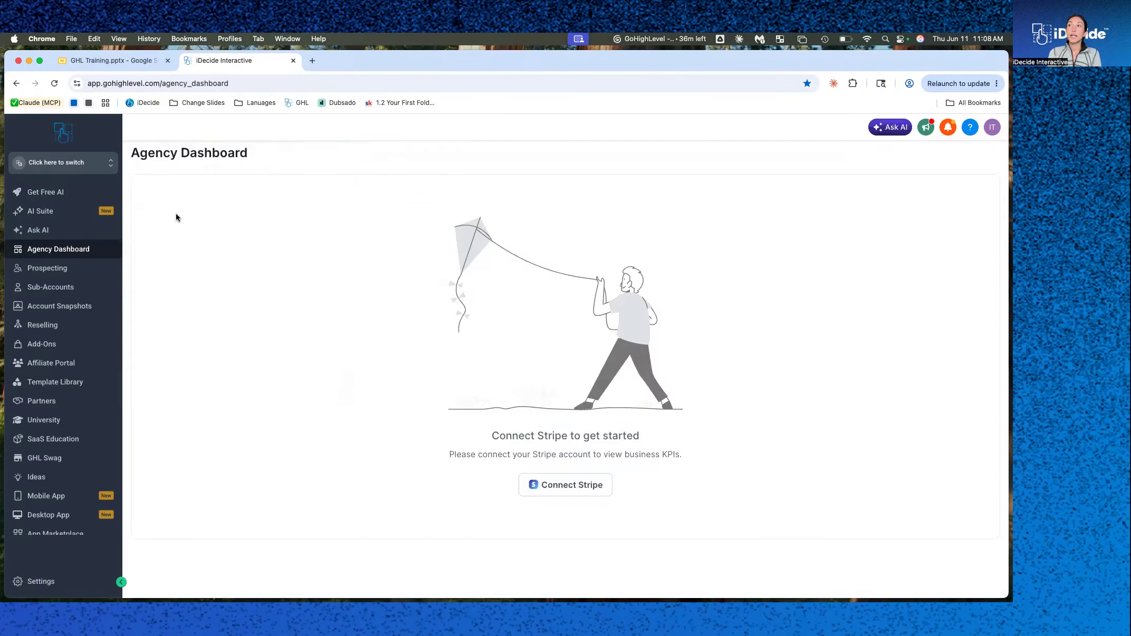
pyautogui.click(55, 168)
pyautogui.click(195, 310)
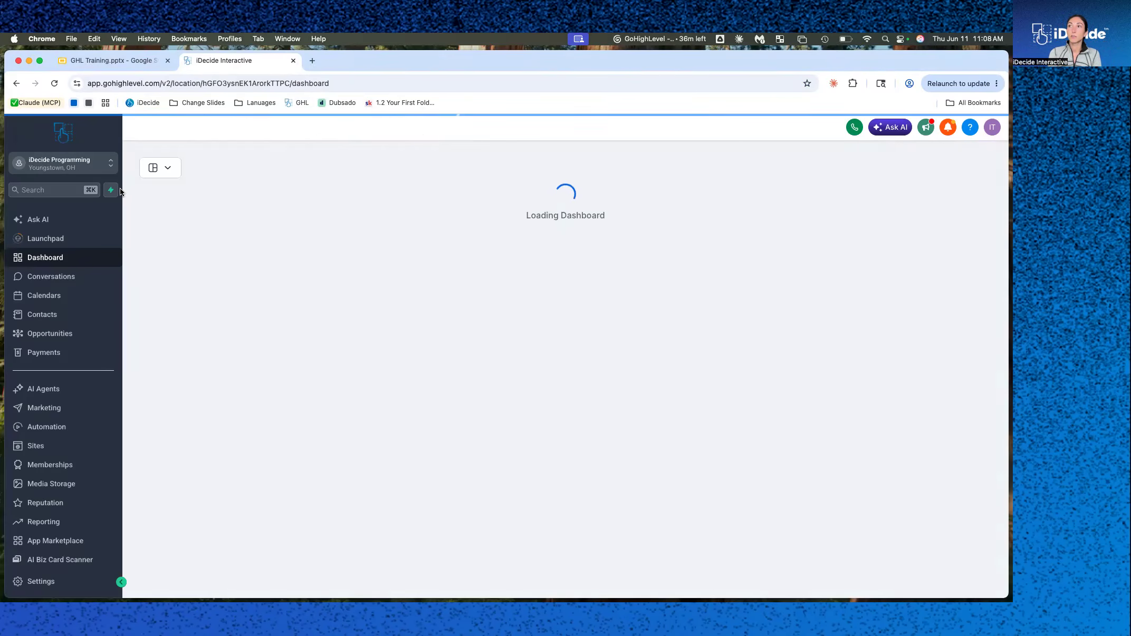
# Copy the iDecide.com/InstallGHL link from the training slide and open it in a new browser tab.
pyautogui.click(77, 165)
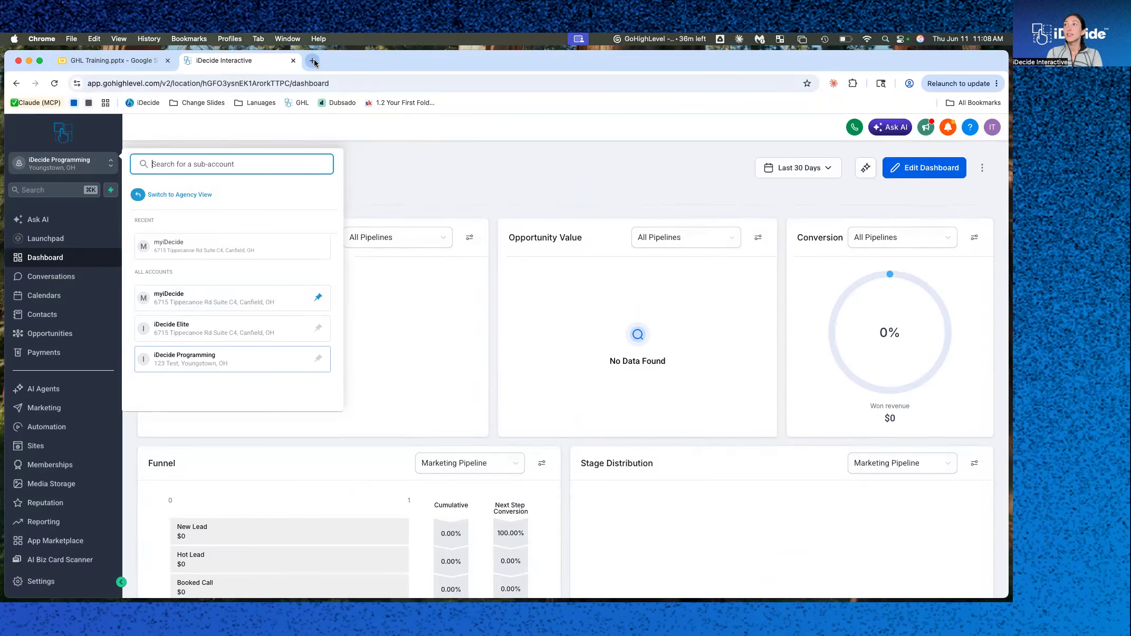
pyautogui.click(115, 62)
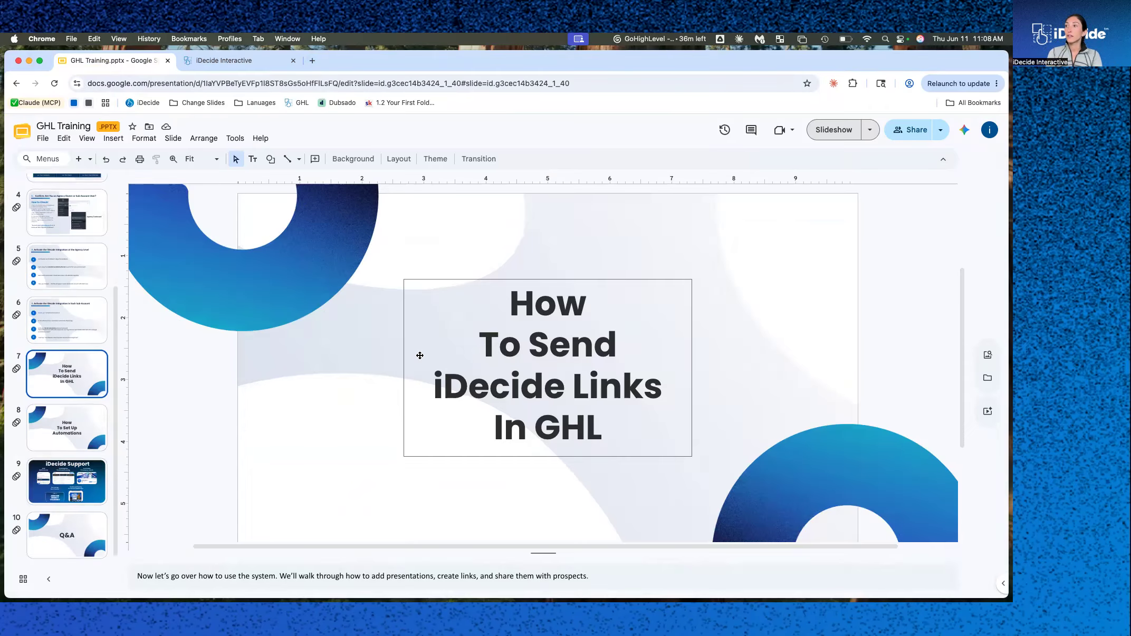
pyautogui.press('Up')
pyautogui.press('Up')
pyautogui.moveTo(338, 311); pyautogui.dragTo(439, 317)
pyautogui.press('super+c')
pyautogui.click(312, 60)
pyautogui.press('super+v')
pyautogui.press('Return')
# Try to reload the install page after editing the idecide.com/InstallGH address.
pyautogui.click(243, 60)
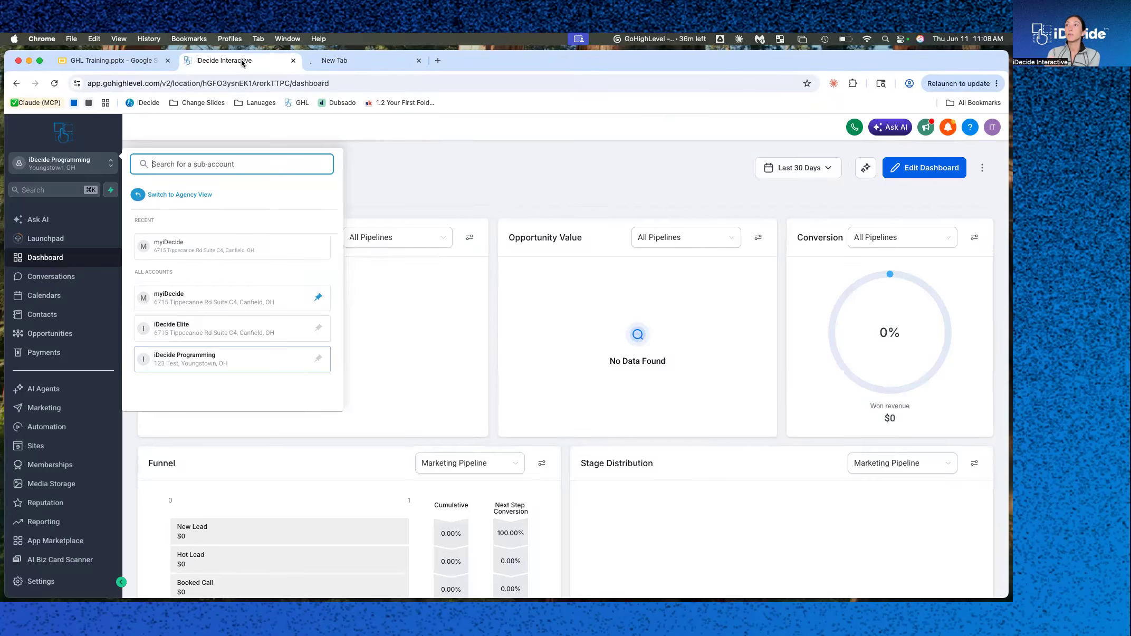
pyautogui.click(356, 63)
pyautogui.click(335, 83)
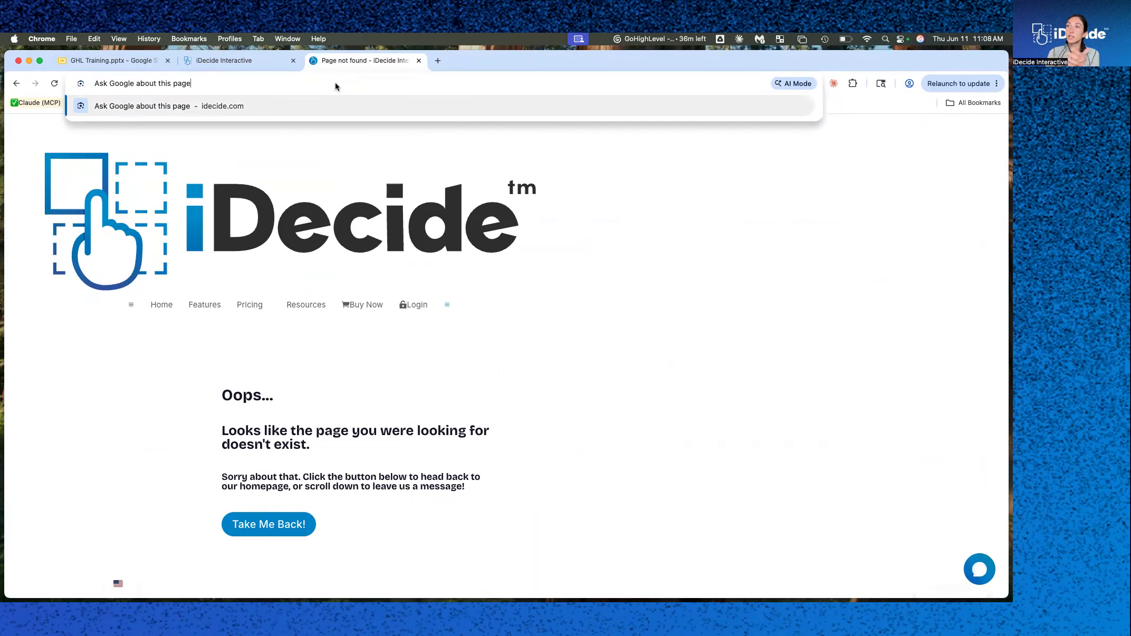
pyautogui.press('Escape')
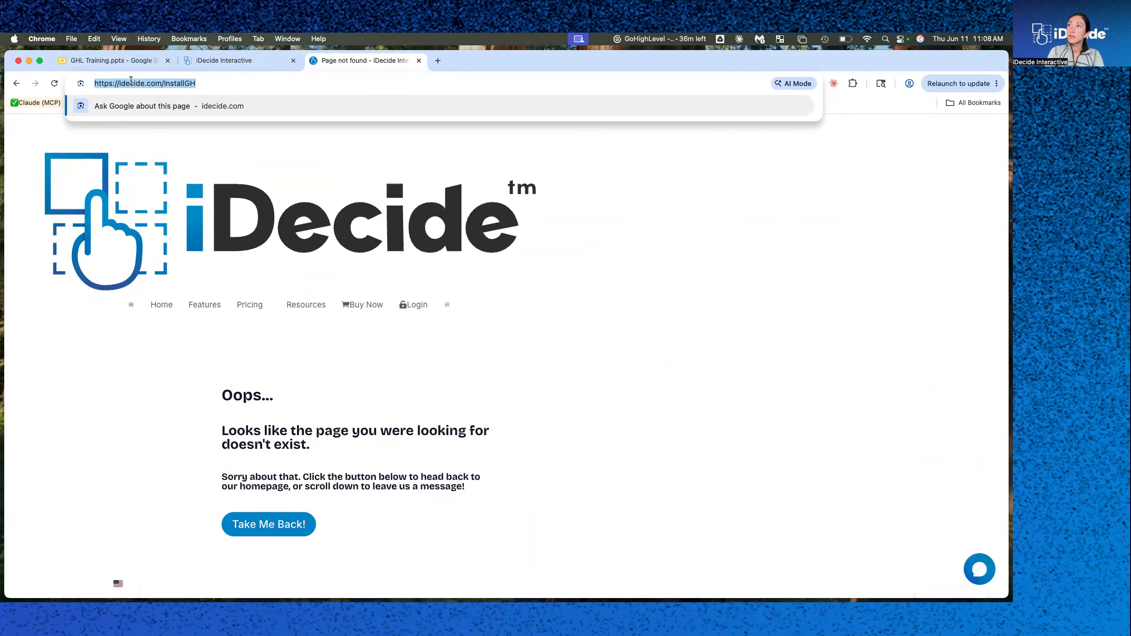
pyautogui.click(99, 81)
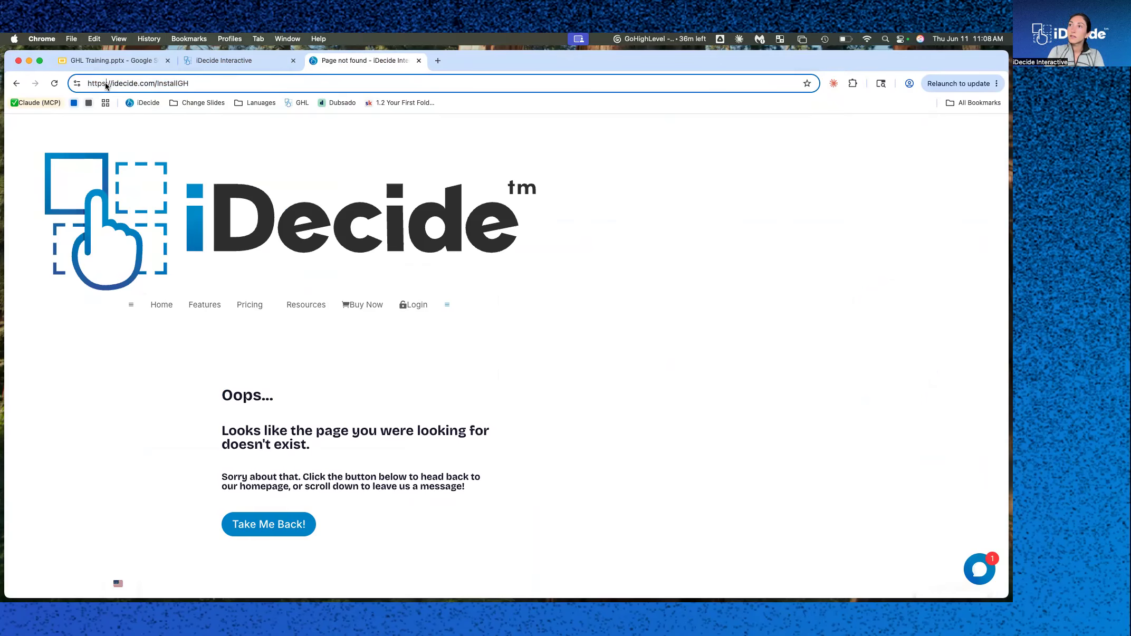
pyautogui.press('BackSpace')
pyautogui.write('\\')
pyautogui.press('BackSpace')
pyautogui.press('Return')
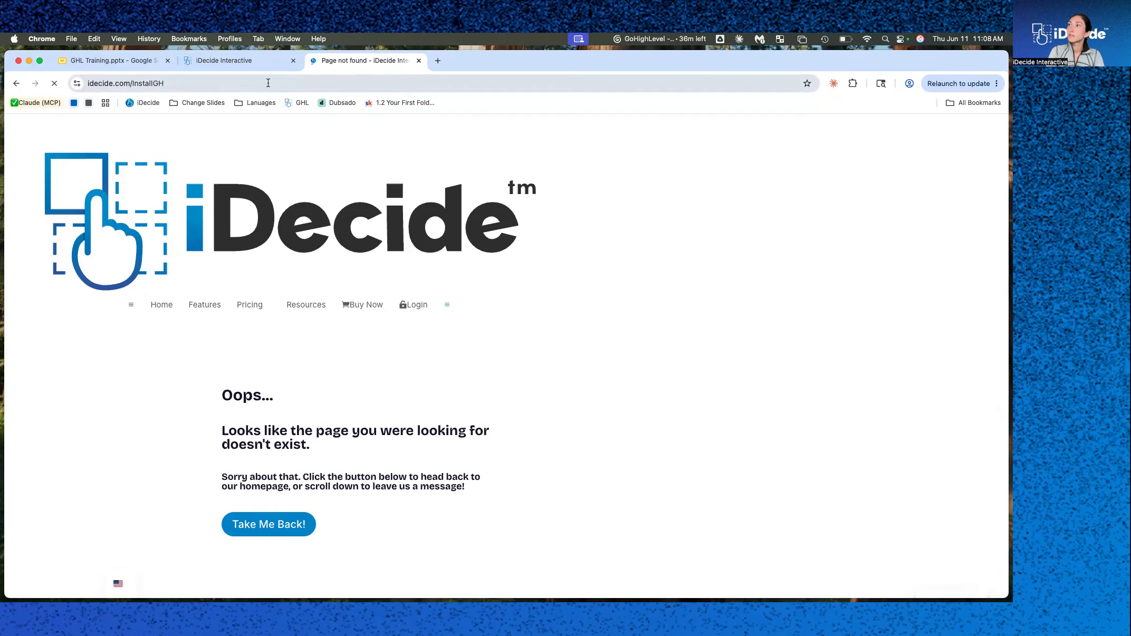
# Return to the GoHighLevel tab and open the iDecide integration page in the sub-account.
pyautogui.click(244, 63)
pyautogui.click(360, 61)
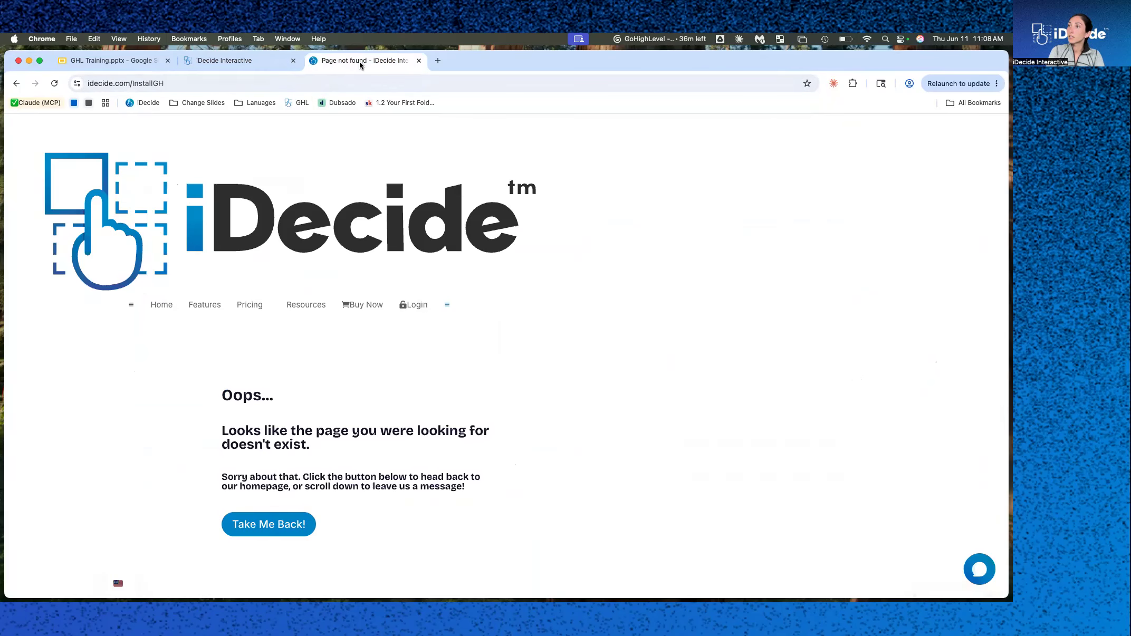
pyautogui.click(251, 61)
pyautogui.click(107, 62)
pyautogui.click(419, 311)
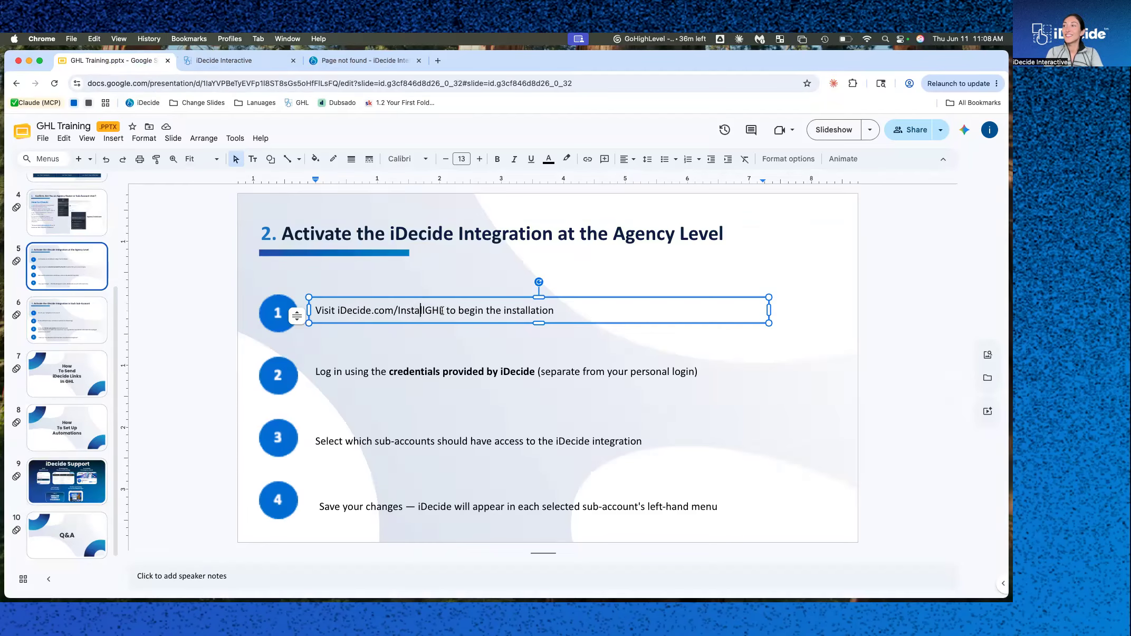
pyautogui.click(238, 61)
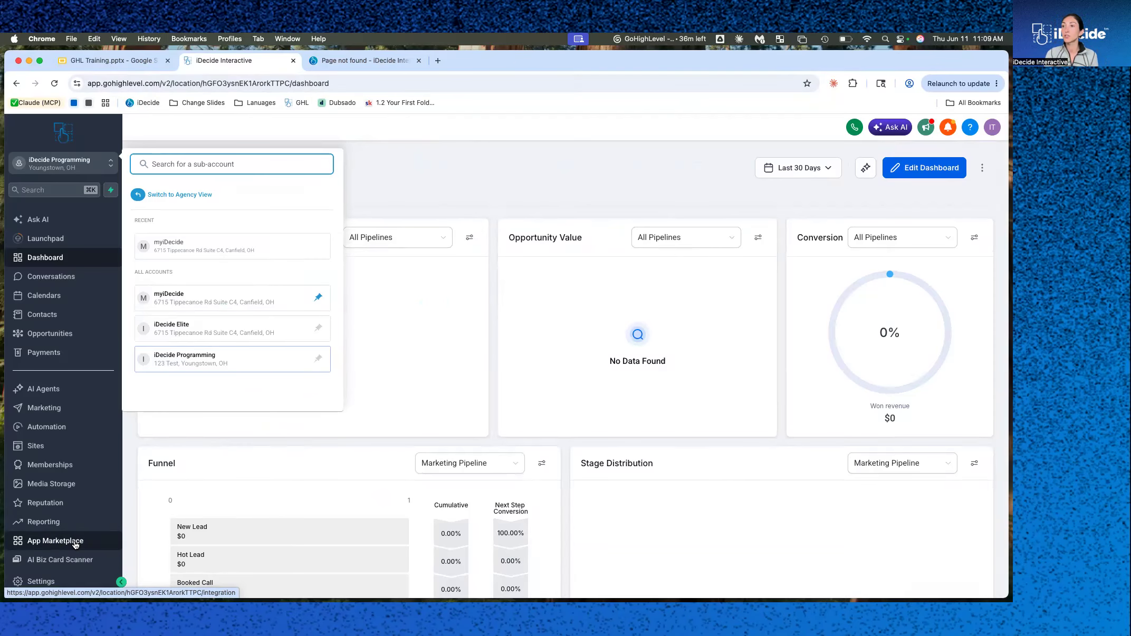
pyautogui.scroll(-2, 74, 545)
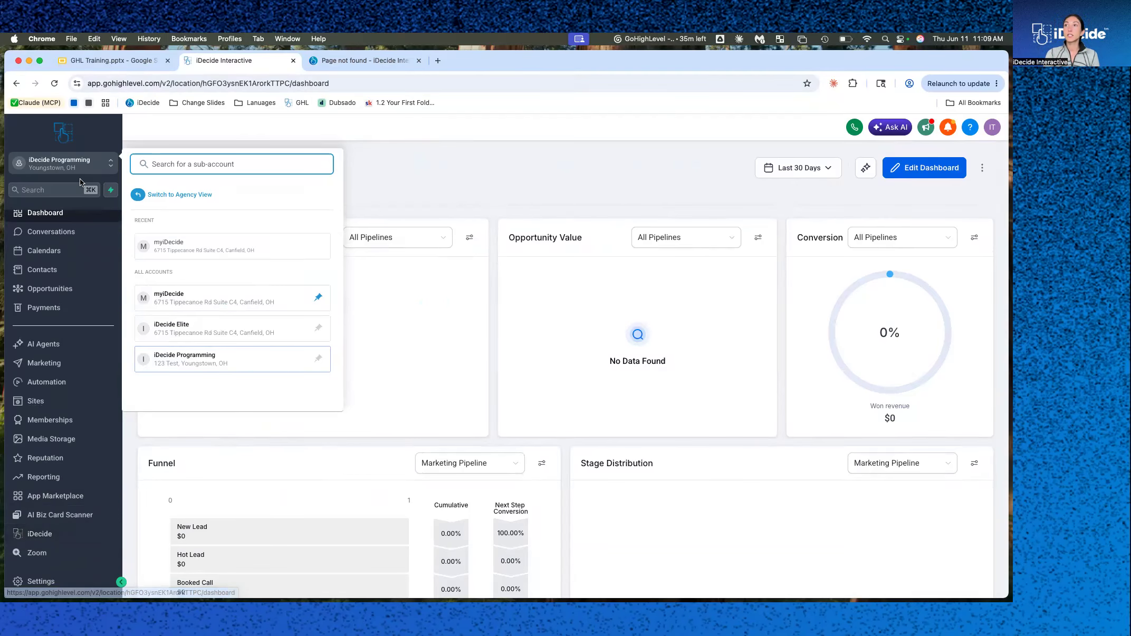
pyautogui.click(37, 536)
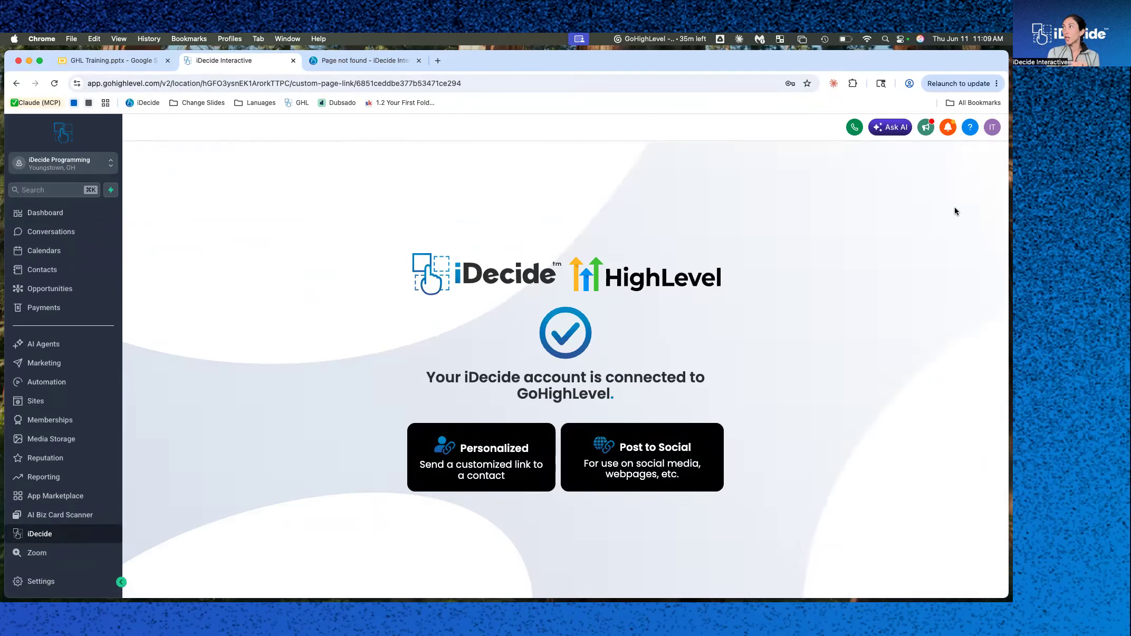
# Log in as two other team users in turn, then switch back to your own account.
pyautogui.click(991, 129)
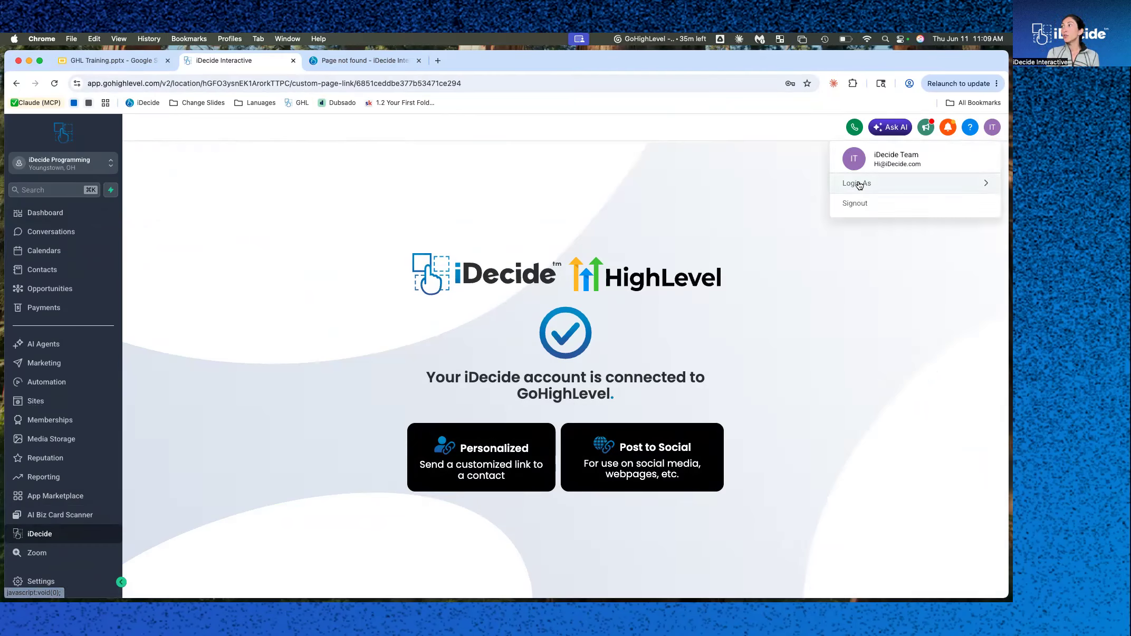
pyautogui.moveTo(859, 185)
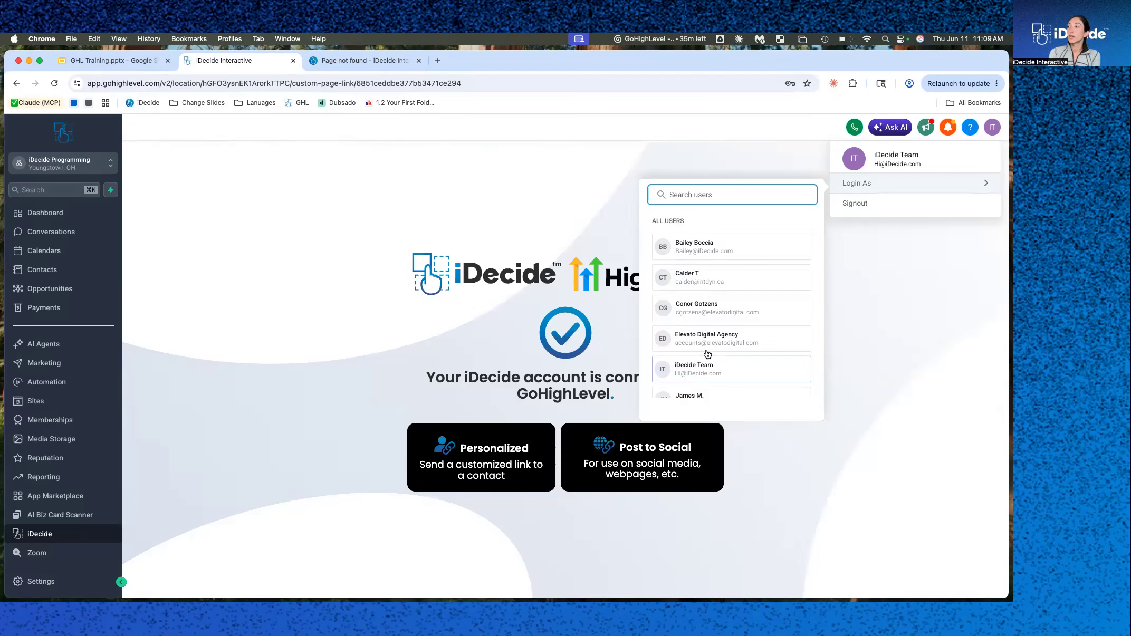
pyautogui.click(703, 372)
pyautogui.click(664, 220)
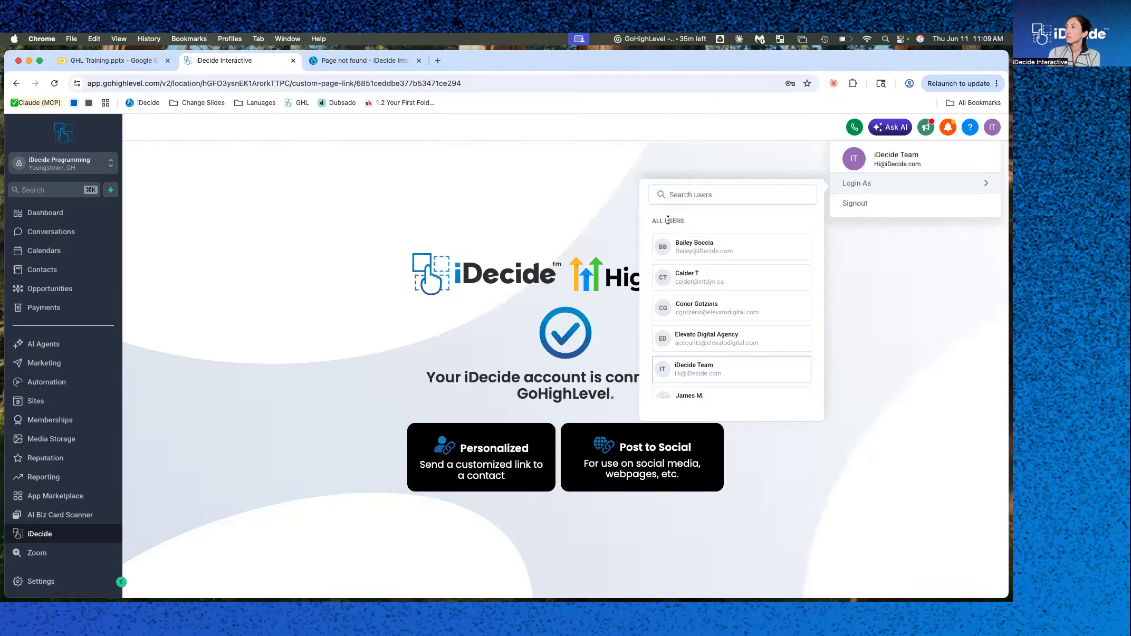
pyautogui.click(690, 245)
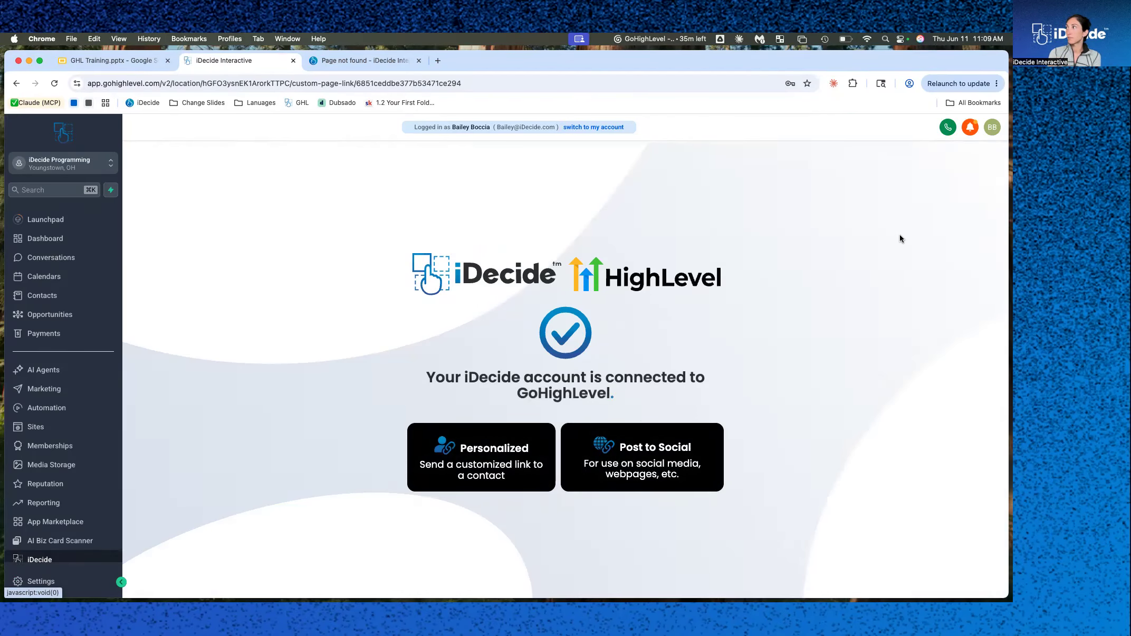
pyautogui.click(993, 128)
pyautogui.click(877, 210)
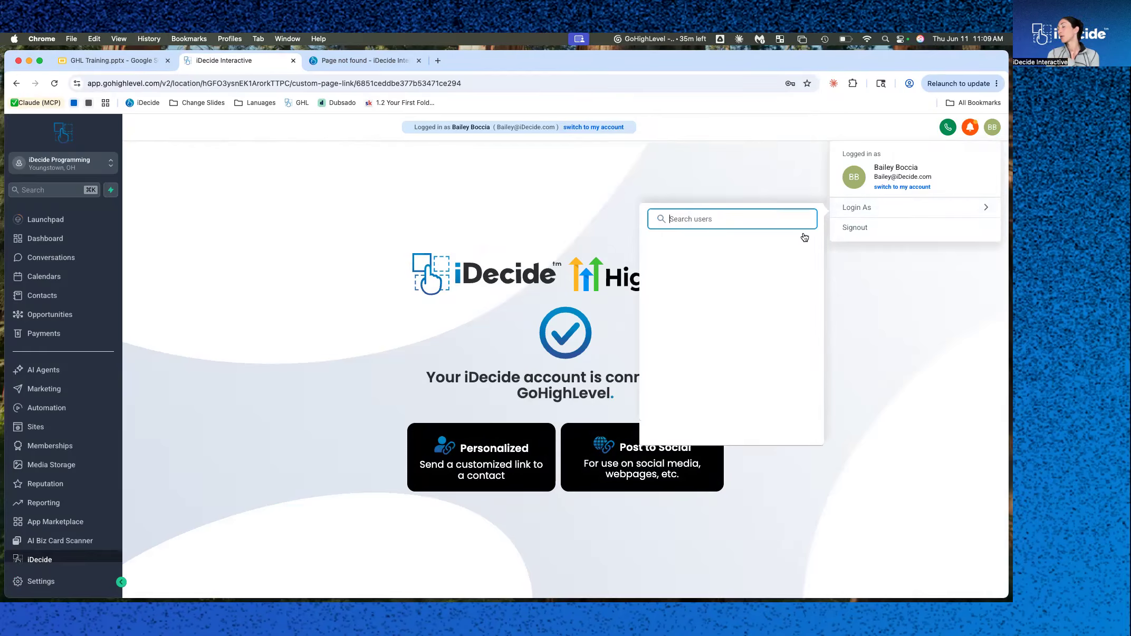
pyautogui.scroll(-5, 680, 404)
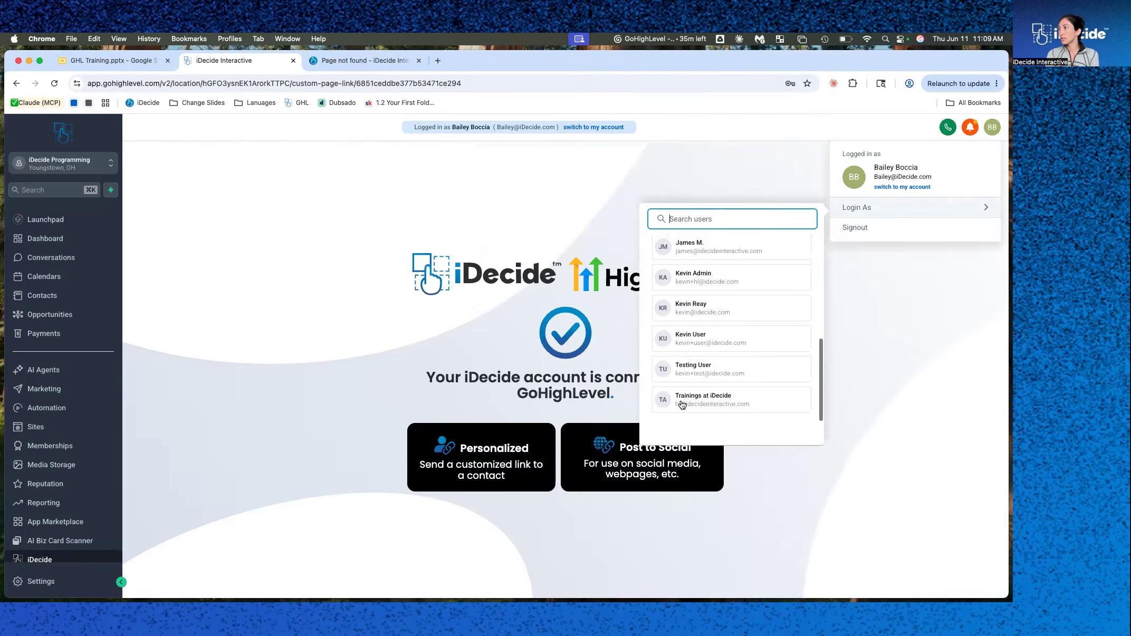
pyautogui.click(706, 344)
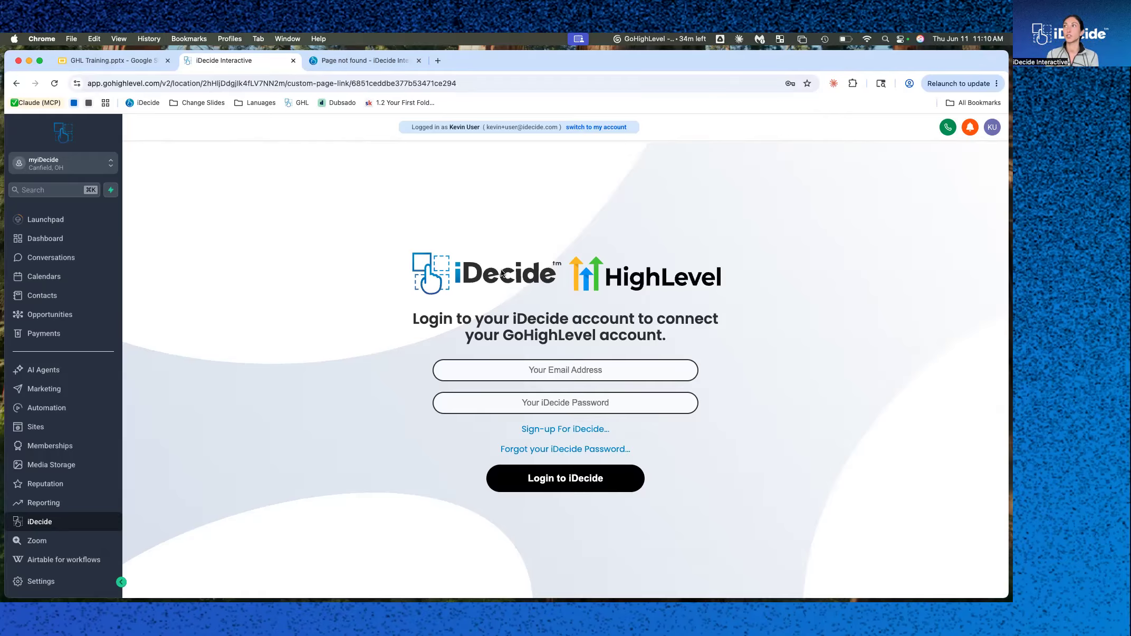
pyautogui.click(612, 128)
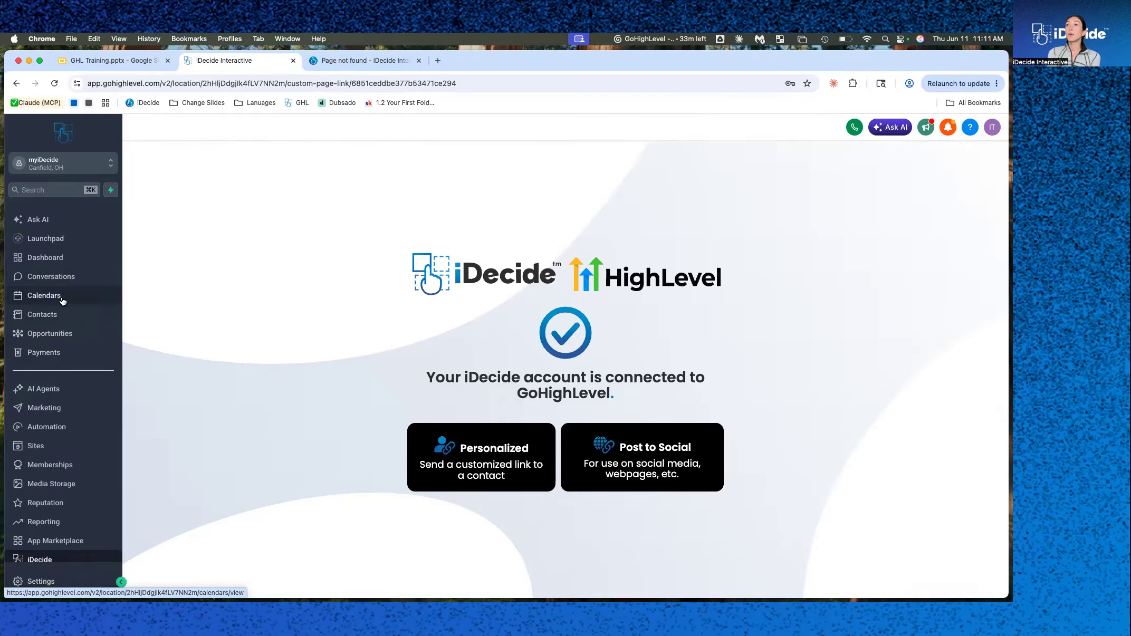
# Open the contacts list of the iDecide Programming sub-account.
pyautogui.click(42, 314)
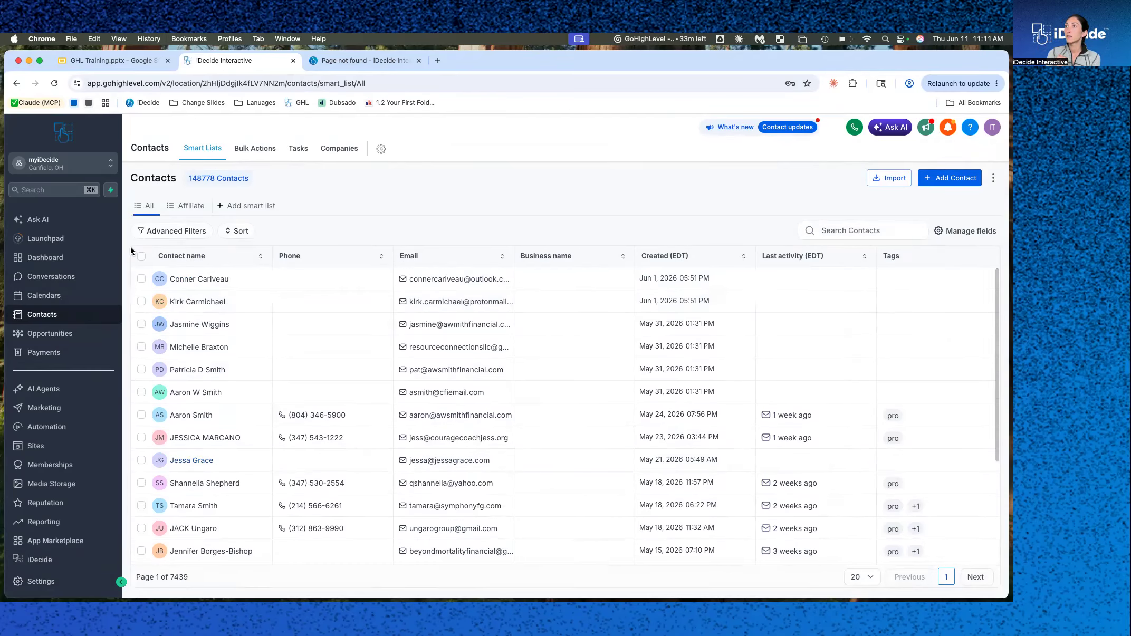
pyautogui.click(99, 163)
pyautogui.click(198, 305)
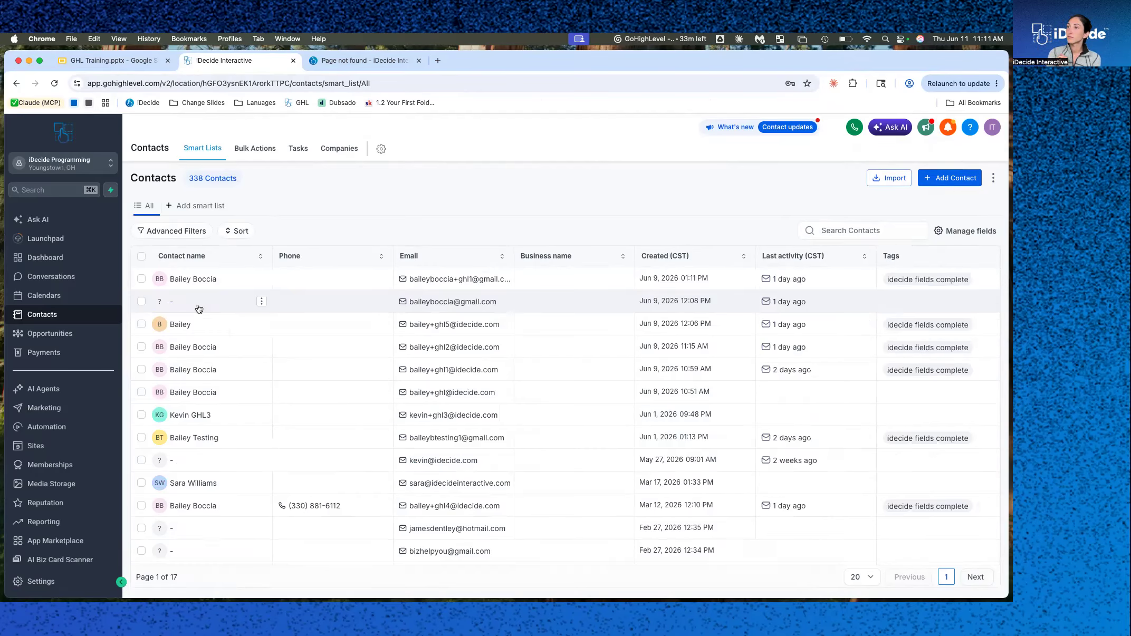
pyautogui.scroll(-3, 481, 510)
pyautogui.scroll(3, 401, 422)
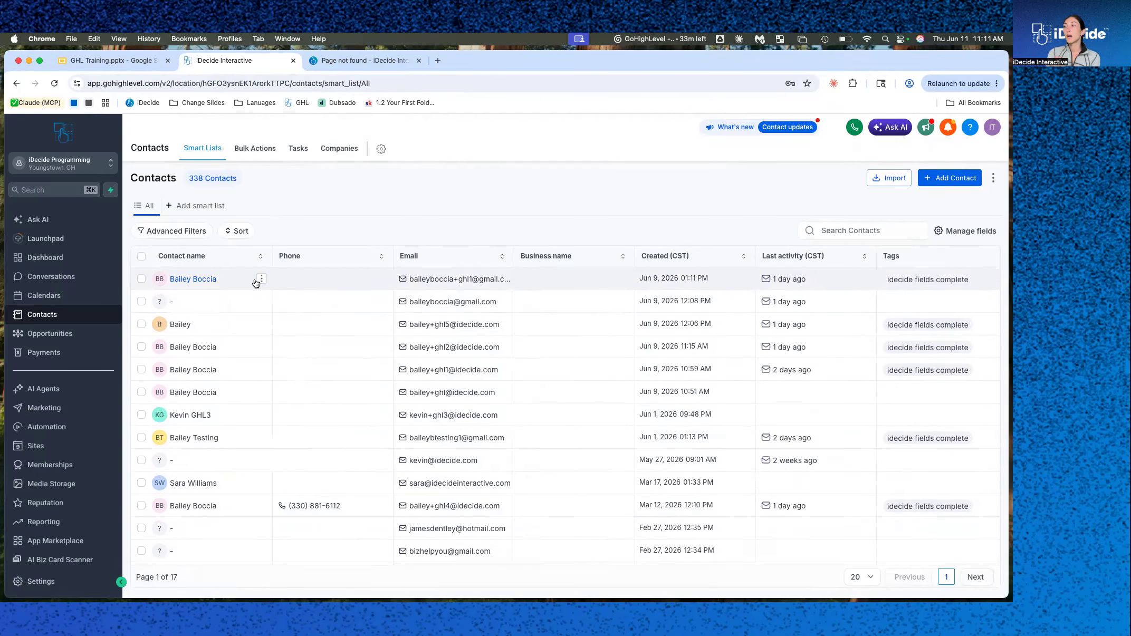
# Open the first contact's record and start composing an email to them.
pyautogui.click(261, 279)
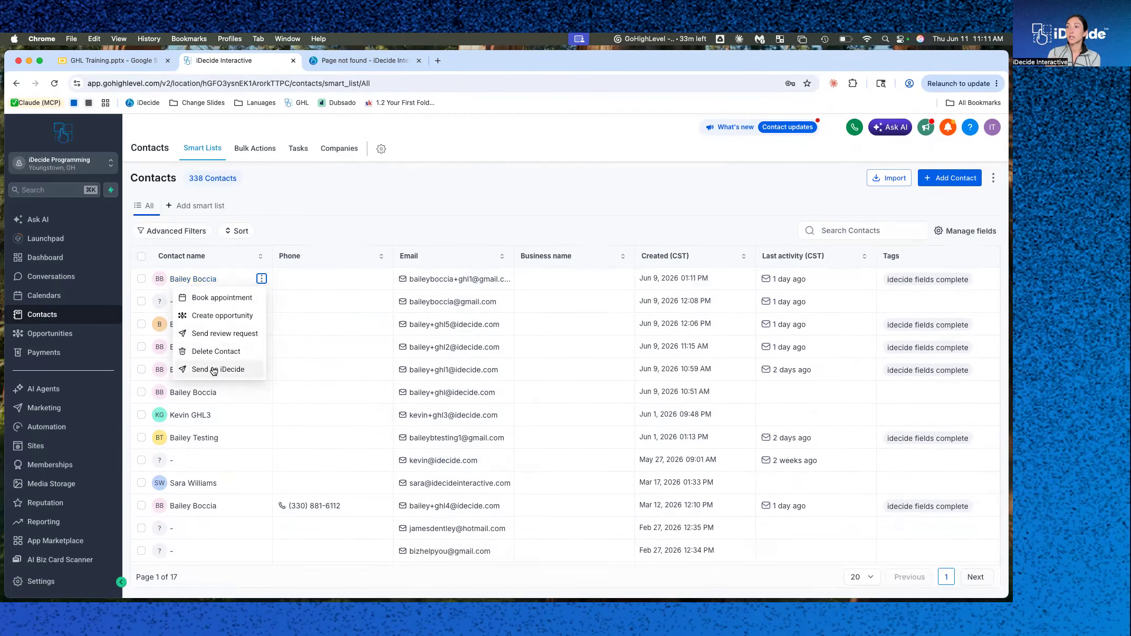
pyautogui.click(196, 280)
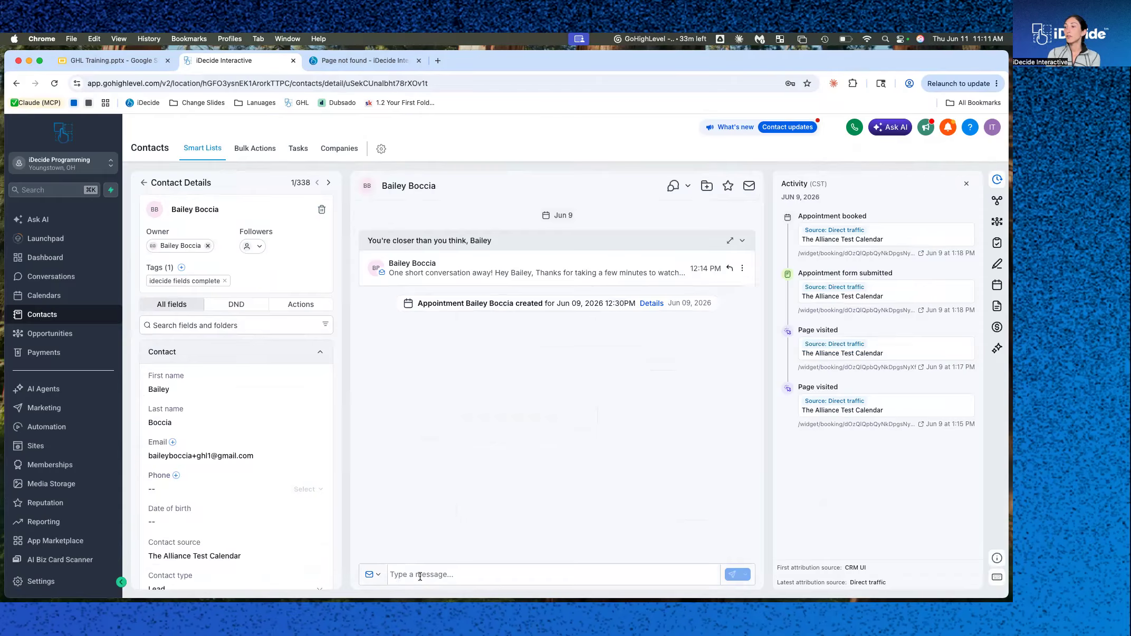
pyautogui.click(420, 575)
pyautogui.click(394, 432)
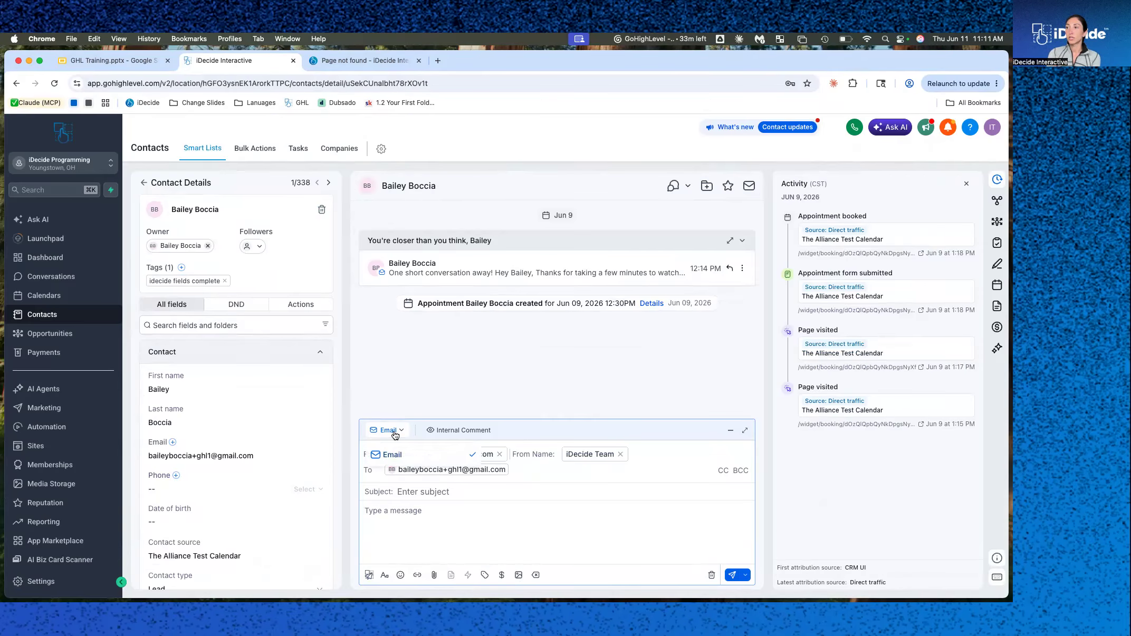
pyautogui.click(388, 526)
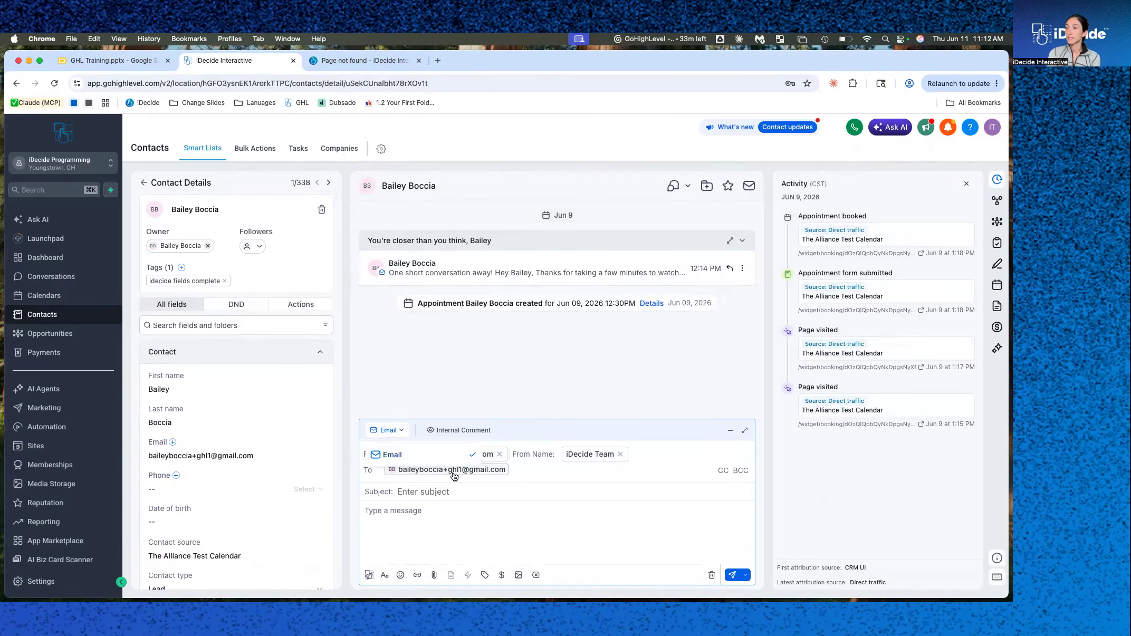
# Create a personalized iDecide link for the 1 - Presentation Test presentation, copy it and close the dialog.
pyautogui.click(368, 576)
pyautogui.click(456, 343)
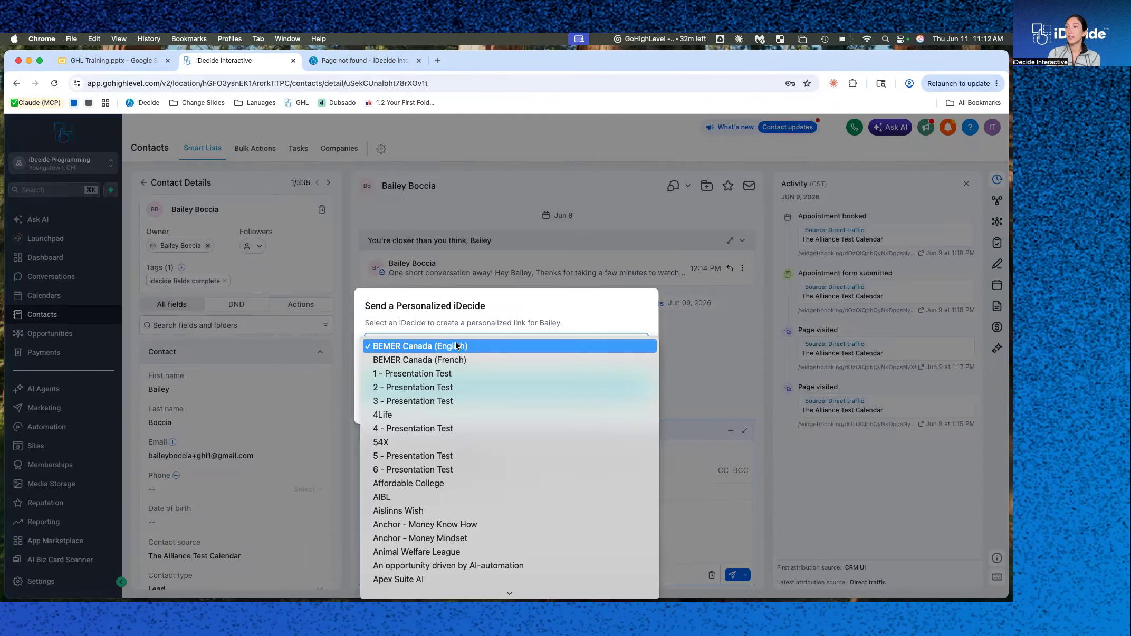
pyautogui.click(445, 375)
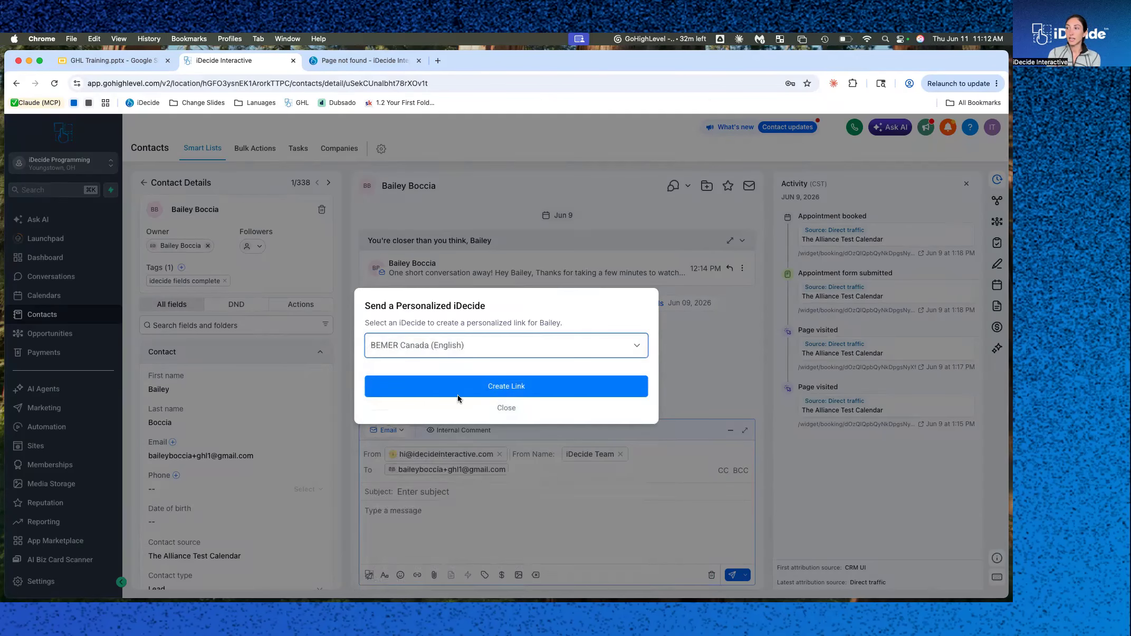
pyautogui.click(500, 393)
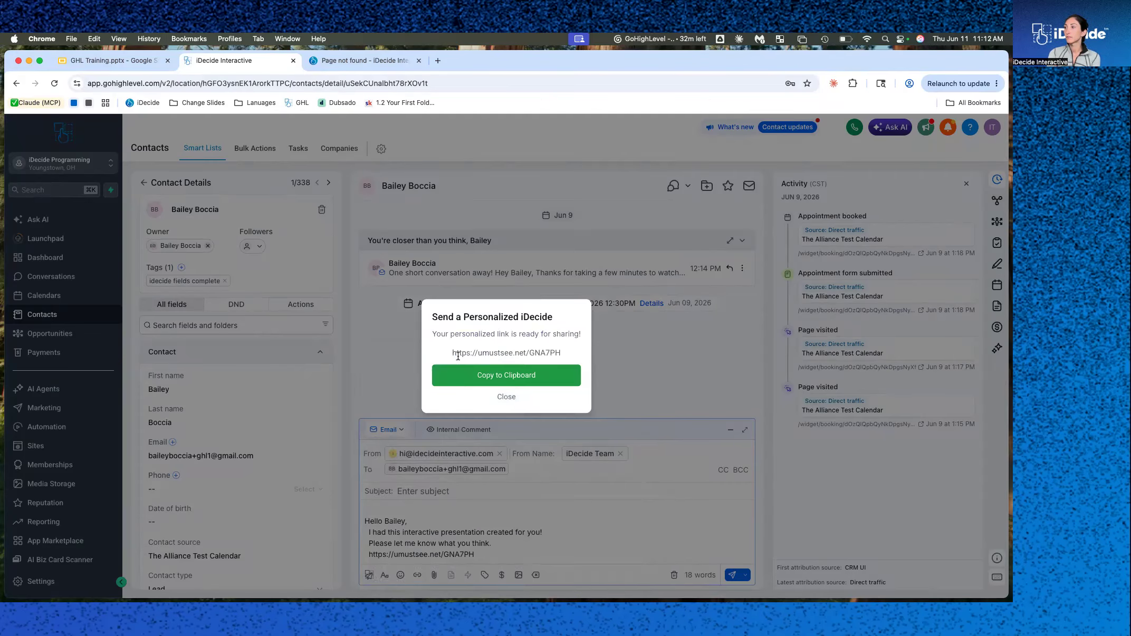
pyautogui.click(499, 375)
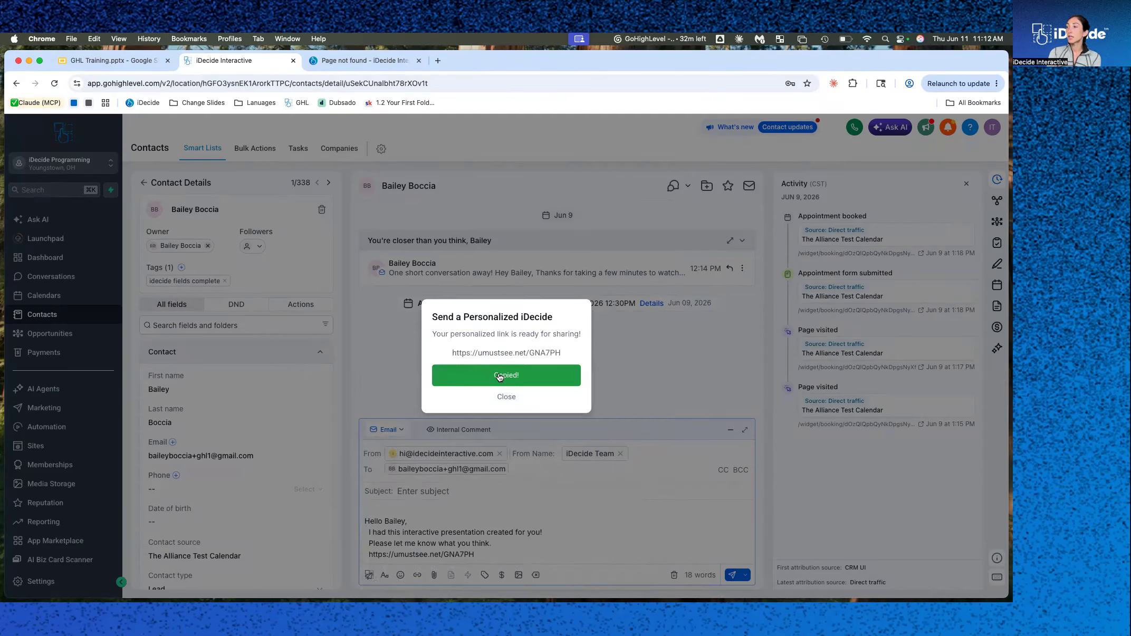
pyautogui.click(501, 397)
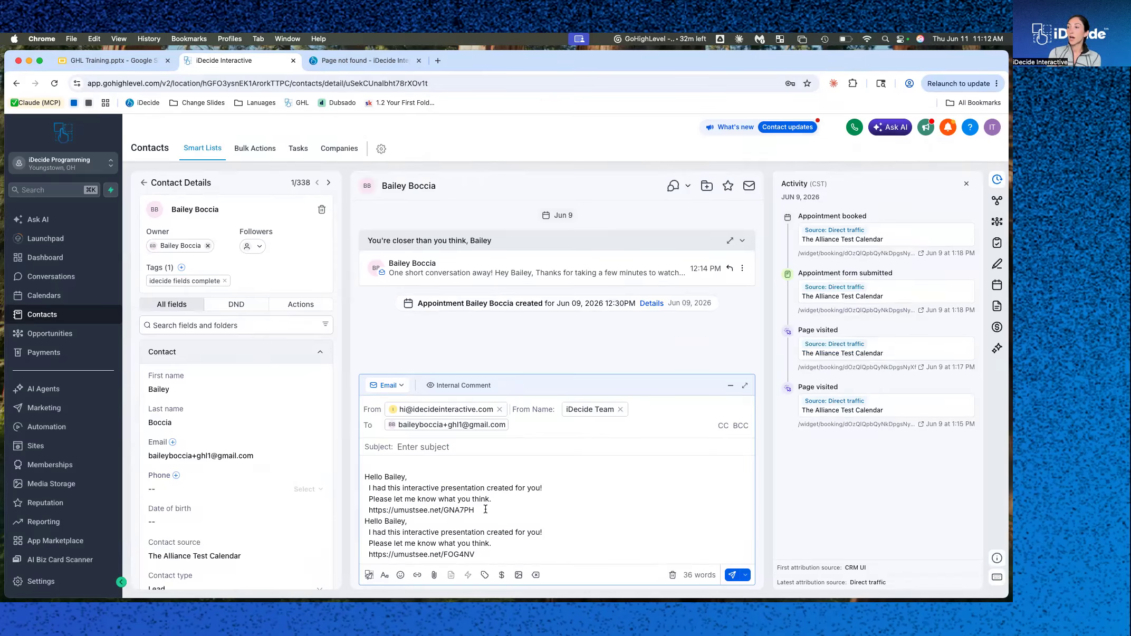
# Delete the duplicated greeting, message and link block from the email body, leaving a single message.
pyautogui.moveTo(485, 509); pyautogui.dragTo(351, 505)
pyautogui.click(511, 557)
pyautogui.moveTo(511, 557); pyautogui.dragTo(364, 520)
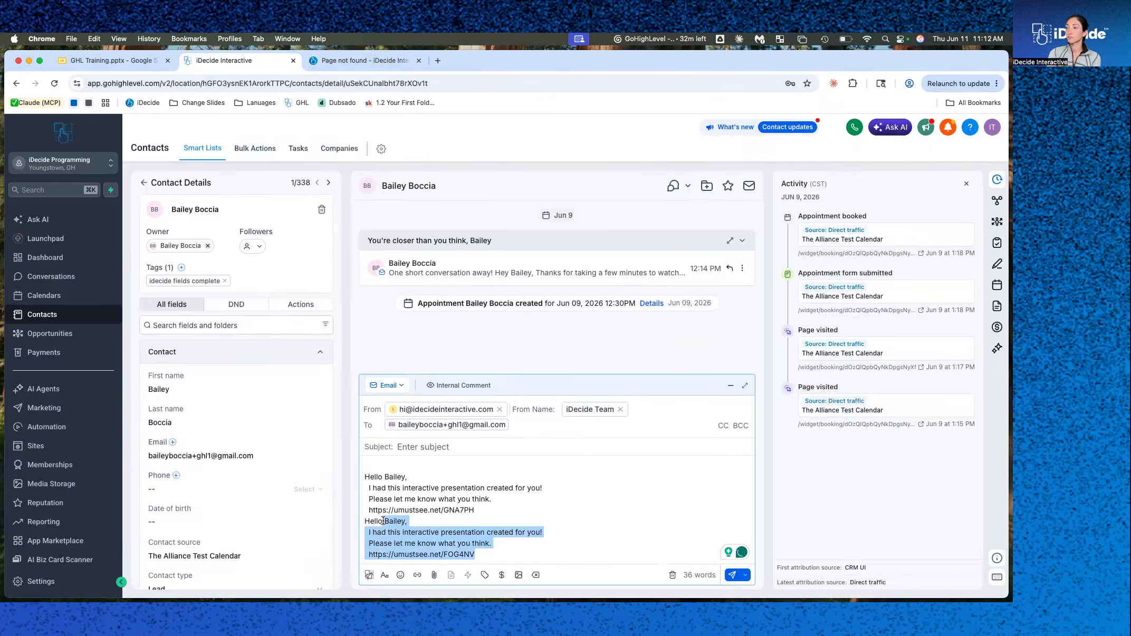
pyautogui.press('BackSpace')
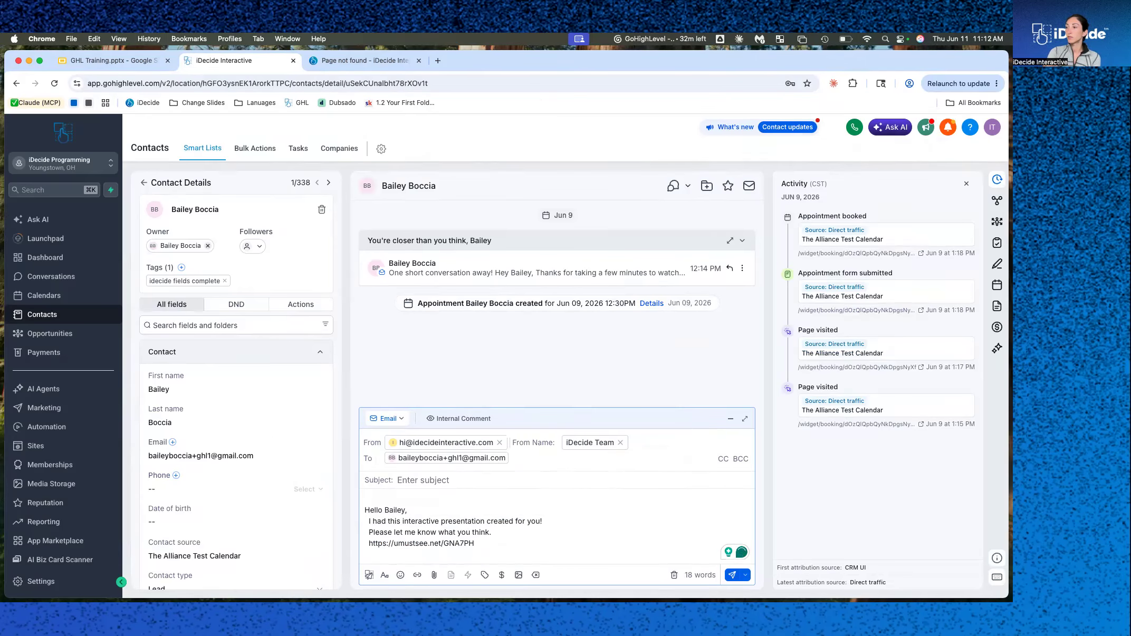
pyautogui.press('BackSpace')
pyautogui.click(365, 522)
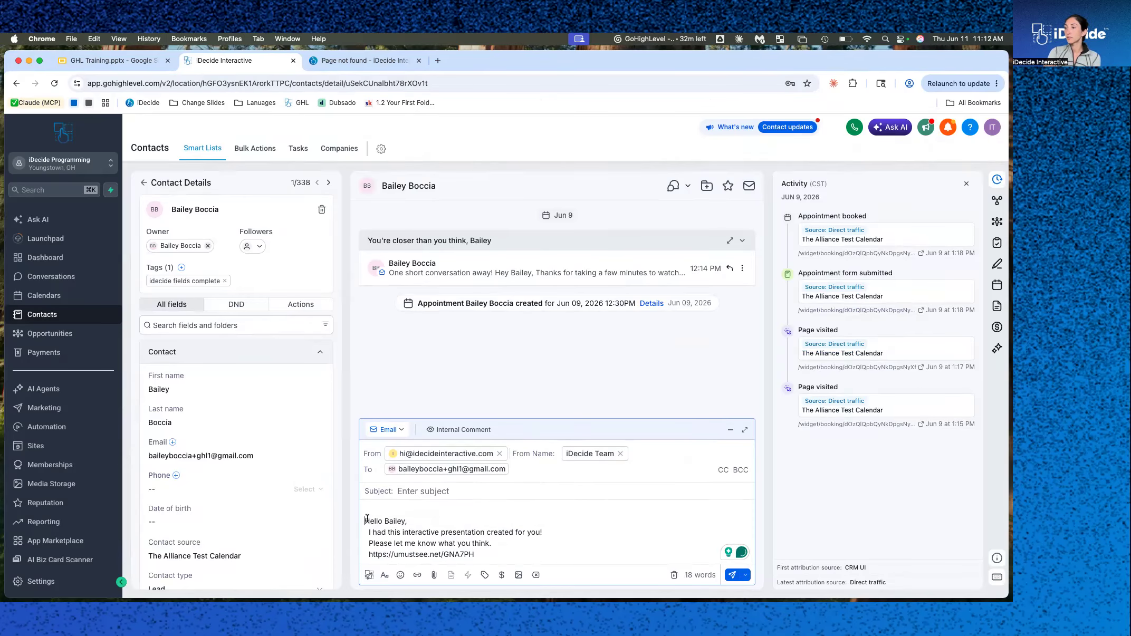
pyautogui.press('BackSpace')
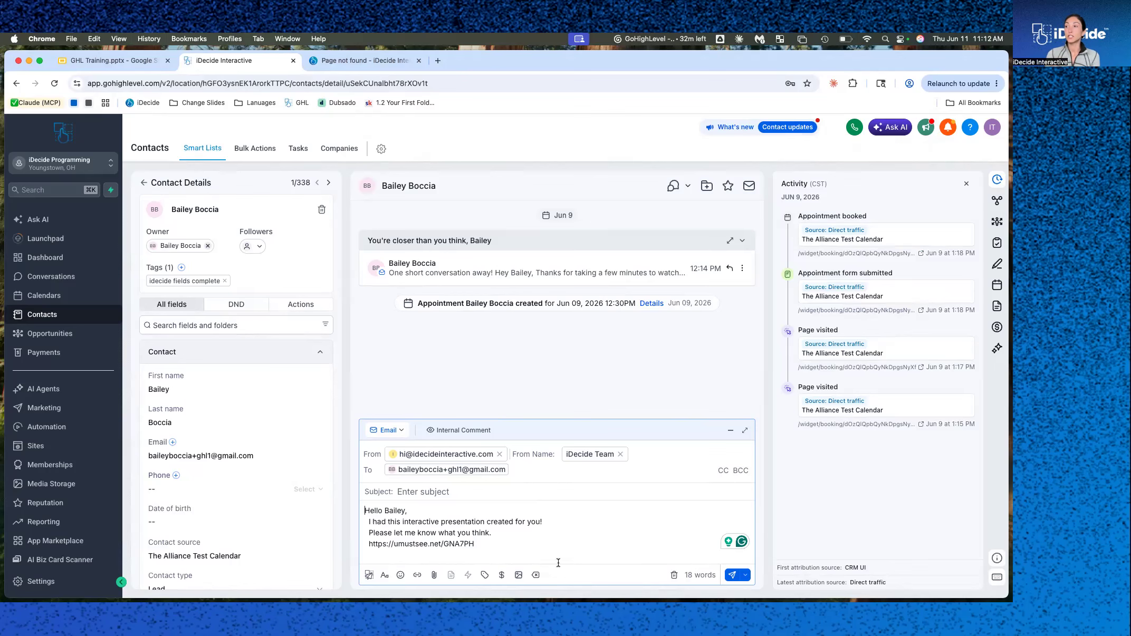
# From the contacts list, create a personalized iDecide link for the first contact, copy it and close the dialog.
pyautogui.click(143, 182)
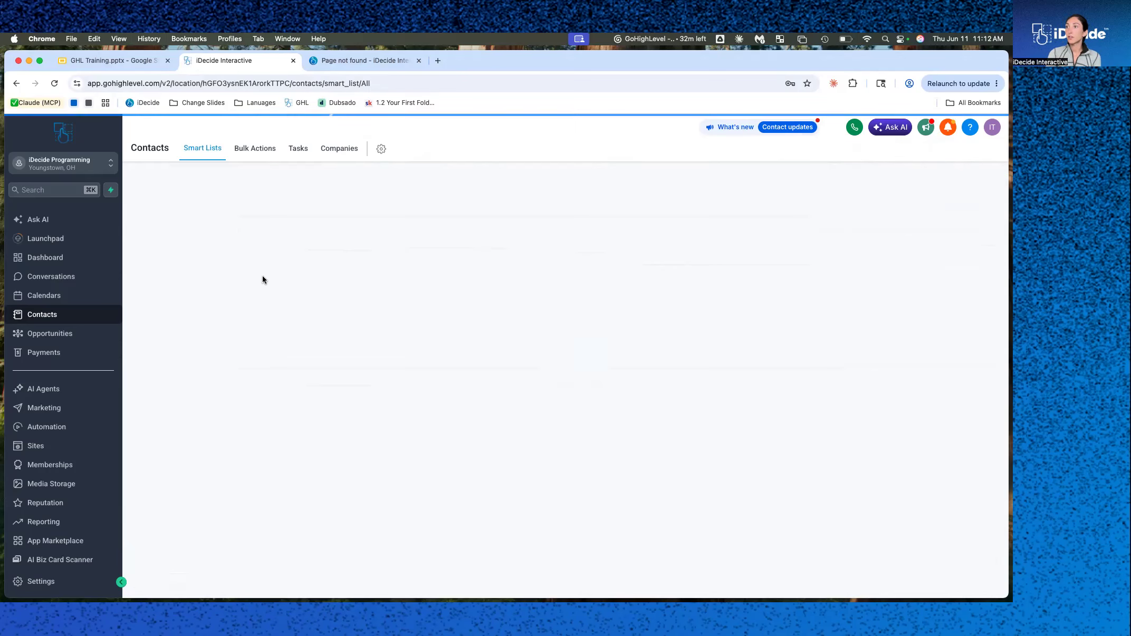
pyautogui.click(262, 278)
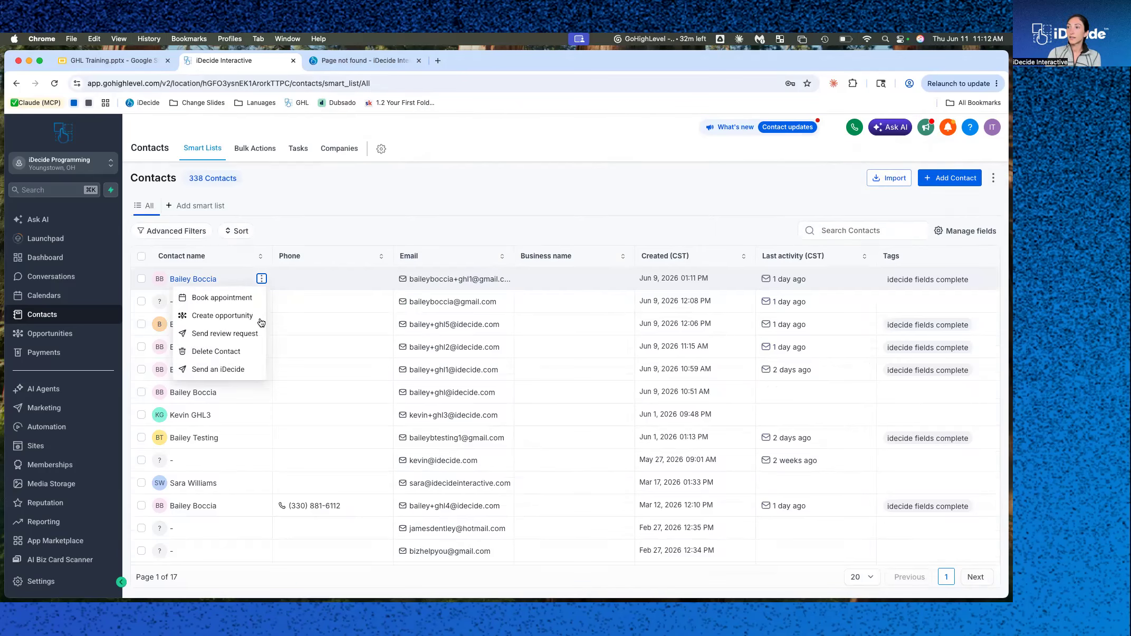
pyautogui.click(231, 372)
pyautogui.click(545, 344)
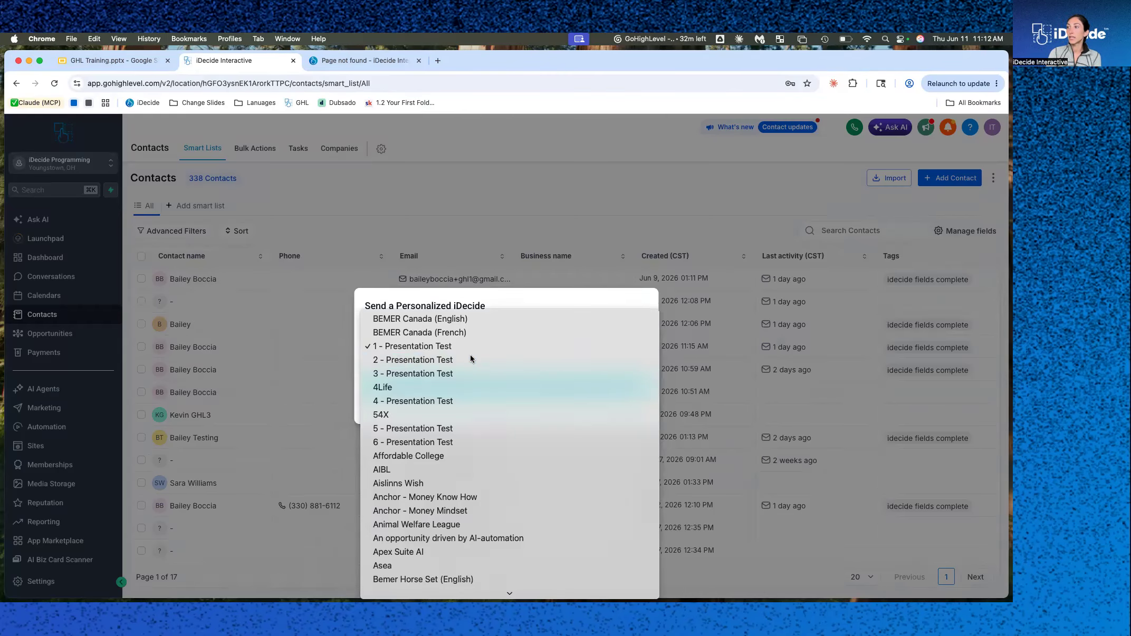
pyautogui.click(471, 356)
pyautogui.click(474, 384)
pyautogui.click(510, 380)
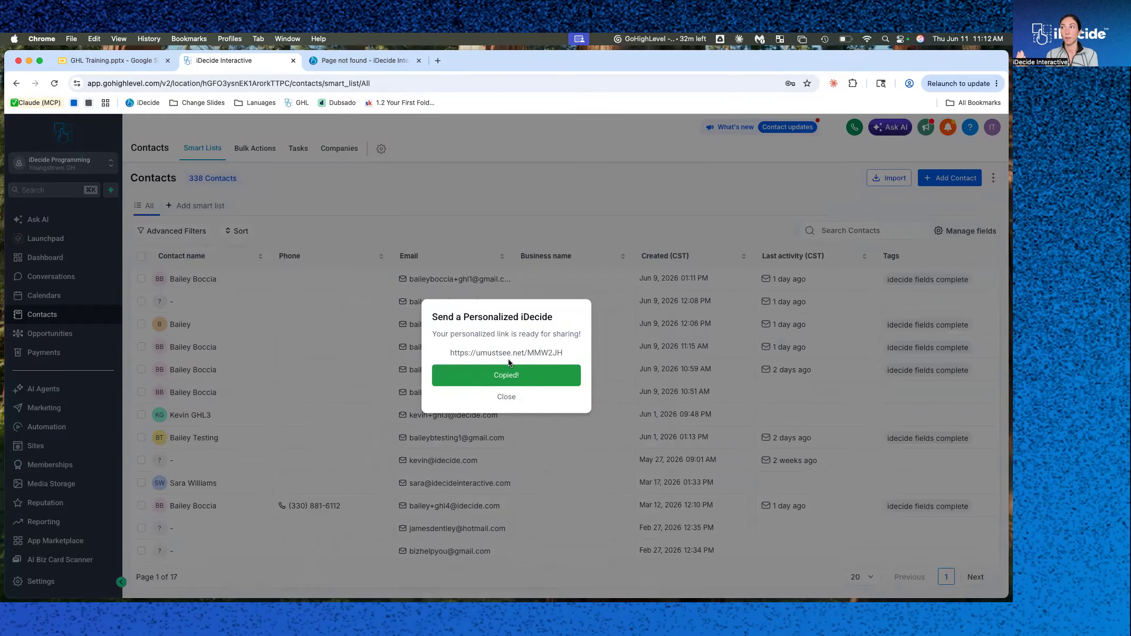
pyautogui.click(506, 396)
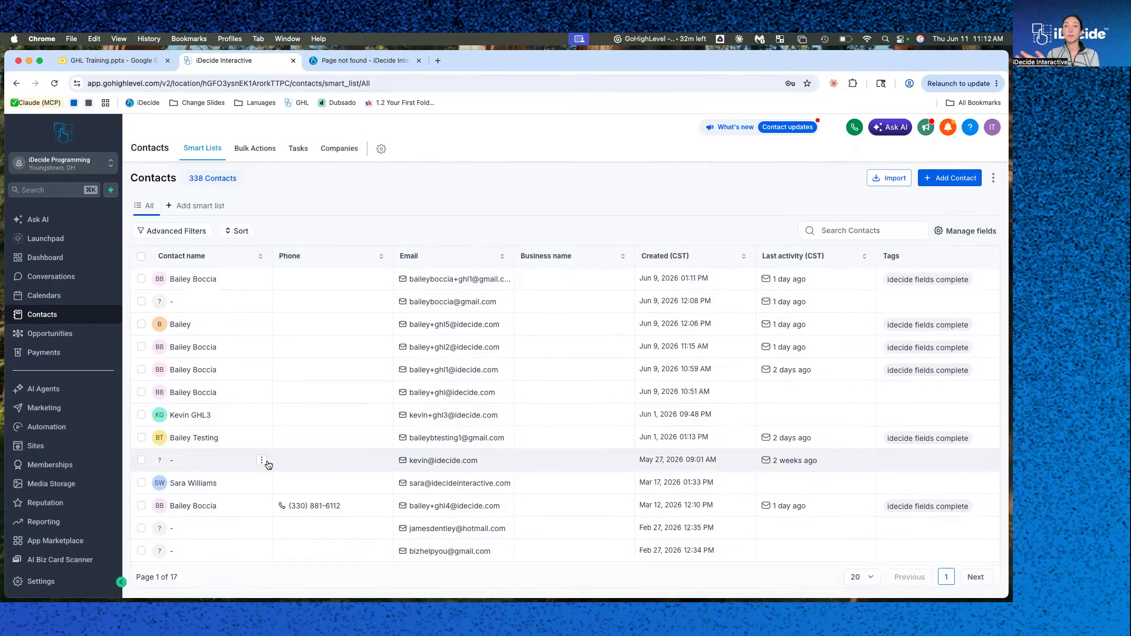
# Switch to the GHL Training slides and advance to the How To Set Up Automations slide.
pyautogui.click(116, 60)
pyautogui.click(68, 385)
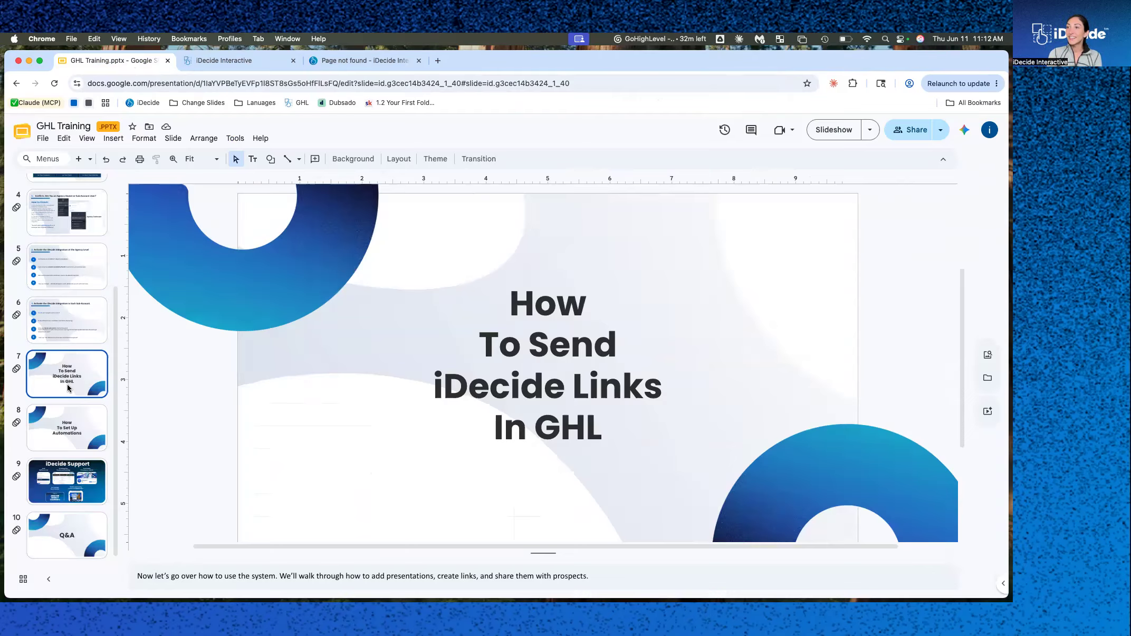
pyautogui.click(63, 430)
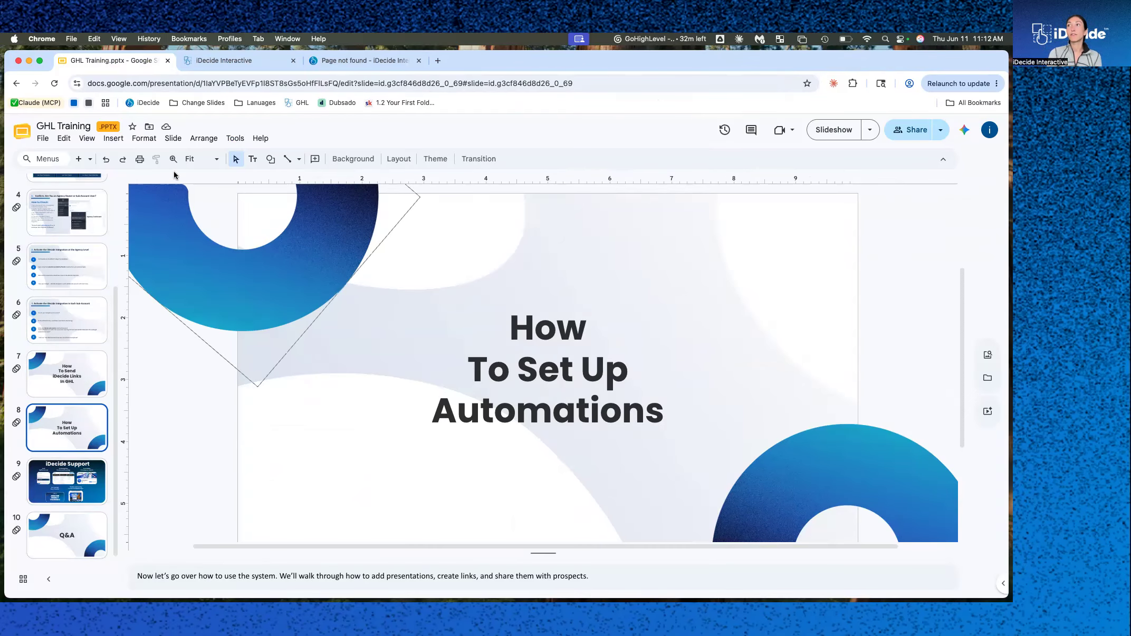
# Return to the sub-account and start a new workflow from scratch in Automation.
pyautogui.click(259, 62)
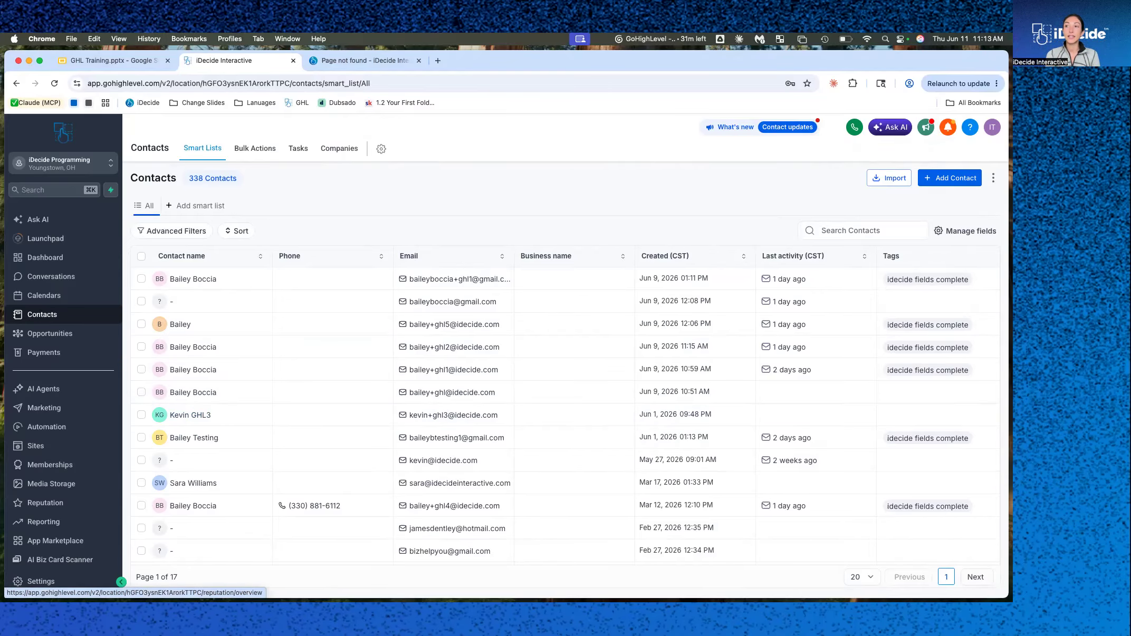
pyautogui.click(67, 431)
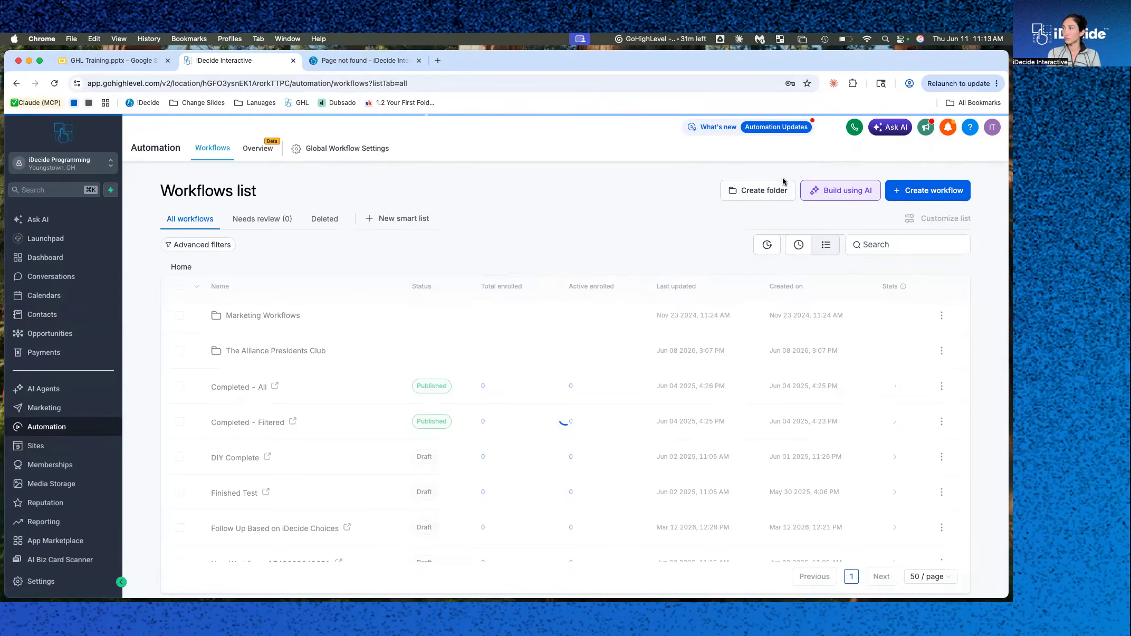
pyautogui.click(928, 194)
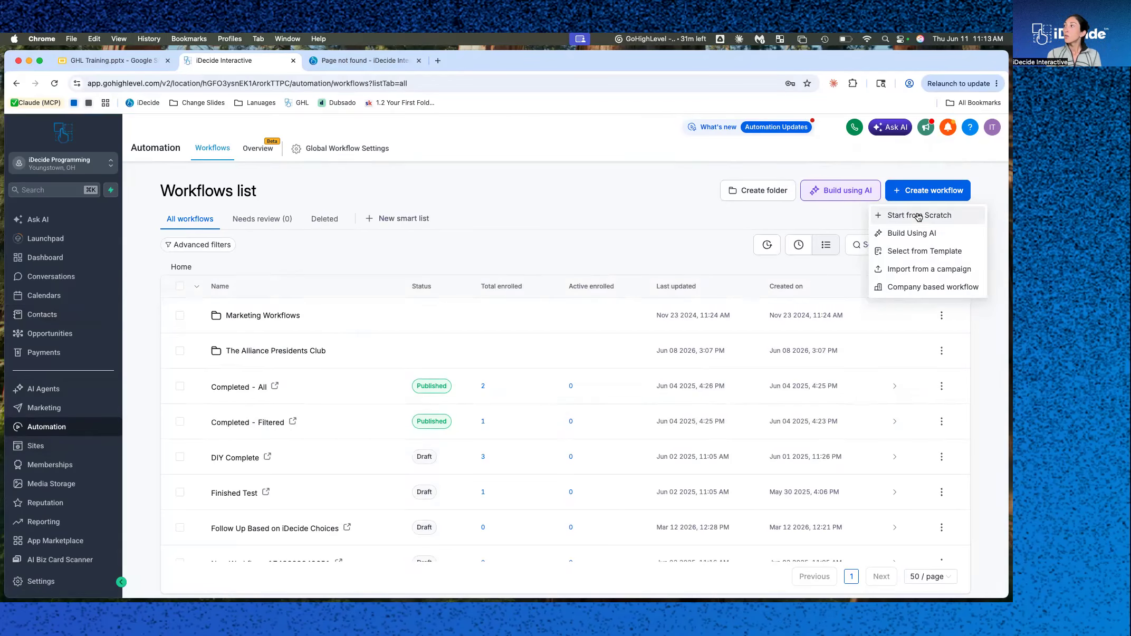
pyautogui.click(919, 217)
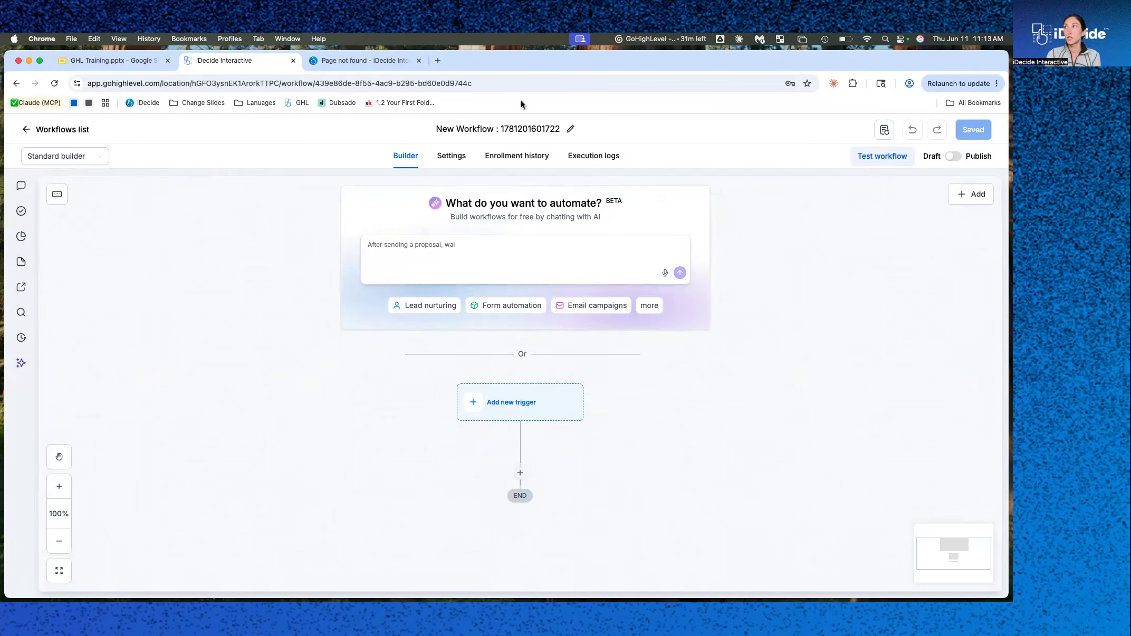
# Rename the workflow Send Links Automatically.
pyautogui.click(501, 131)
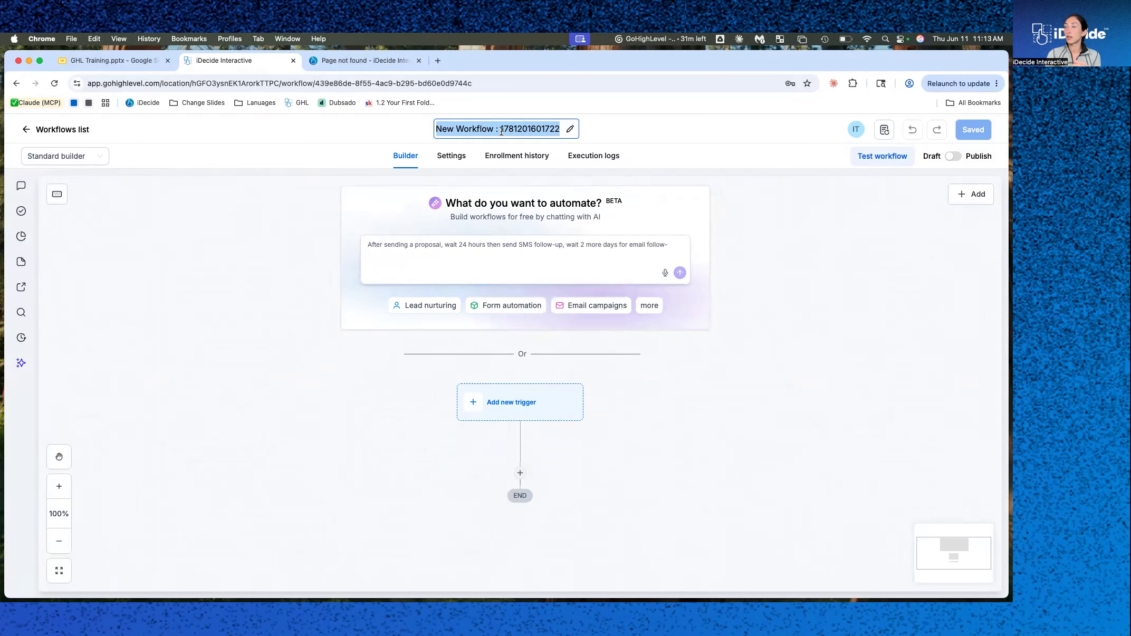
pyautogui.write('Send L')
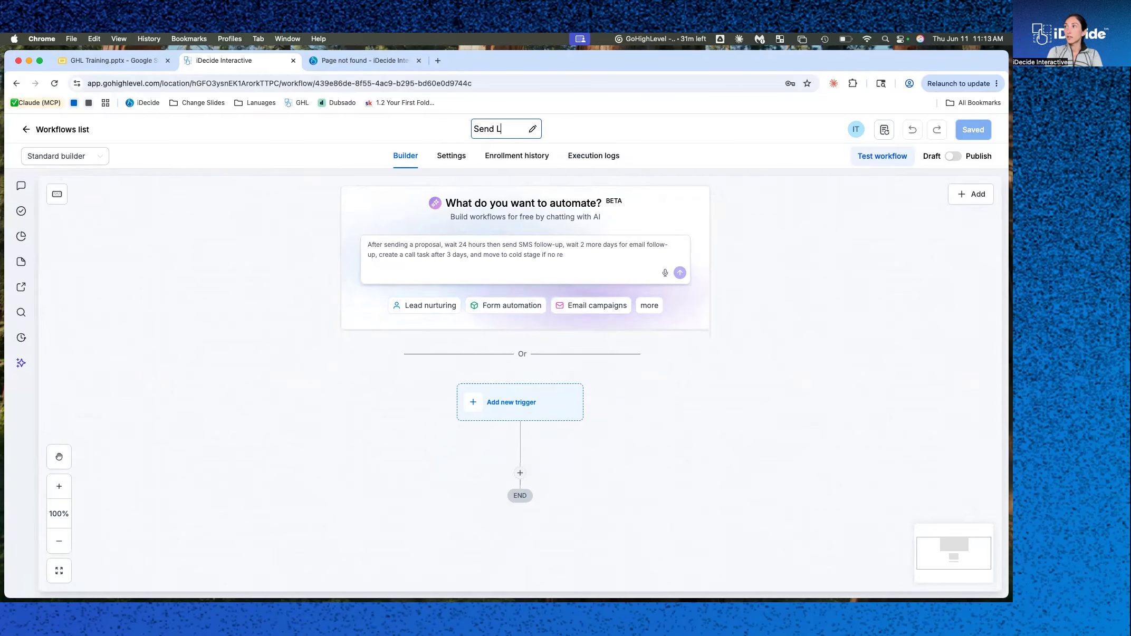
pyautogui.write('inks Autom')
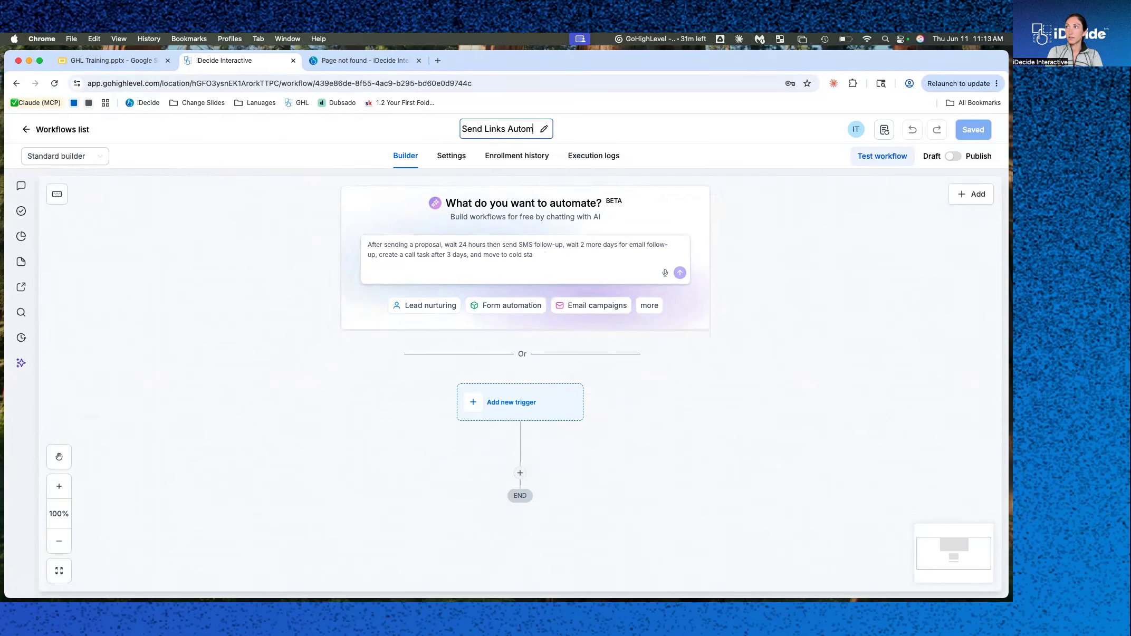
pyautogui.write('atically')
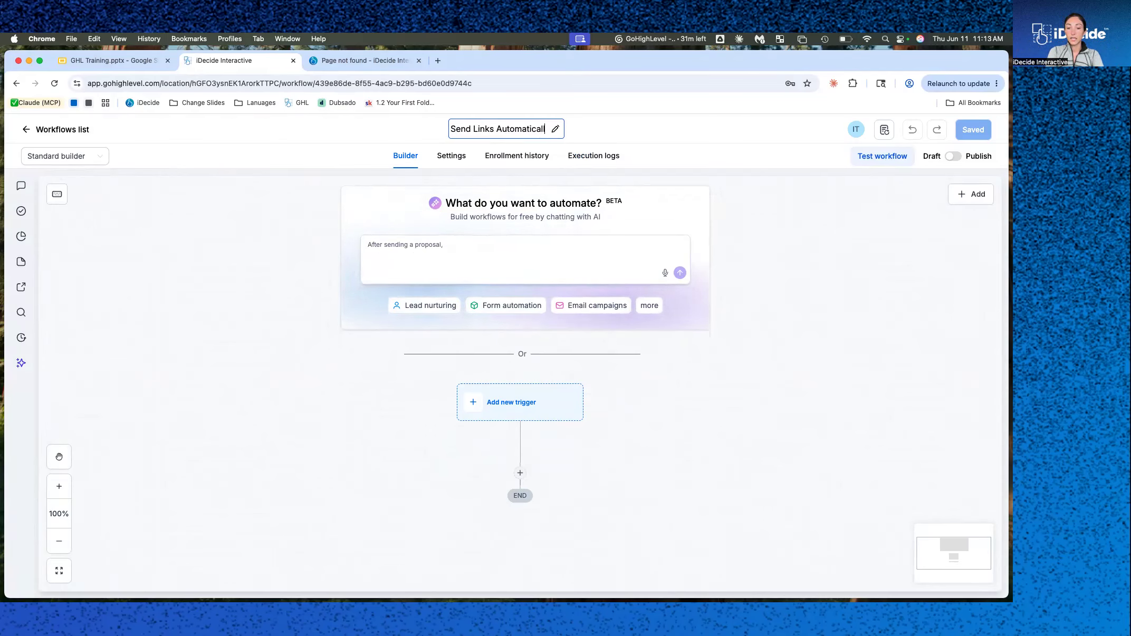
pyautogui.press('Return')
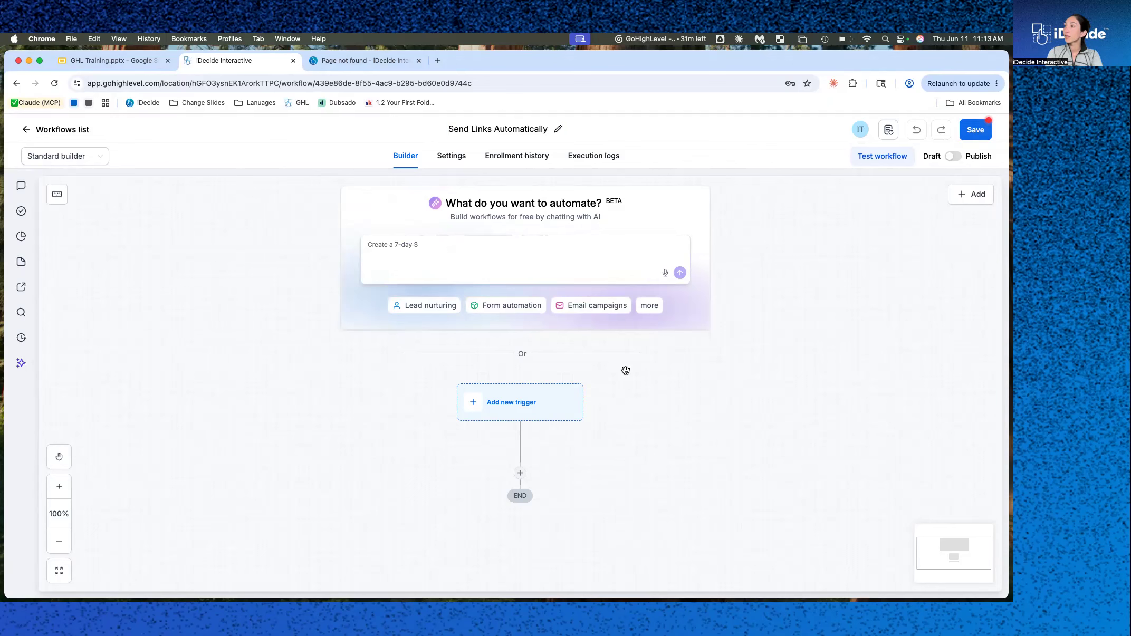
# Add a Contact created trigger to the workflow and save it.
pyautogui.click(505, 408)
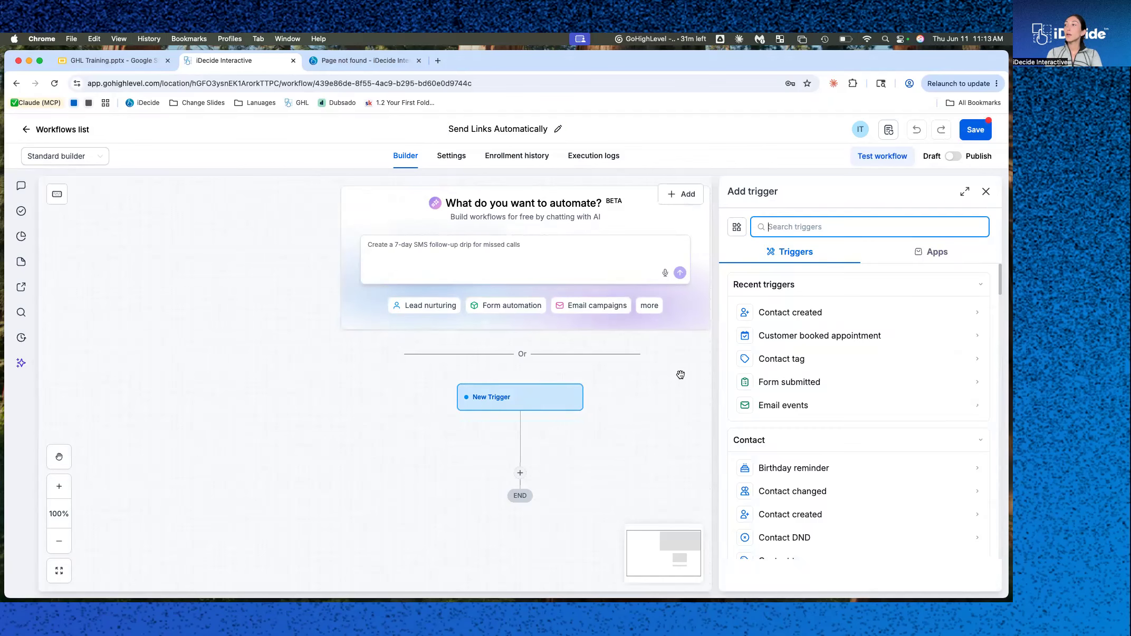
pyautogui.click(801, 318)
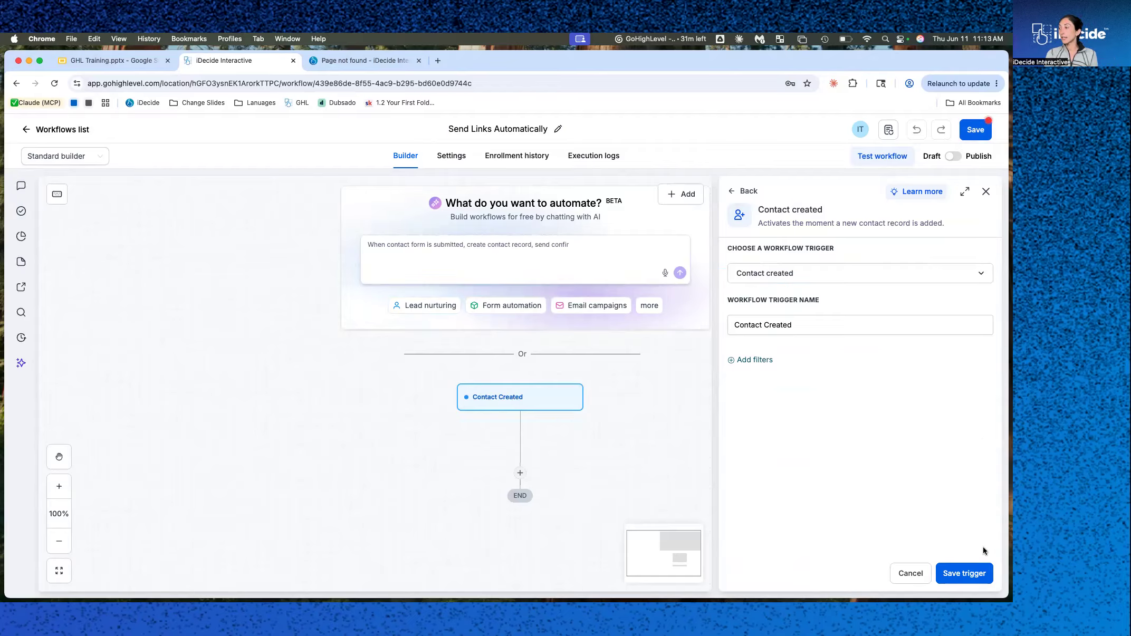
pyautogui.click(964, 573)
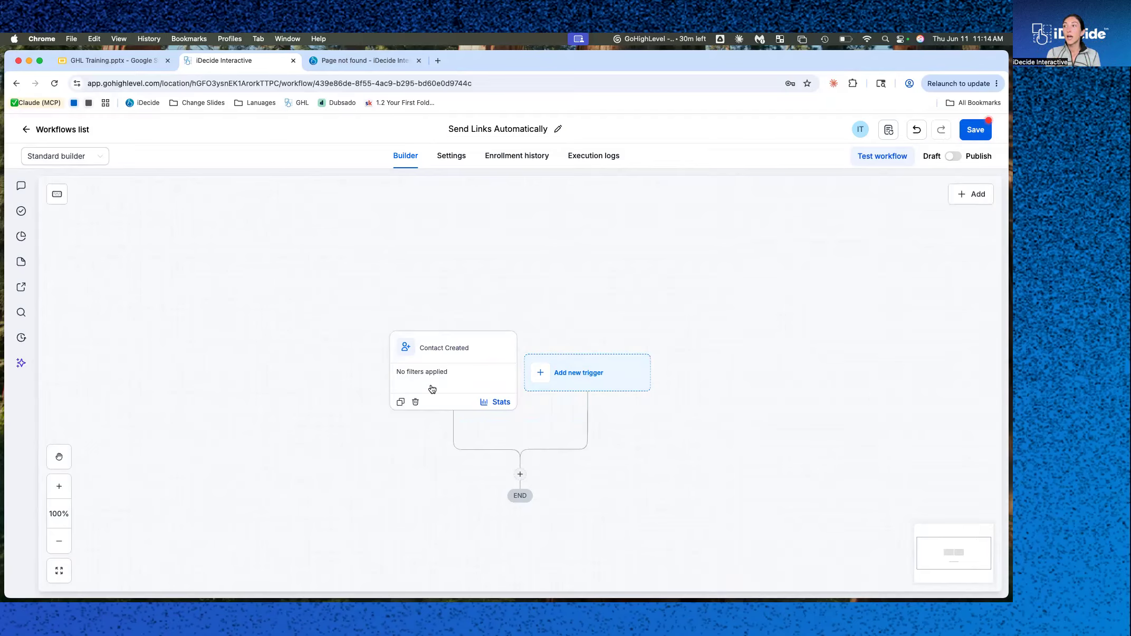
# Add a Create Personalized iDecide Link action and choose The Alliance as its iDecide presentation.
pyautogui.click(520, 474)
pyautogui.click(795, 229)
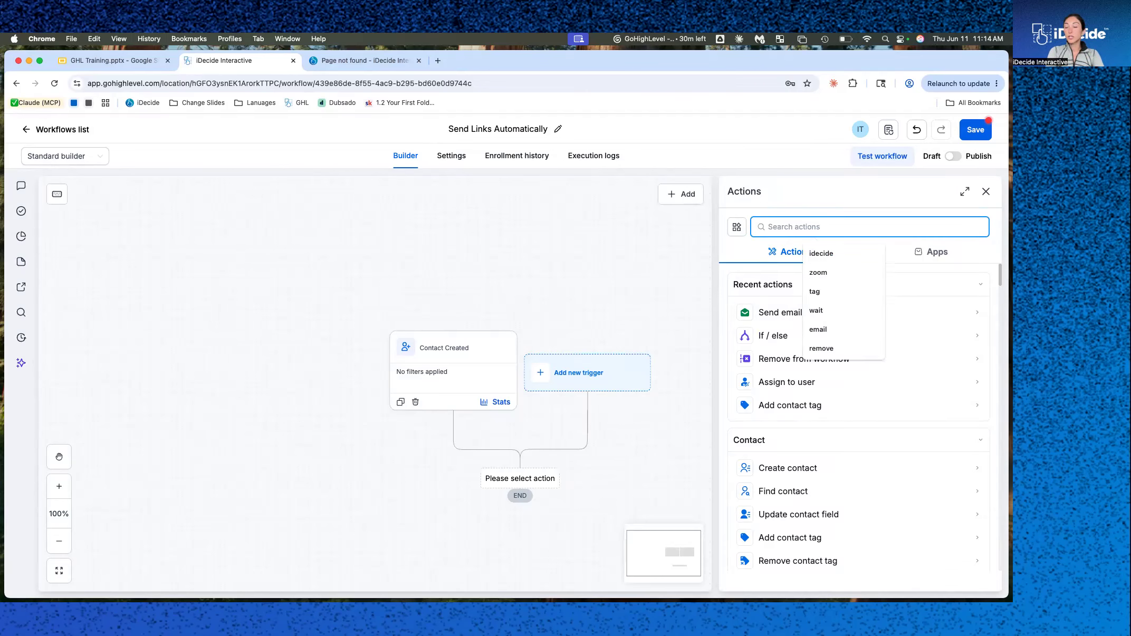
pyautogui.write('idecide')
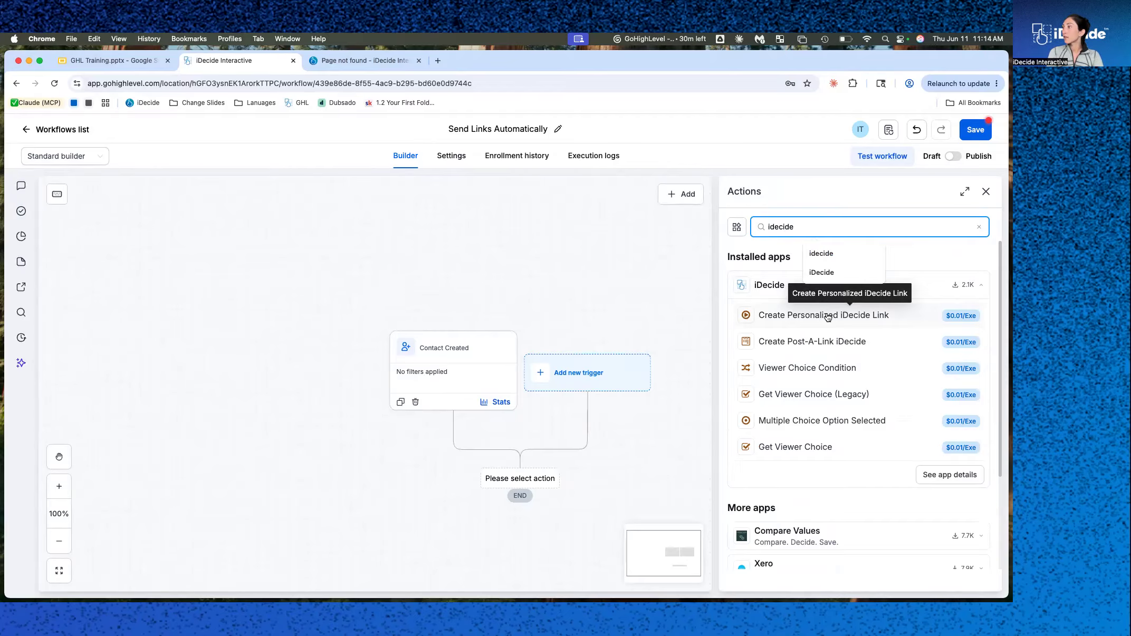
pyautogui.click(828, 317)
pyautogui.scroll(-2, 560, 447)
pyautogui.click(802, 318)
pyautogui.click(787, 339)
# Select a team user as the action's sender.
pyautogui.click(785, 386)
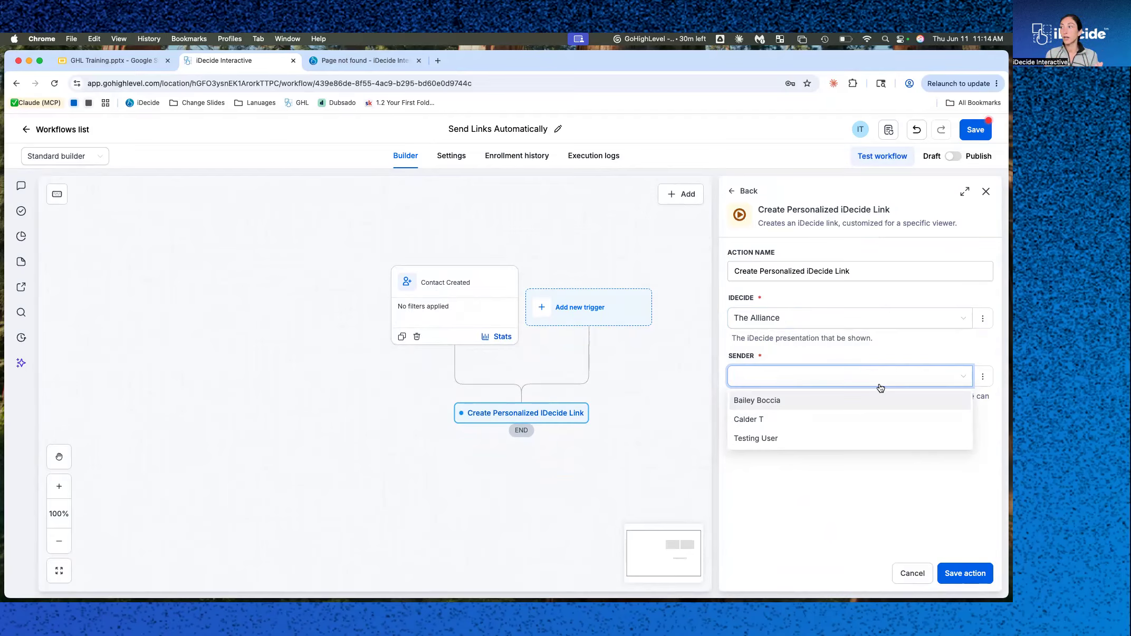
pyautogui.click(809, 404)
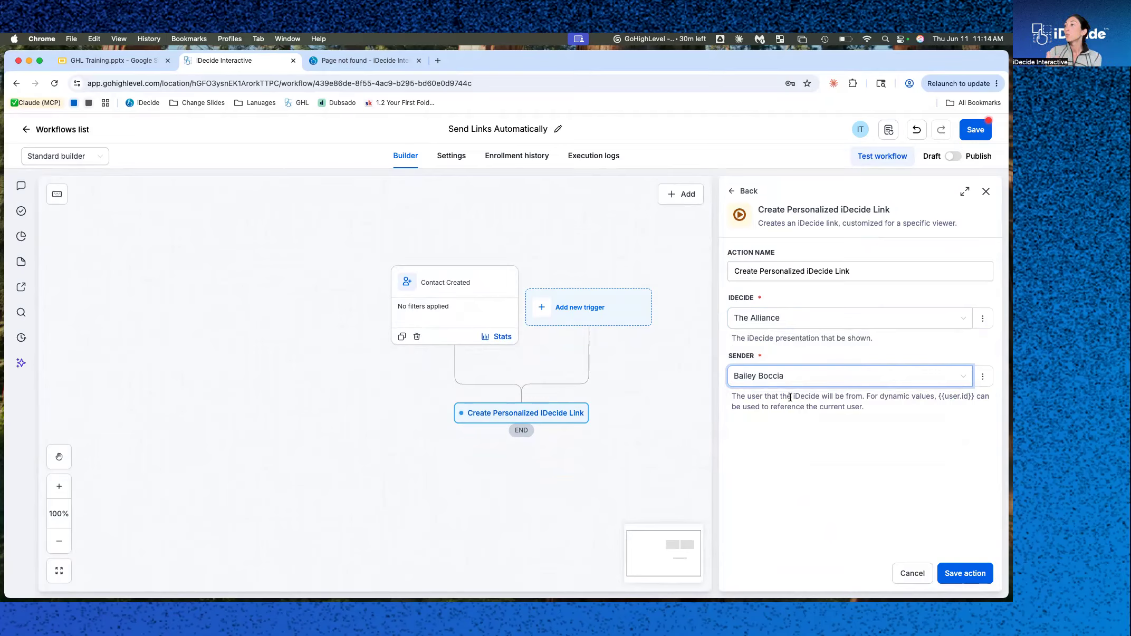
# Switch the sender to a dynamic value, insert the User Full Name custom value and save the action.
pyautogui.click(881, 376)
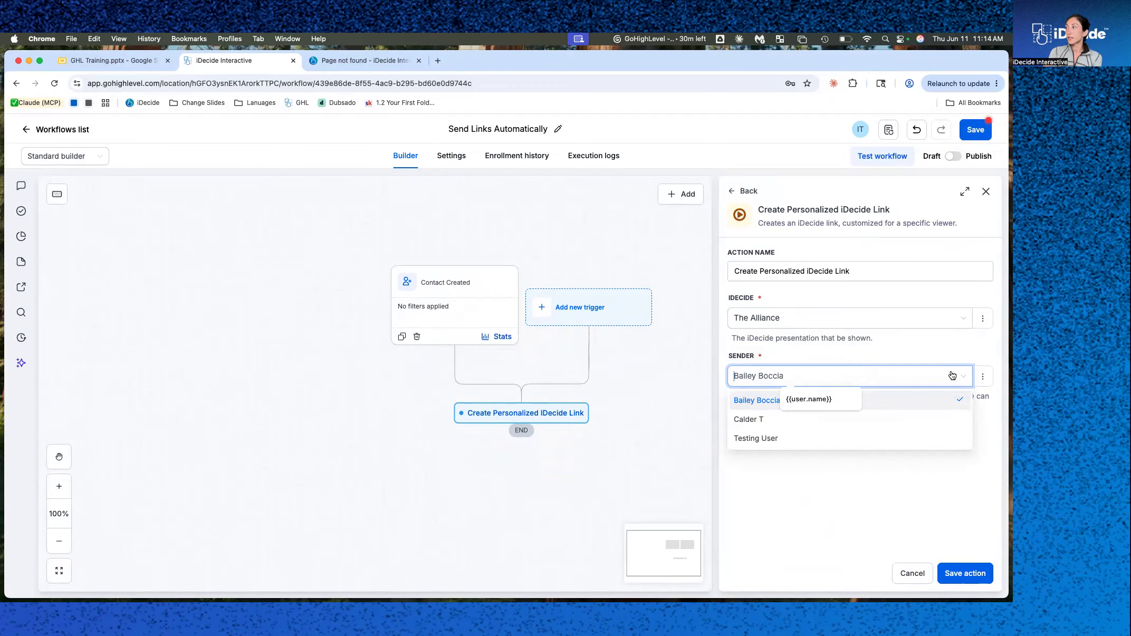
pyautogui.click(982, 377)
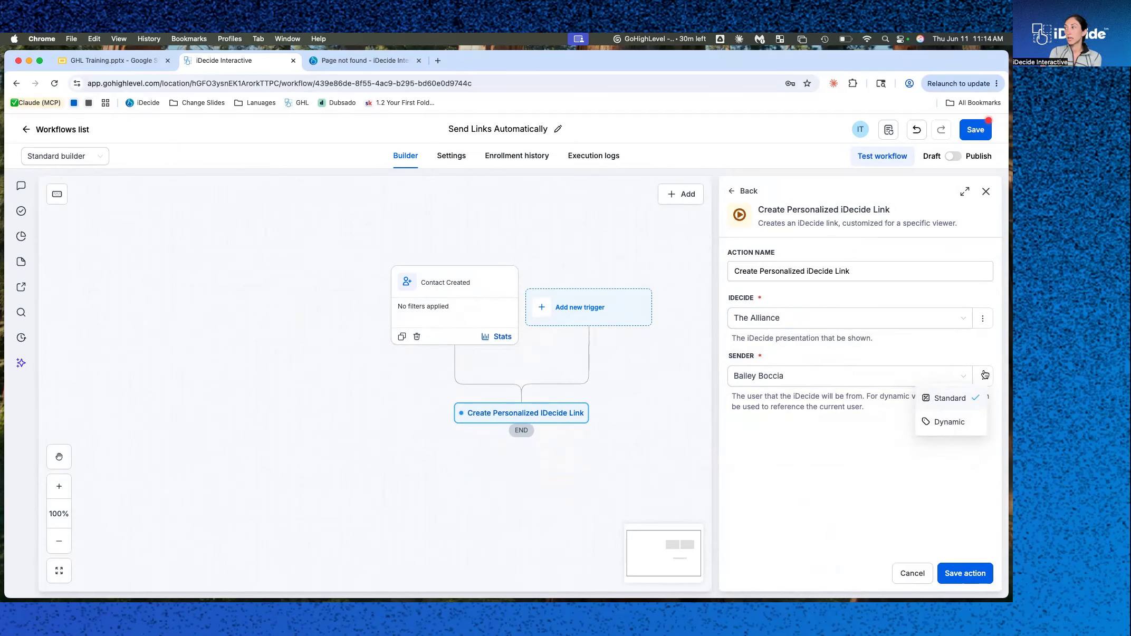
pyautogui.click(937, 423)
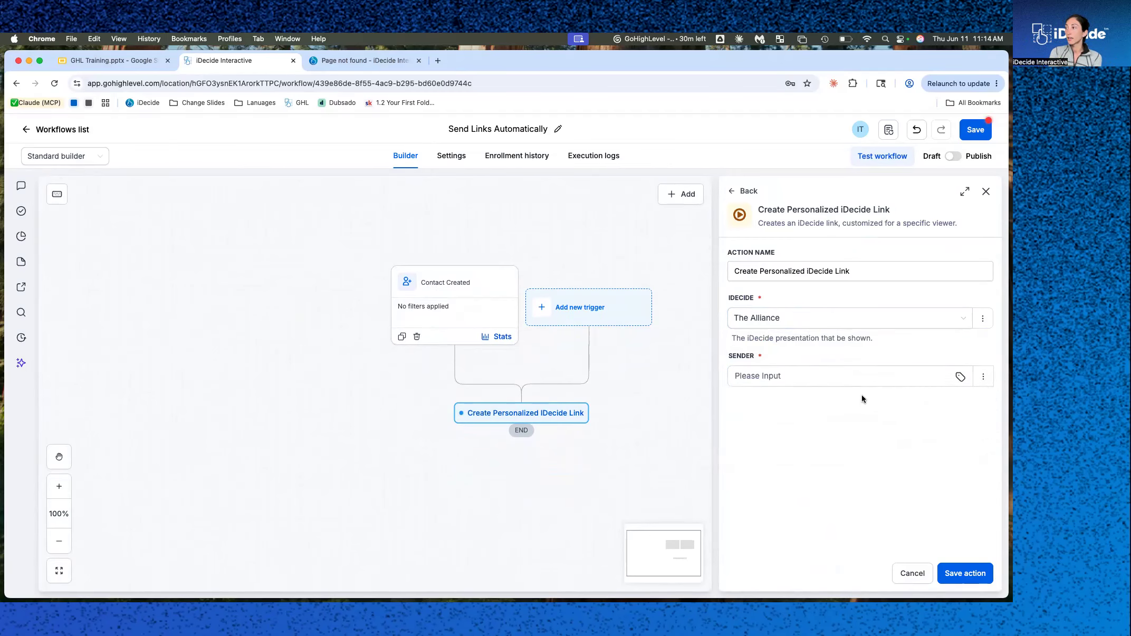
pyautogui.click(959, 376)
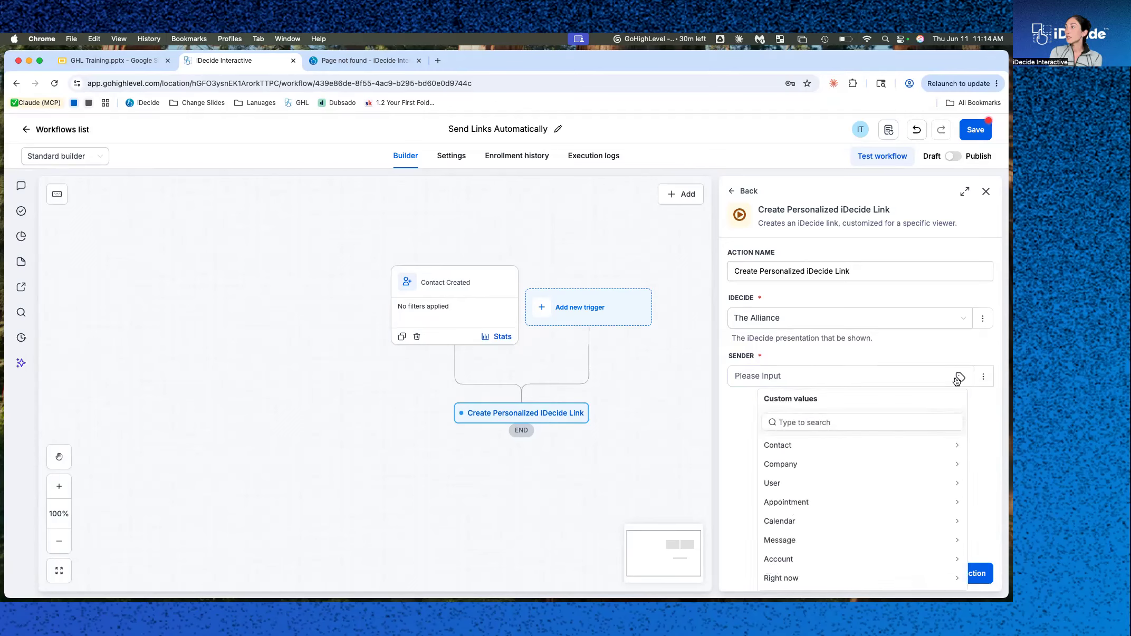
pyautogui.click(823, 484)
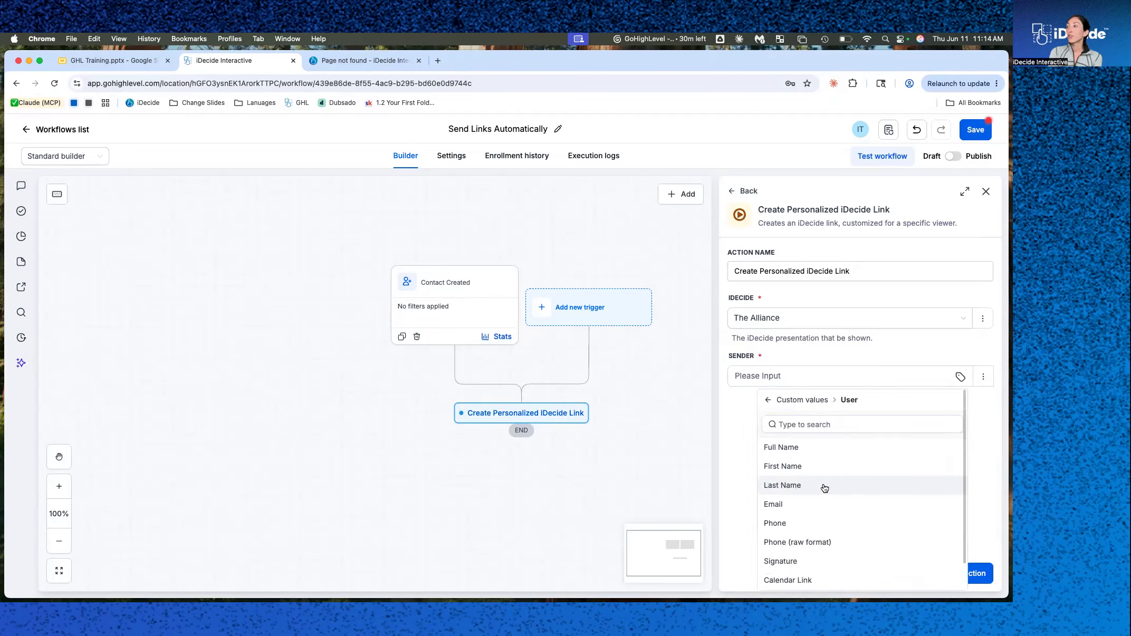
pyautogui.click(793, 448)
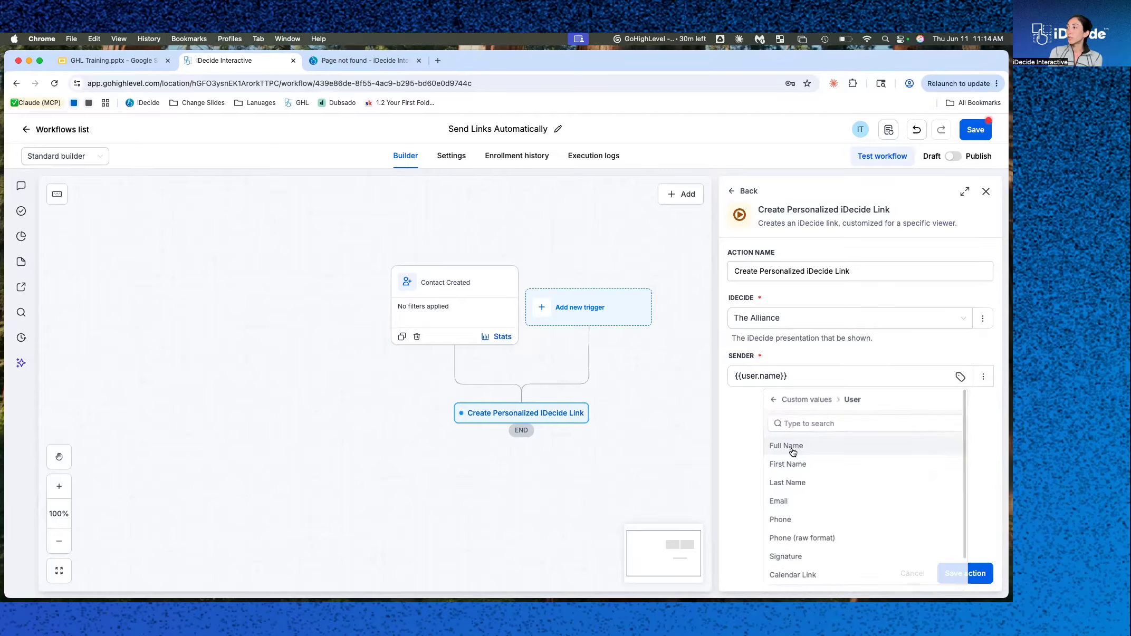
pyautogui.click(964, 574)
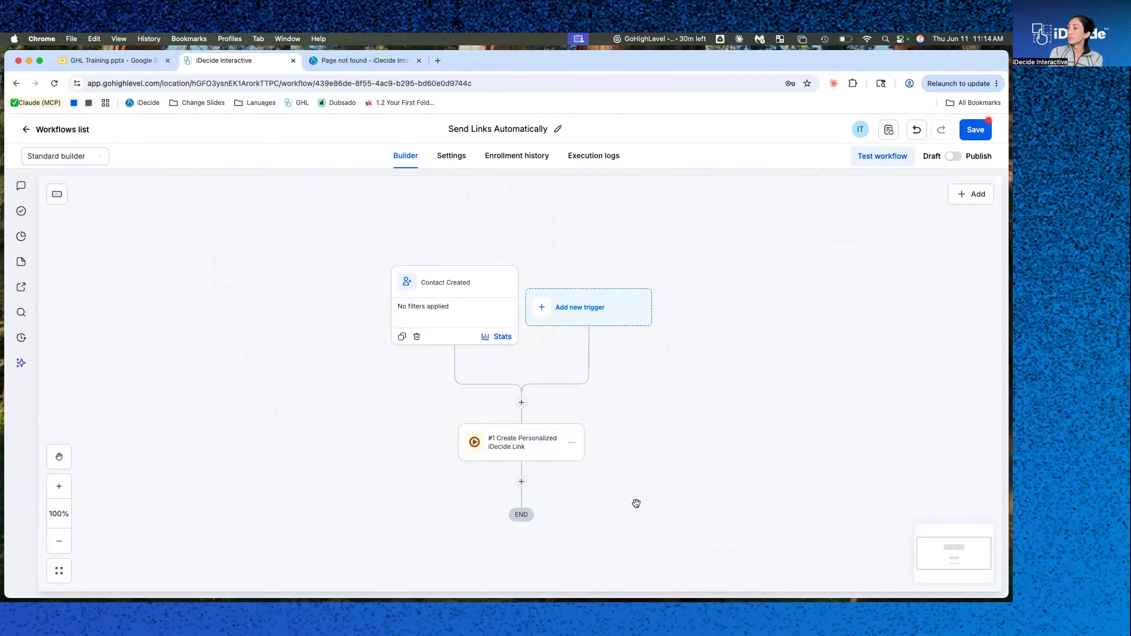
# Change the iDecide link action's sender to the User Email custom value and save the action.
pyautogui.click(573, 443)
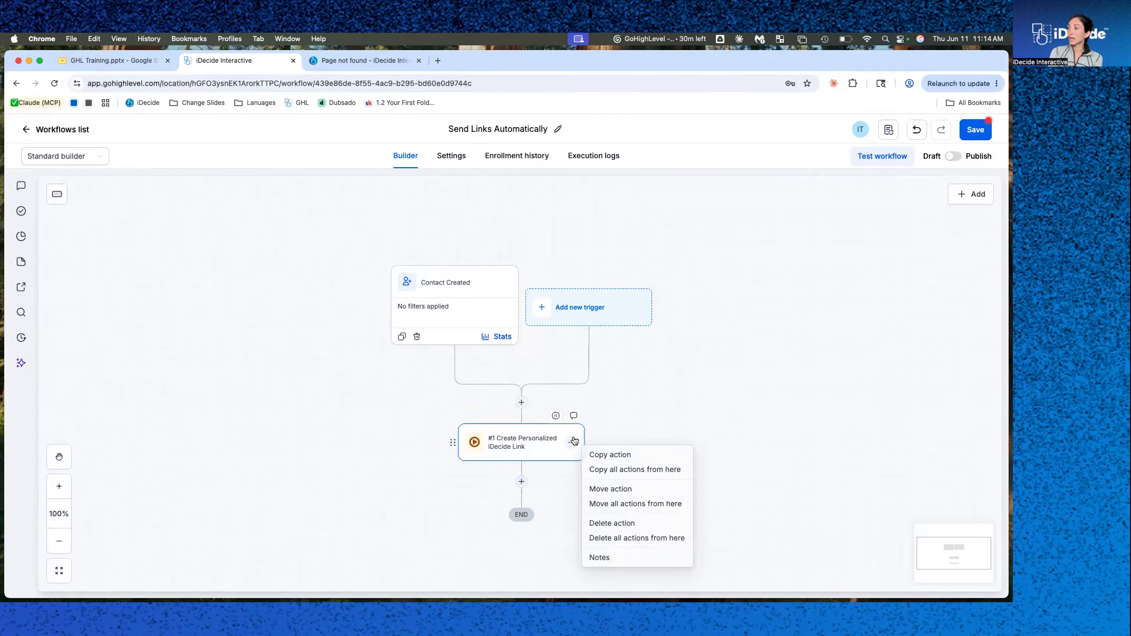
pyautogui.click(523, 445)
pyautogui.click(851, 374)
pyautogui.press('super+a')
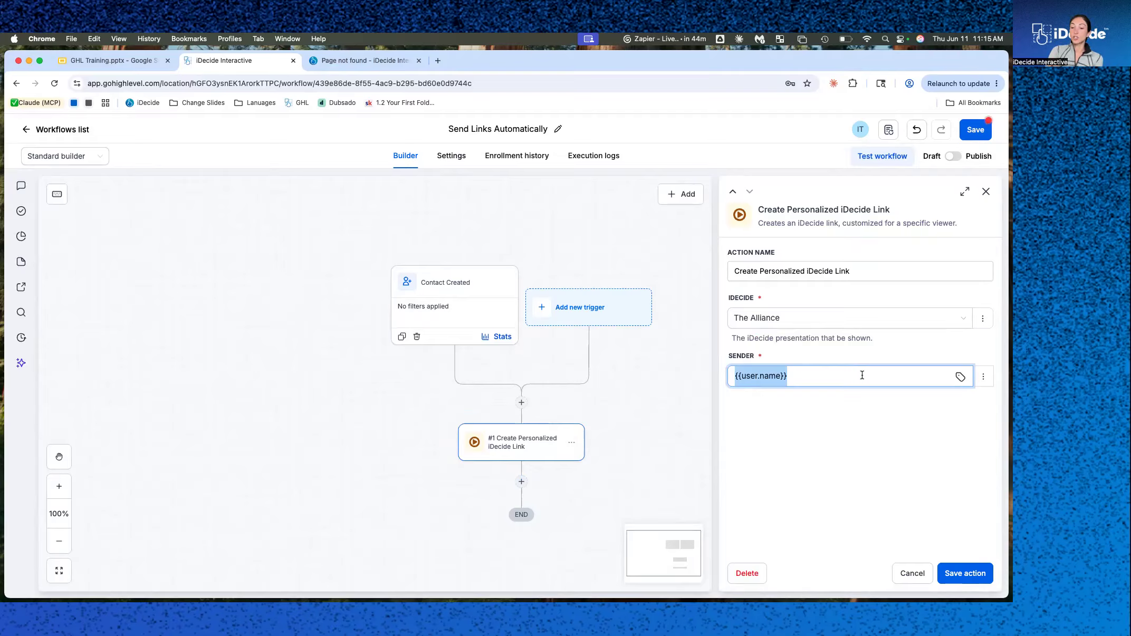
pyautogui.press('BackSpace')
pyautogui.click(959, 377)
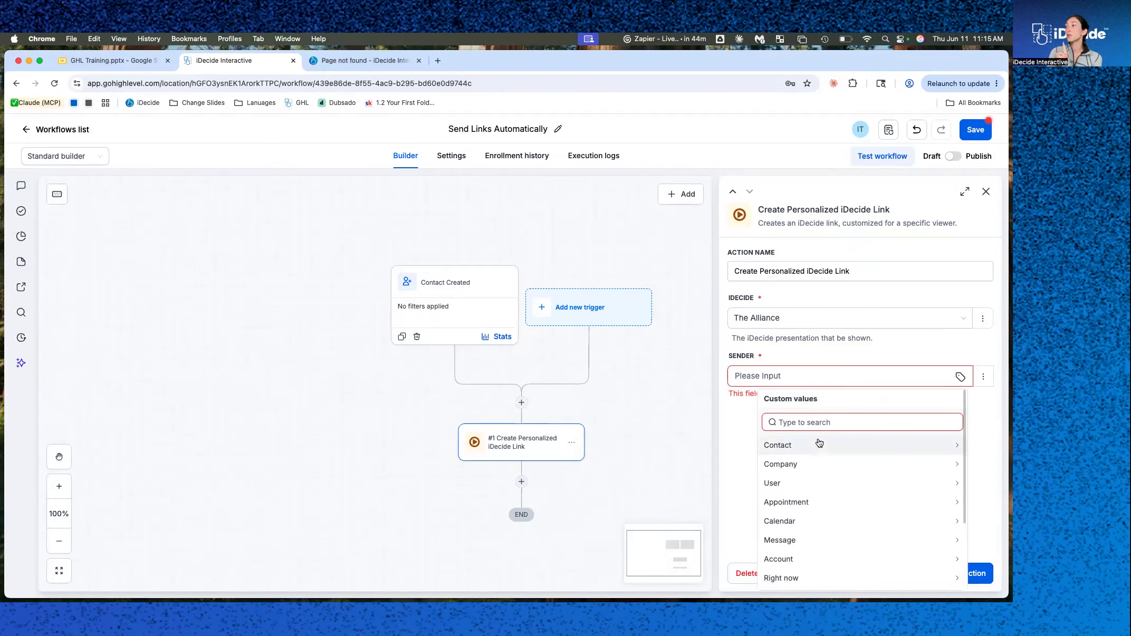
pyautogui.click(800, 483)
pyautogui.scroll(-2, 795, 505)
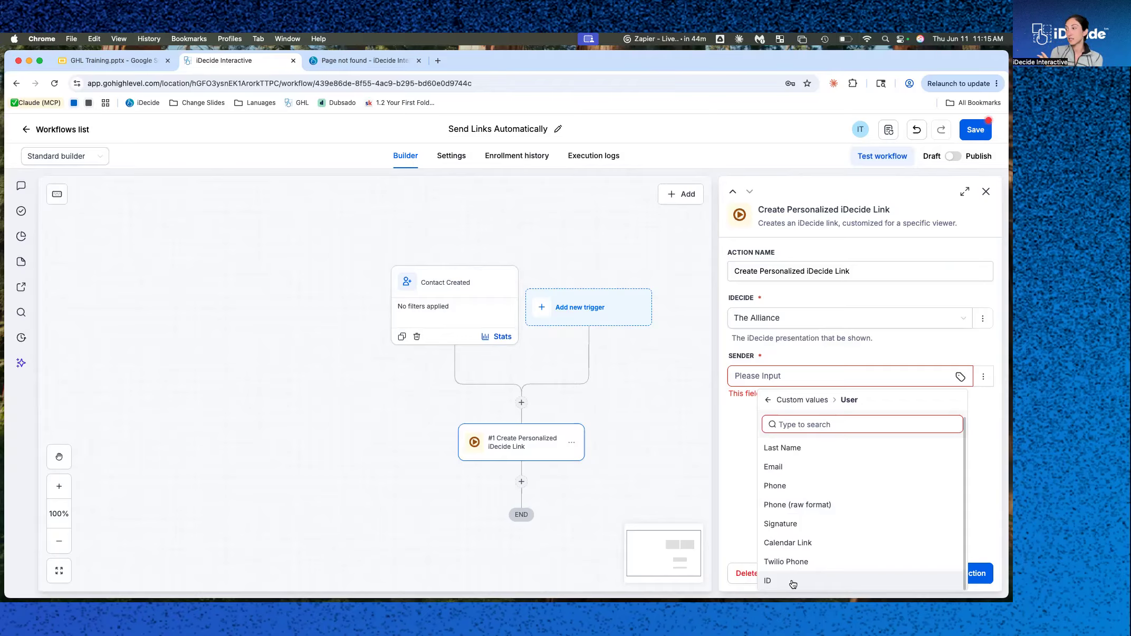
pyautogui.click(790, 475)
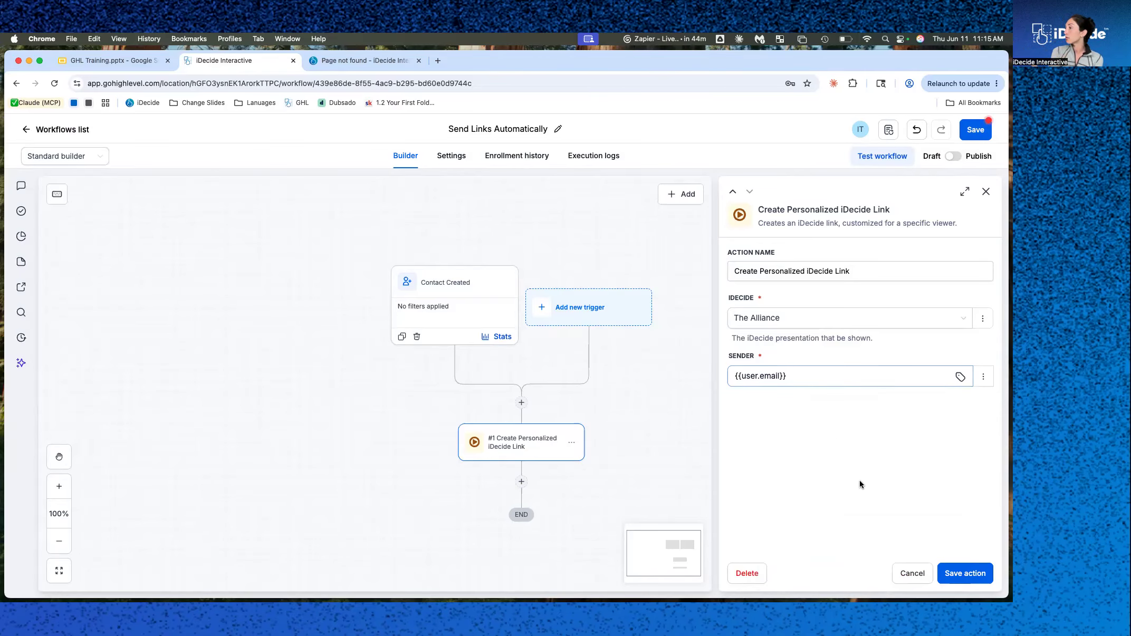
pyautogui.click(979, 581)
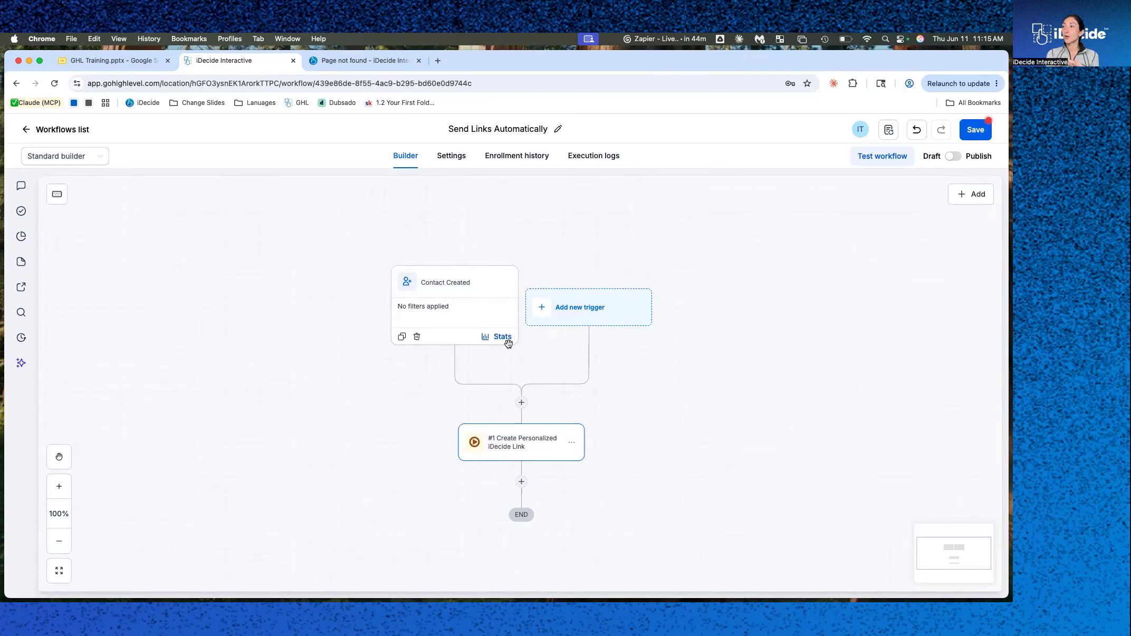
# Add an Email action after the iDecide link action and set its From Name to the User Full Name custom value.
pyautogui.scroll(-2, 495, 328)
pyautogui.hscroll(1, 496, 328)
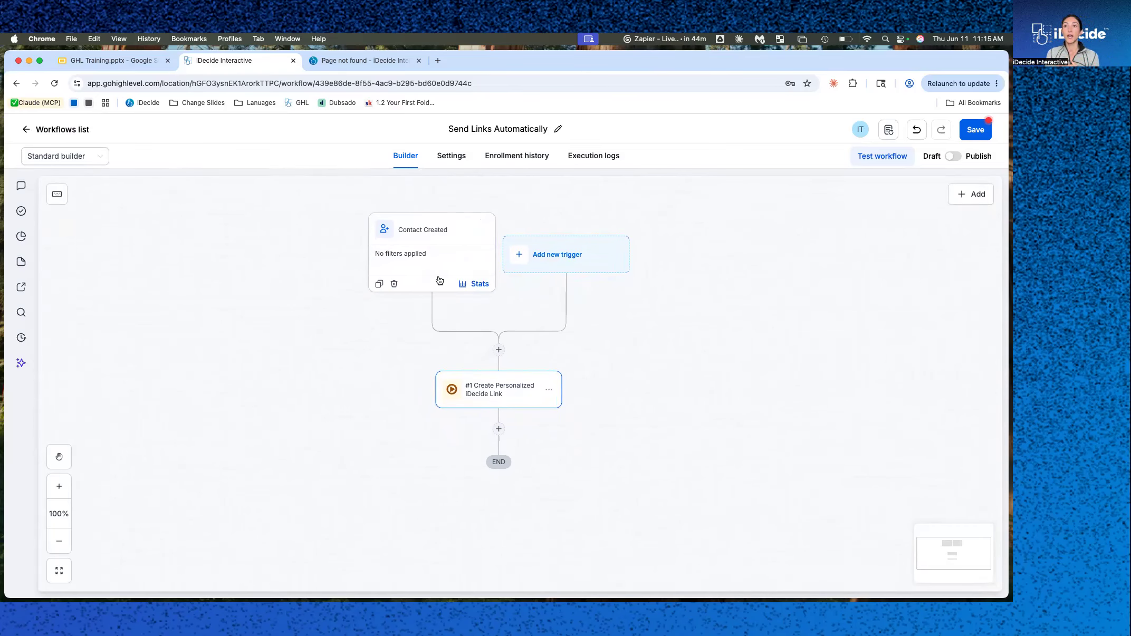
pyautogui.click(499, 428)
pyautogui.click(780, 312)
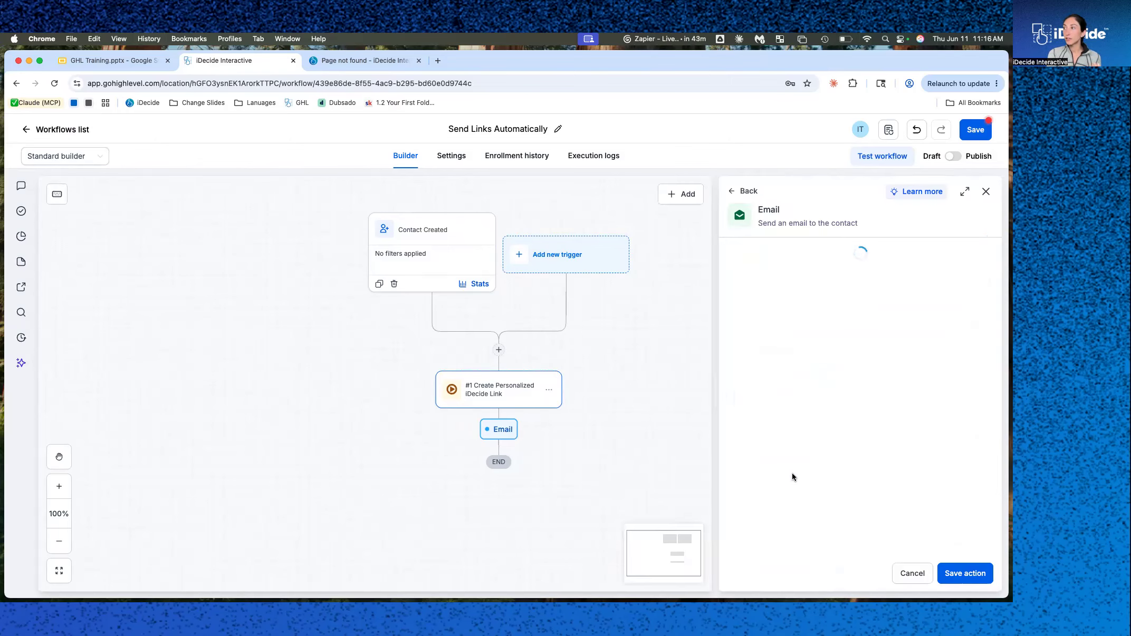
pyautogui.click(791, 336)
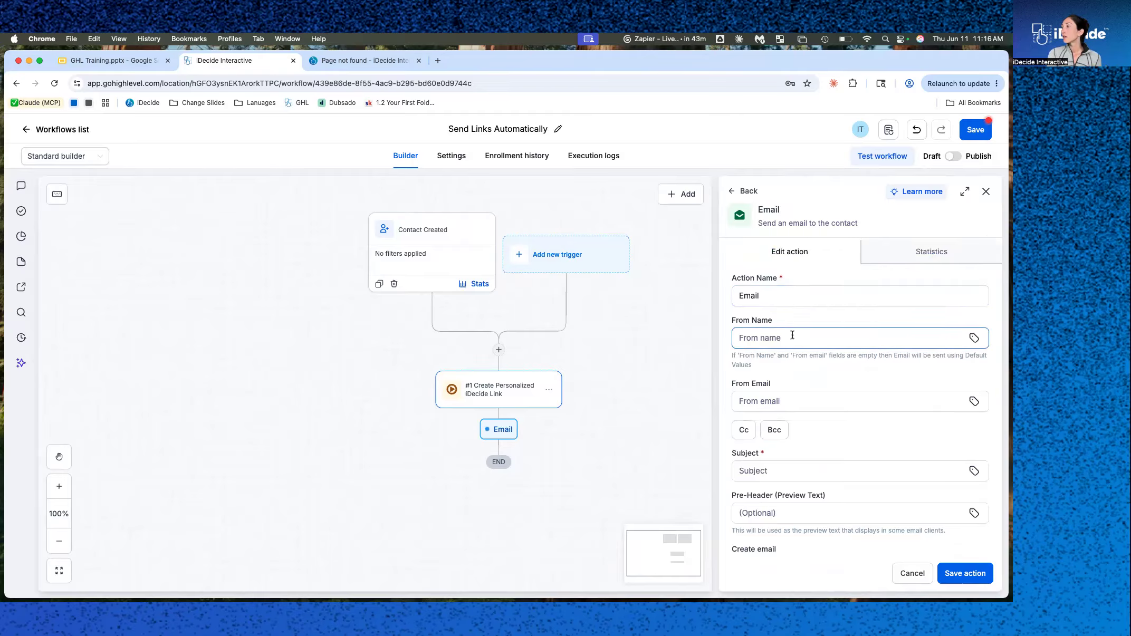
pyautogui.click(974, 338)
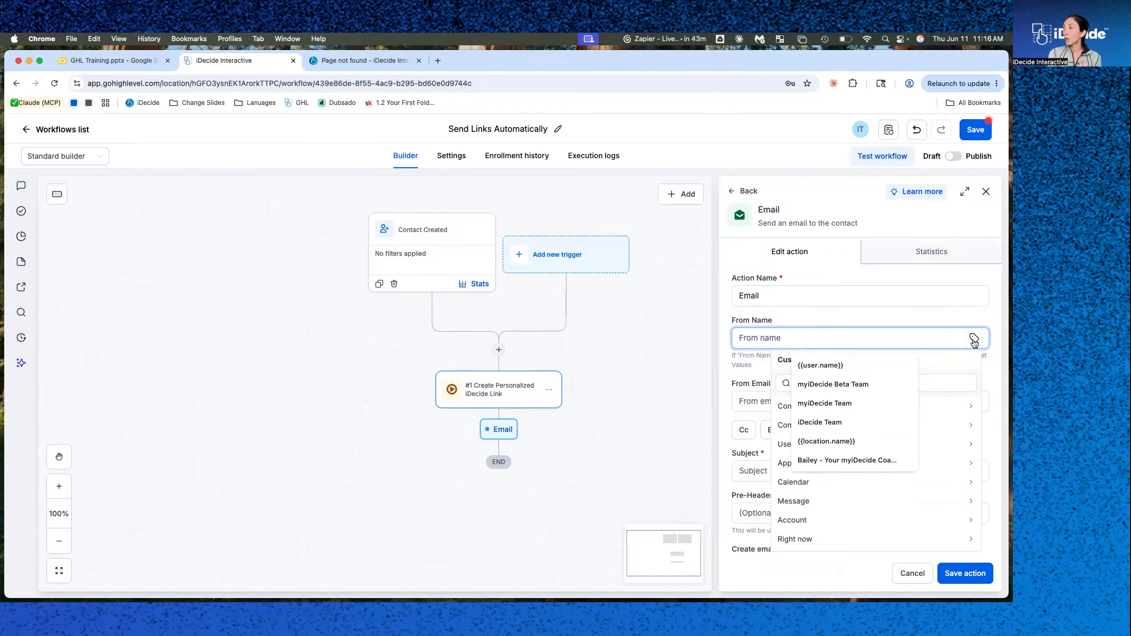
pyautogui.click(786, 444)
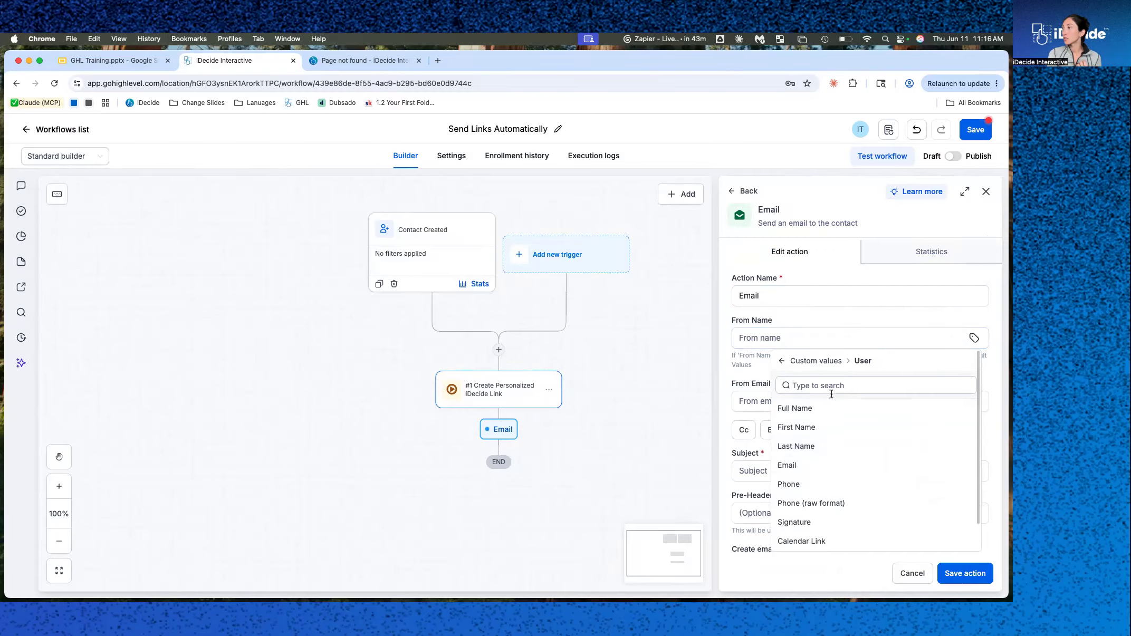
pyautogui.click(809, 411)
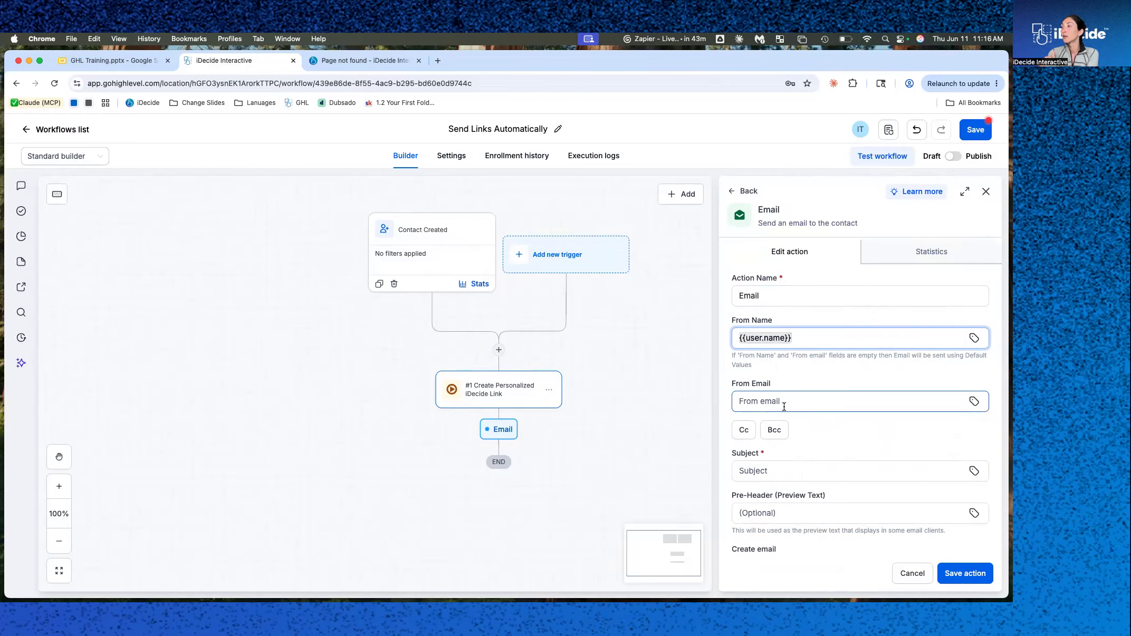
# Set the email's From Email to the User Email custom value.
pyautogui.click(974, 402)
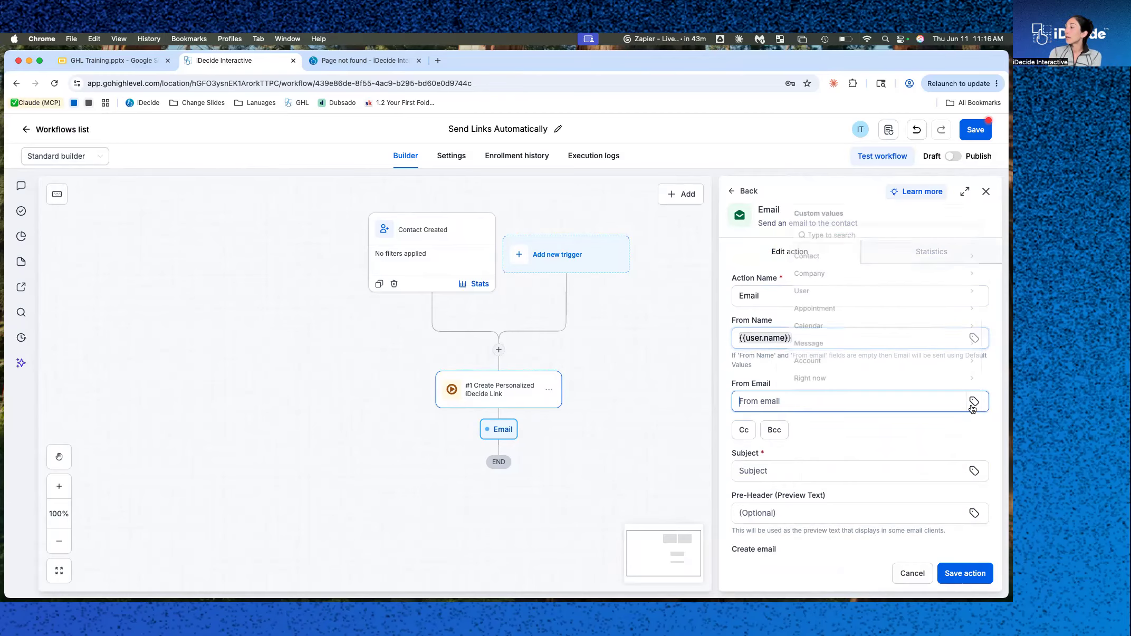
pyautogui.click(850, 283)
pyautogui.click(798, 306)
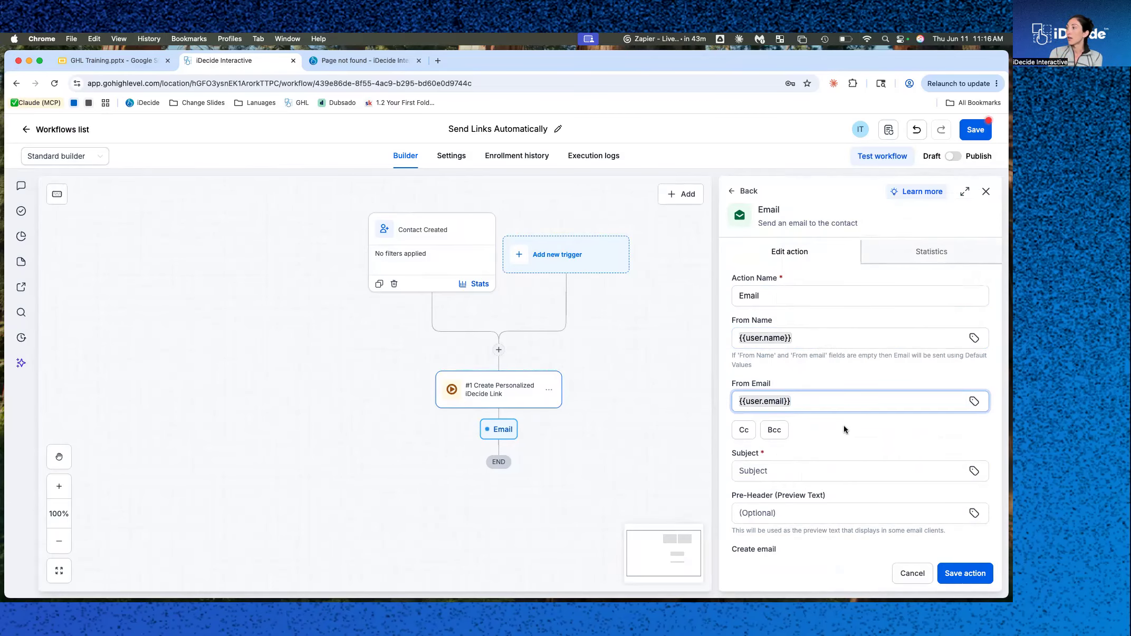
# Enter the email subject "Your interactive experience awaits!".
pyautogui.scroll(-3, 844, 426)
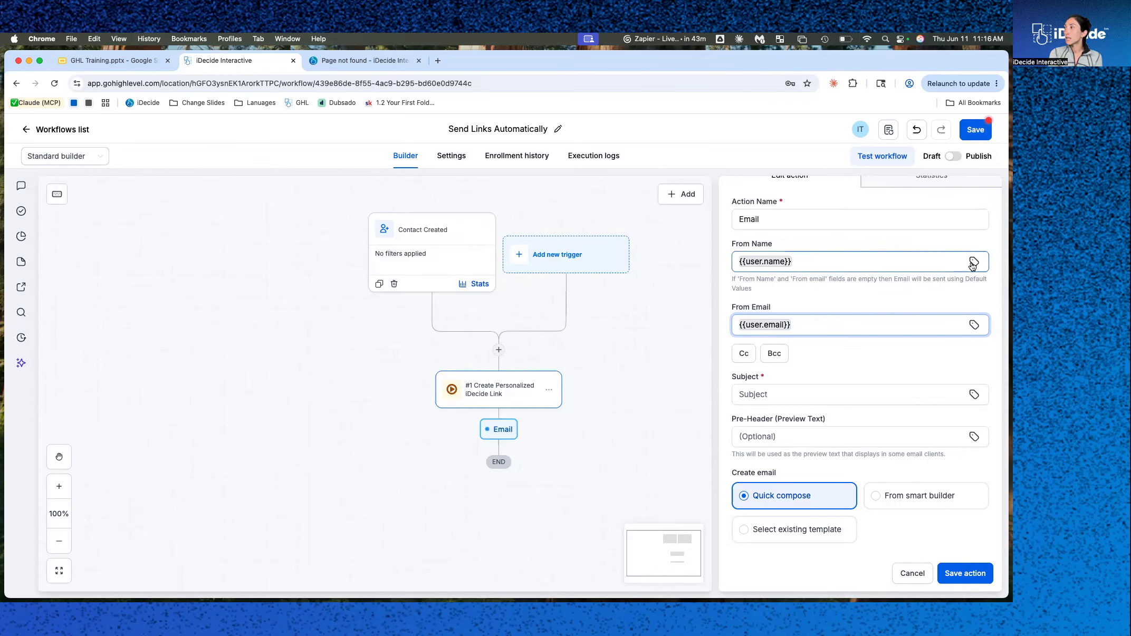
pyautogui.scroll(-3, 905, 377)
pyautogui.click(801, 316)
pyautogui.write('Your ')
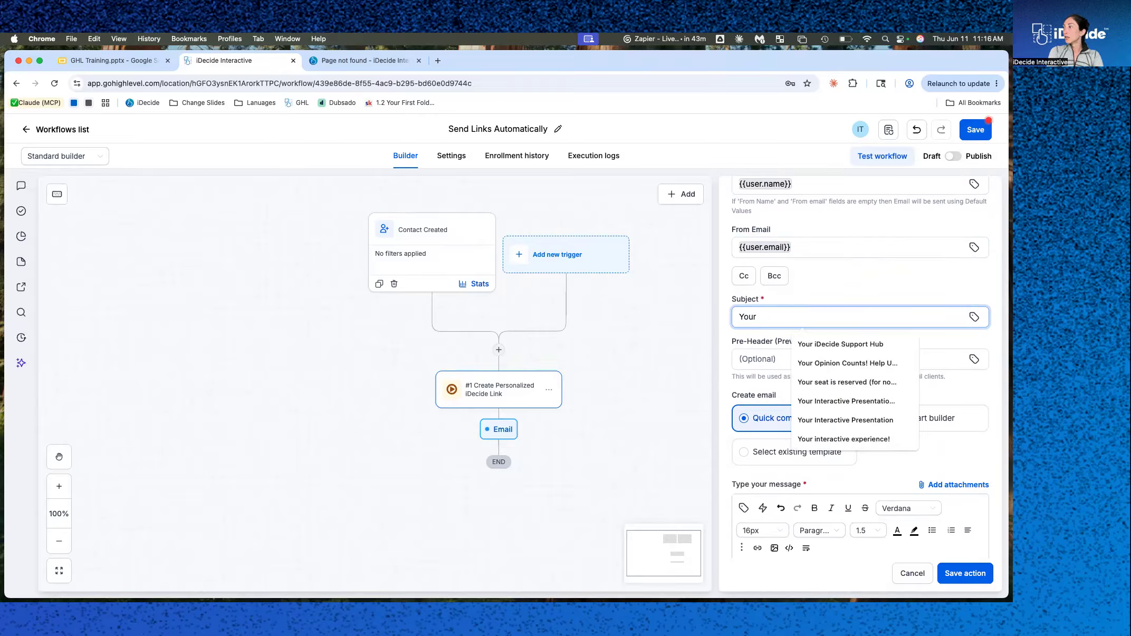
pyautogui.write('interactive')
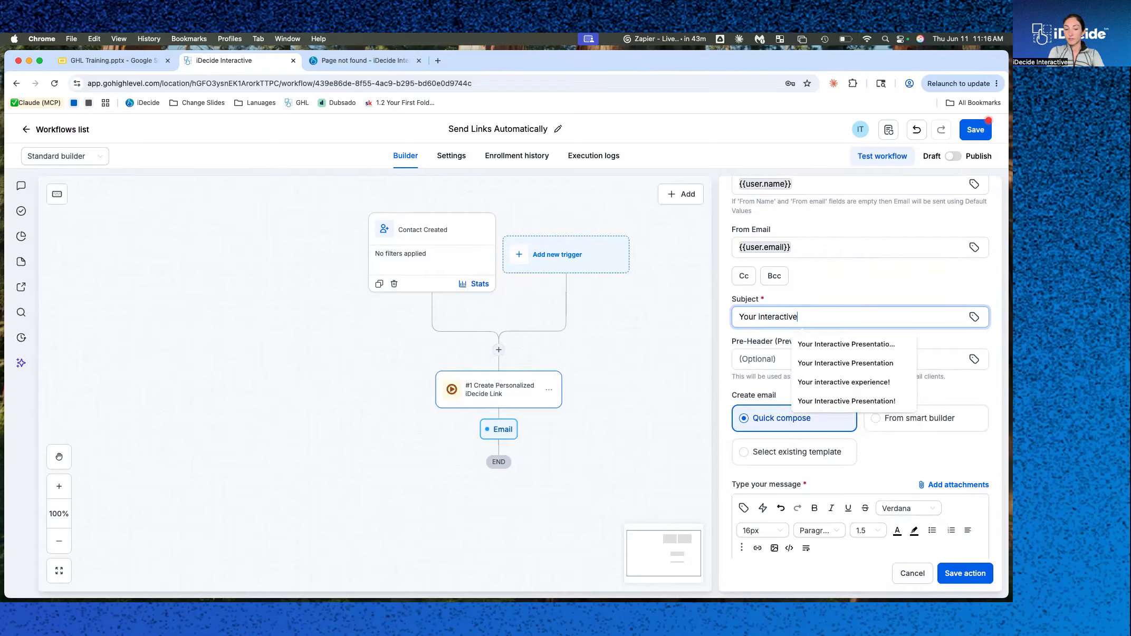
pyautogui.write(' experience a')
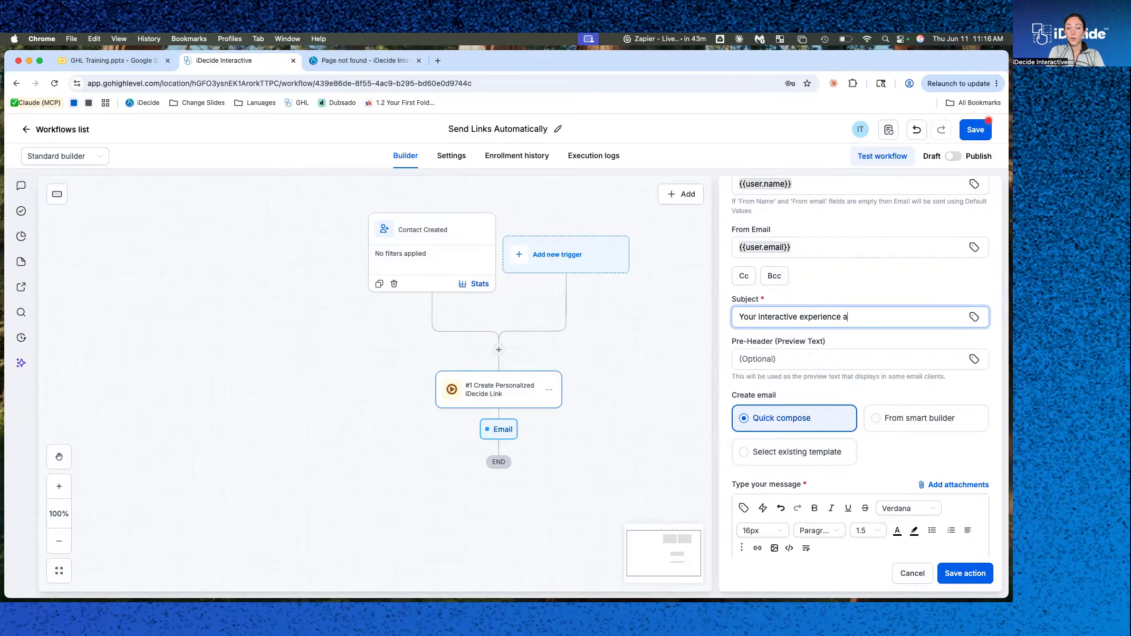
pyautogui.write('waits!')
pyautogui.click(808, 334)
# Start the message body with "Hi" followed by the contact's First Name custom value and a comma.
pyautogui.scroll(-3, 812, 422)
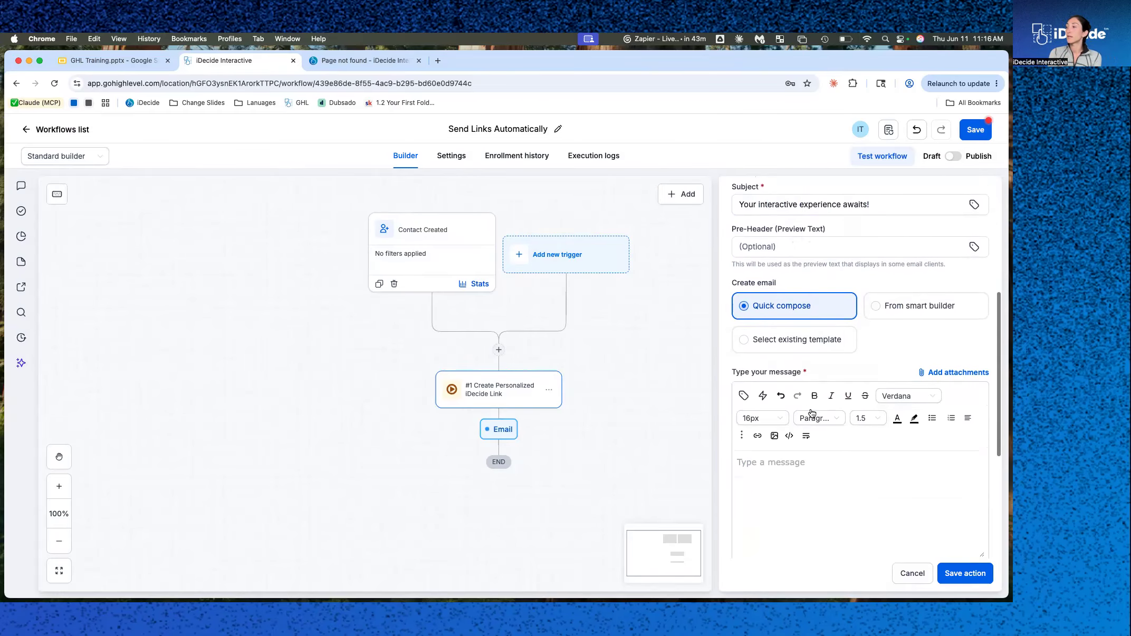
pyautogui.click(816, 441)
pyautogui.write('Hi')
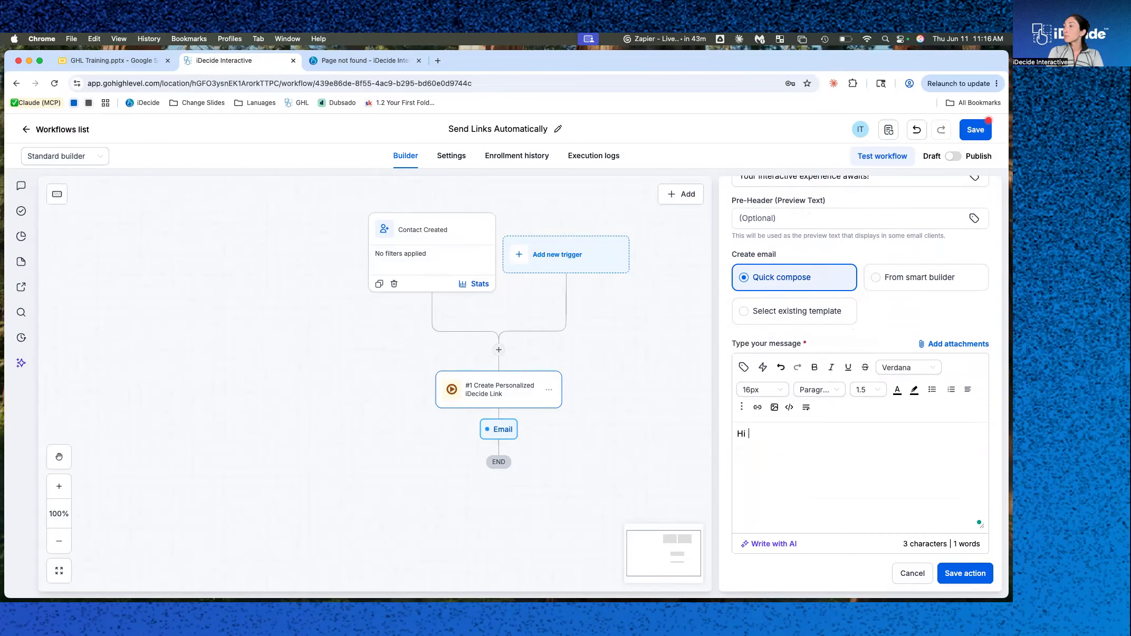
pyautogui.click(745, 368)
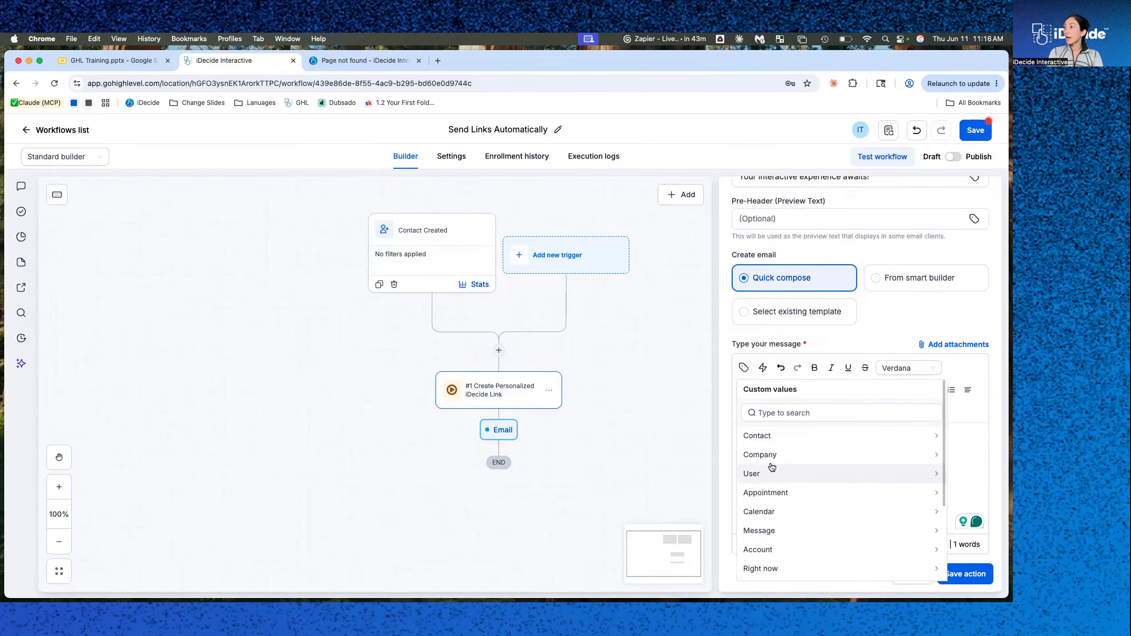
pyautogui.click(768, 434)
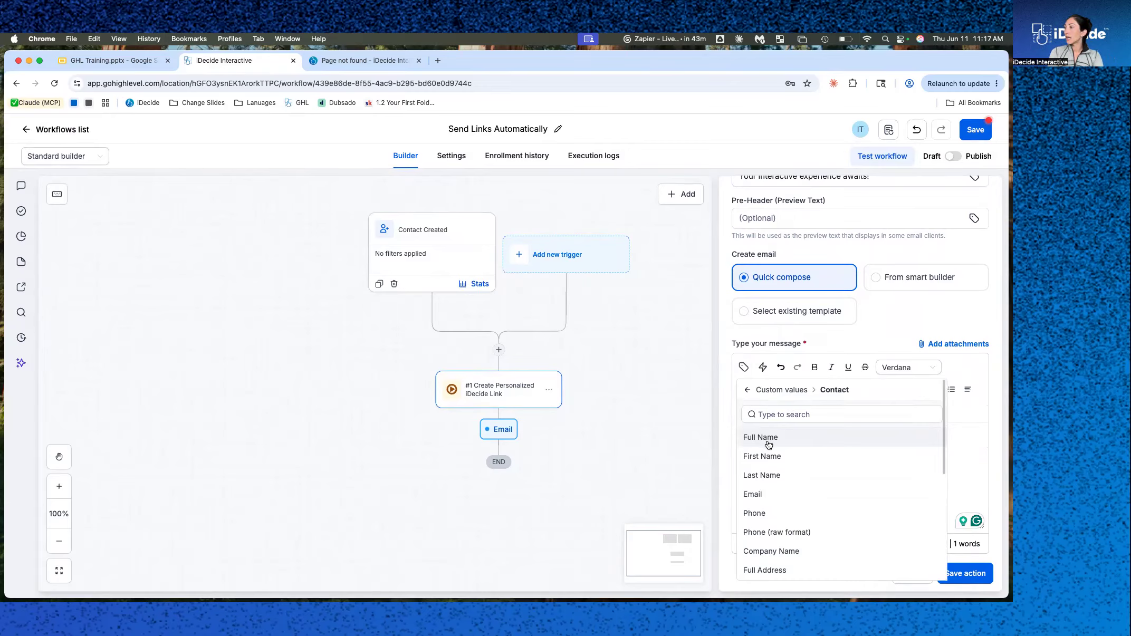
pyautogui.click(766, 456)
pyautogui.write(',')
pyautogui.press('Return')
# Write the message line "I'm happy to connect! Here's an interactive experience that I personalized for you. Check it out, and we'll connect after.".
pyautogui.write("I'")
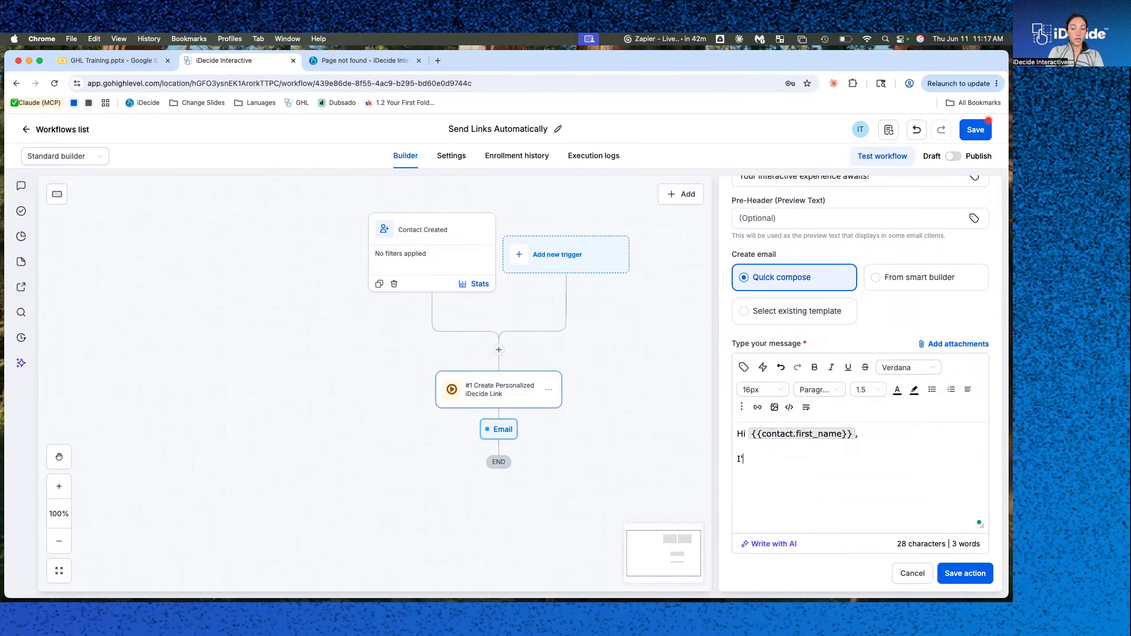
pyautogui.write('m happy to connec')
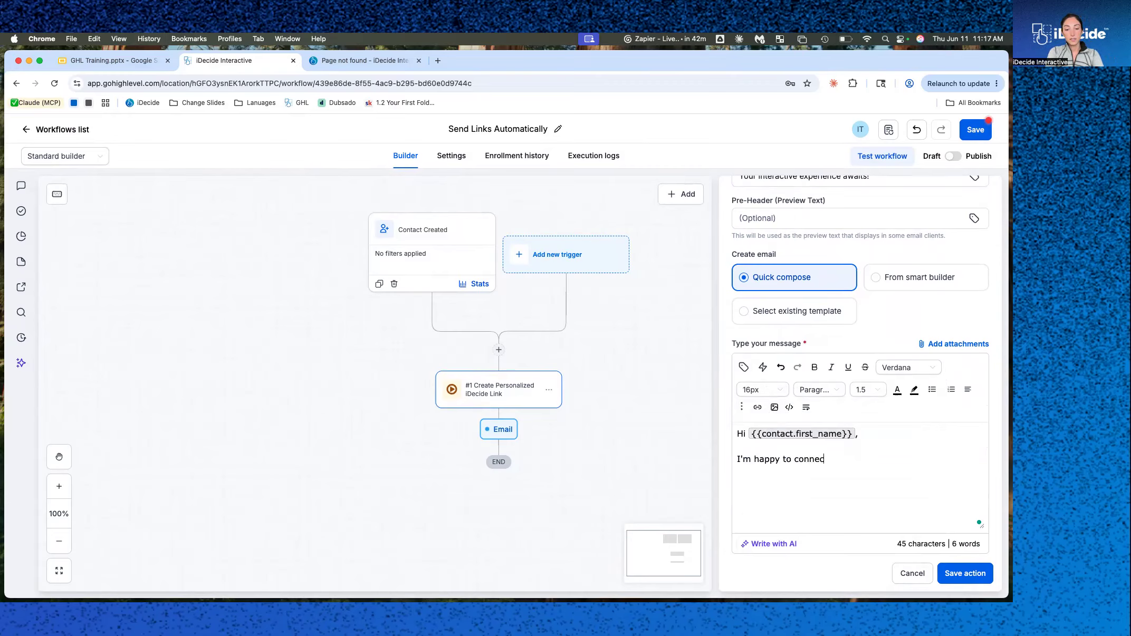
pyautogui.write("t! Here's an i")
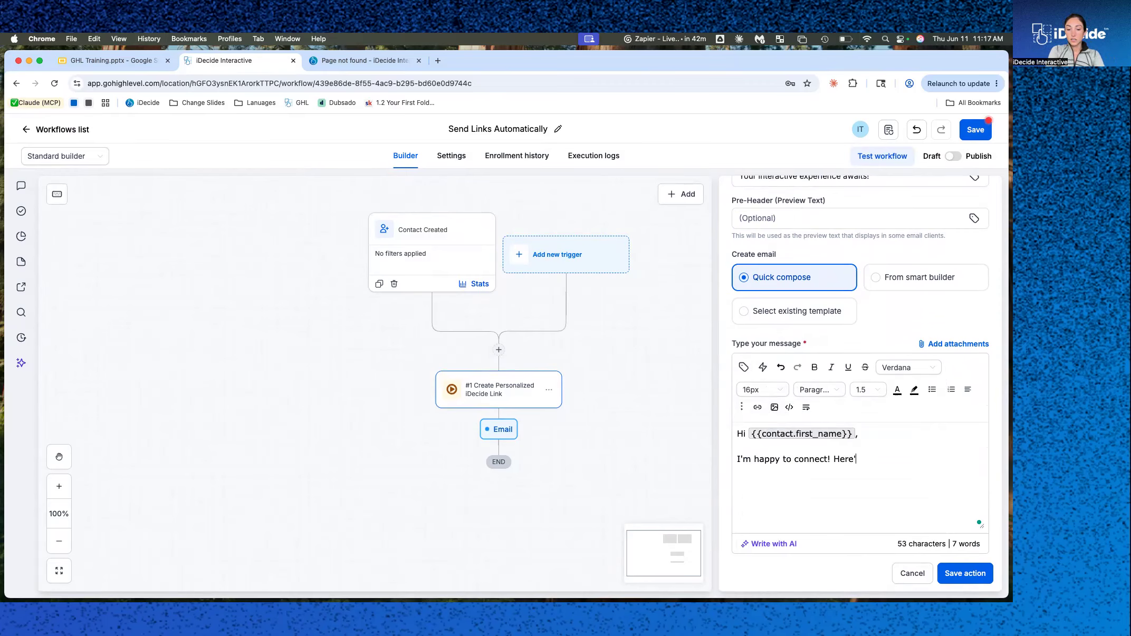
pyautogui.write('nterac')
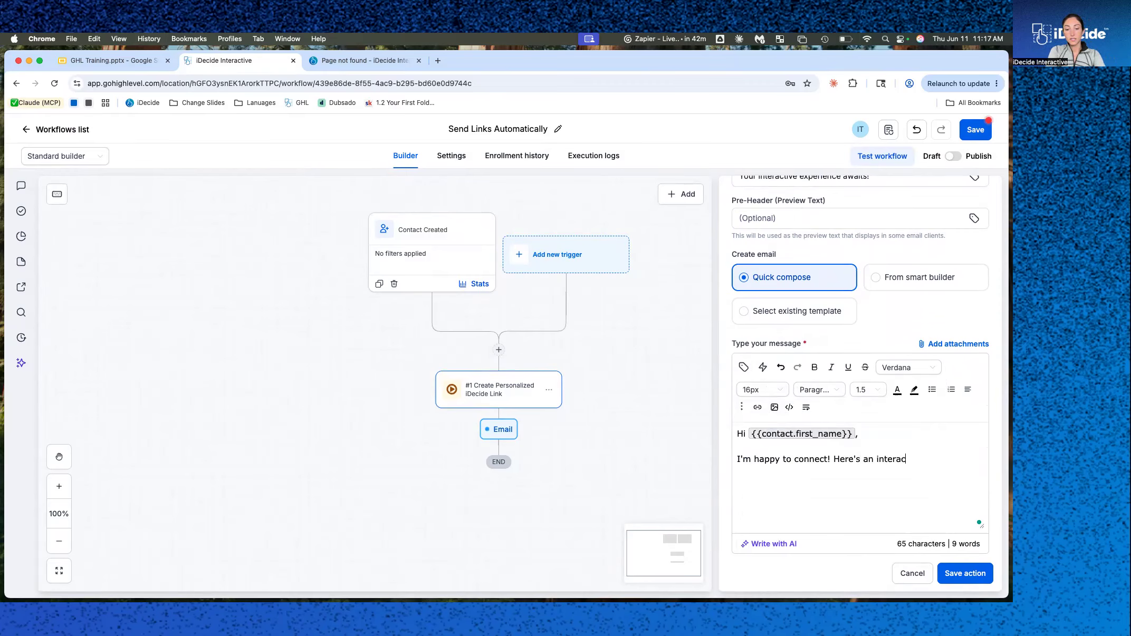
pyautogui.write('tive experience th')
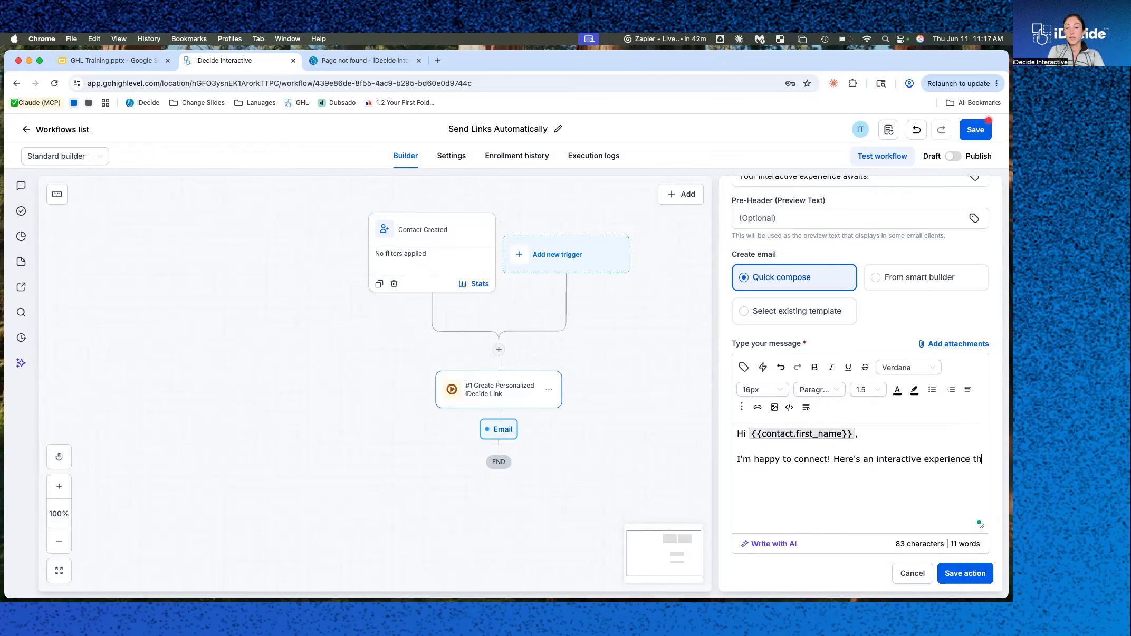
pyautogui.write('at I personalized f')
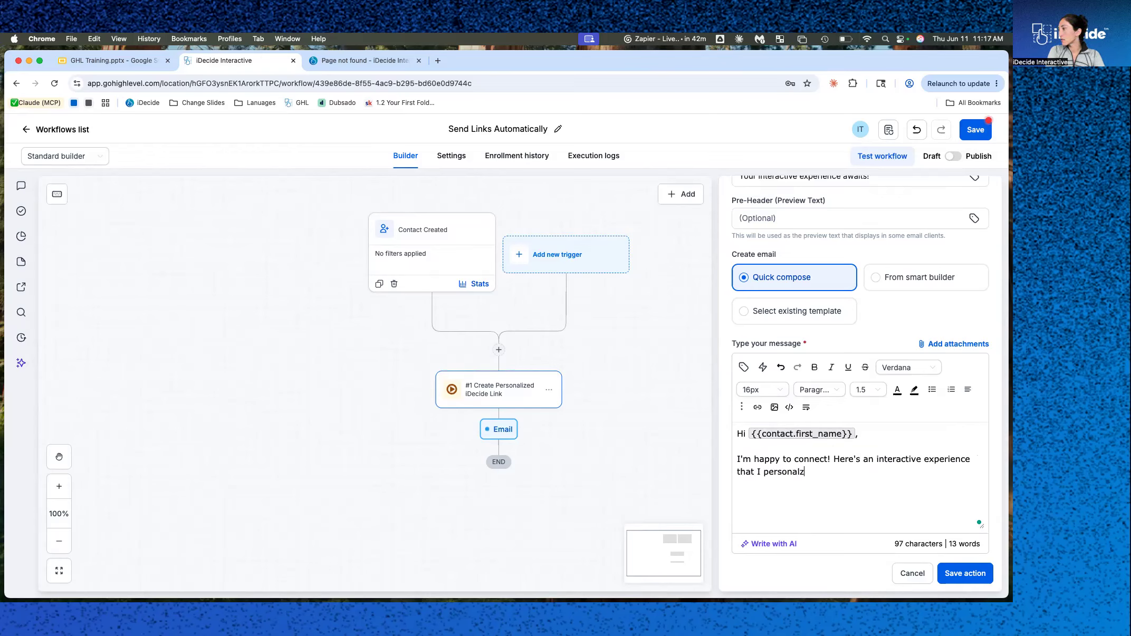
pyautogui.write('or you. ')
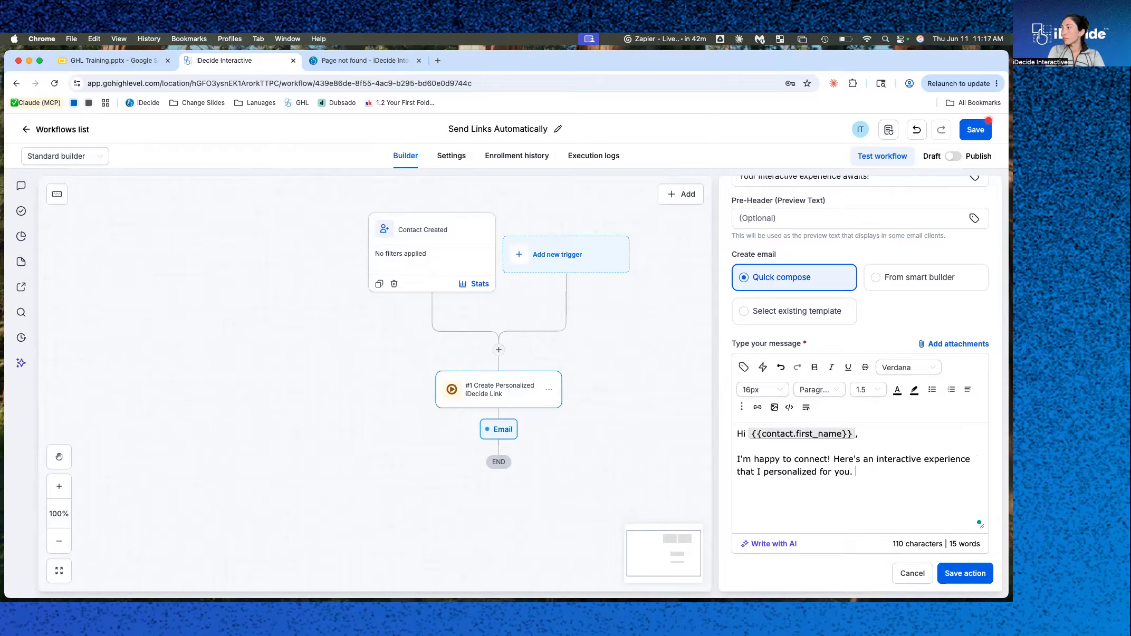
pyautogui.write("Check it out and we'll")
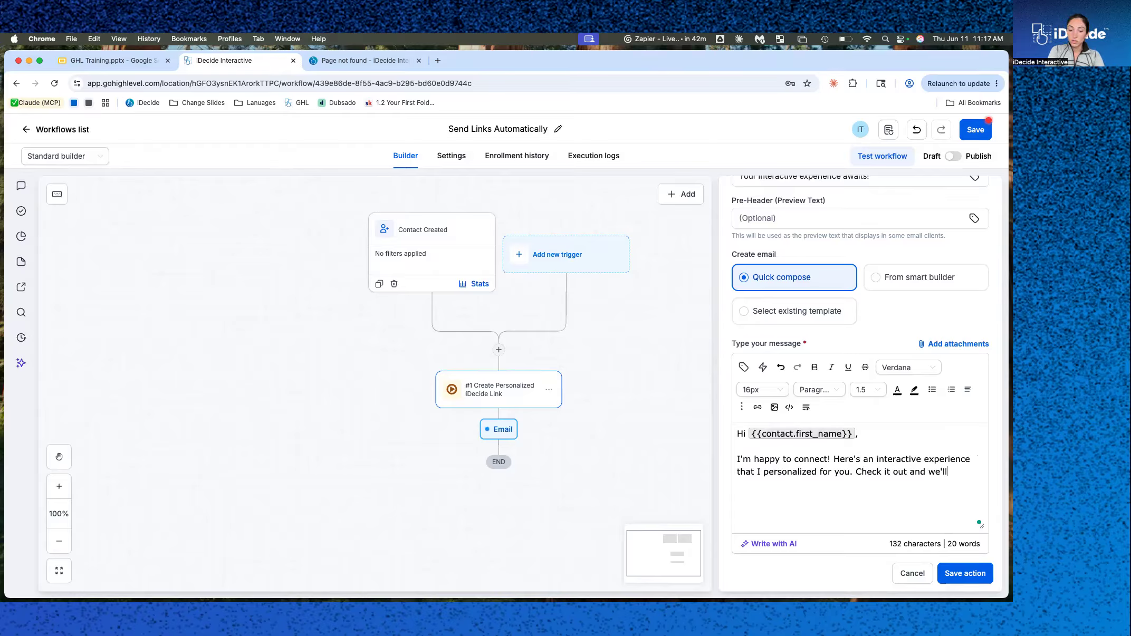
pyautogui.write(' connect after.')
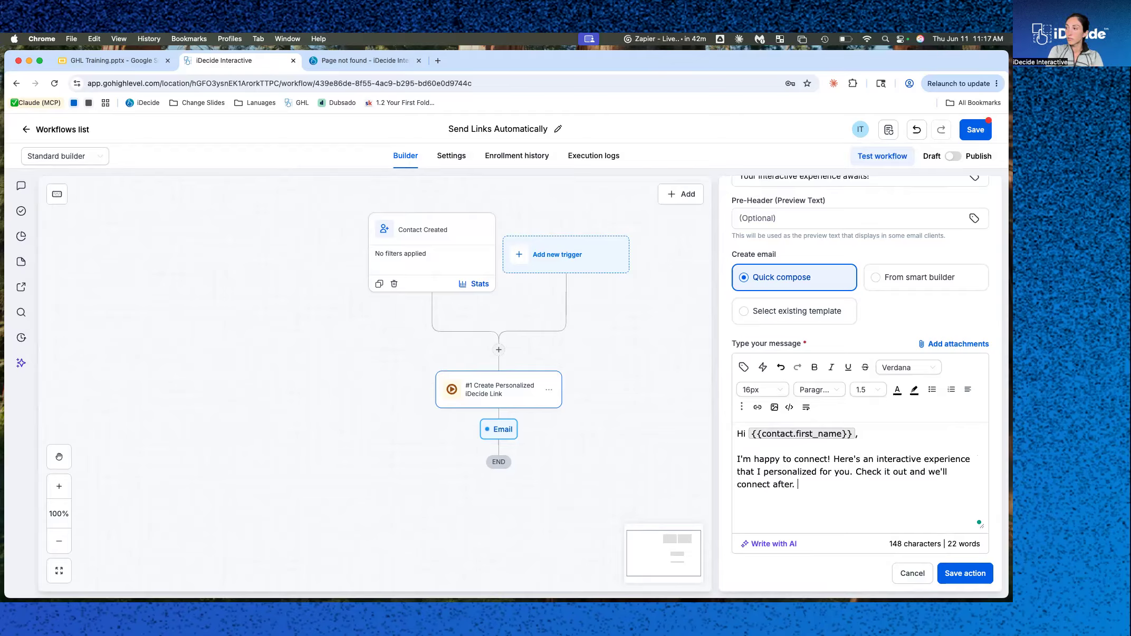
pyautogui.press('Return')
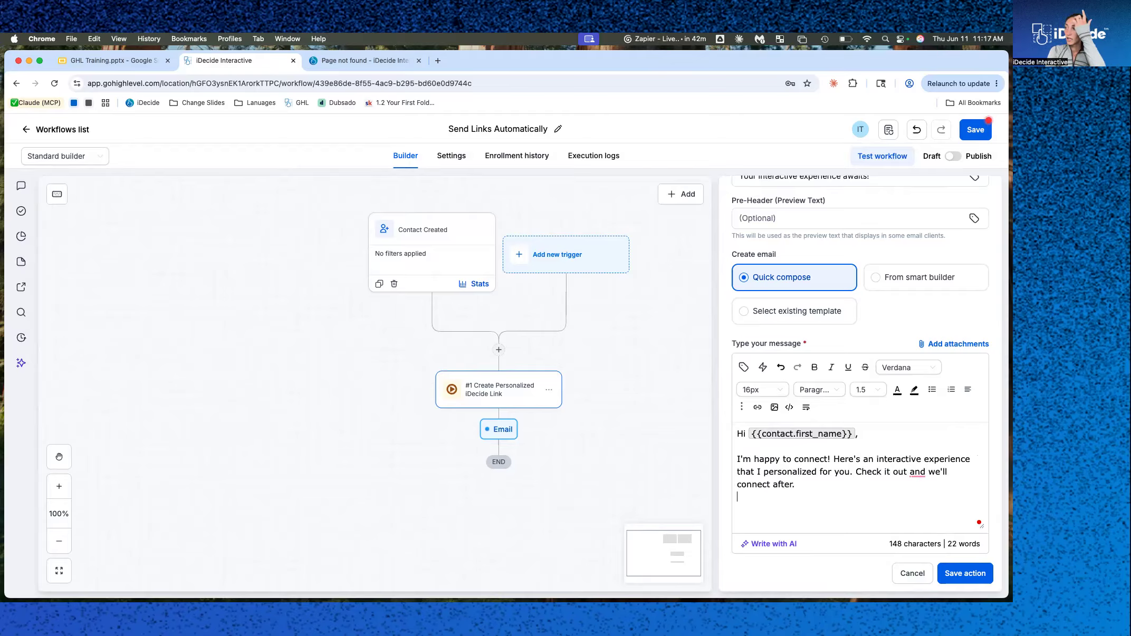
pyautogui.moveTo(924, 469)
pyautogui.click(909, 499)
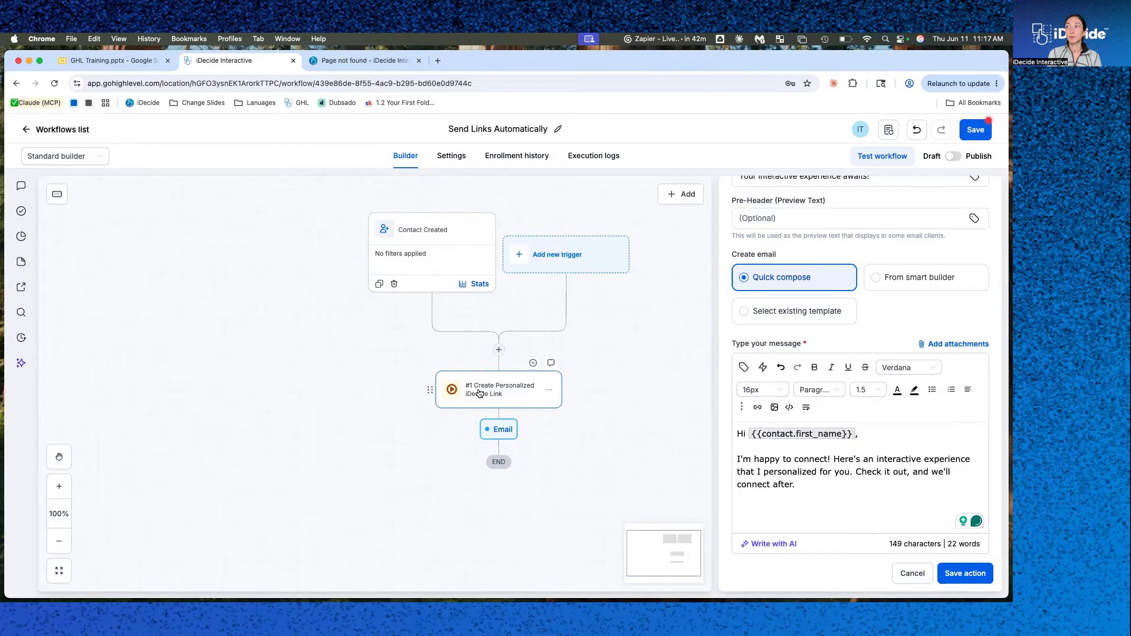
# Insert the iDecide URL custom value from the Create Personalized iDecide Link action below the message text.
pyautogui.scroll(-3, 486, 395)
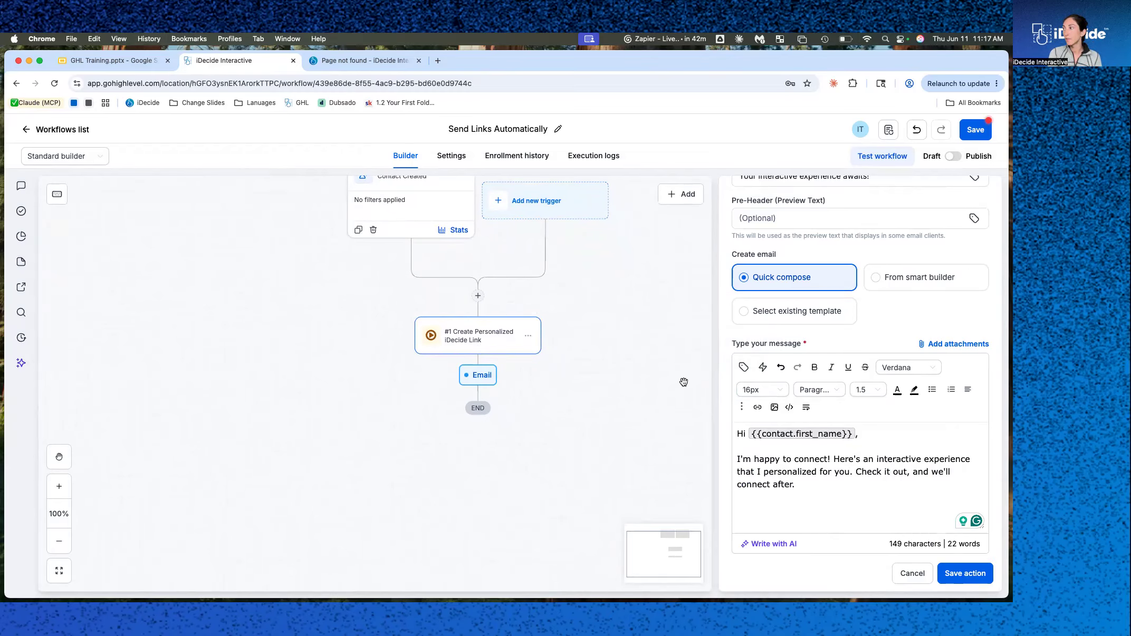
pyautogui.click(743, 368)
pyautogui.scroll(-5, 770, 514)
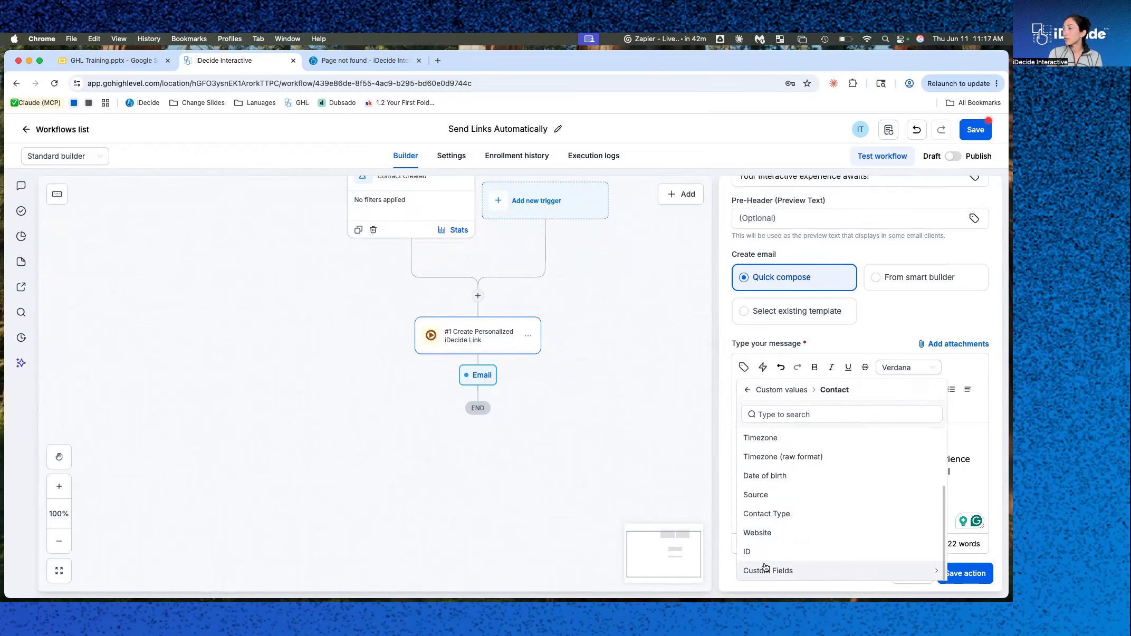
pyautogui.click(803, 390)
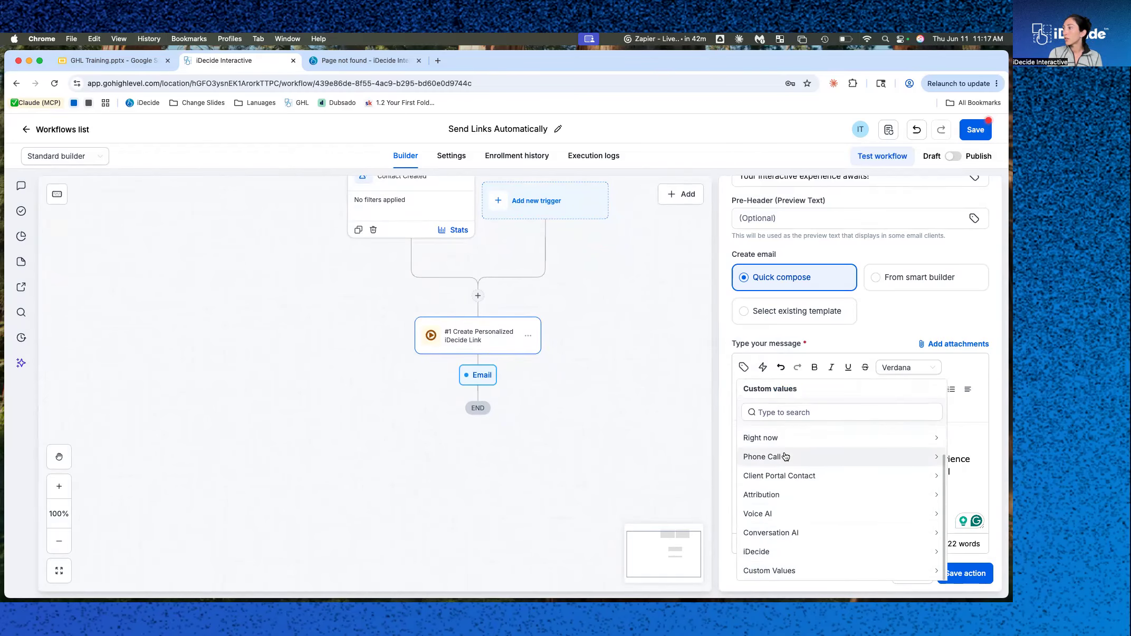
pyautogui.click(762, 553)
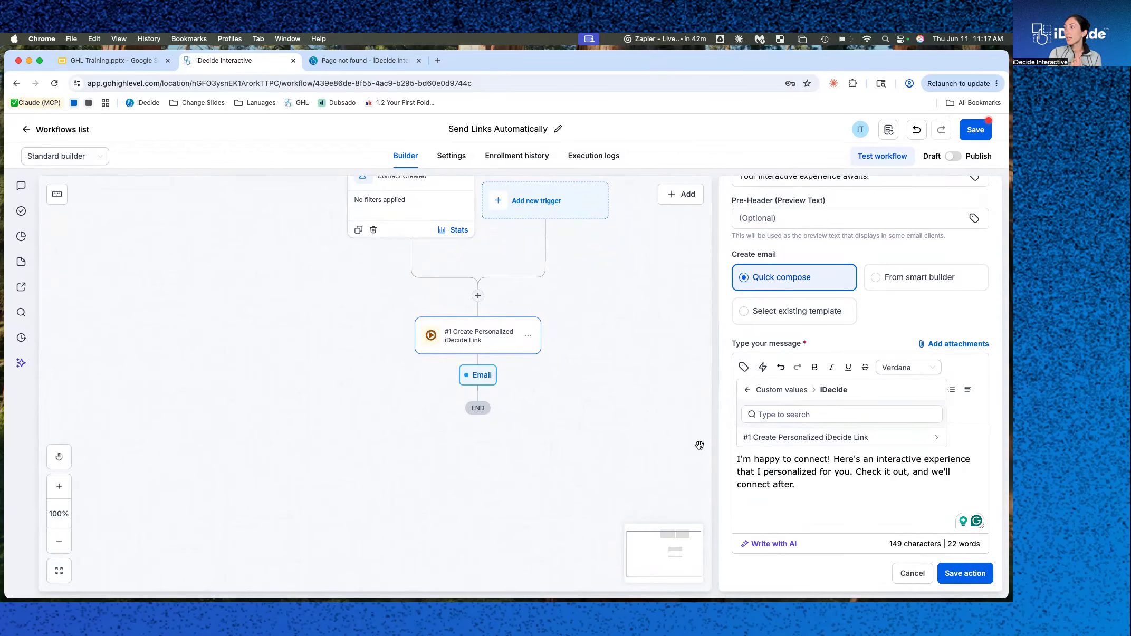
pyautogui.click(890, 443)
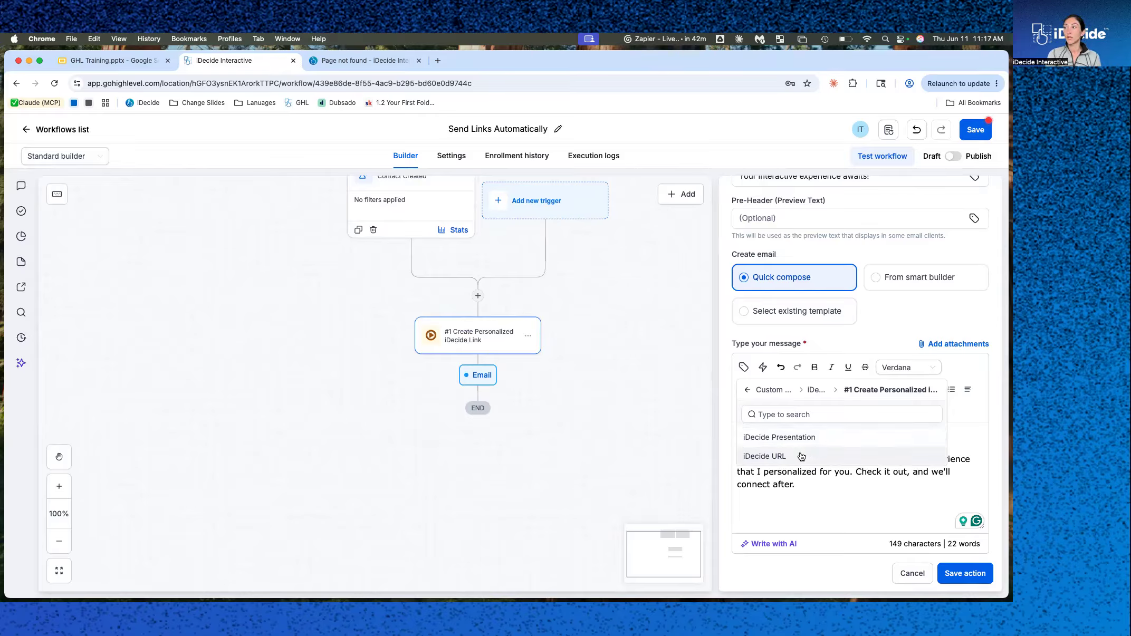
pyautogui.click(779, 456)
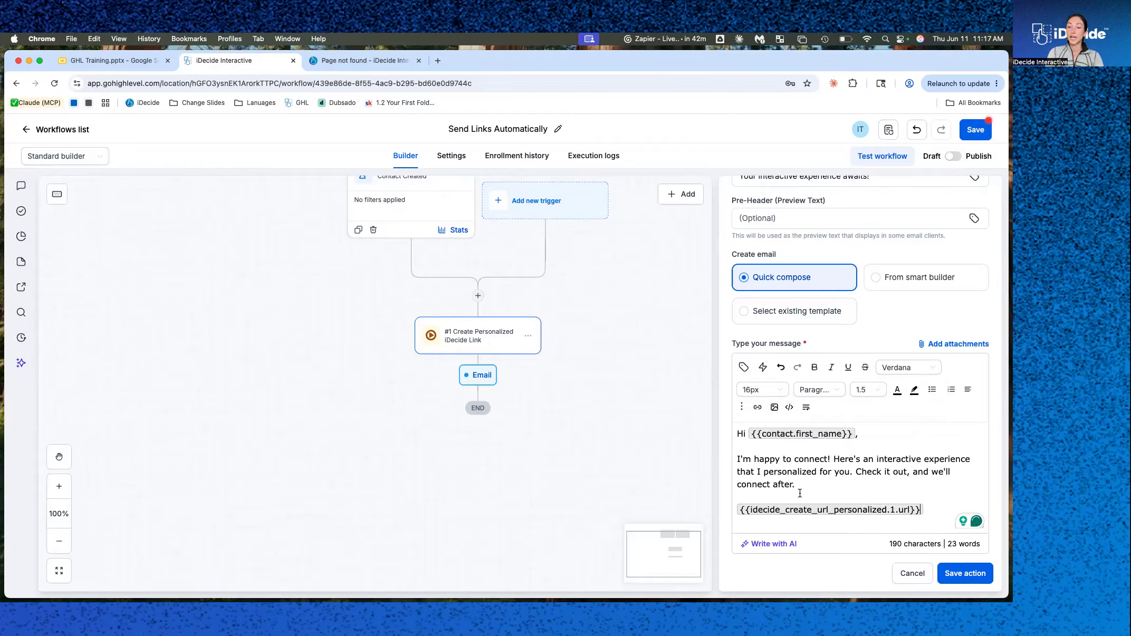
# Sign off the email with "Best," followed by the user's Full Name custom value.
pyautogui.press('Return')
pyautogui.press('Return')
pyautogui.write('Best,')
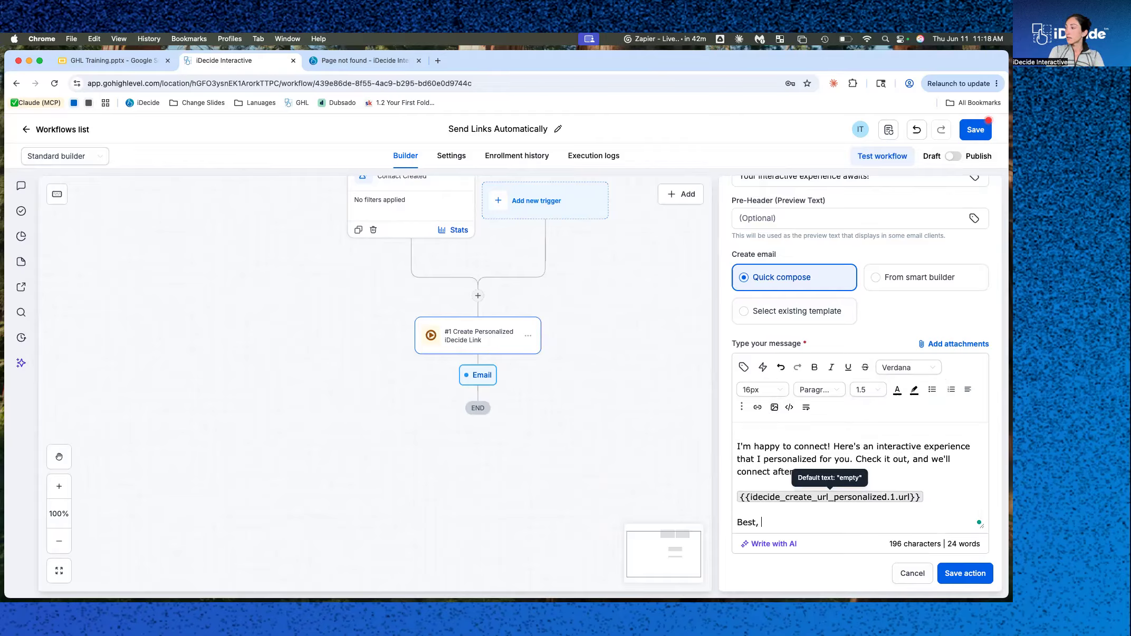
pyautogui.click(744, 367)
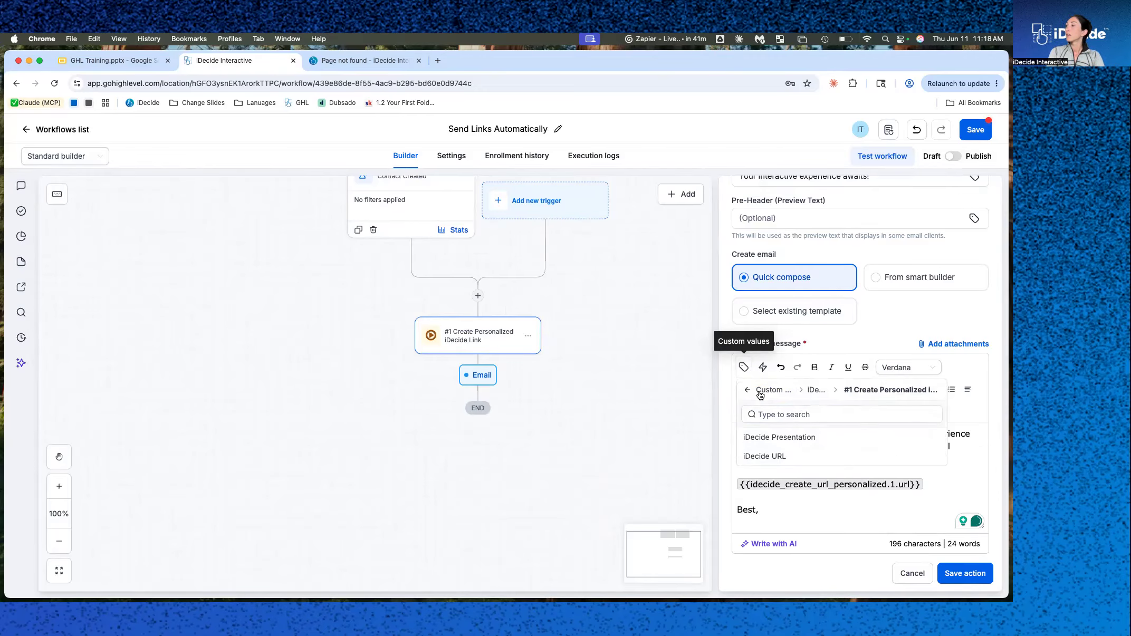
pyautogui.click(811, 389)
pyautogui.click(764, 473)
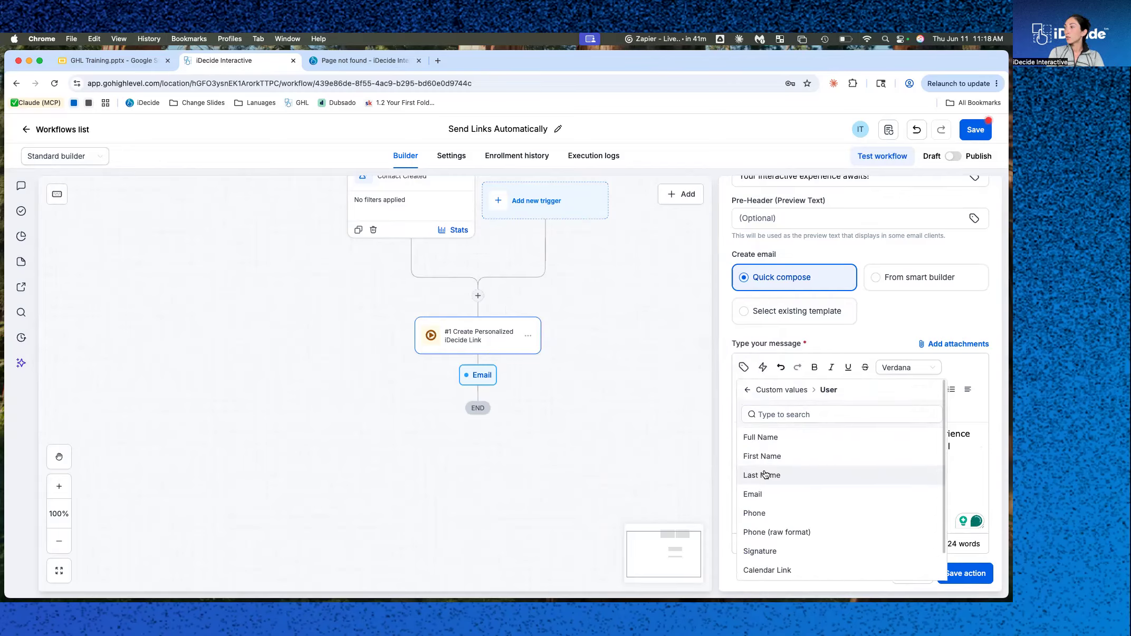
pyautogui.click(760, 436)
# Turn on Track clicks in the email's additional settings and save the email action.
pyautogui.scroll(4, 828, 524)
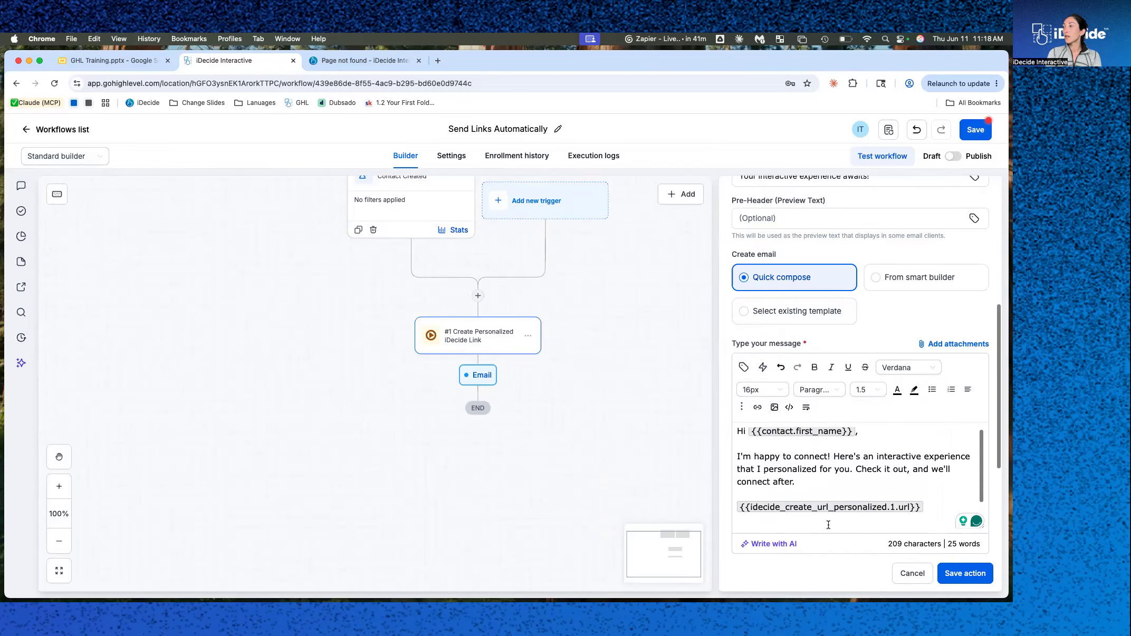
pyautogui.scroll(-5, 828, 524)
pyautogui.scroll(-2, 828, 525)
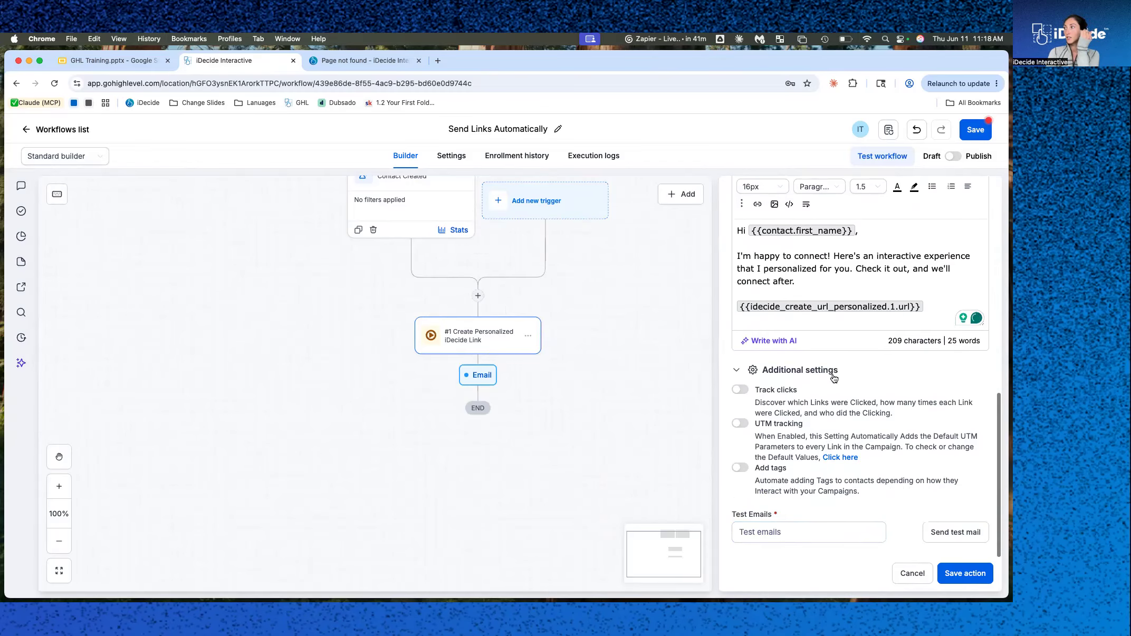
pyautogui.scroll(2, 834, 377)
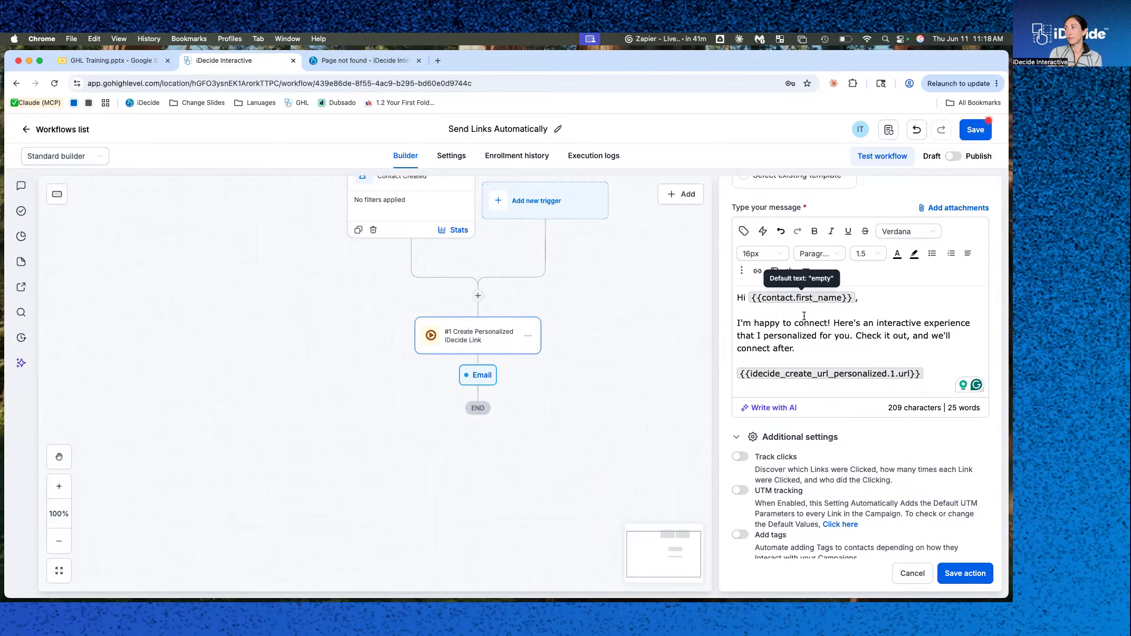
pyautogui.scroll(-1, 778, 369)
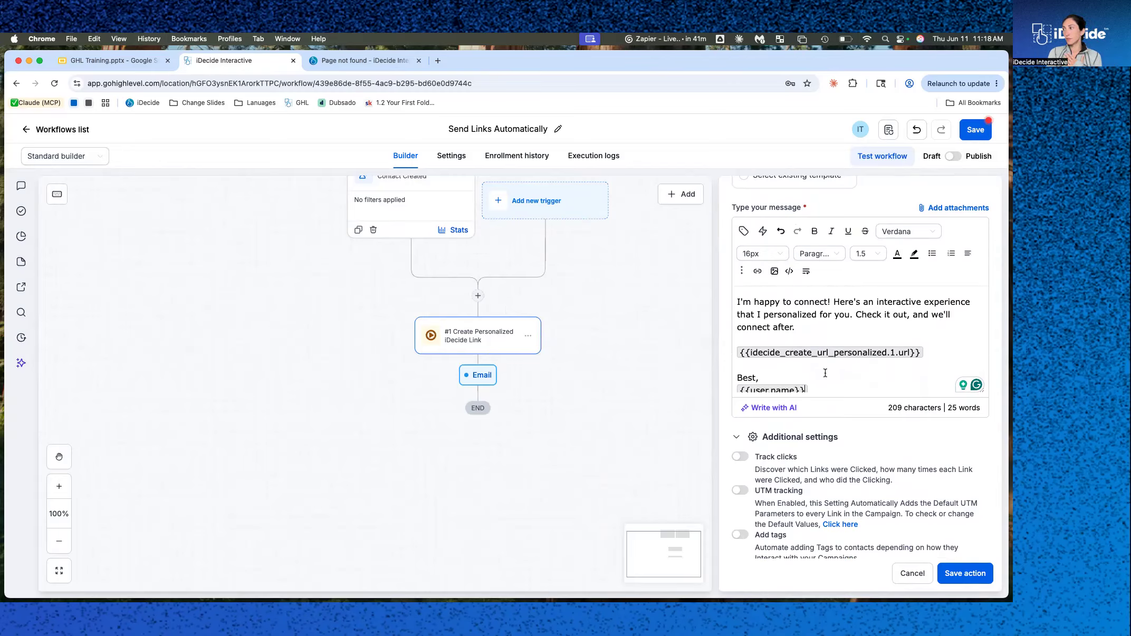
pyautogui.scroll(-1, 825, 373)
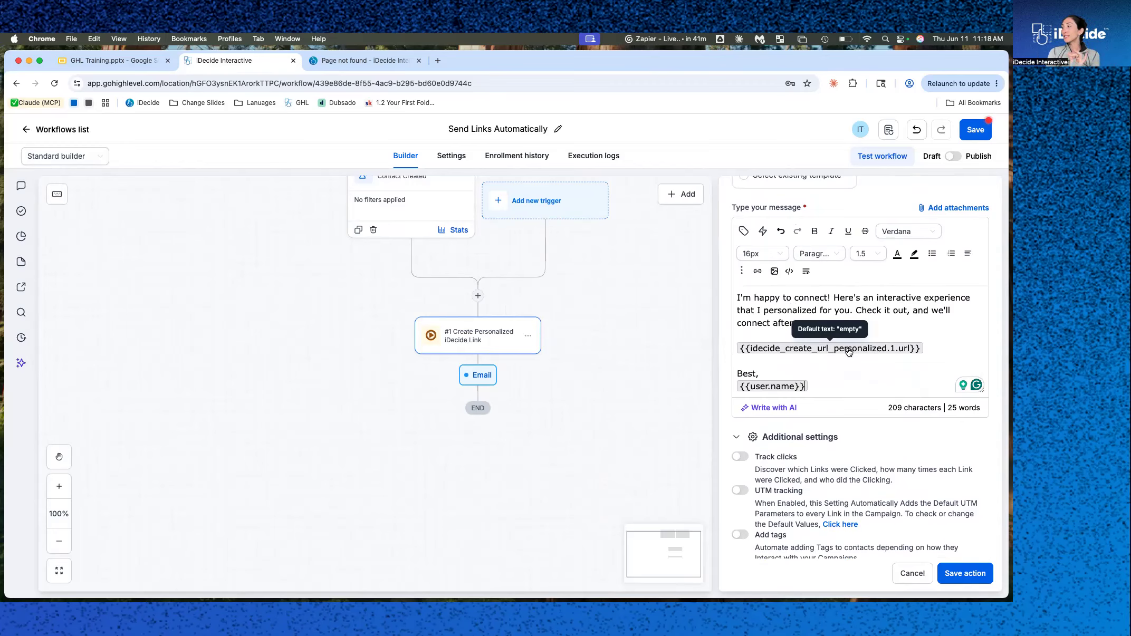
pyautogui.click(741, 458)
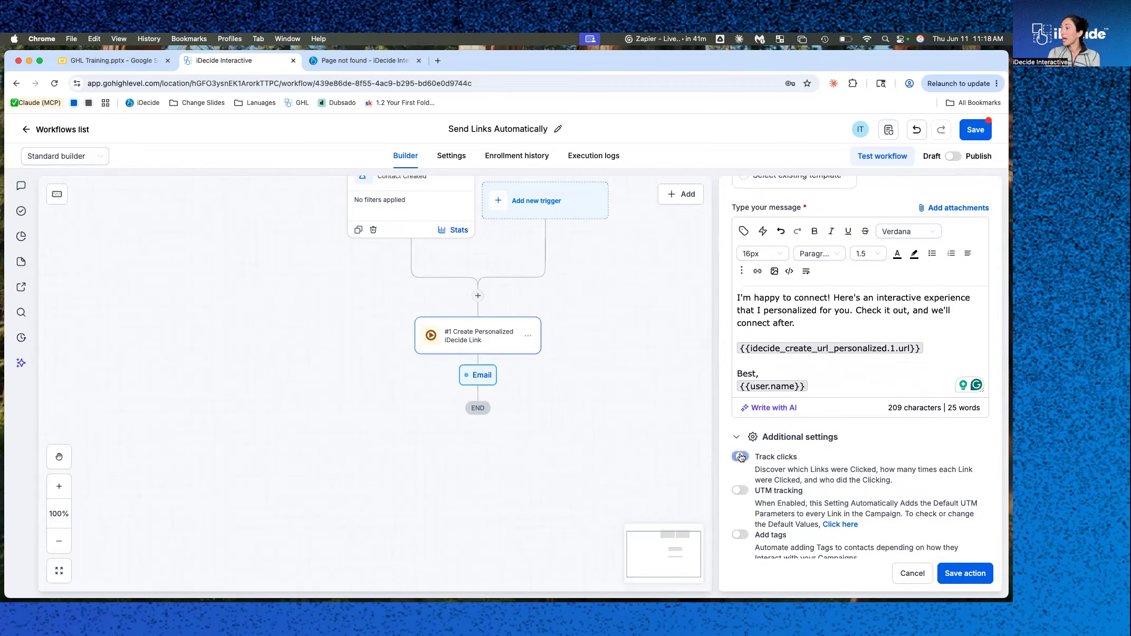
pyautogui.click(964, 574)
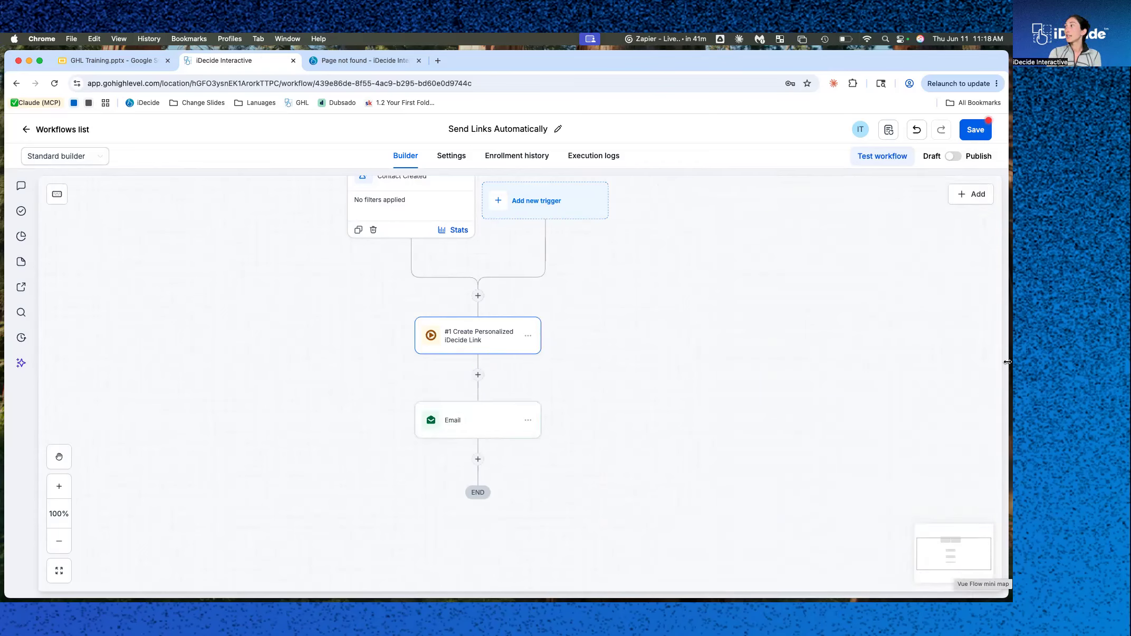
# Save the Send Links Automatically workflow.
pyautogui.click(974, 131)
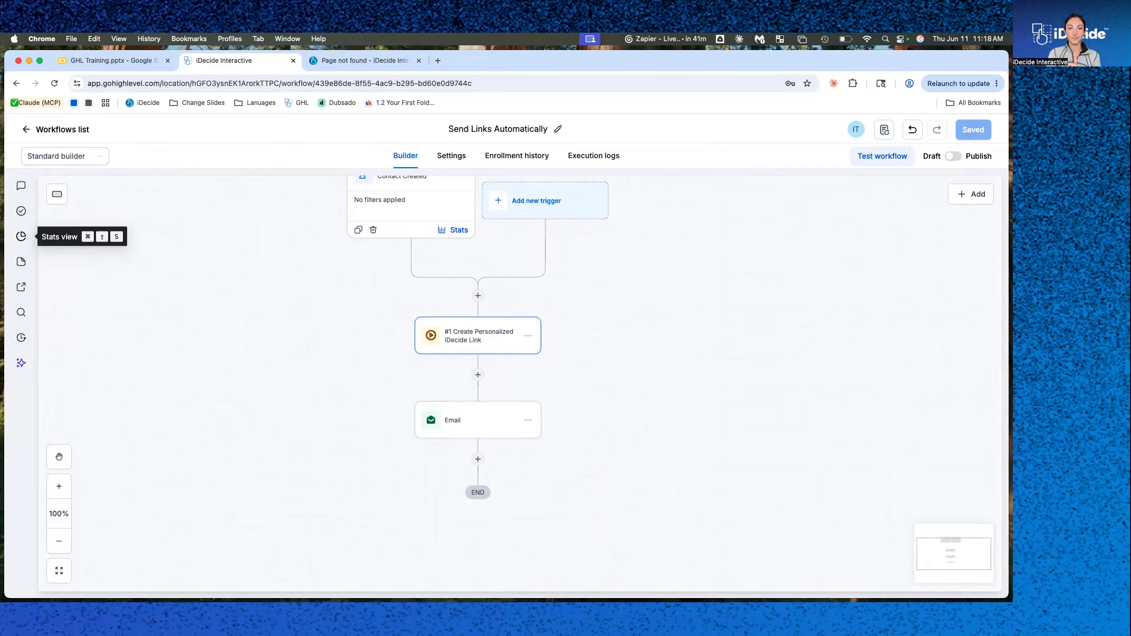
pyautogui.click(262, 393)
pyautogui.moveTo(302, 345); pyautogui.dragTo(299, 381)
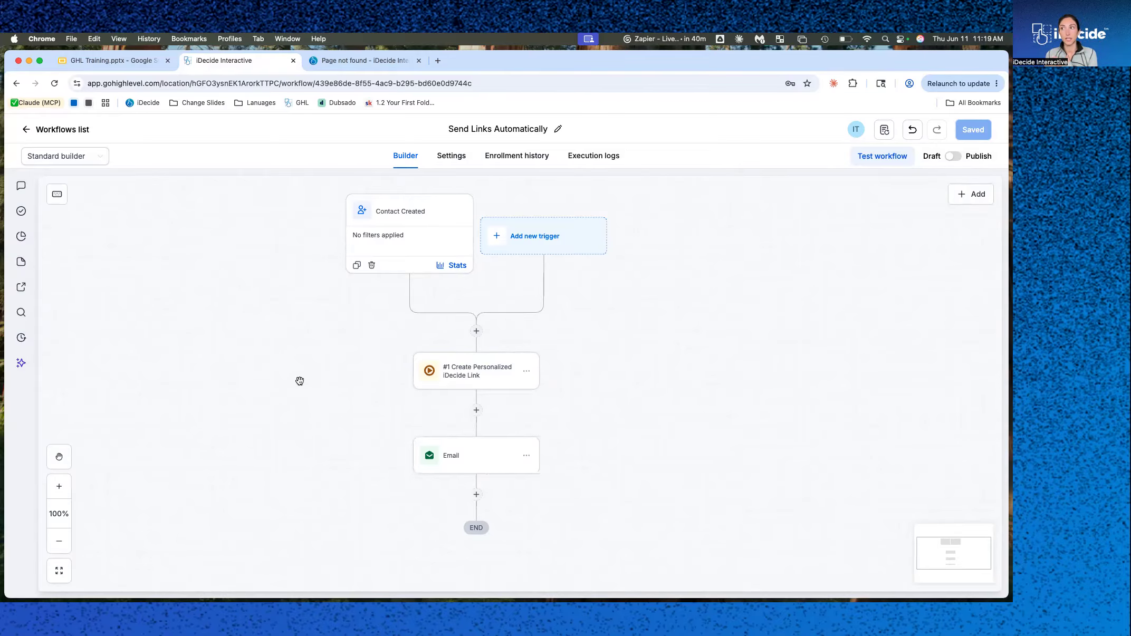
# Create a new workflow from scratch and name it "Follow Up Automatically".
pyautogui.click(69, 130)
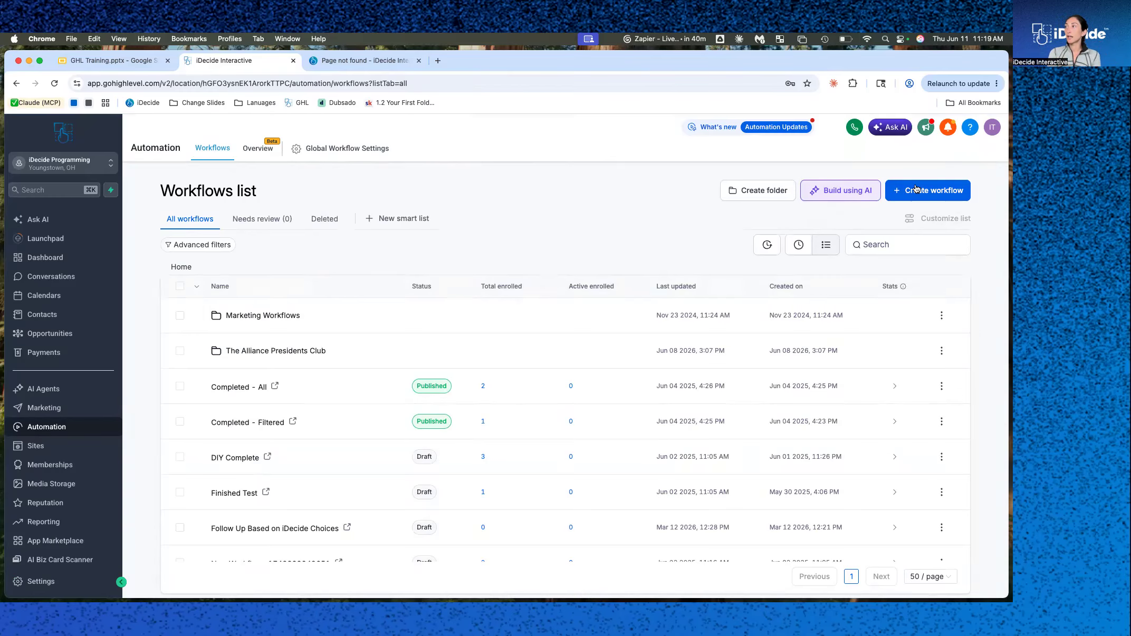
pyautogui.click(918, 196)
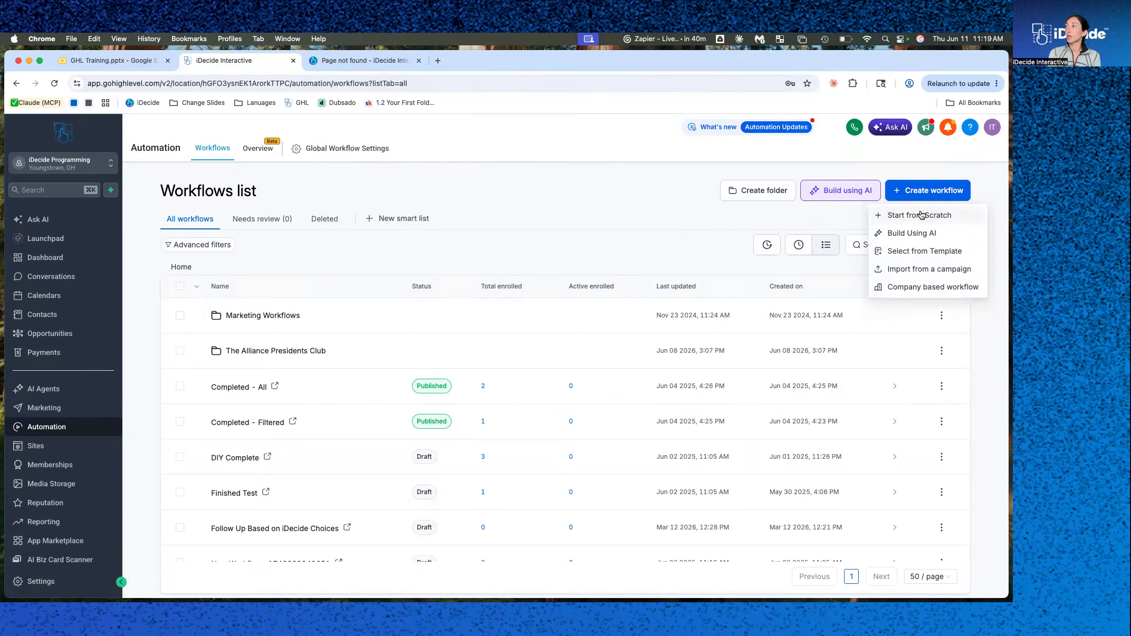
pyautogui.click(920, 216)
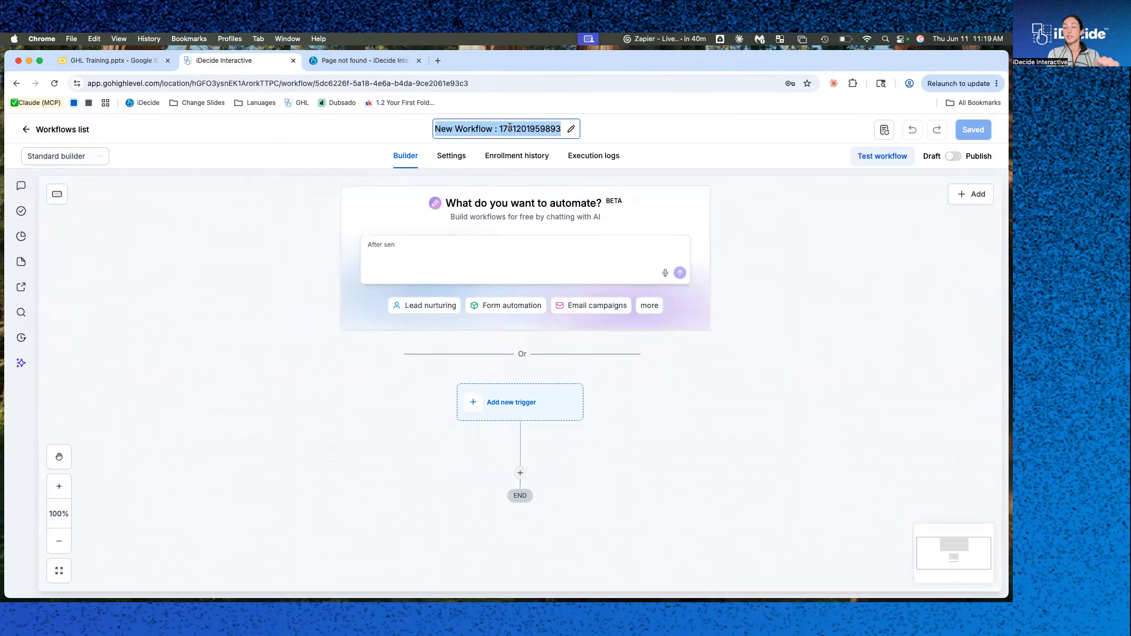
pyautogui.write('Fo')
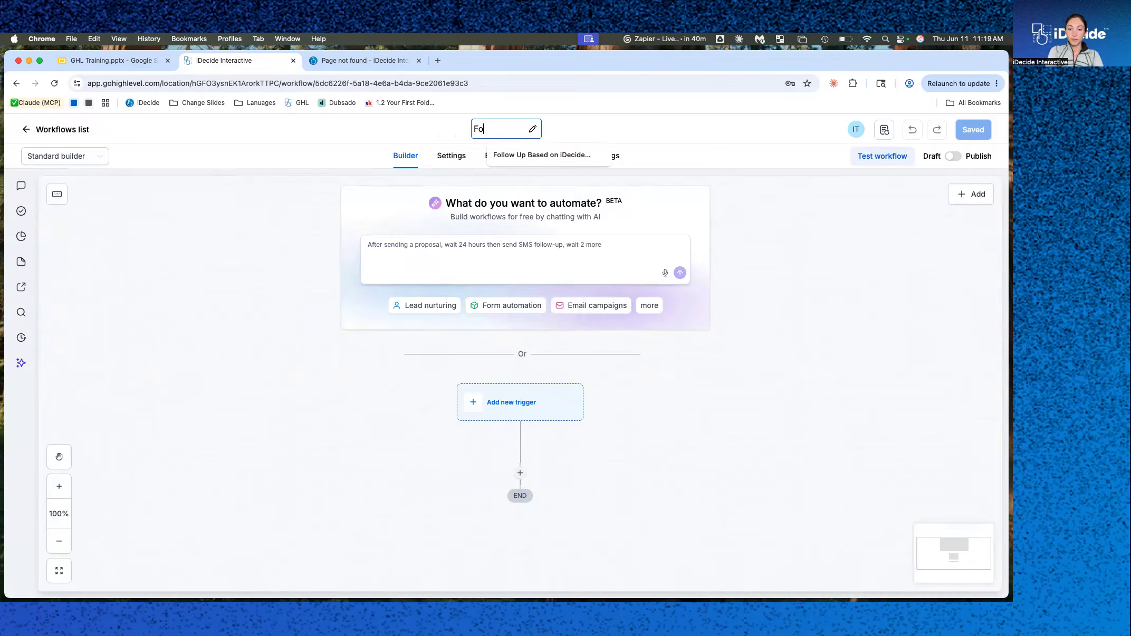
pyautogui.write('llow Up S')
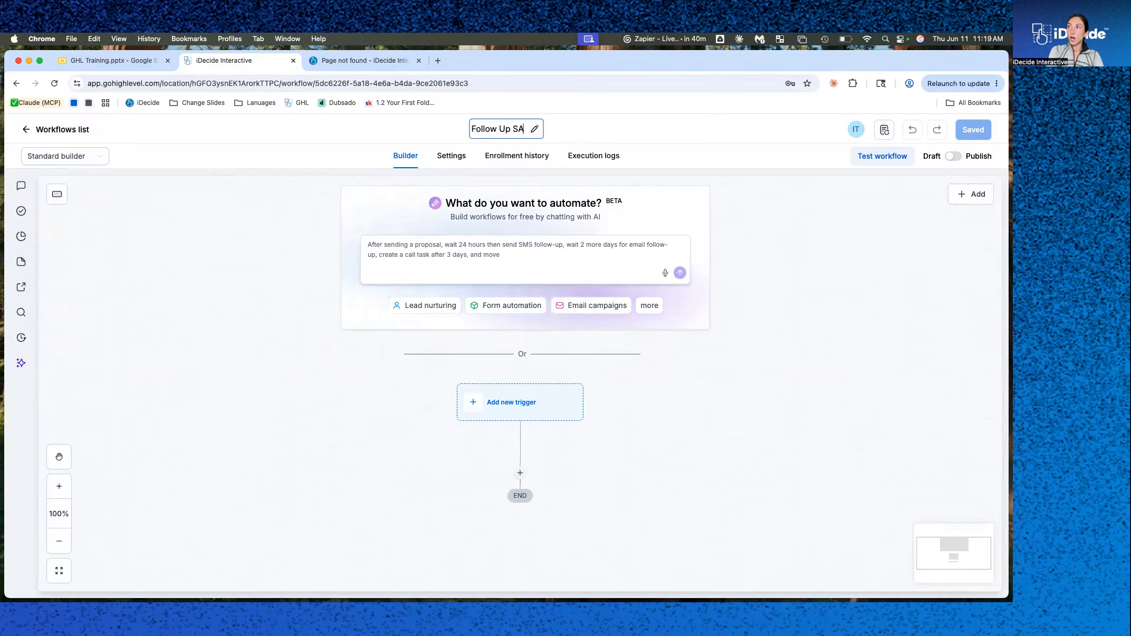
pyautogui.press('BackSpace')
pyautogui.write('Automatically')
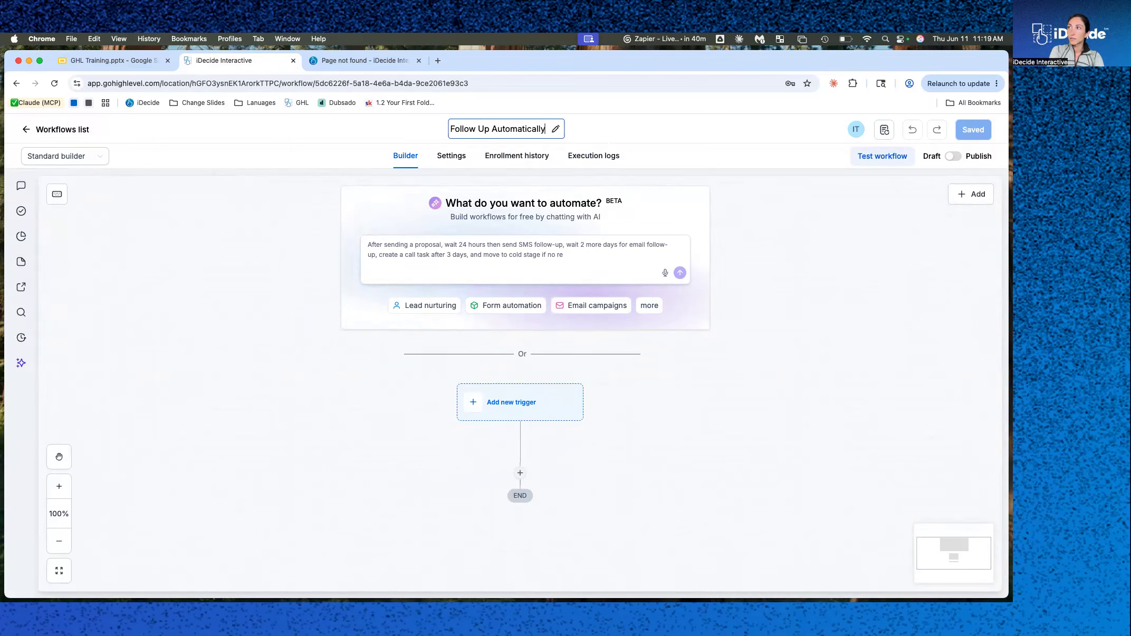
pyautogui.click(694, 404)
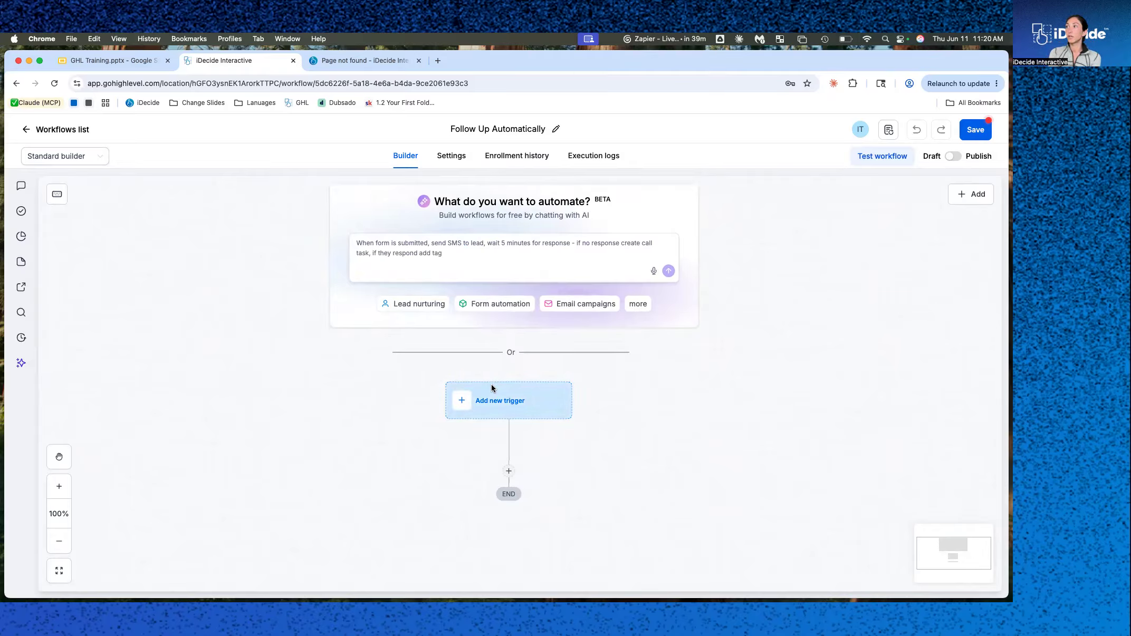
# Add an iDecide Finished trigger to the new workflow.
pyautogui.click(500, 396)
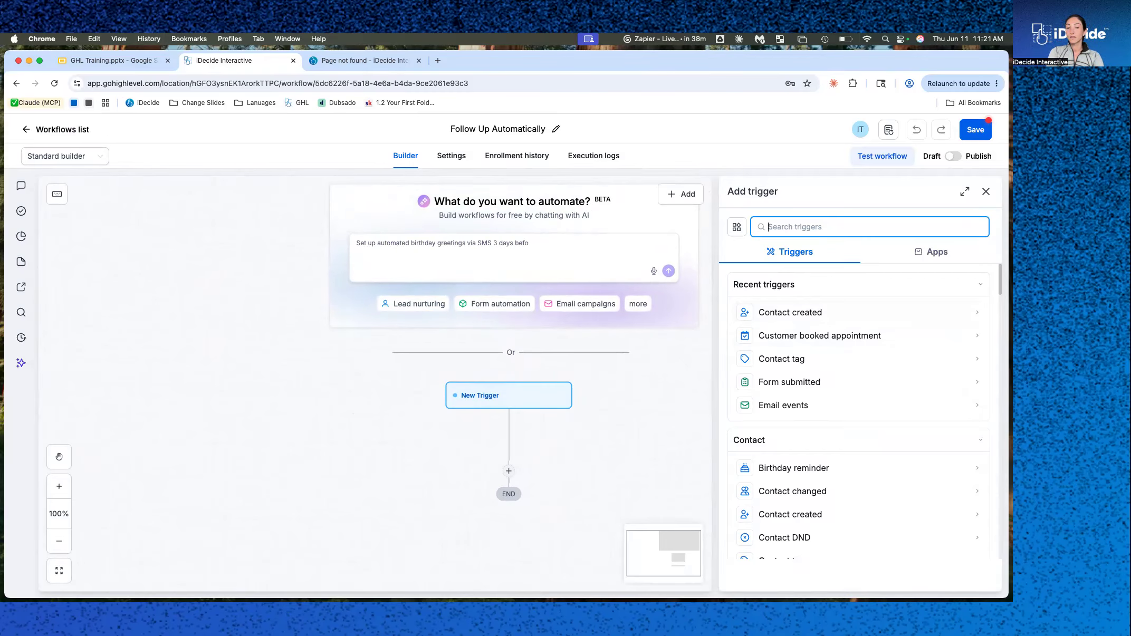
pyautogui.write('idecide')
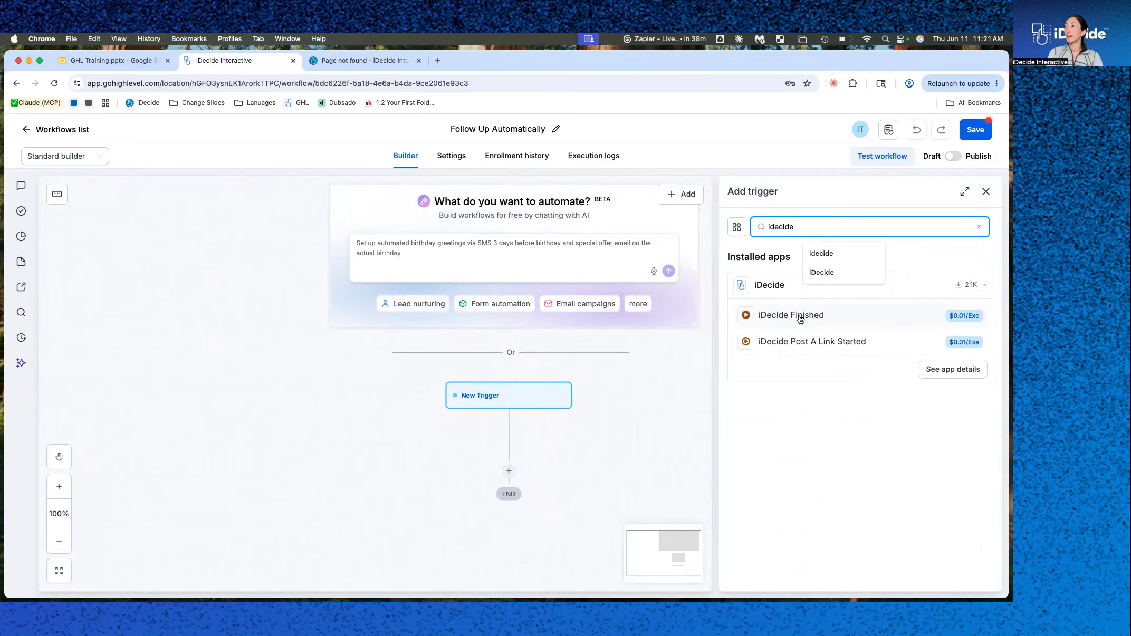
pyautogui.click(794, 315)
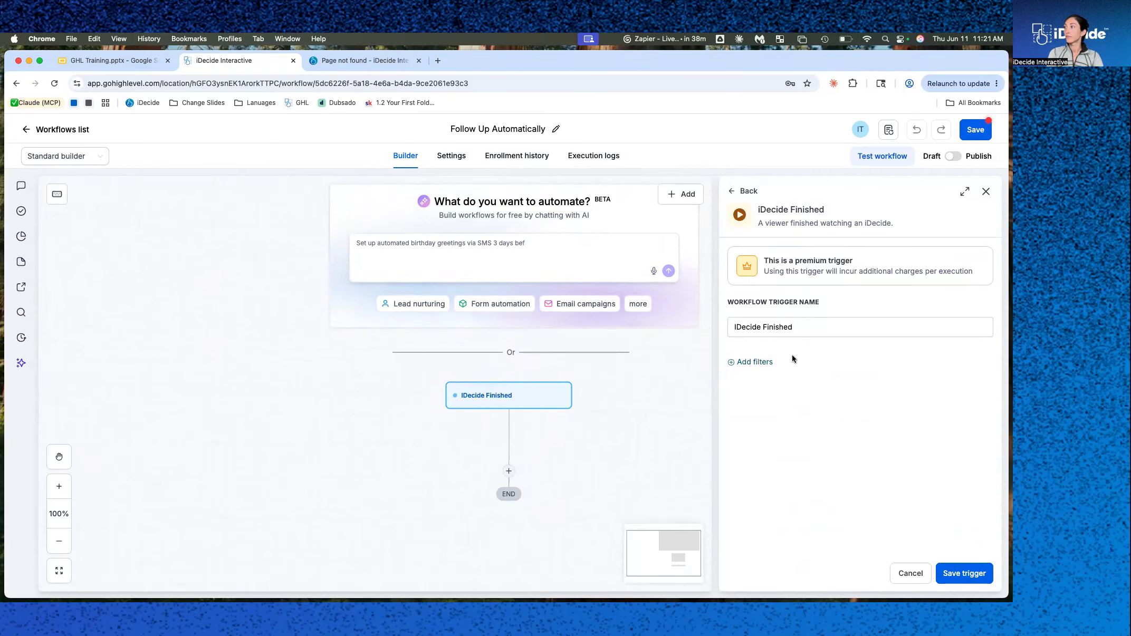
# Try adding an iDecide filter to the trigger, remove it, and save the trigger without filters.
pyautogui.click(765, 362)
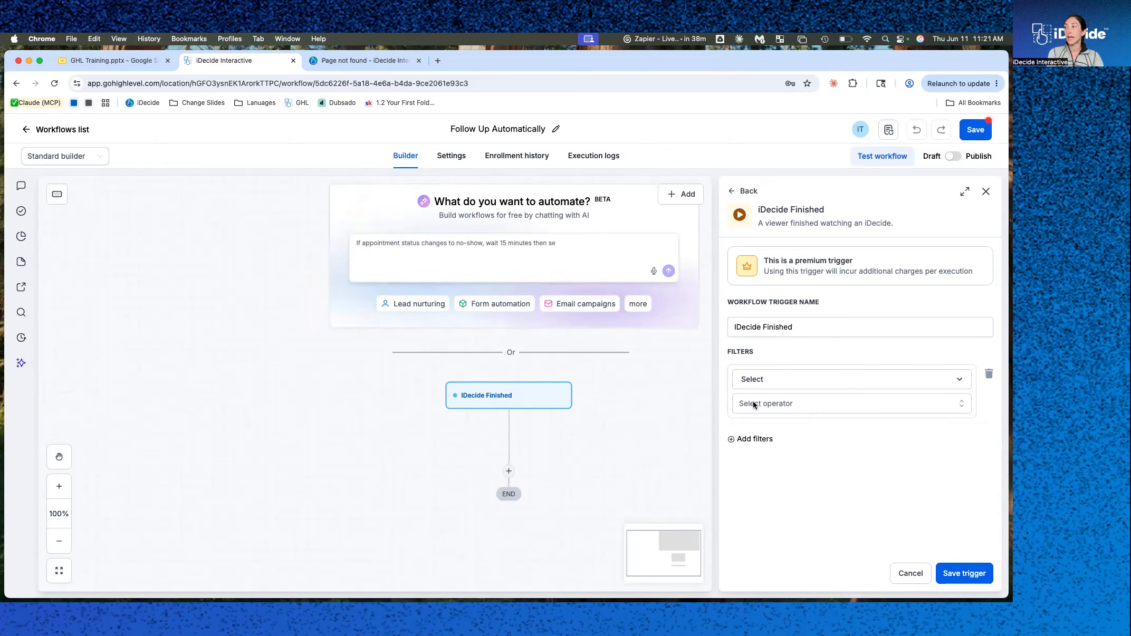
pyautogui.click(765, 380)
pyautogui.click(756, 452)
pyautogui.click(797, 410)
pyautogui.click(785, 425)
pyautogui.click(784, 426)
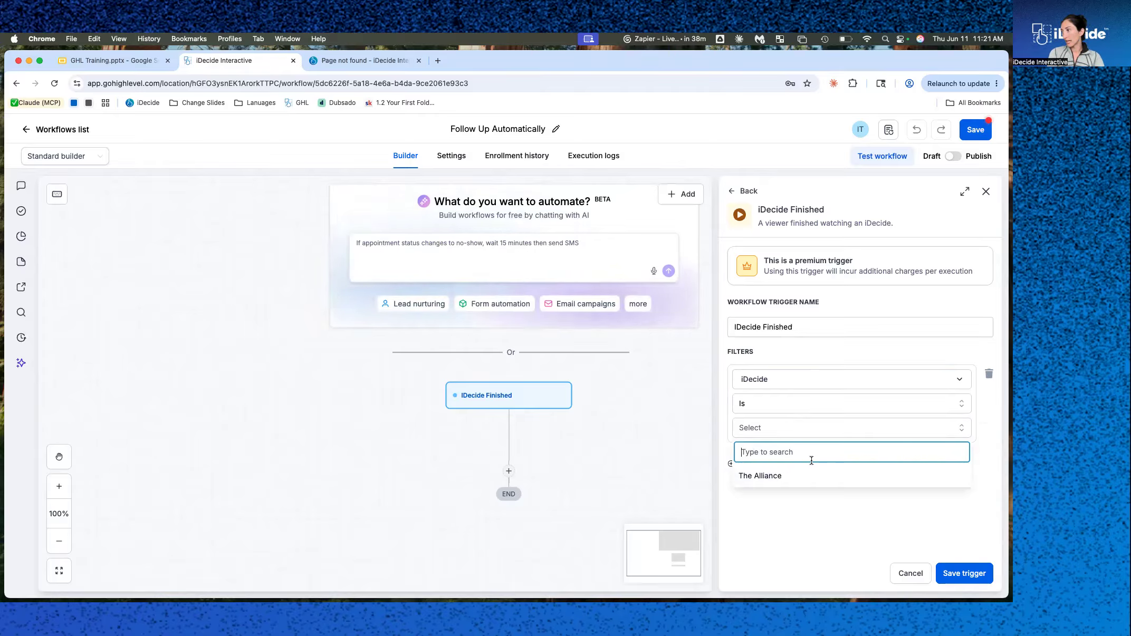
pyautogui.click(822, 501)
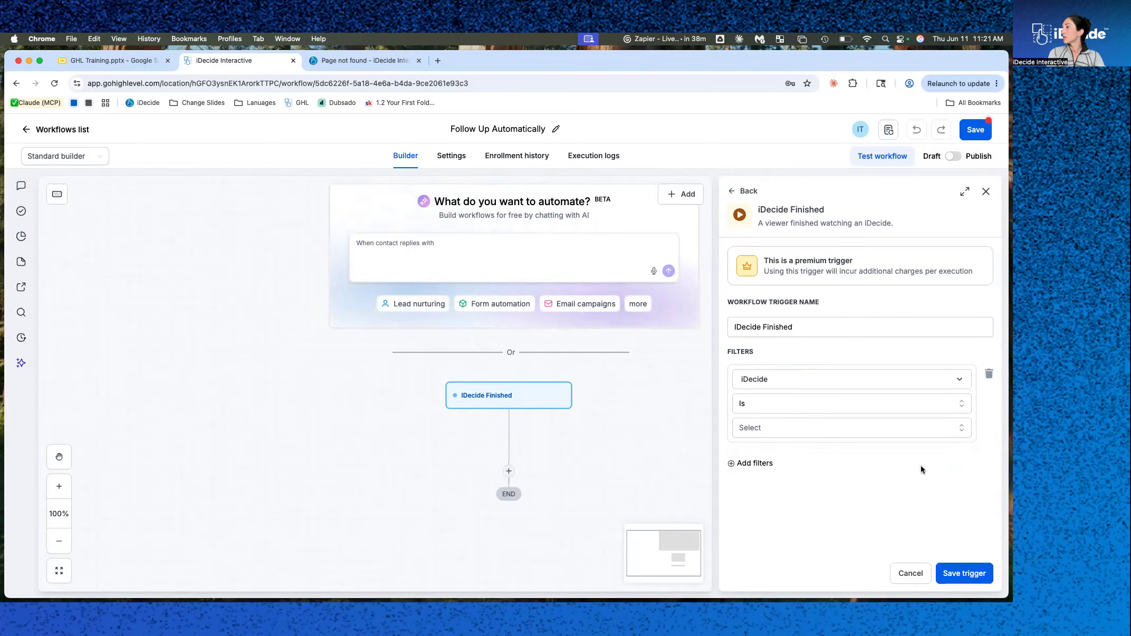
pyautogui.click(989, 373)
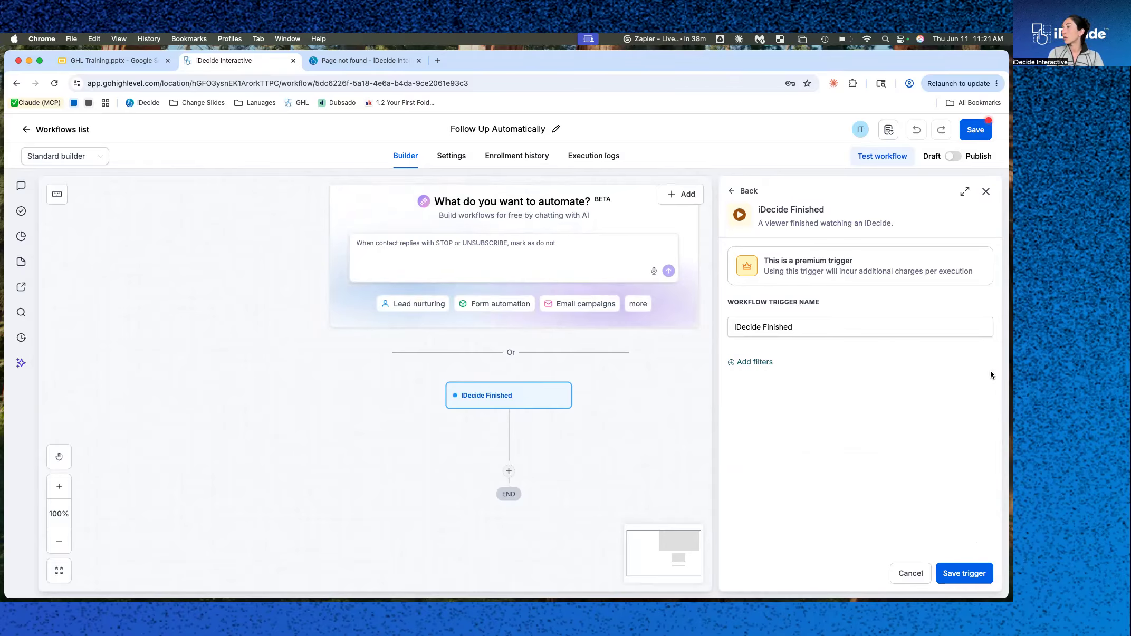
pyautogui.click(962, 573)
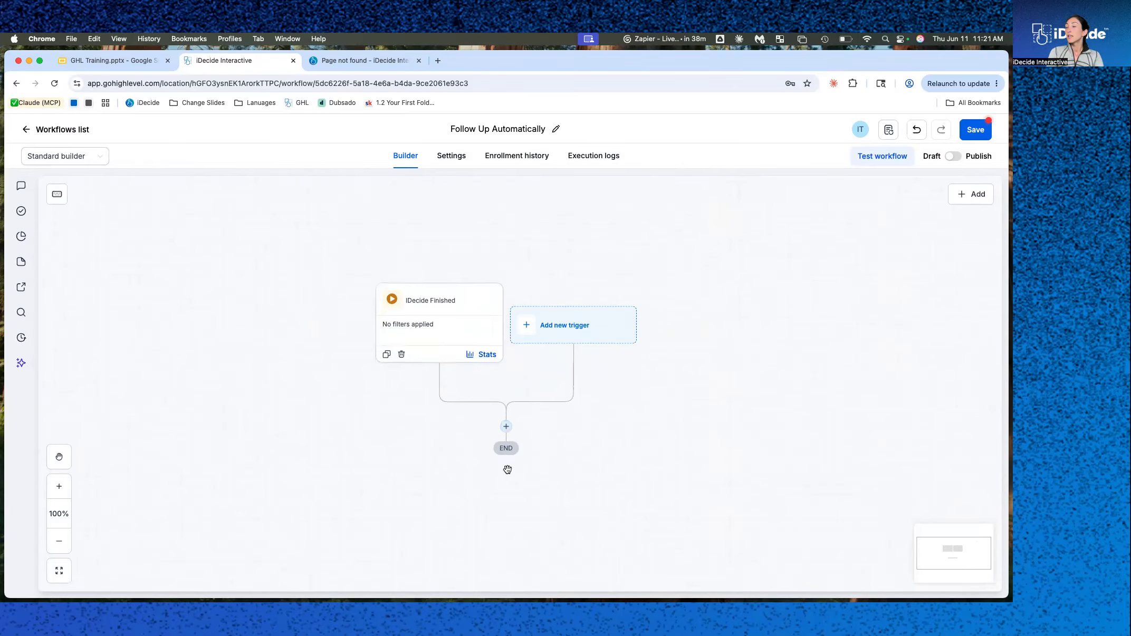
# Add a Get Viewer Choice action after the trigger, selecting The Alliance iDecide and the question "Licenses Held:", and save it.
pyautogui.click(506, 403)
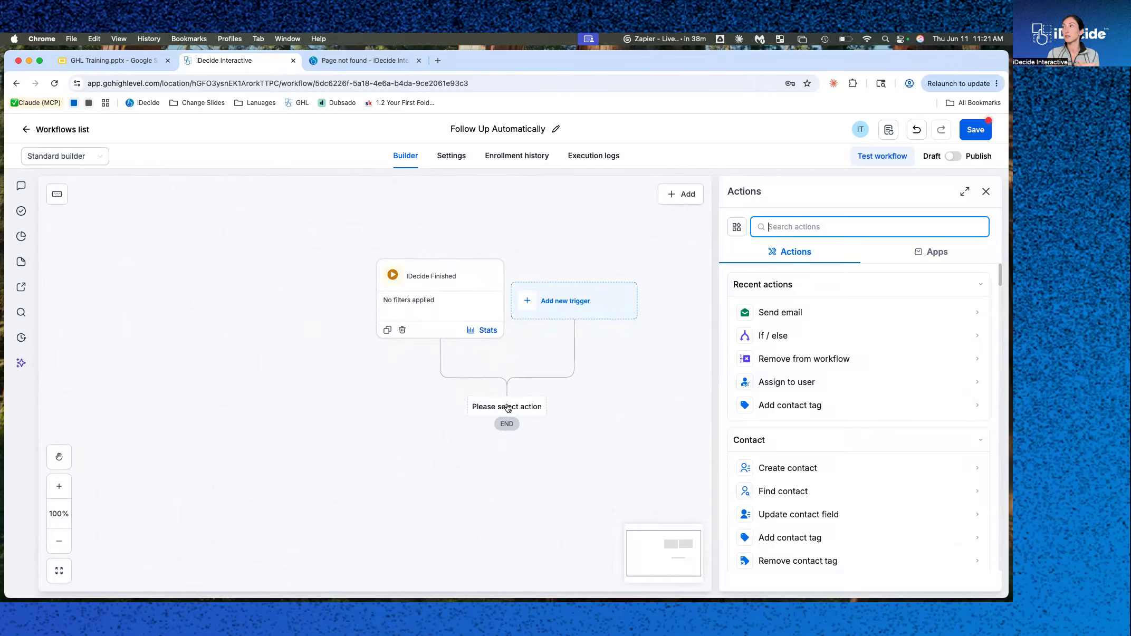
pyautogui.write('idecide')
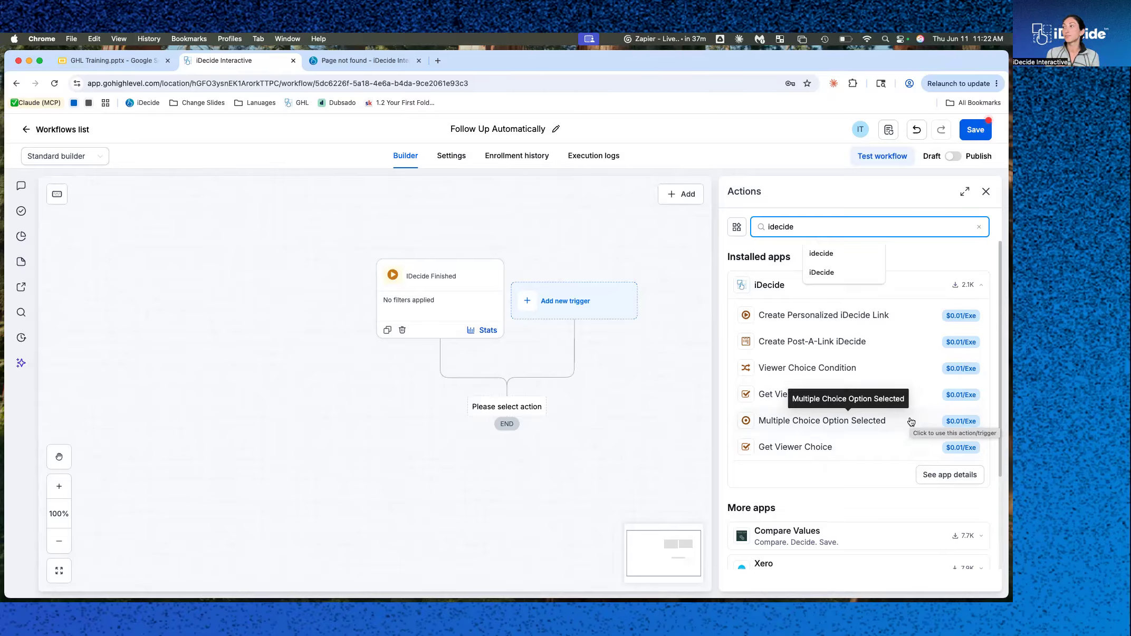
pyautogui.click(782, 448)
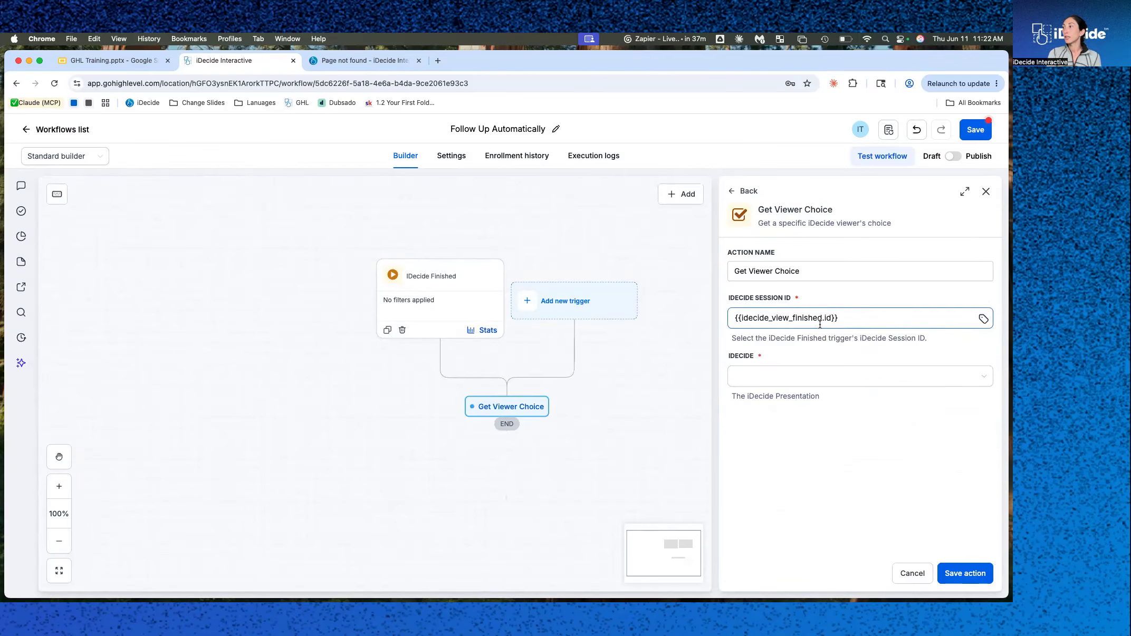
pyautogui.click(815, 376)
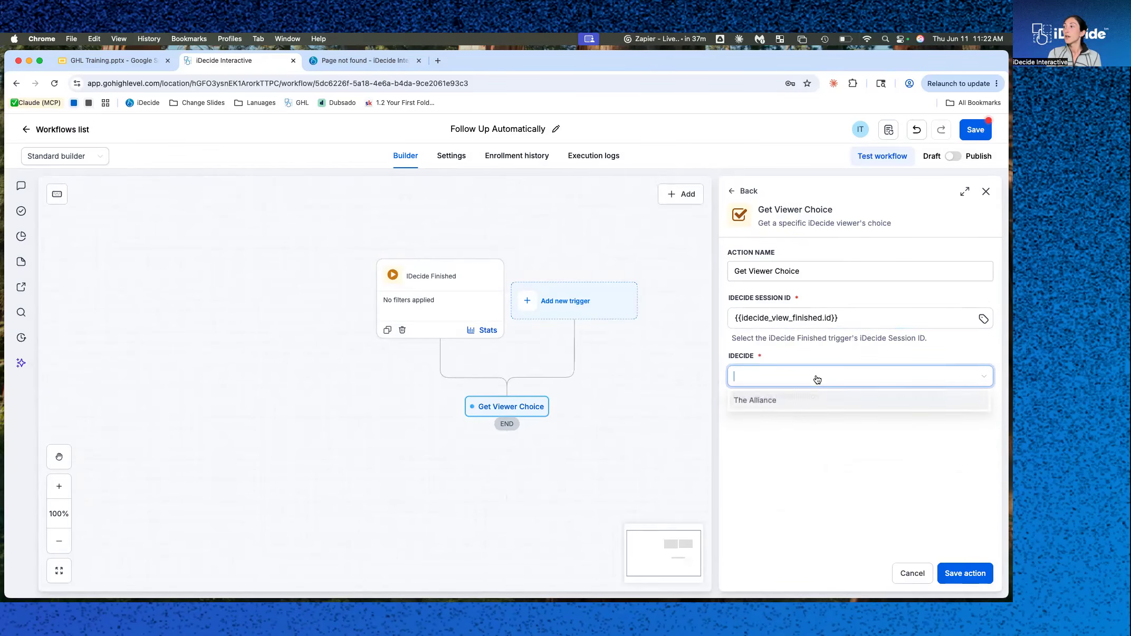
pyautogui.click(797, 400)
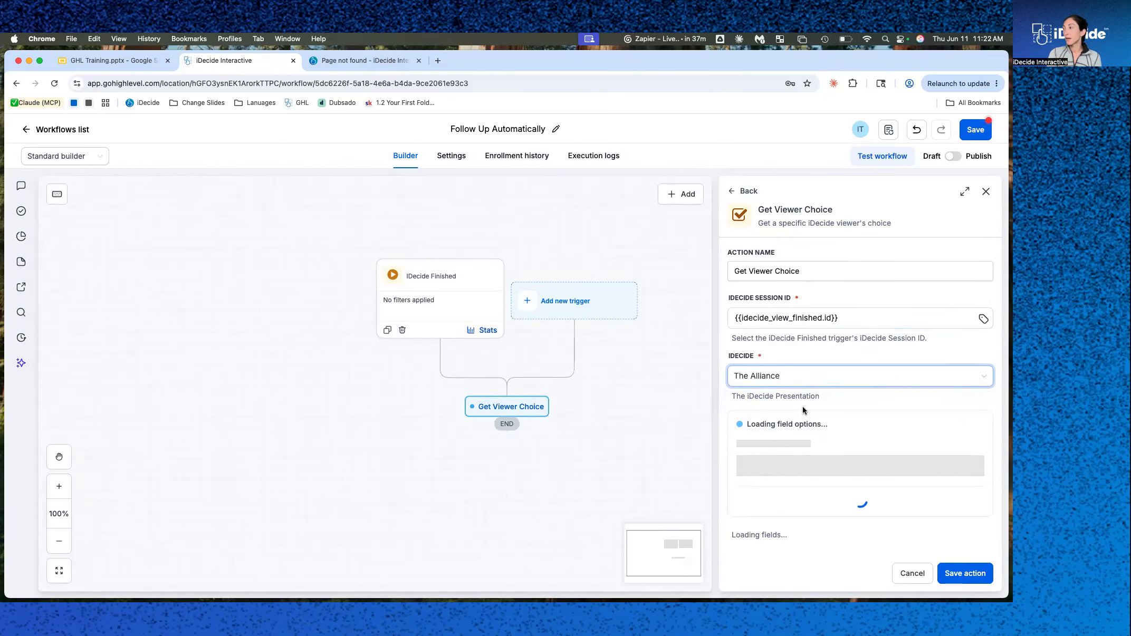
pyautogui.click(786, 447)
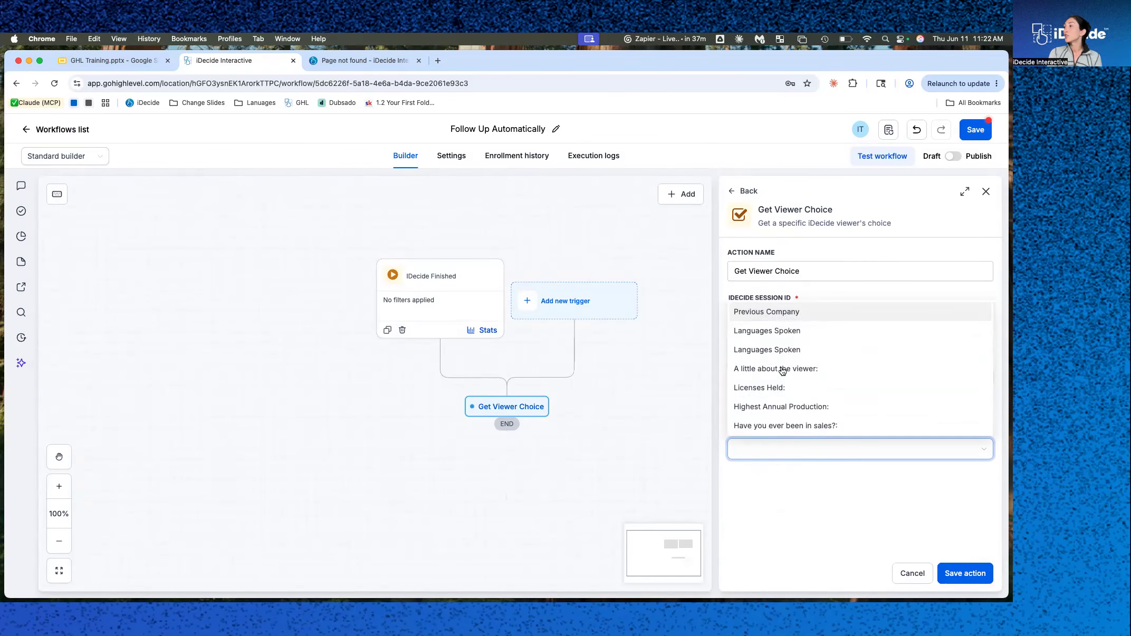
pyautogui.scroll(-2, 784, 337)
pyautogui.scroll(2, 786, 338)
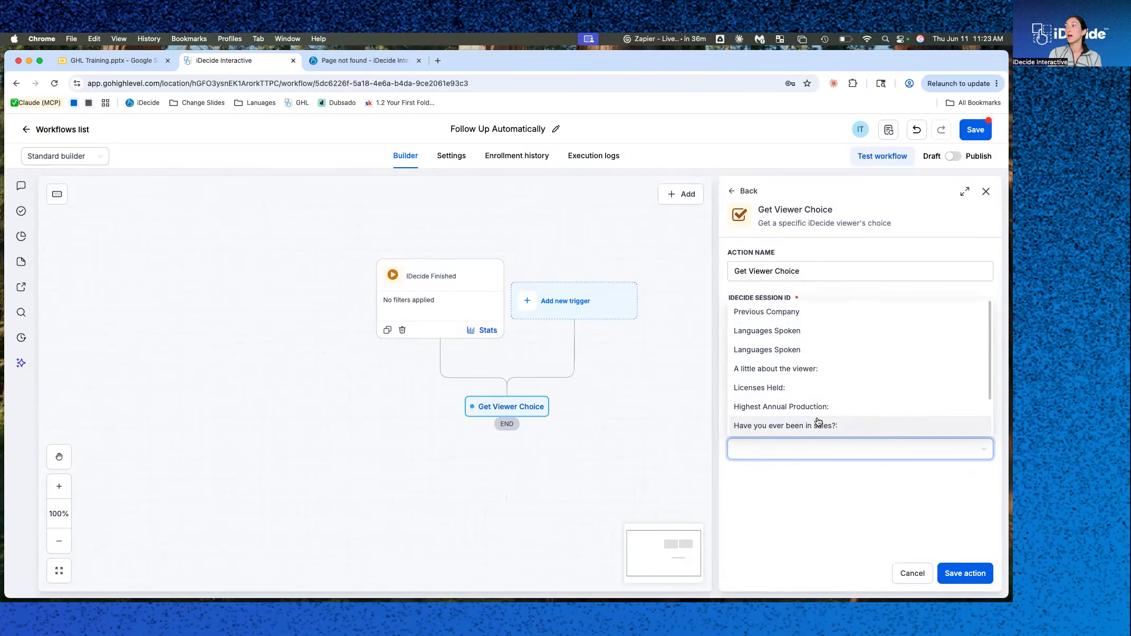
pyautogui.click(800, 389)
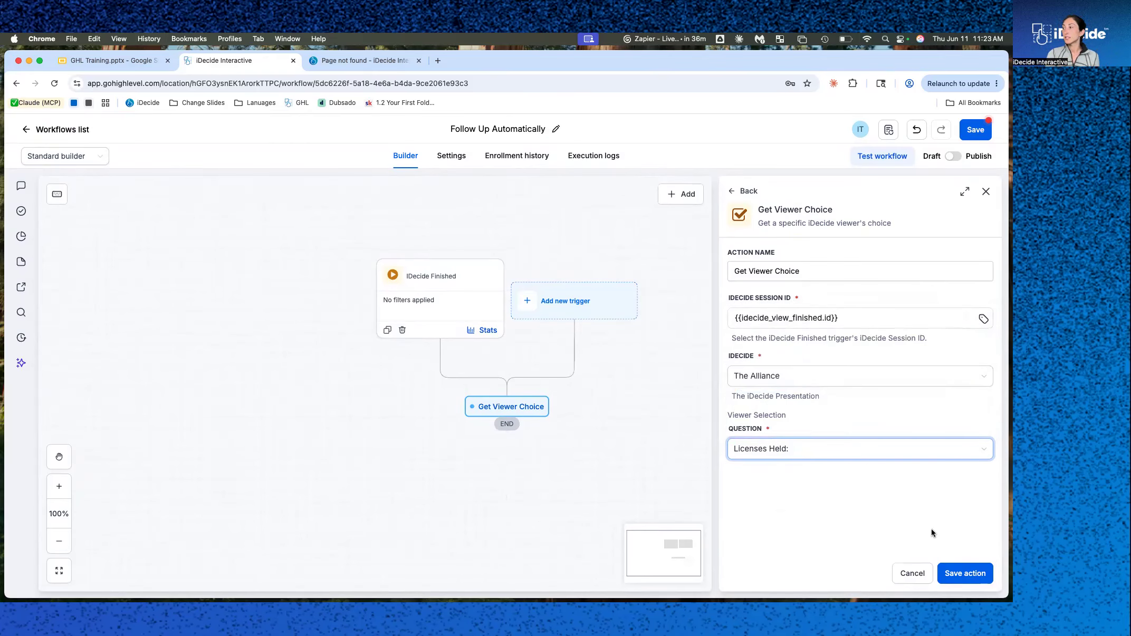
pyautogui.click(982, 575)
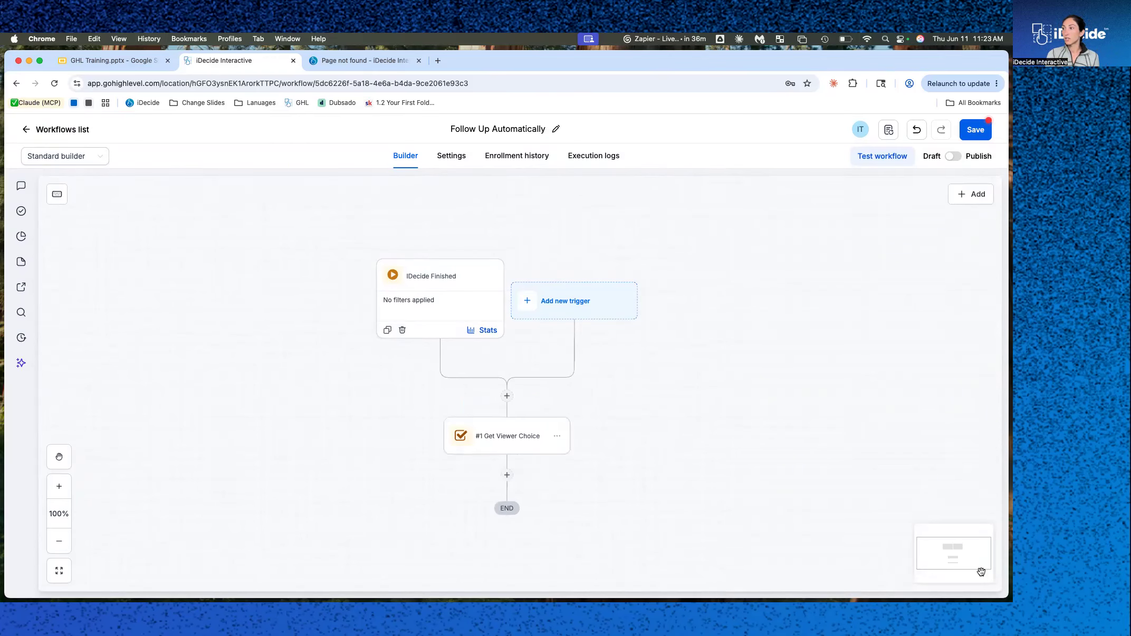
# Reopen the Get Viewer Choice action to review its question options and save it again.
pyautogui.click(505, 453)
pyautogui.click(808, 446)
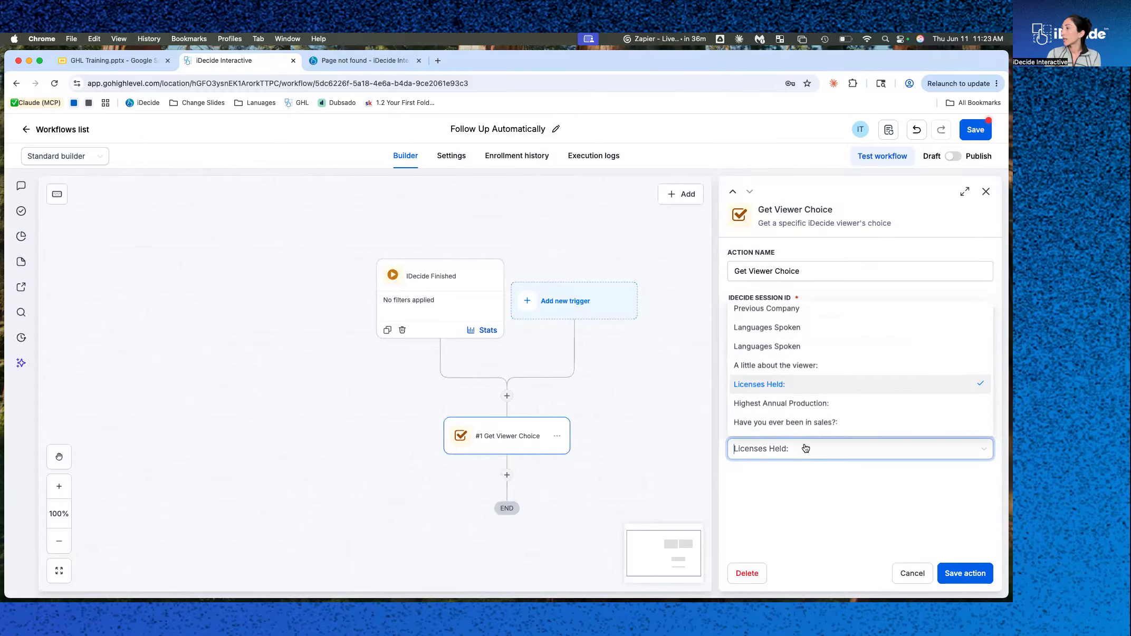
pyautogui.scroll(-2, 799, 428)
pyautogui.scroll(2, 788, 349)
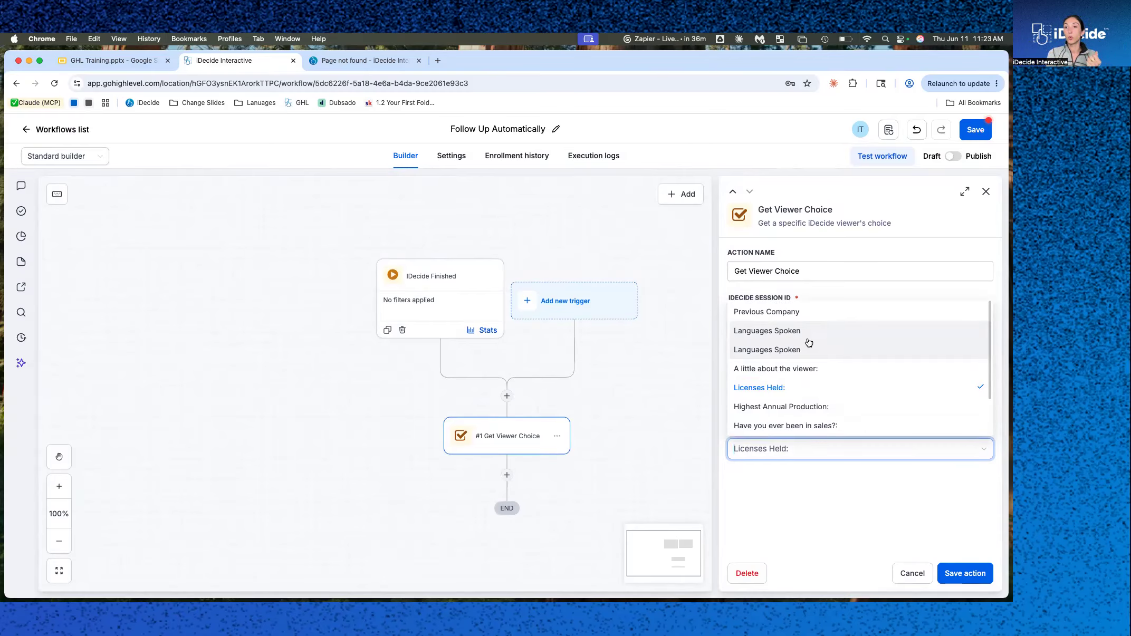
pyautogui.click(780, 478)
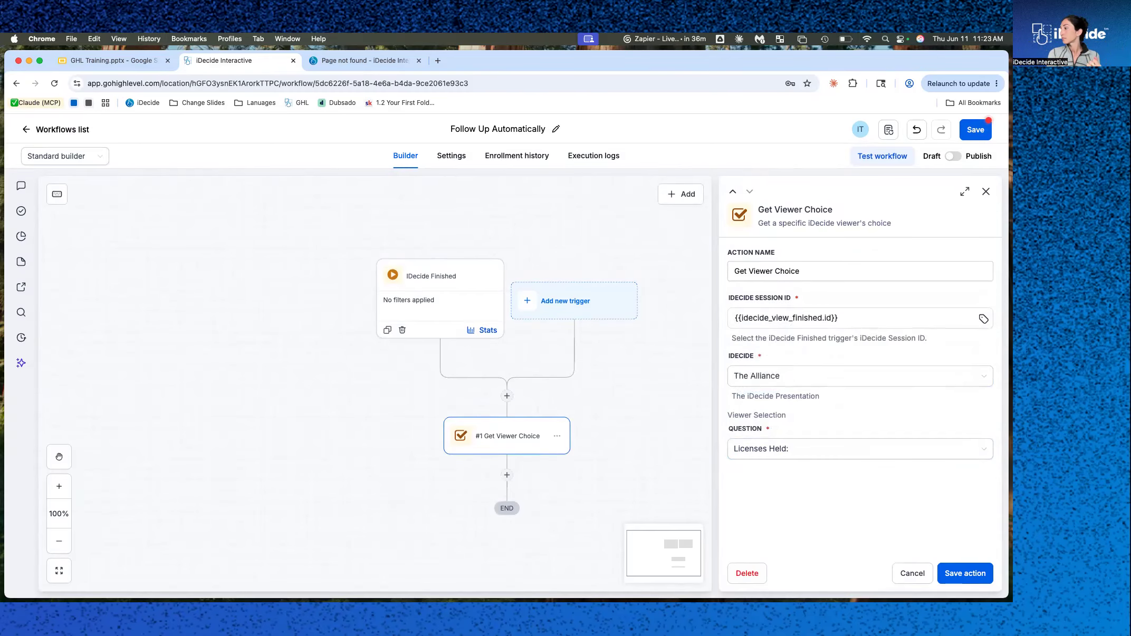
pyautogui.click(966, 574)
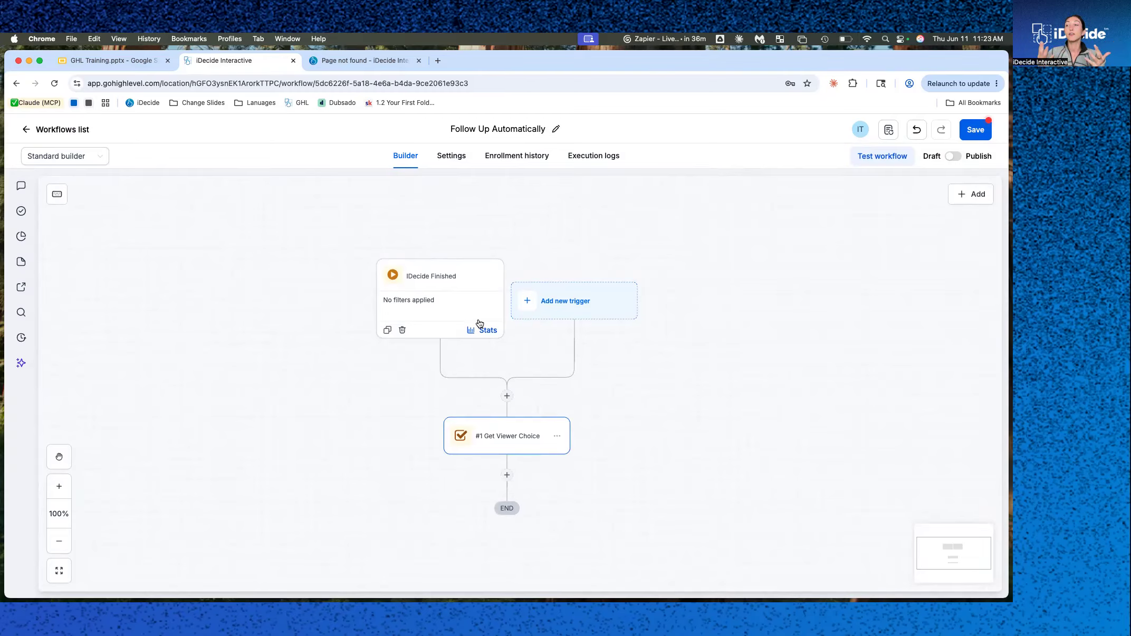
# Add an Update contact field action below Get Viewer Choice and choose the Licenses Held field.
pyautogui.click(557, 435)
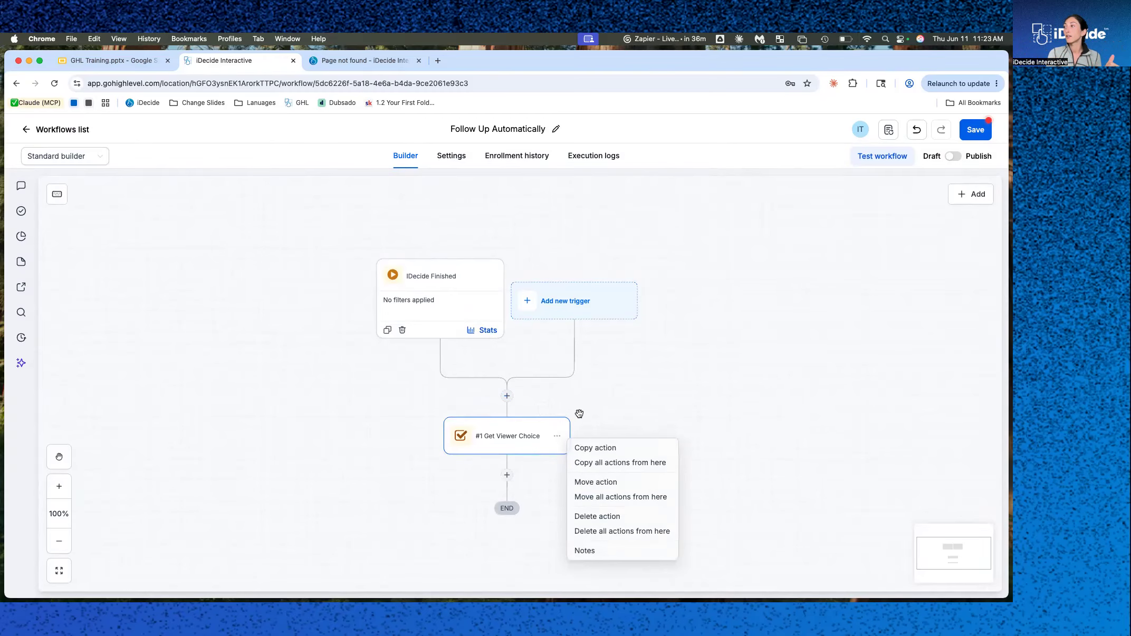
pyautogui.click(507, 474)
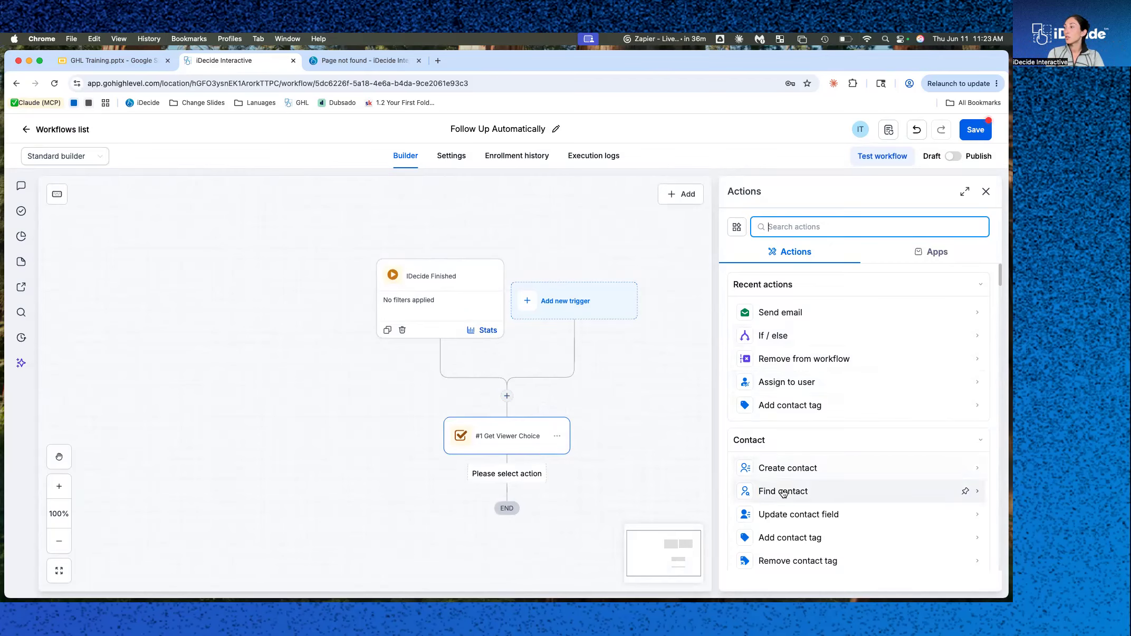
pyautogui.click(787, 515)
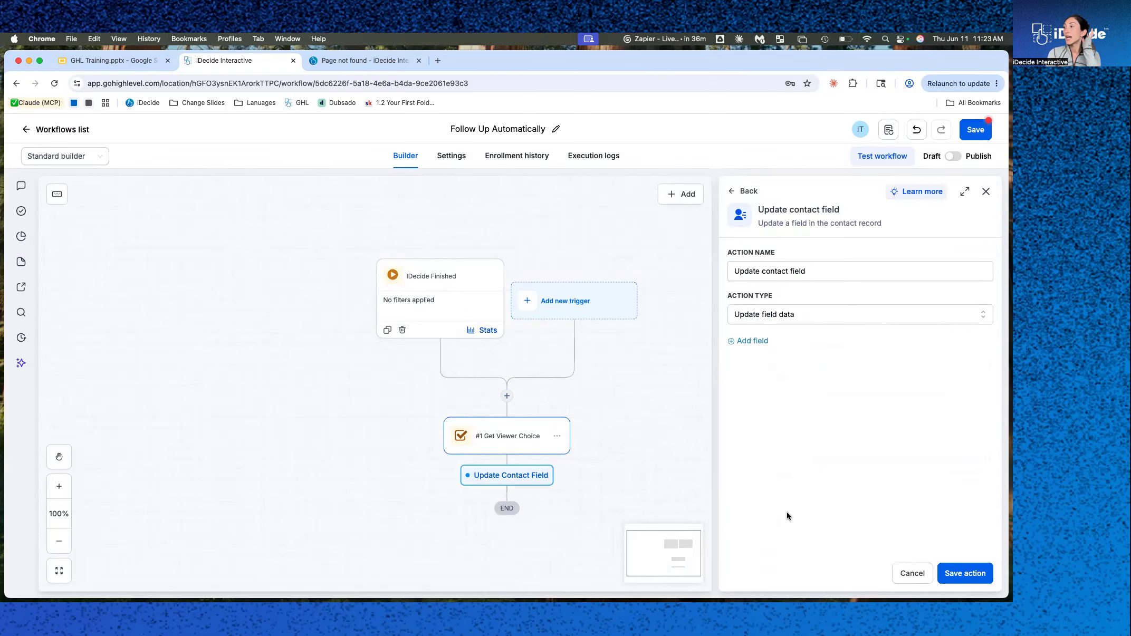
pyautogui.click(749, 340)
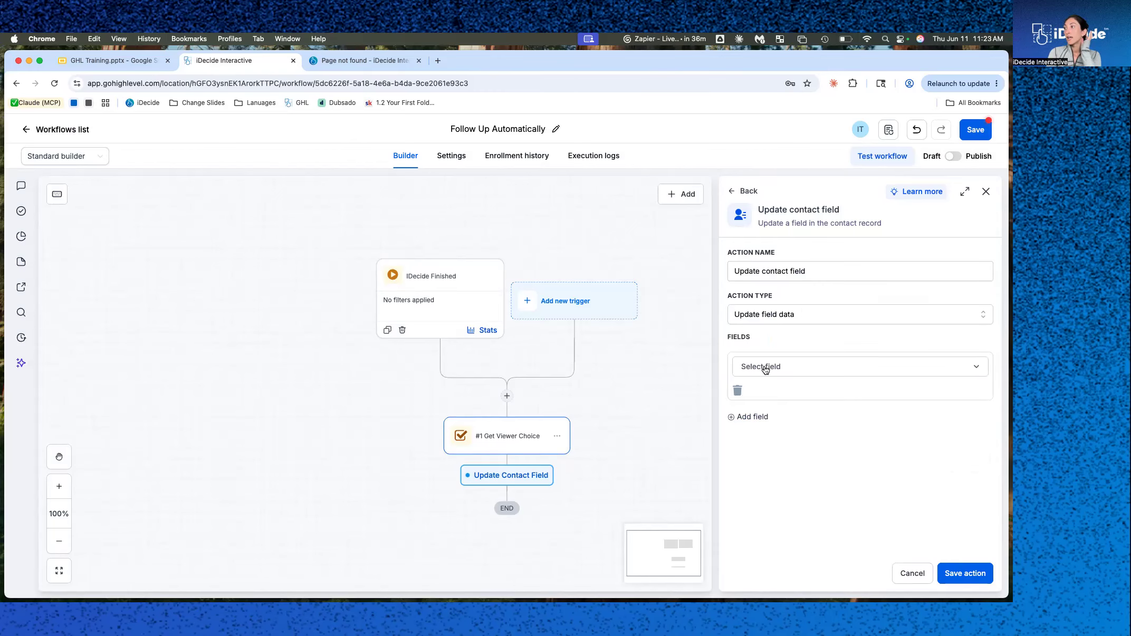
pyautogui.click(765, 368)
pyautogui.write('li')
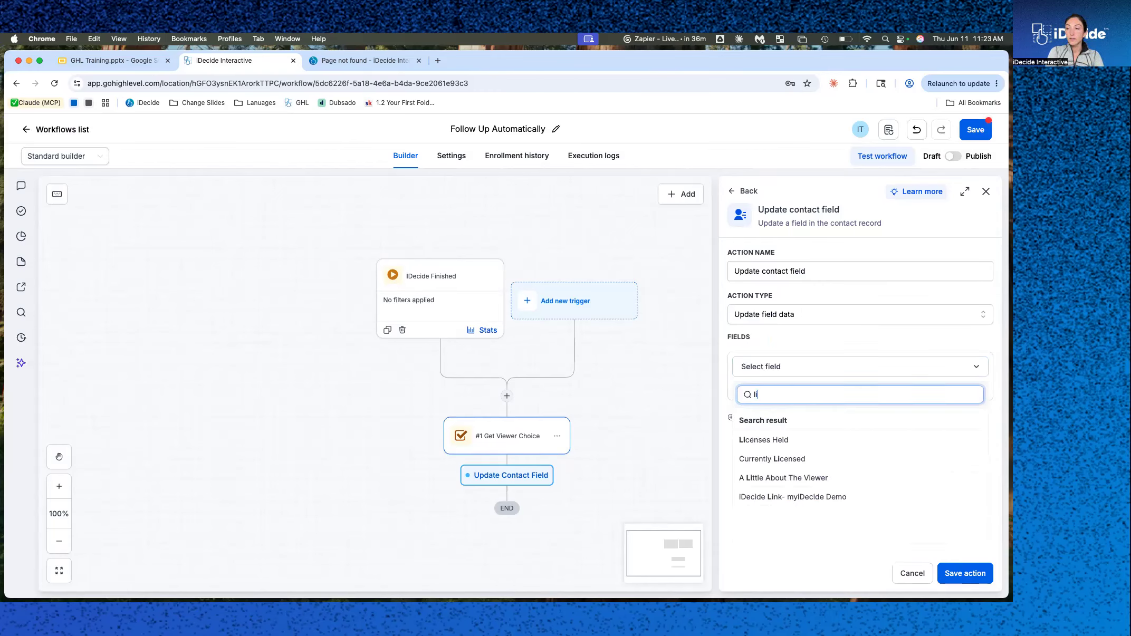
pyautogui.click(778, 445)
# Set the Licenses Held value to the Get Viewer Choice action's Choice custom value and save the action.
pyautogui.click(979, 393)
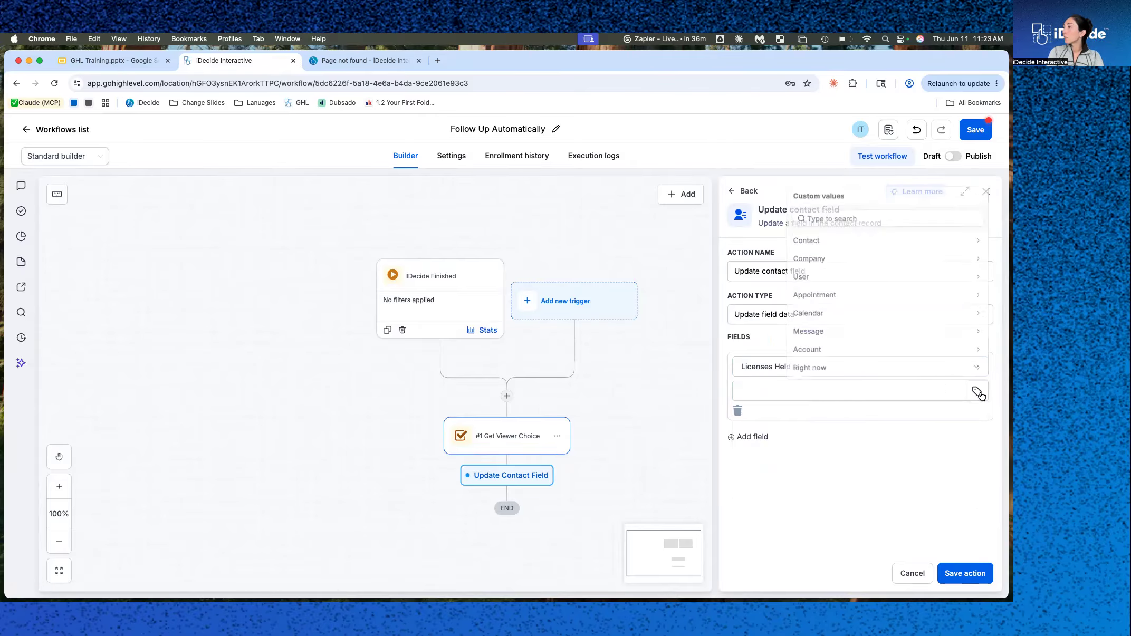
pyautogui.click(865, 391)
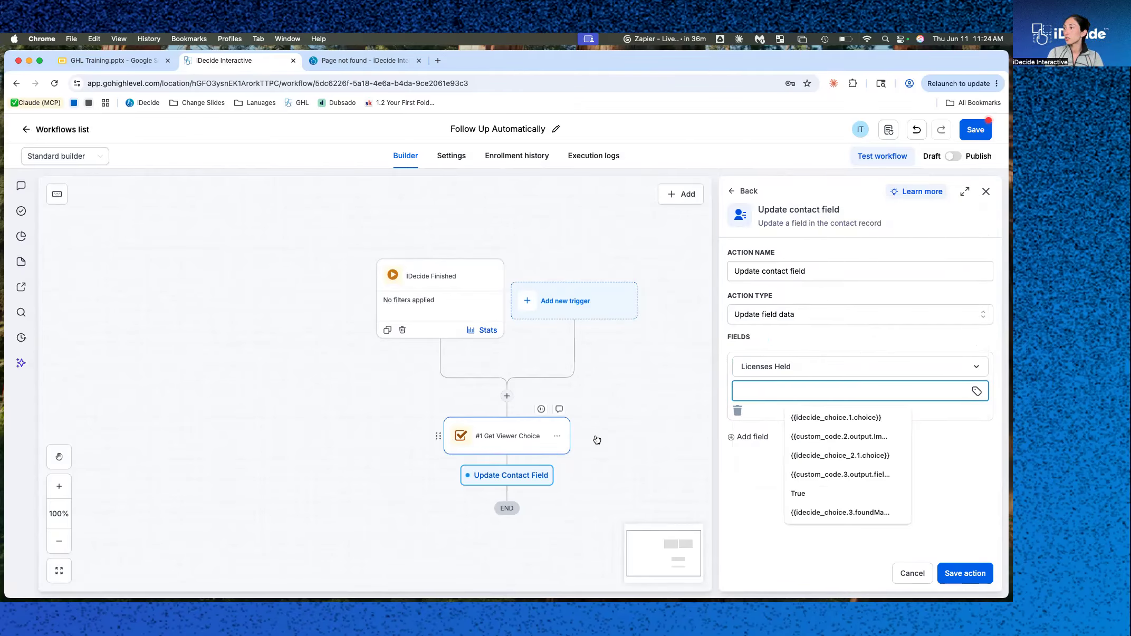
pyautogui.click(977, 392)
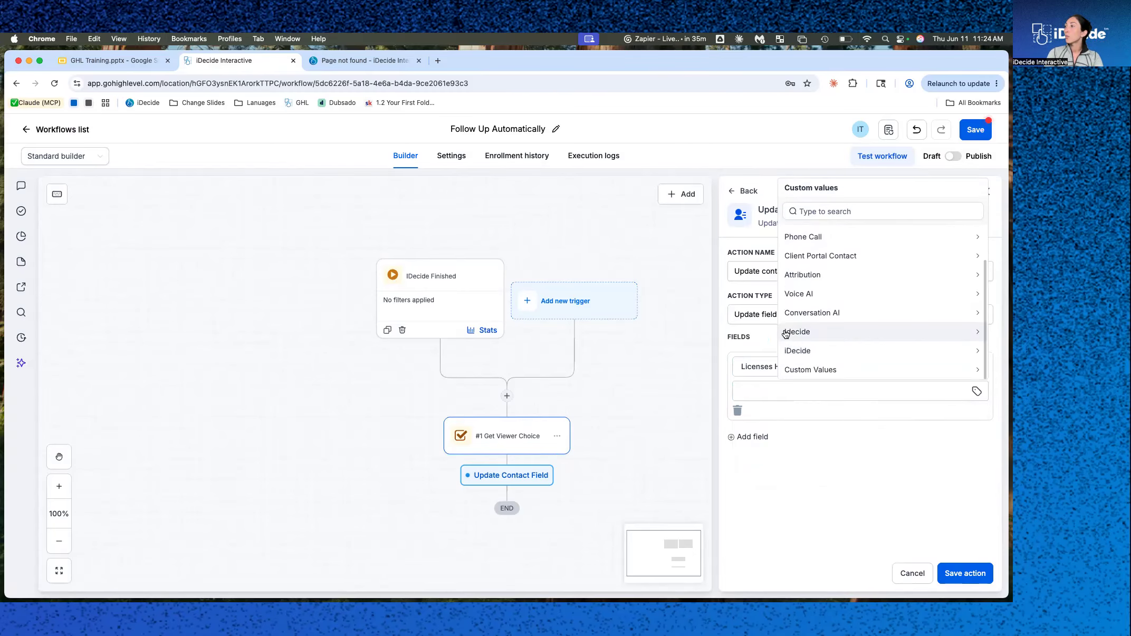
pyautogui.click(800, 333)
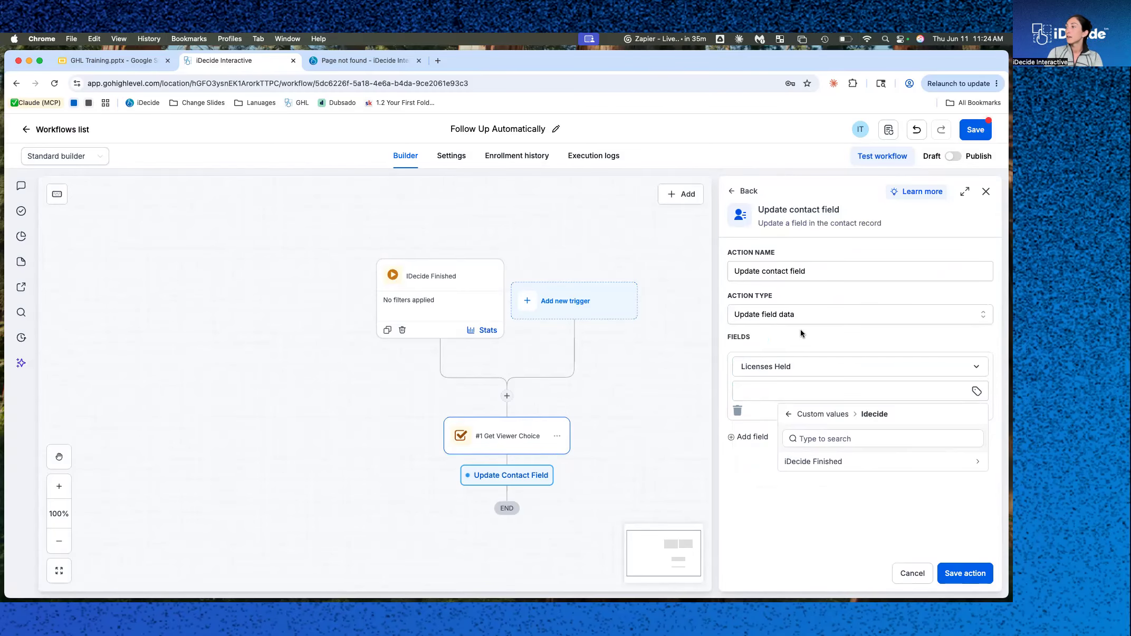
pyautogui.click(830, 465)
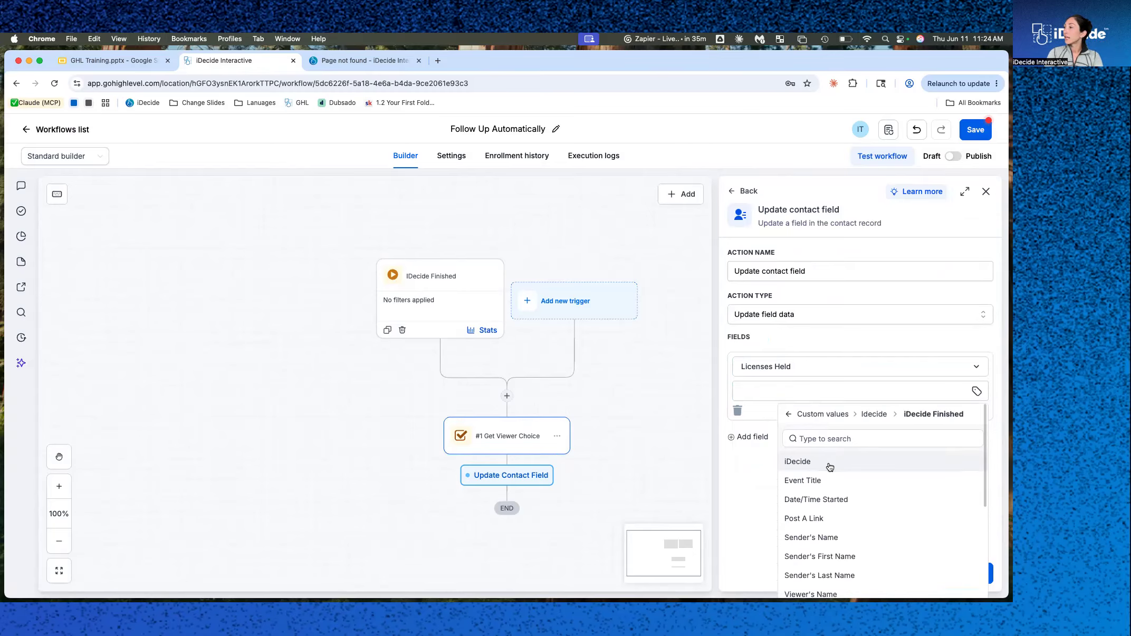
pyautogui.click(803, 376)
pyautogui.scroll(-3, 778, 430)
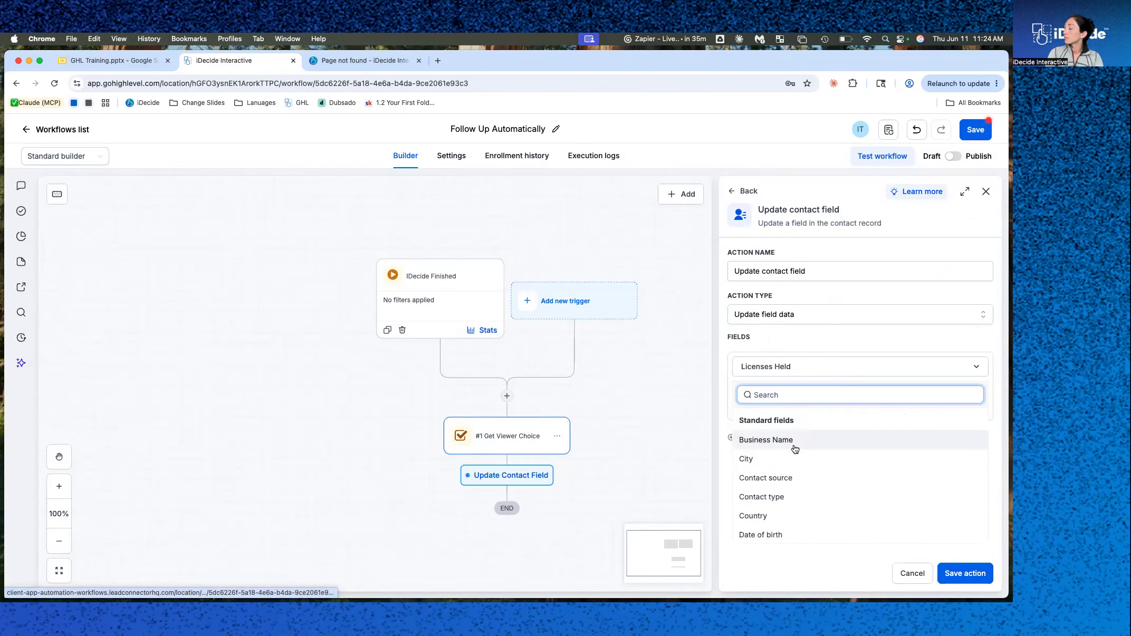
pyautogui.click(815, 369)
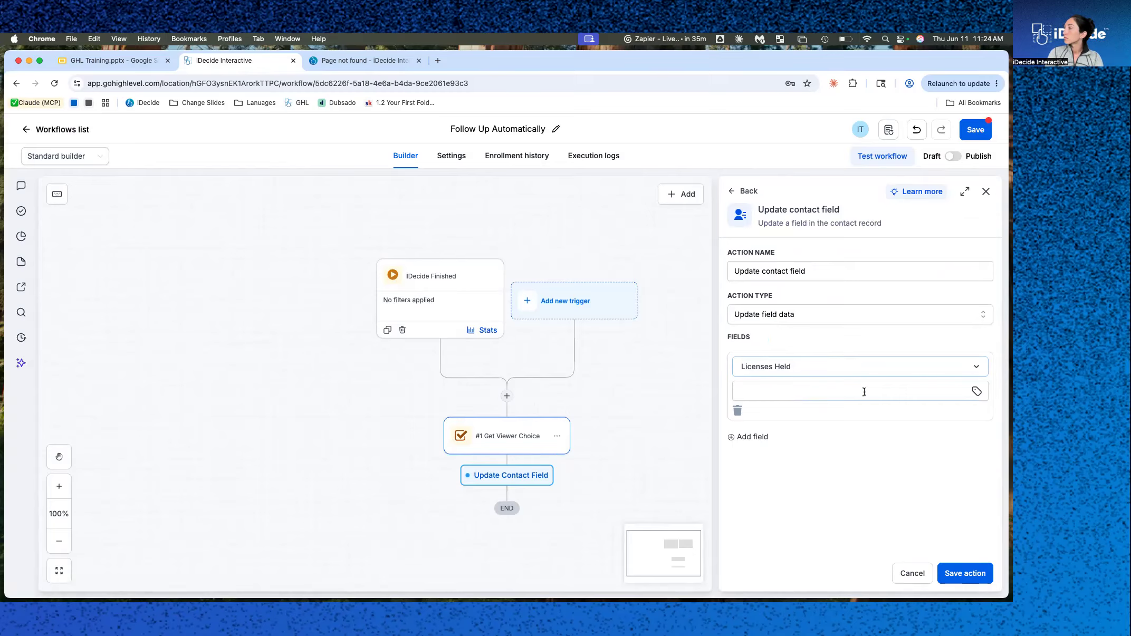
pyautogui.click(976, 391)
pyautogui.scroll(-5, 810, 354)
pyautogui.scroll(2, 810, 358)
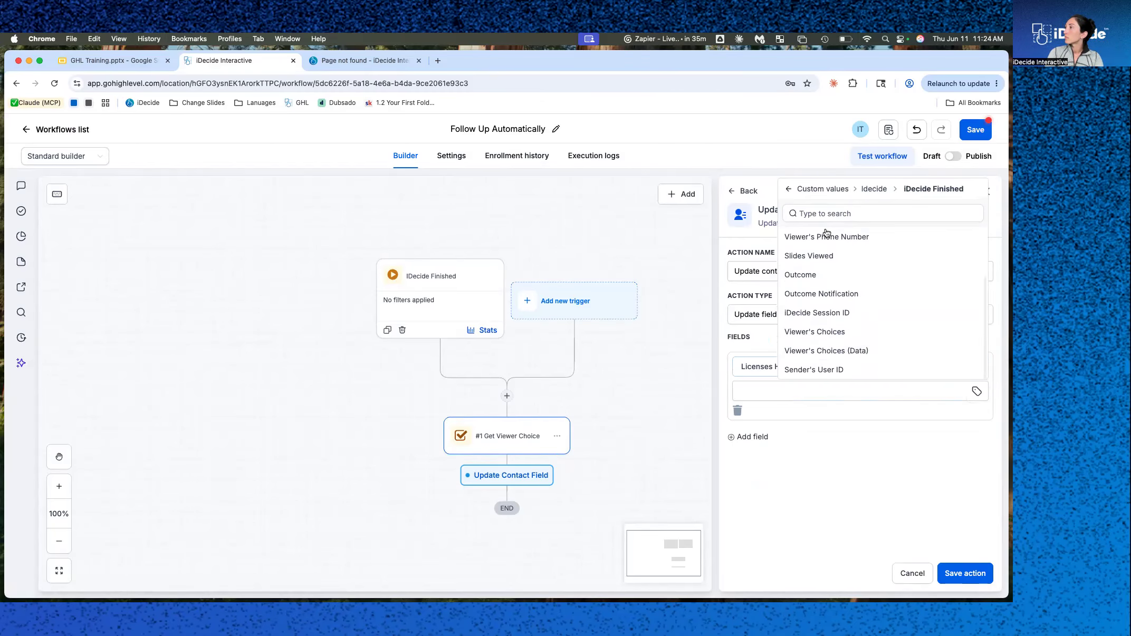
pyautogui.click(877, 187)
pyautogui.click(833, 415)
pyautogui.scroll(-5, 833, 422)
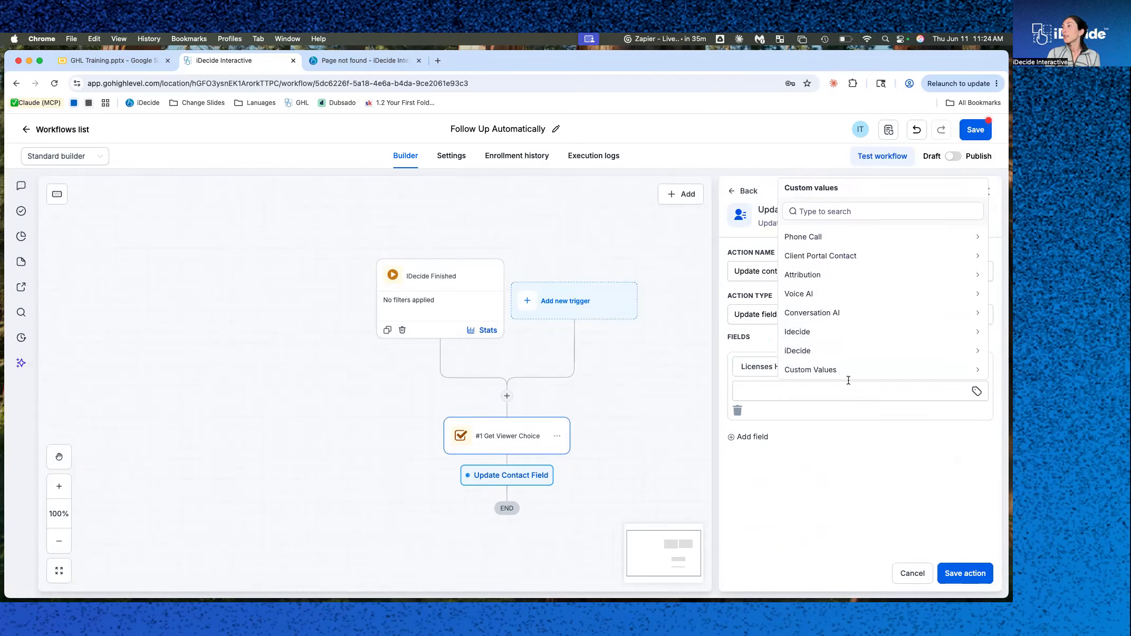
pyautogui.click(802, 350)
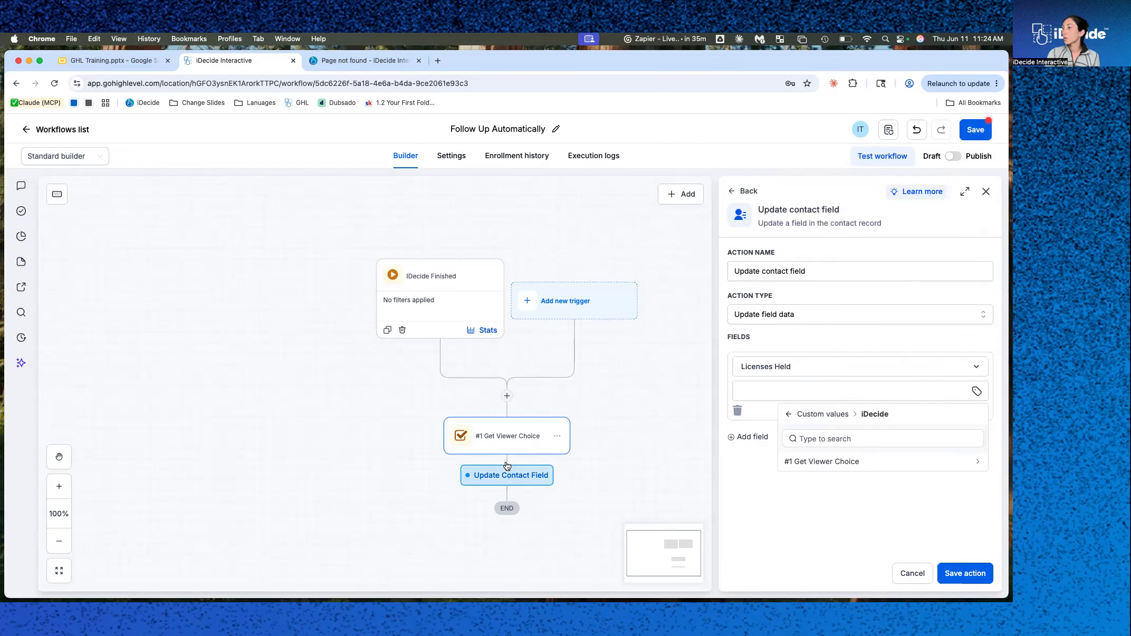
pyautogui.click(828, 463)
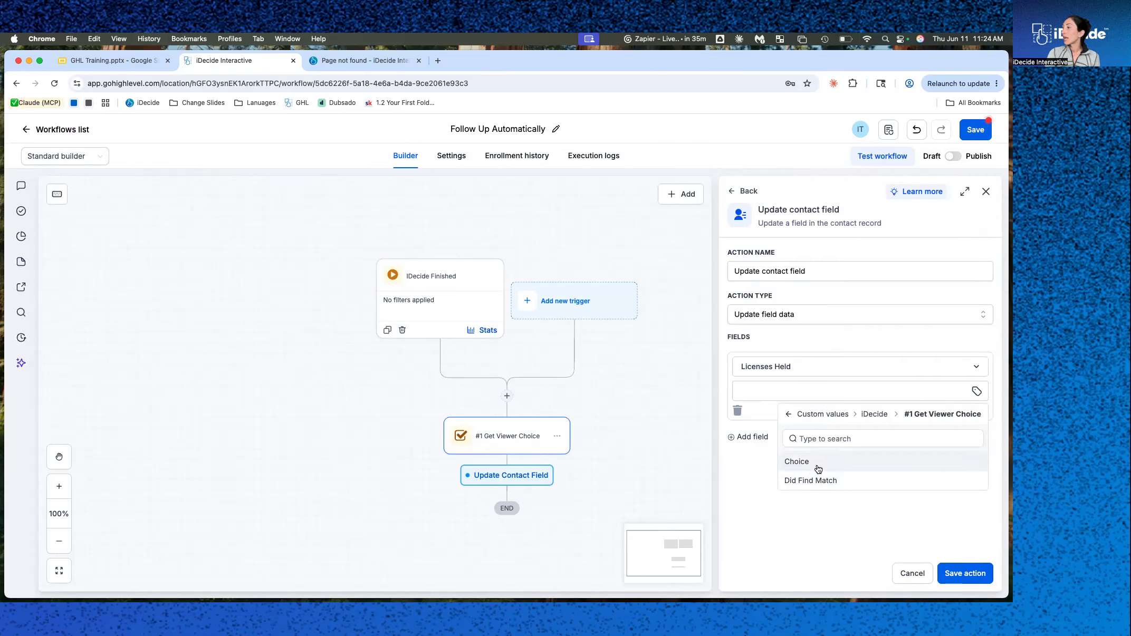
pyautogui.click(824, 464)
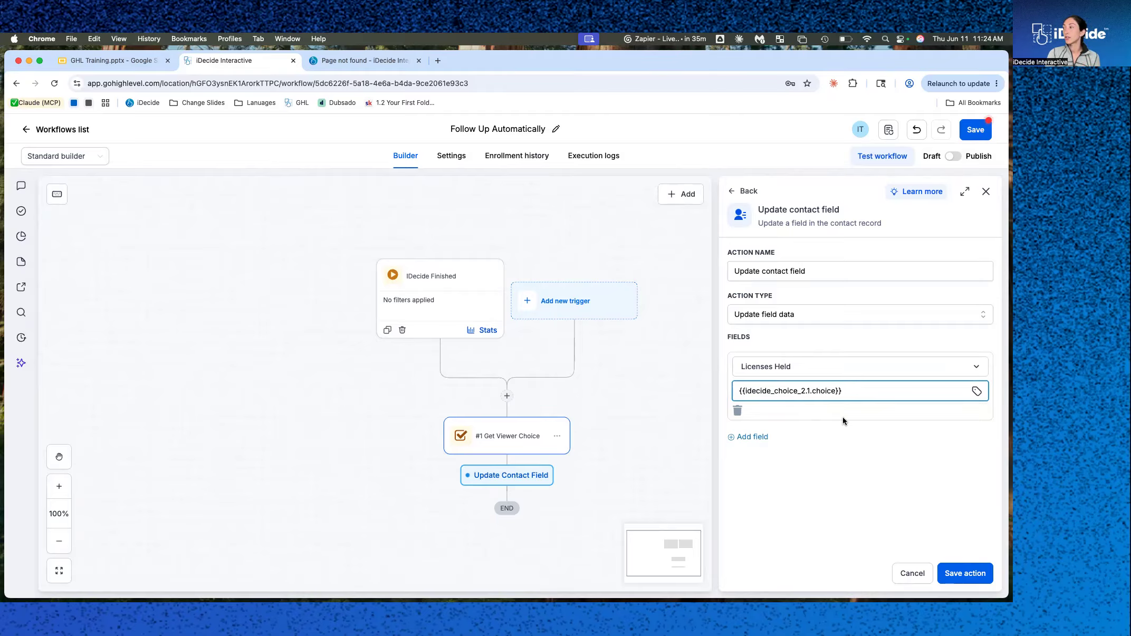
pyautogui.click(967, 574)
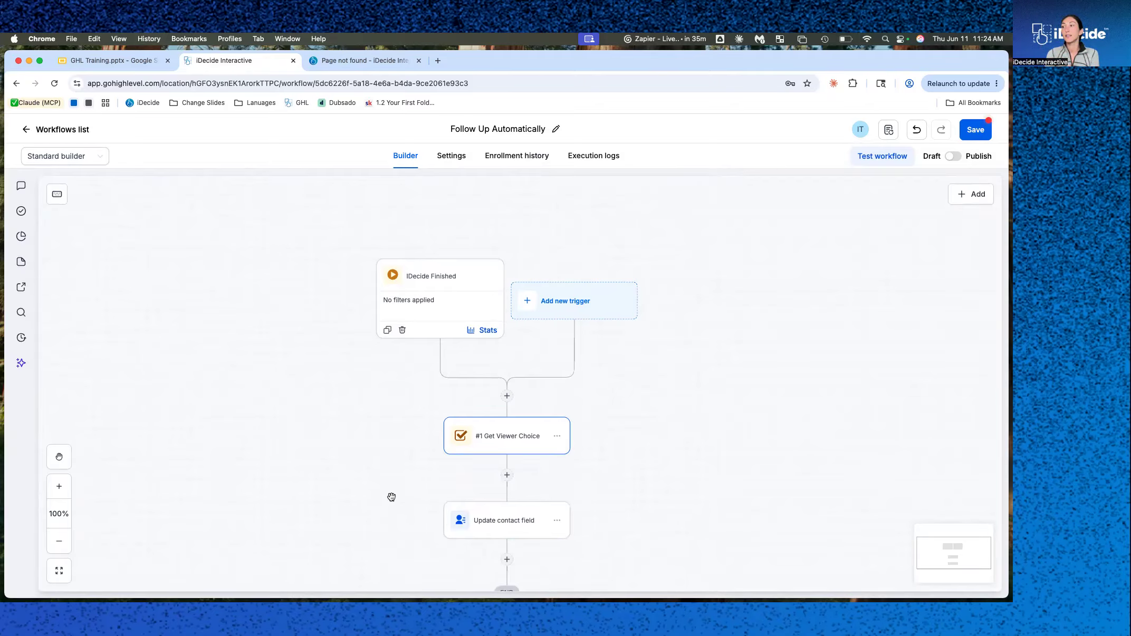
# Add an If/else Condition below Update contact field with a branch where the iDecide Choice is Yes, and save it.
pyautogui.scroll(-3, 485, 531)
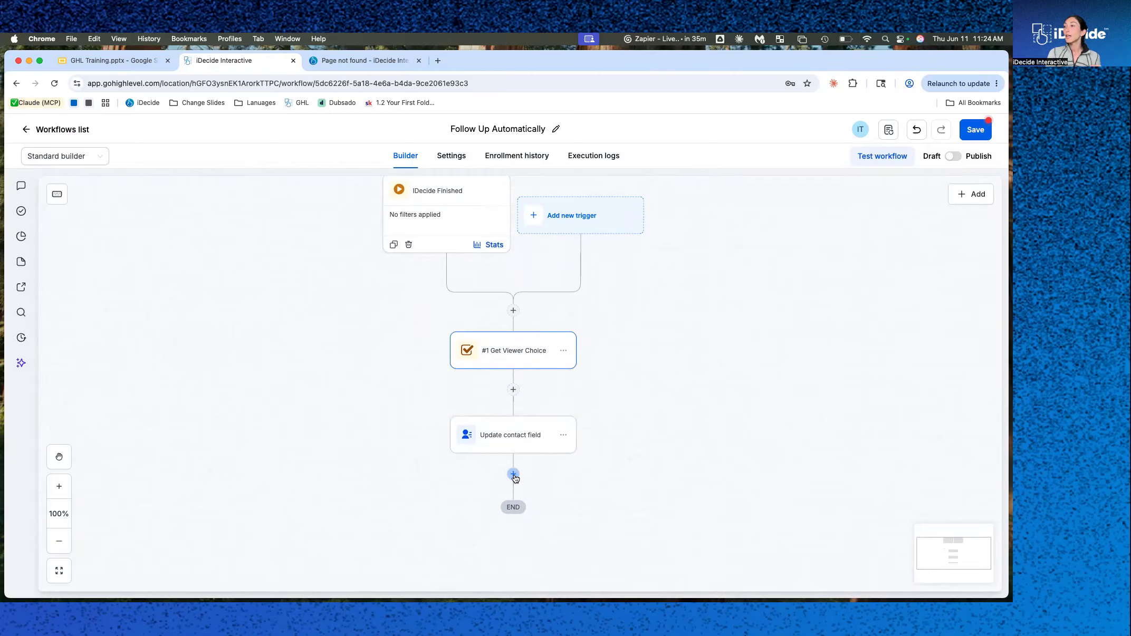
pyautogui.click(512, 474)
pyautogui.click(766, 358)
pyautogui.click(812, 473)
pyautogui.scroll(-10, 815, 428)
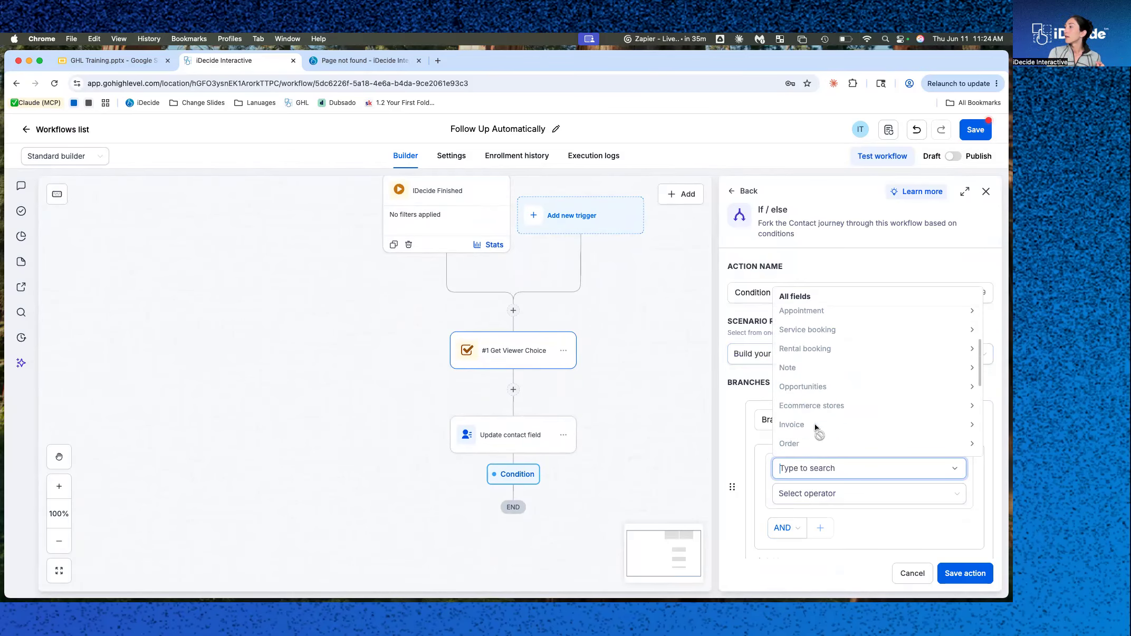
pyautogui.scroll(10, 815, 428)
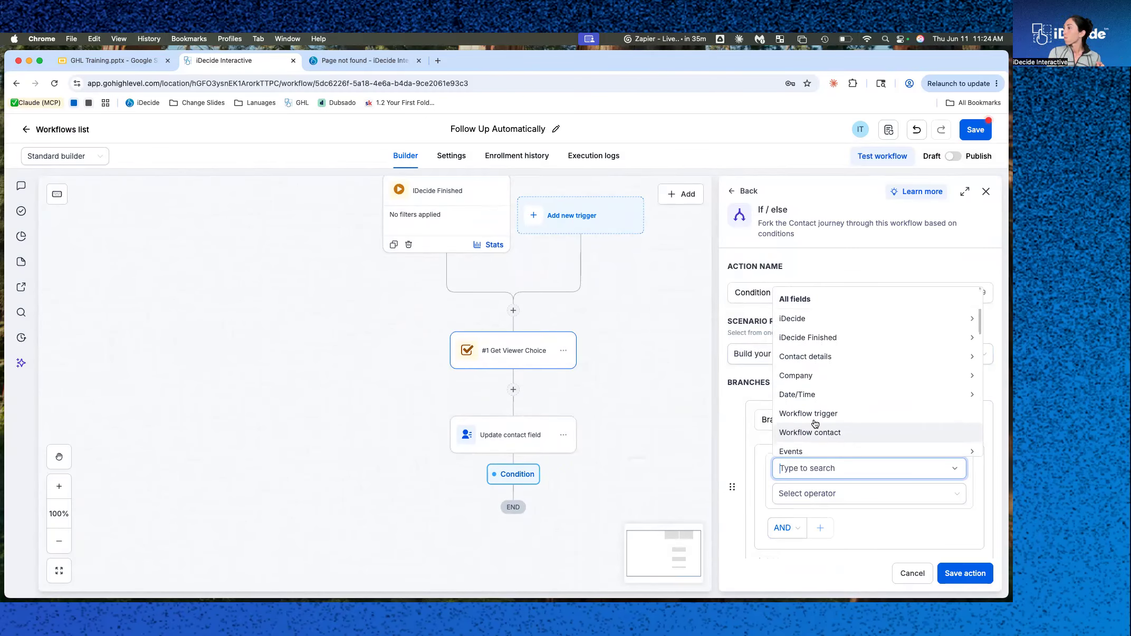
pyautogui.click(820, 318)
pyautogui.click(829, 447)
pyautogui.click(820, 432)
pyautogui.click(823, 494)
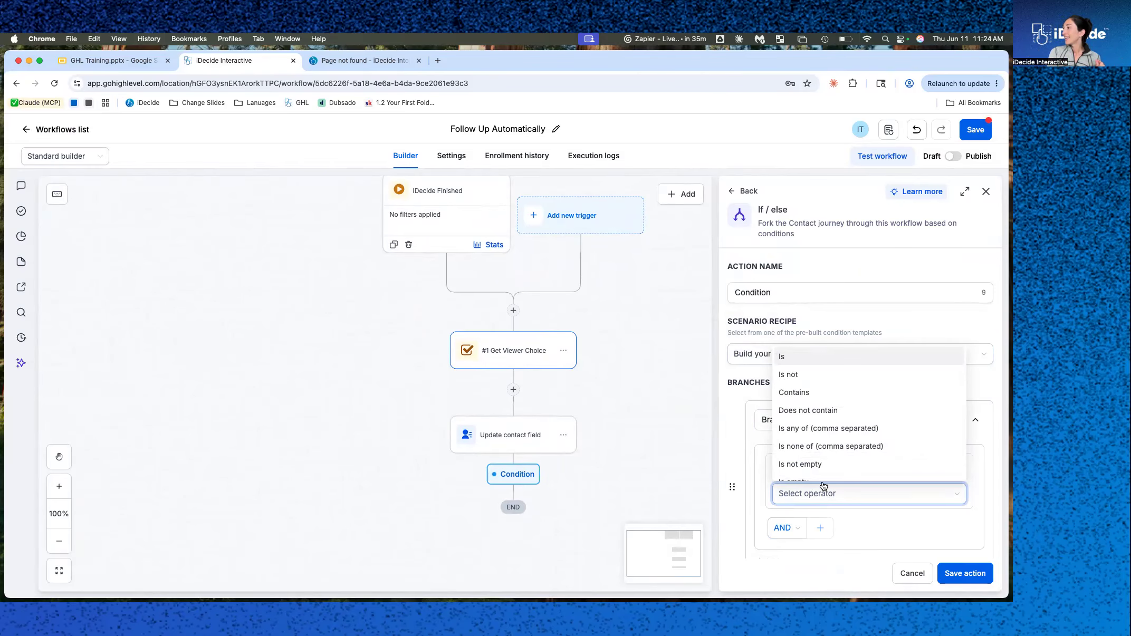
pyautogui.click(821, 357)
pyautogui.click(817, 520)
pyautogui.write('Yes')
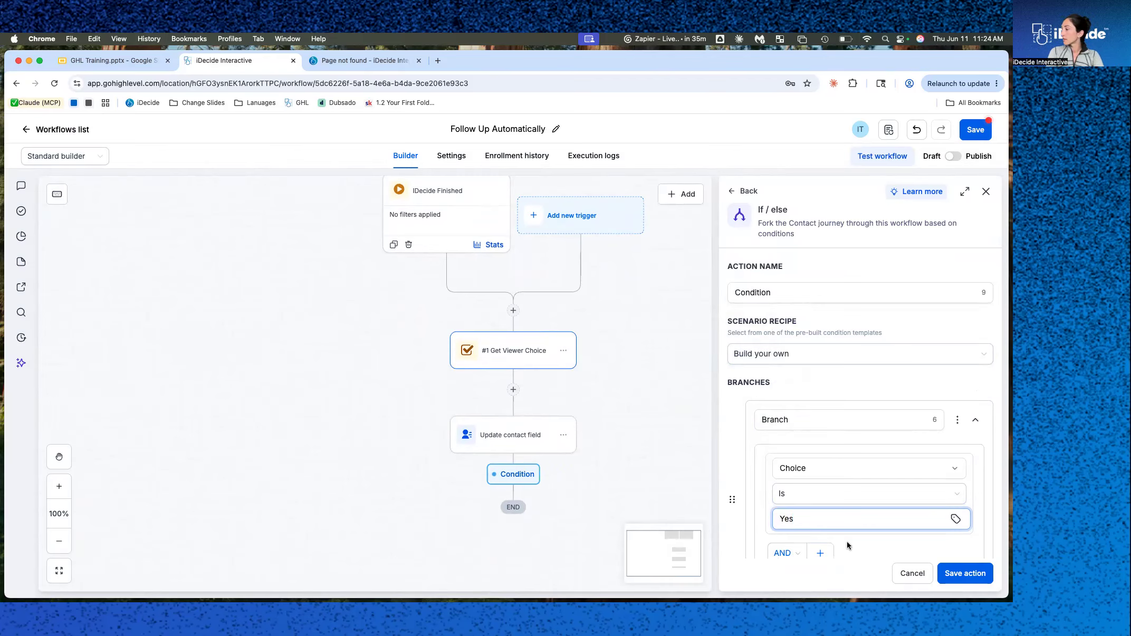
pyautogui.scroll(-5, 846, 541)
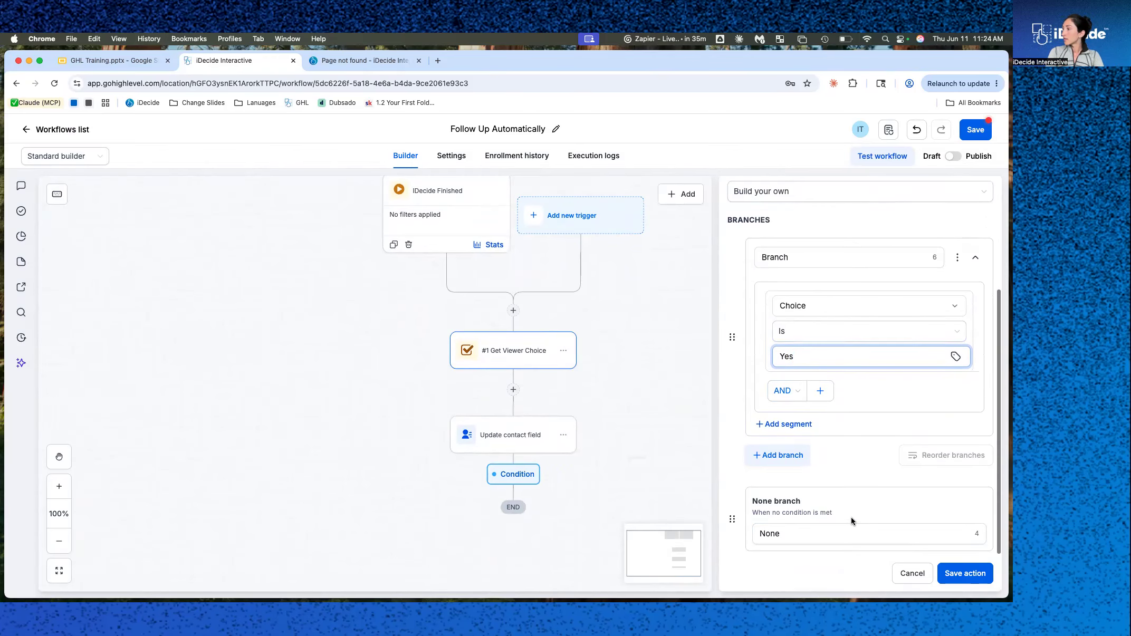
pyautogui.click(989, 577)
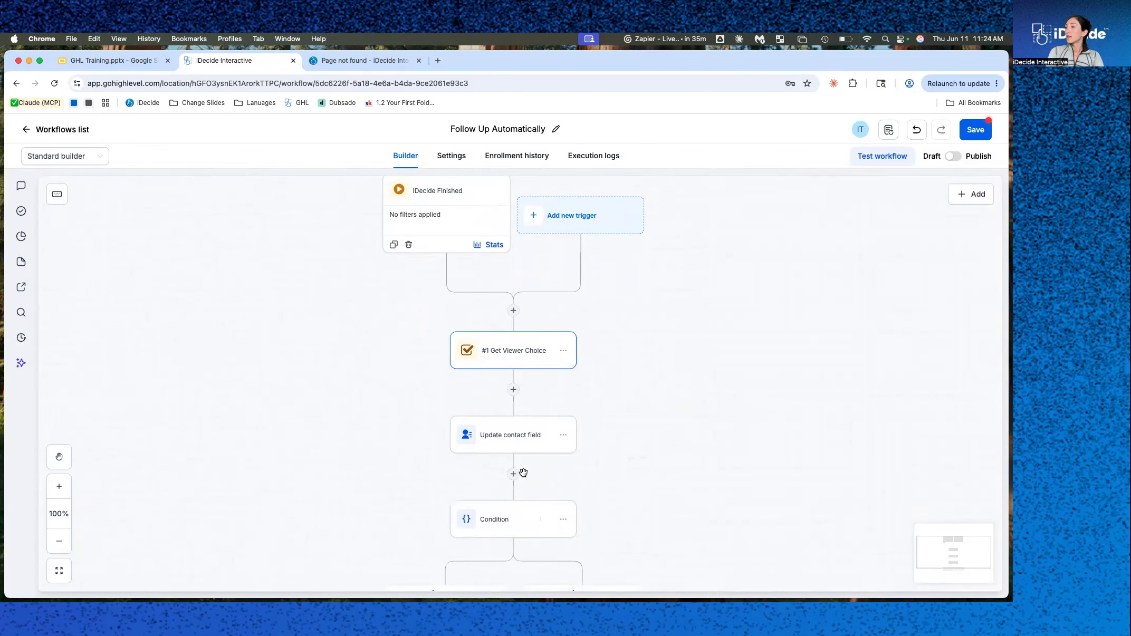
# Add a Send email action on the Yes branch with the message "You're one step ahead!".
pyautogui.scroll(-1, 564, 475)
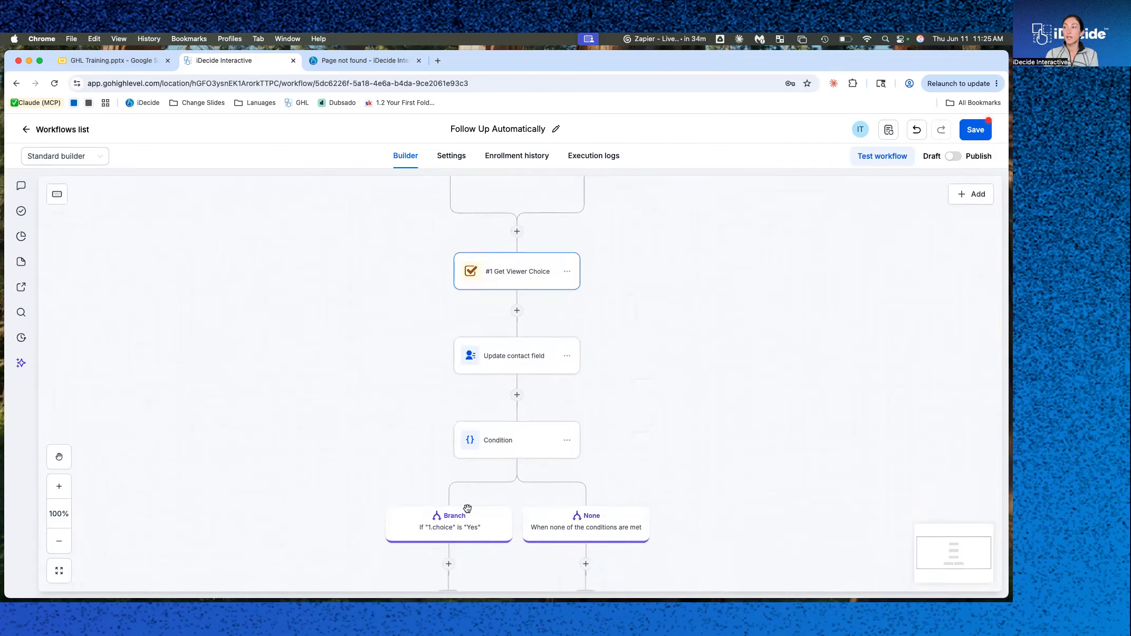
pyautogui.scroll(-5, 456, 542)
pyautogui.scroll(-6, 456, 542)
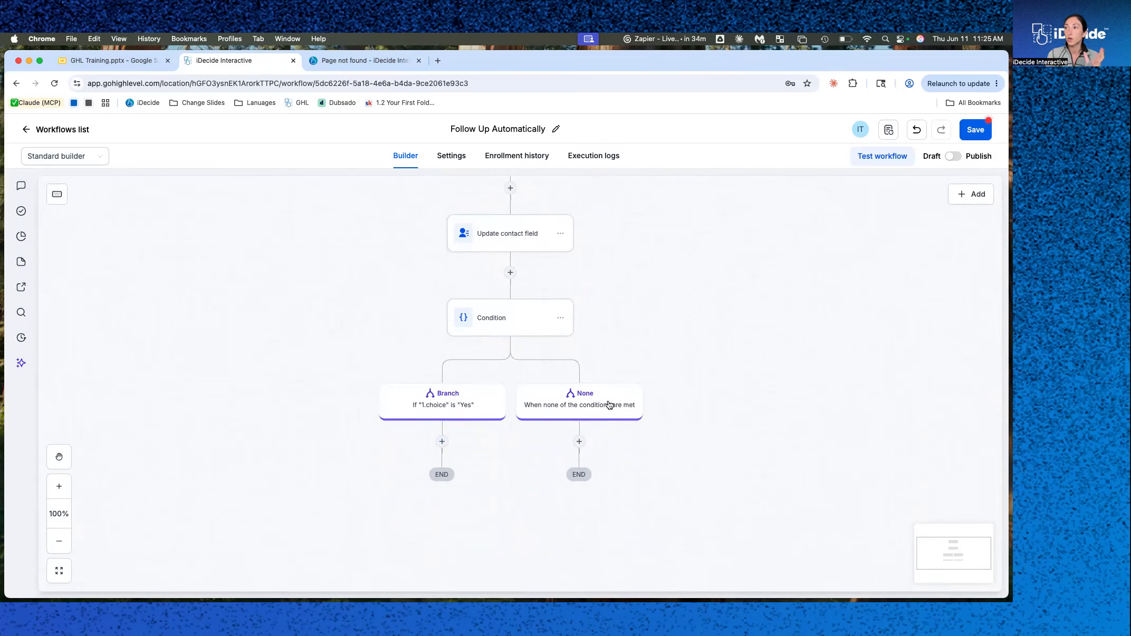
pyautogui.click(442, 442)
pyautogui.click(777, 359)
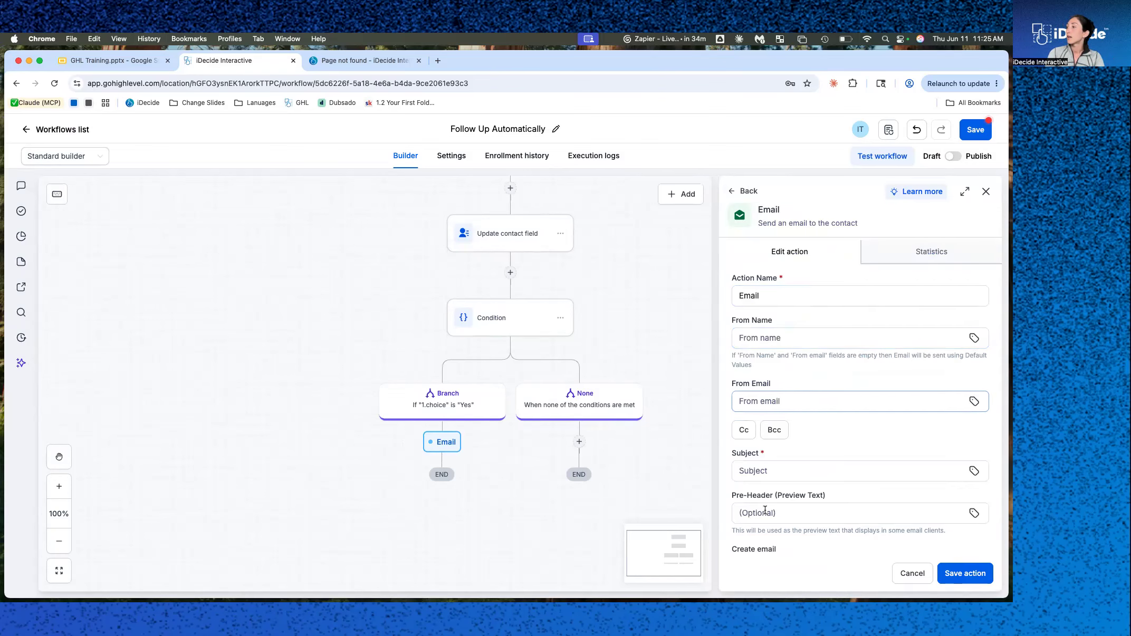
pyautogui.scroll(-10, 765, 511)
pyautogui.scroll(1, 805, 270)
pyautogui.click(805, 270)
pyautogui.write("You're on")
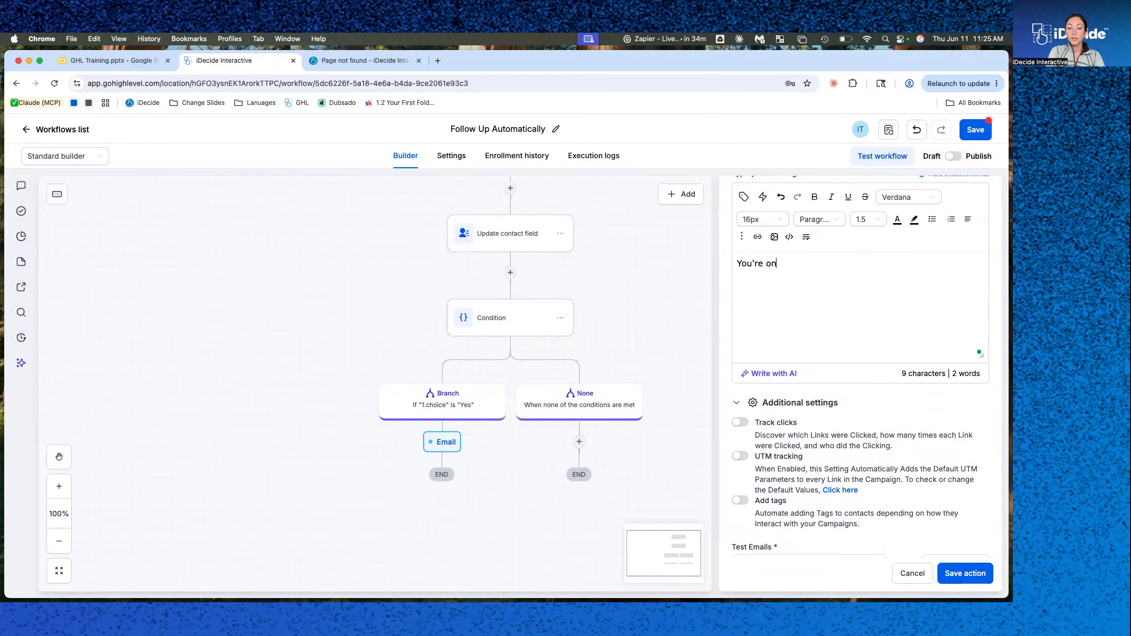
pyautogui.write('e step ahead!')
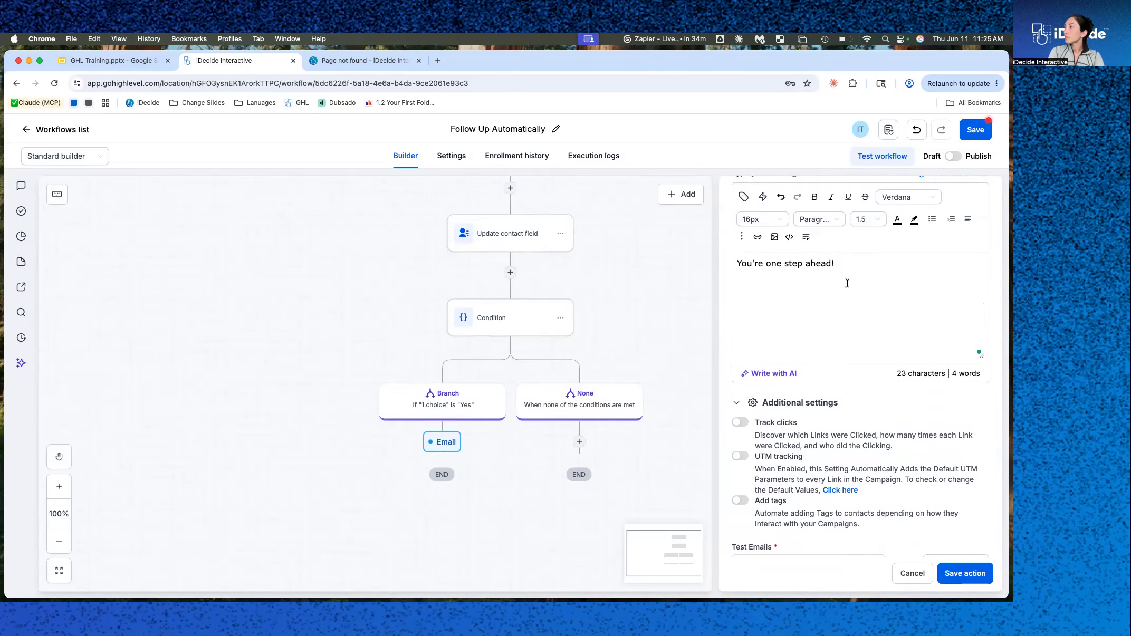
# Name the email action "Email You're one step ahead" and attempt to save it.
pyautogui.scroll(5, 847, 286)
pyautogui.scroll(5, 847, 285)
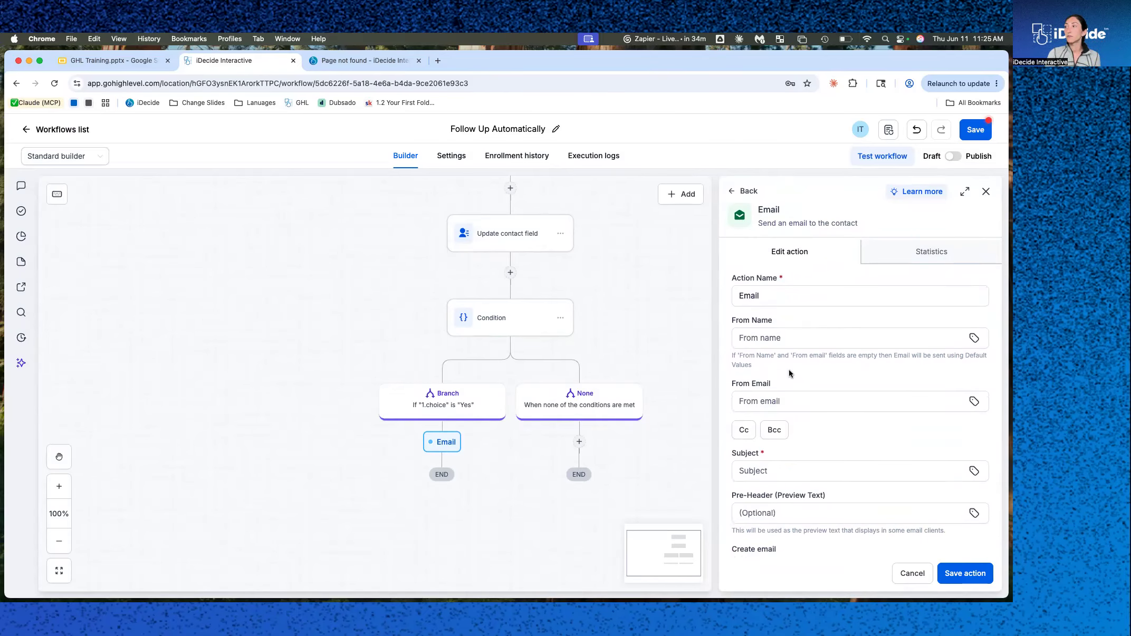
pyautogui.click(776, 295)
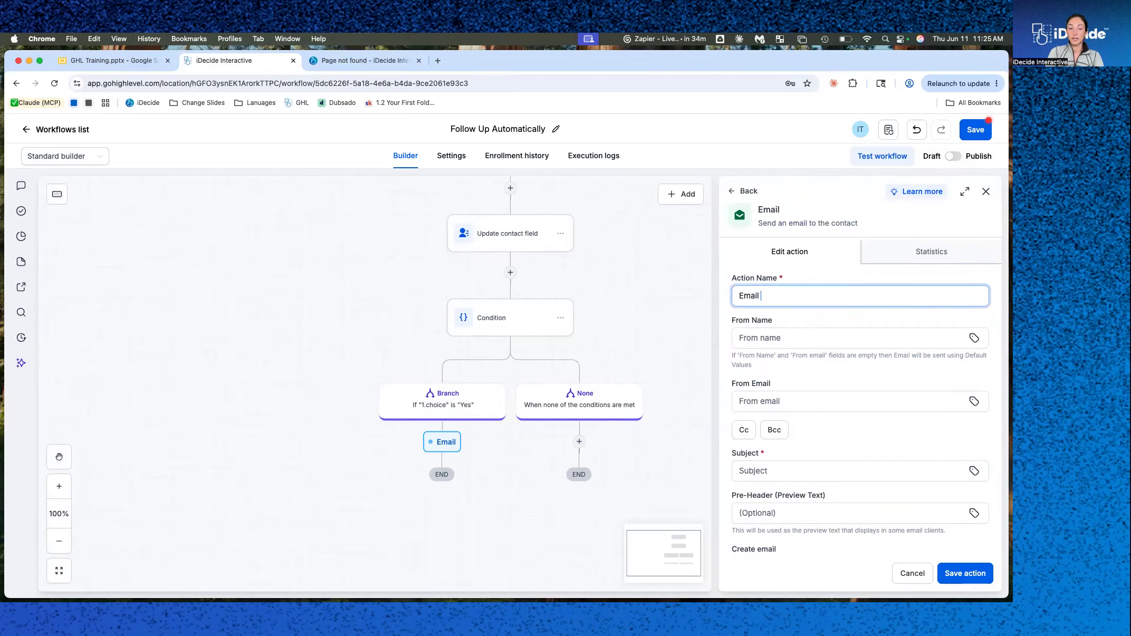
pyautogui.write("You're one step ahead")
pyautogui.click(963, 574)
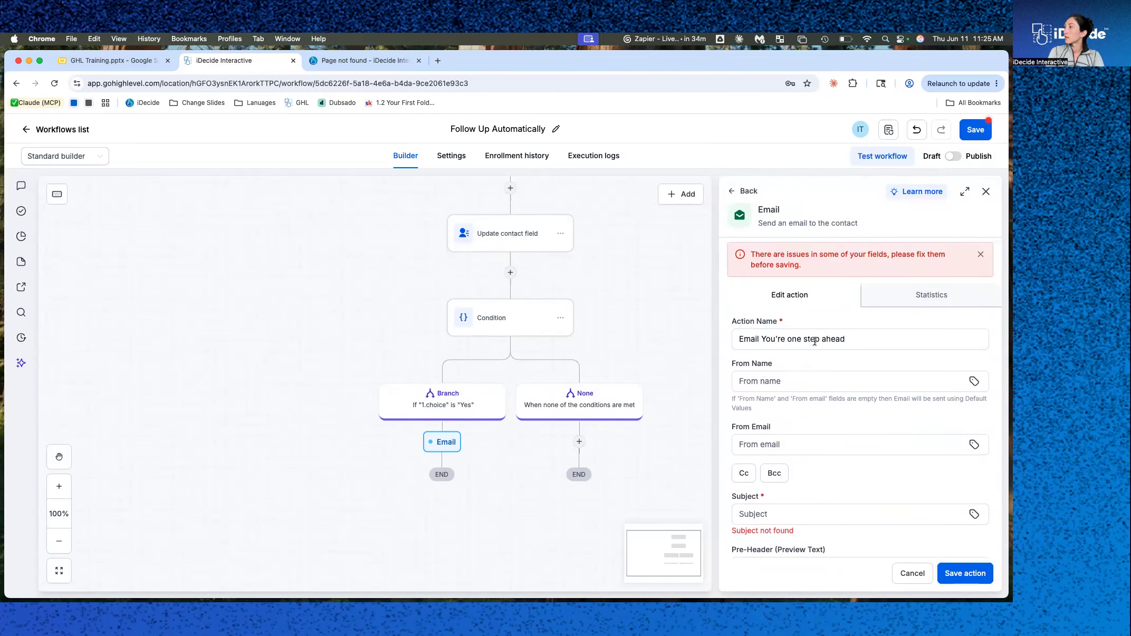
# Set the email subject to "You're one step ahead" and save the email action.
pyautogui.scroll(-3, 814, 341)
pyautogui.click(791, 427)
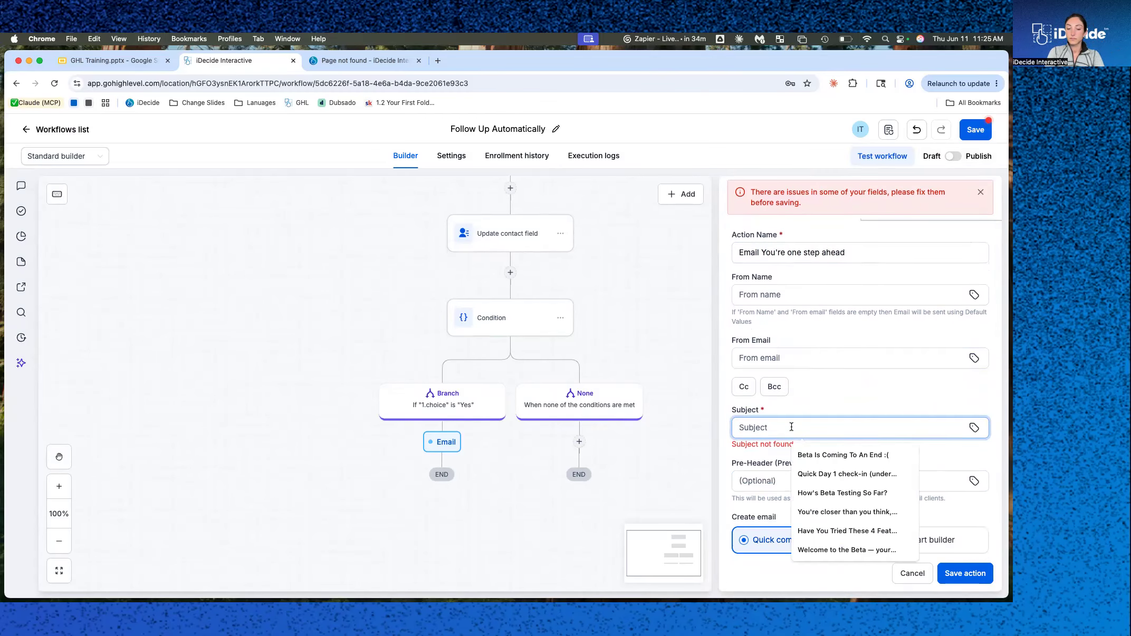
pyautogui.write("You're one step ahead")
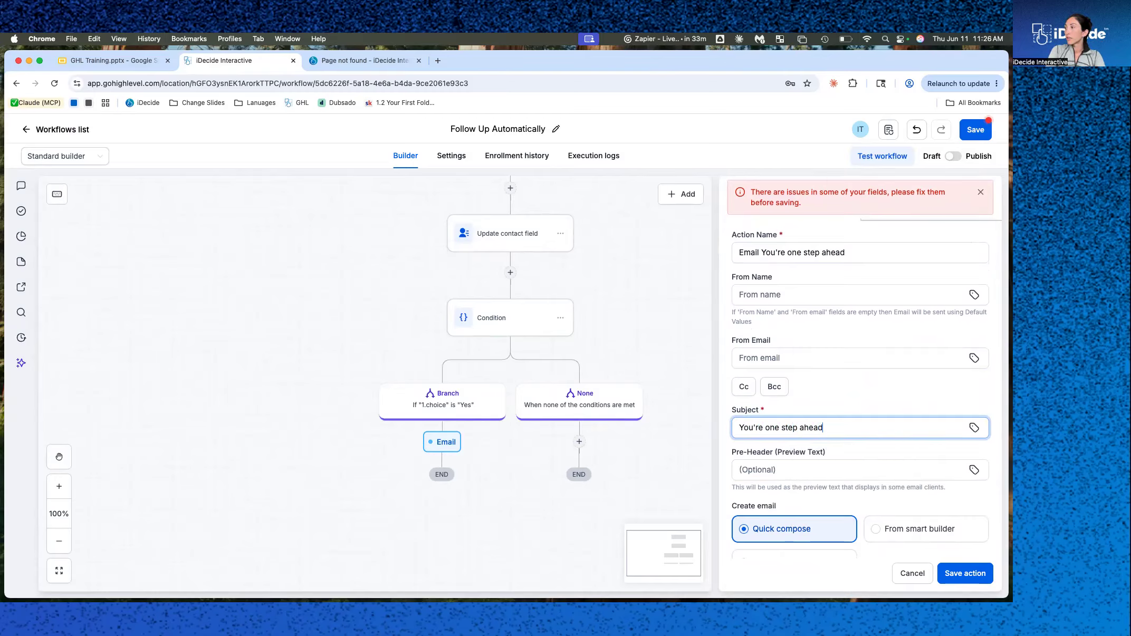
pyautogui.scroll(2, 831, 389)
pyautogui.scroll(1, 831, 389)
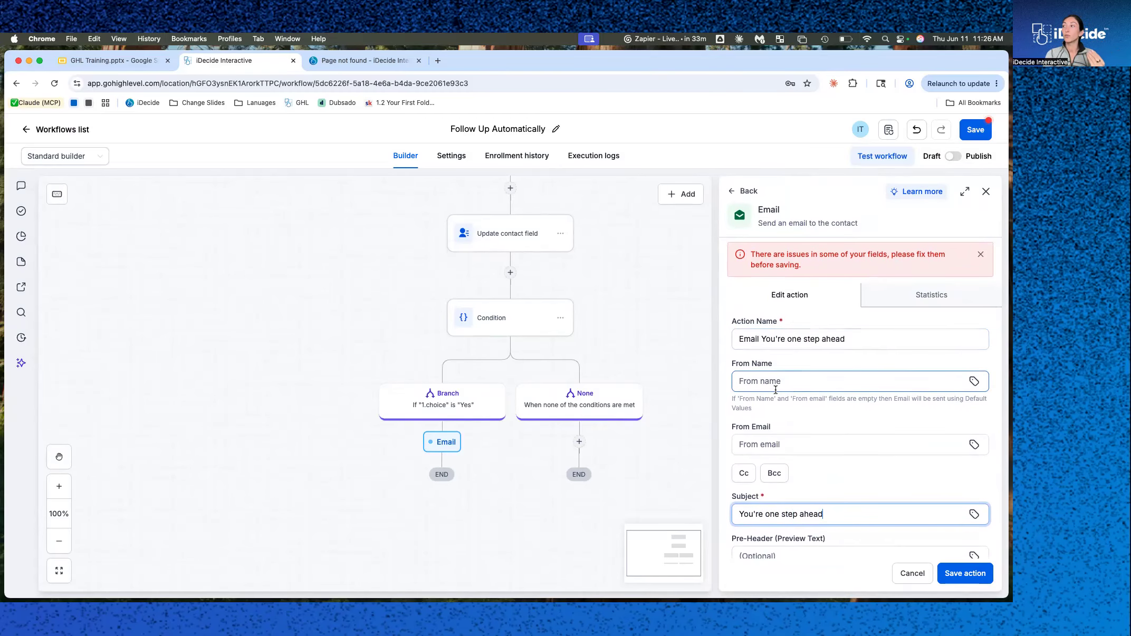
pyautogui.scroll(-2, 787, 442)
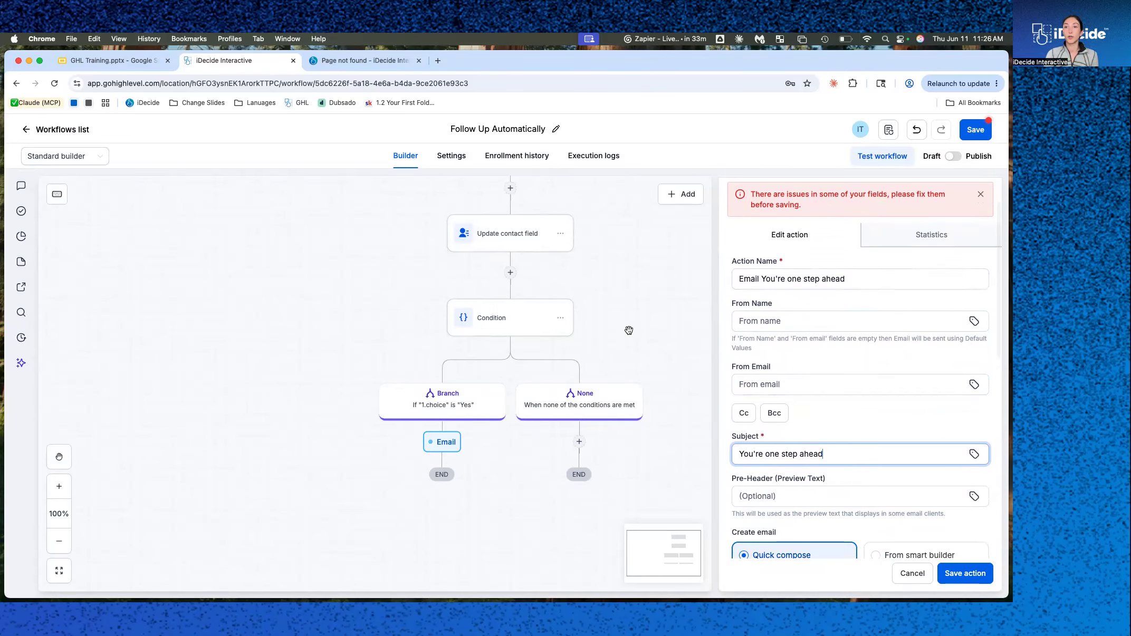
pyautogui.scroll(-8, 865, 388)
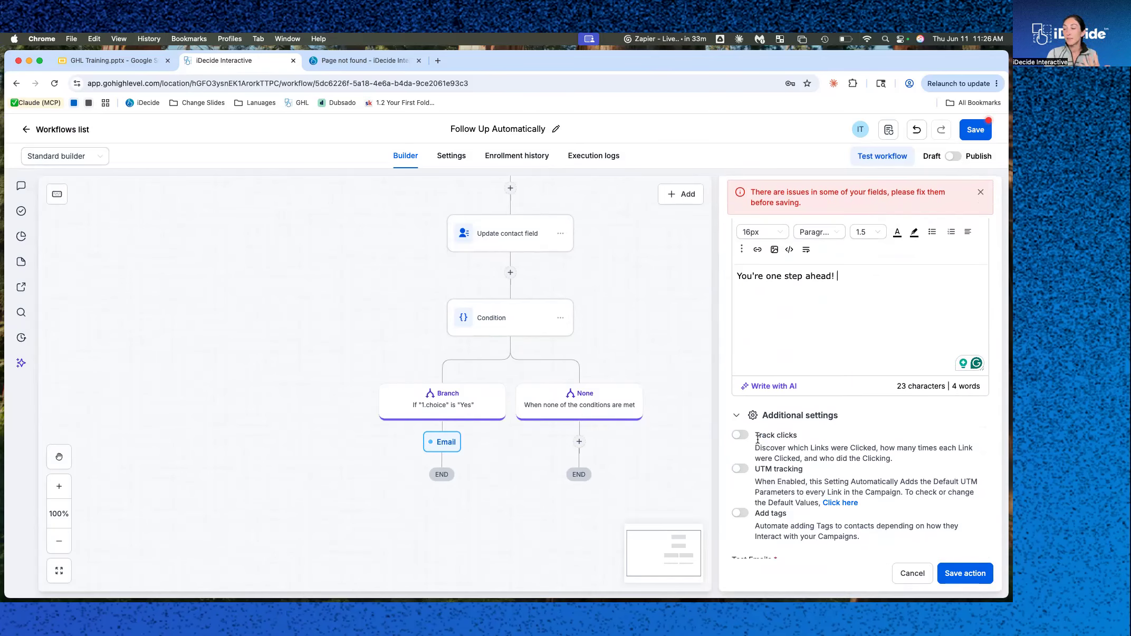
pyautogui.click(960, 574)
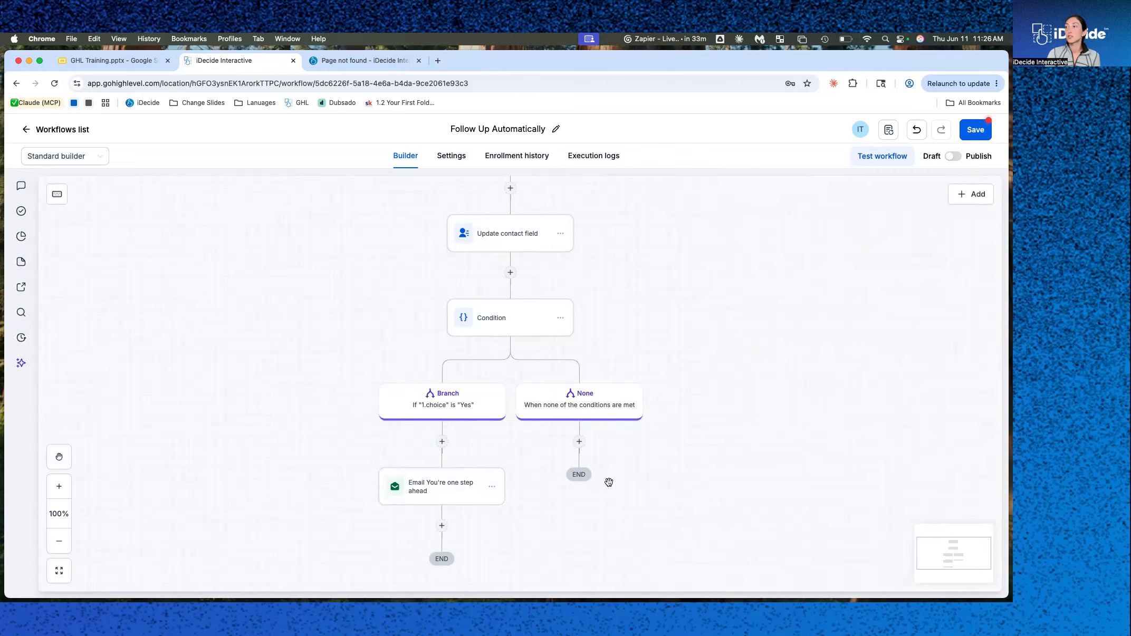
# Add a Send email action on the None branch and name it "Email if not licensed".
pyautogui.click(579, 443)
pyautogui.click(781, 311)
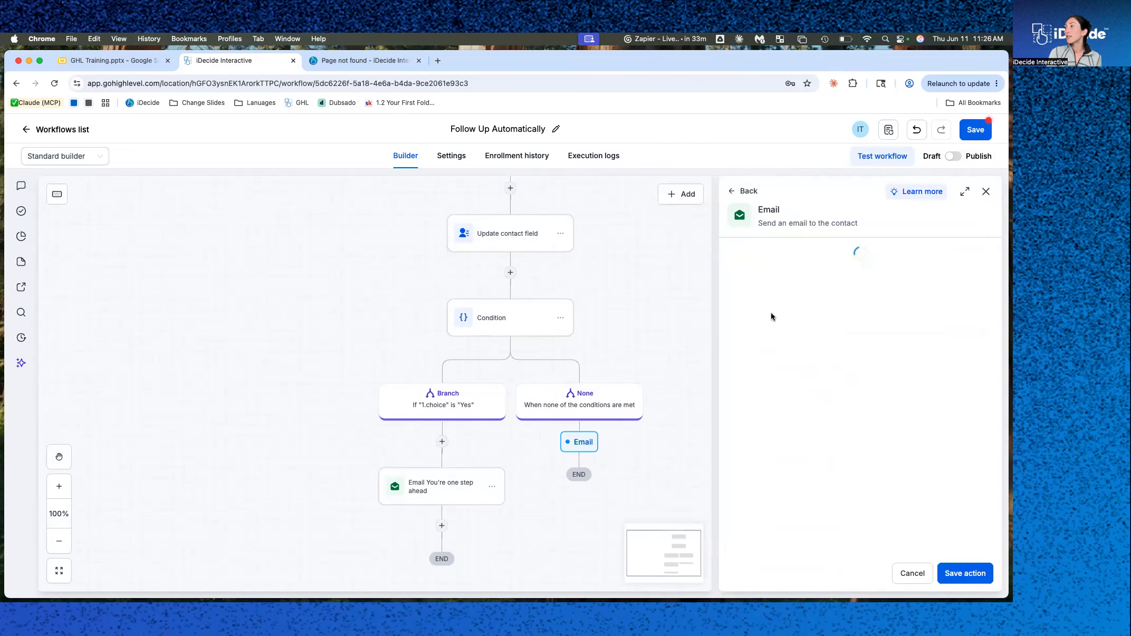
pyautogui.click(786, 295)
pyautogui.write('if not licensed')
pyautogui.click(809, 465)
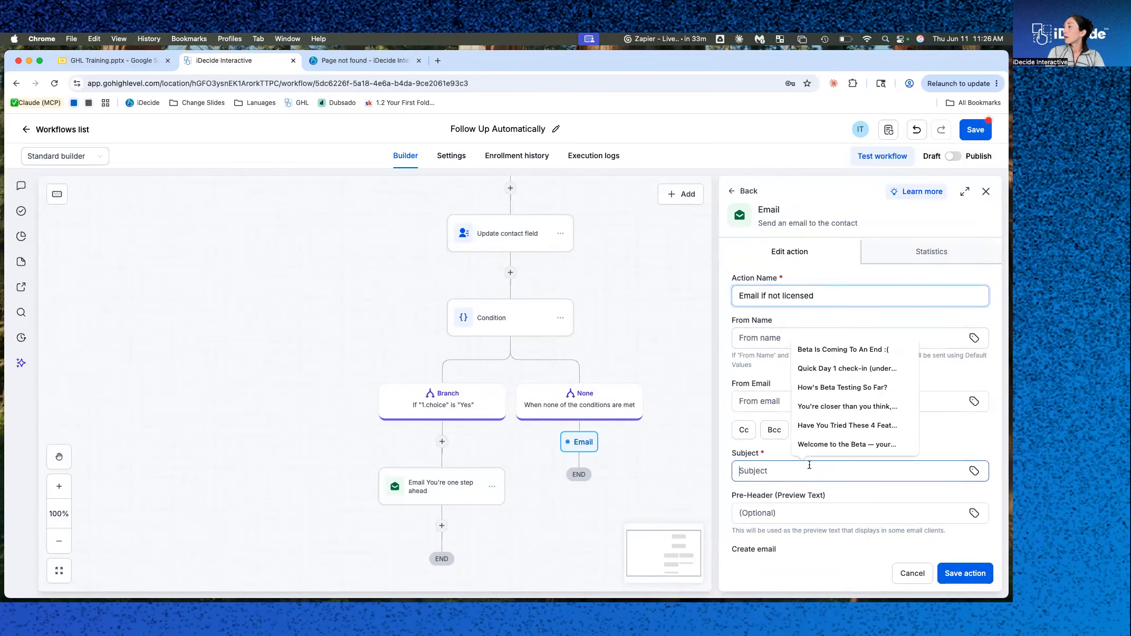
# Set that email's subject to "We all started in your shoes!" and save the action.
pyautogui.write('We all started in your')
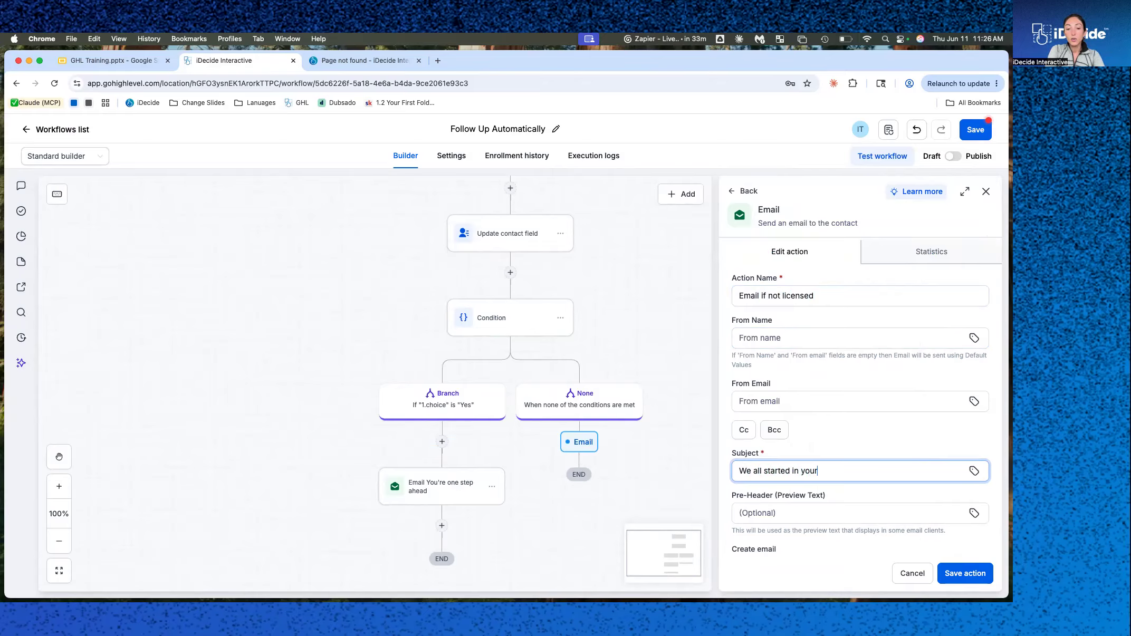
pyautogui.write(' shoes!')
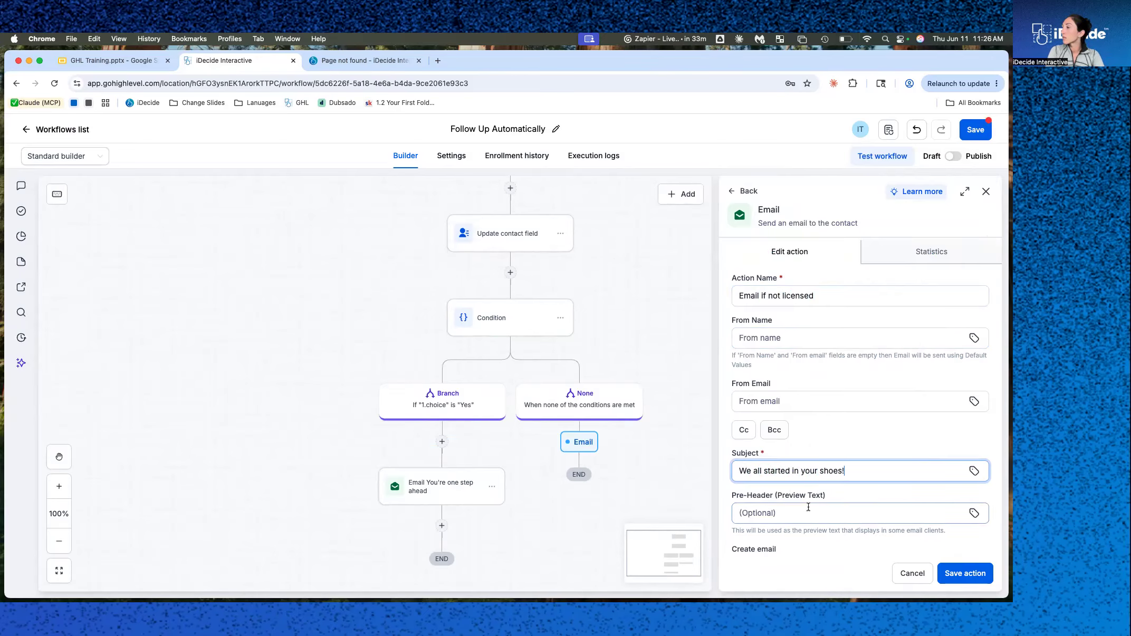
pyautogui.scroll(-5, 808, 507)
pyautogui.click(803, 511)
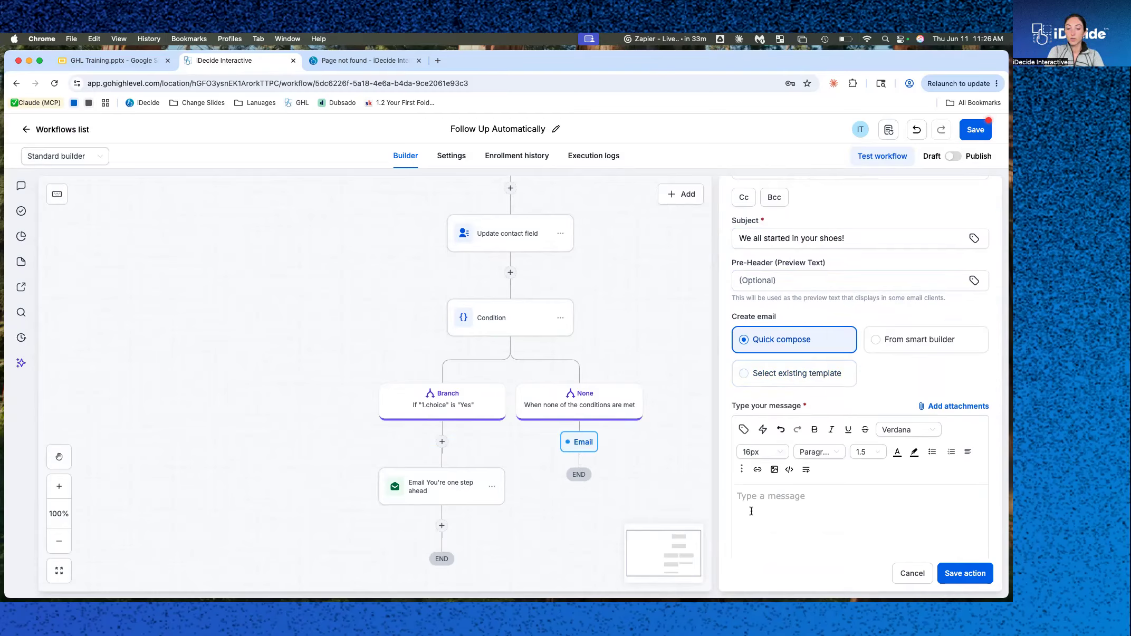
pyautogui.click(984, 573)
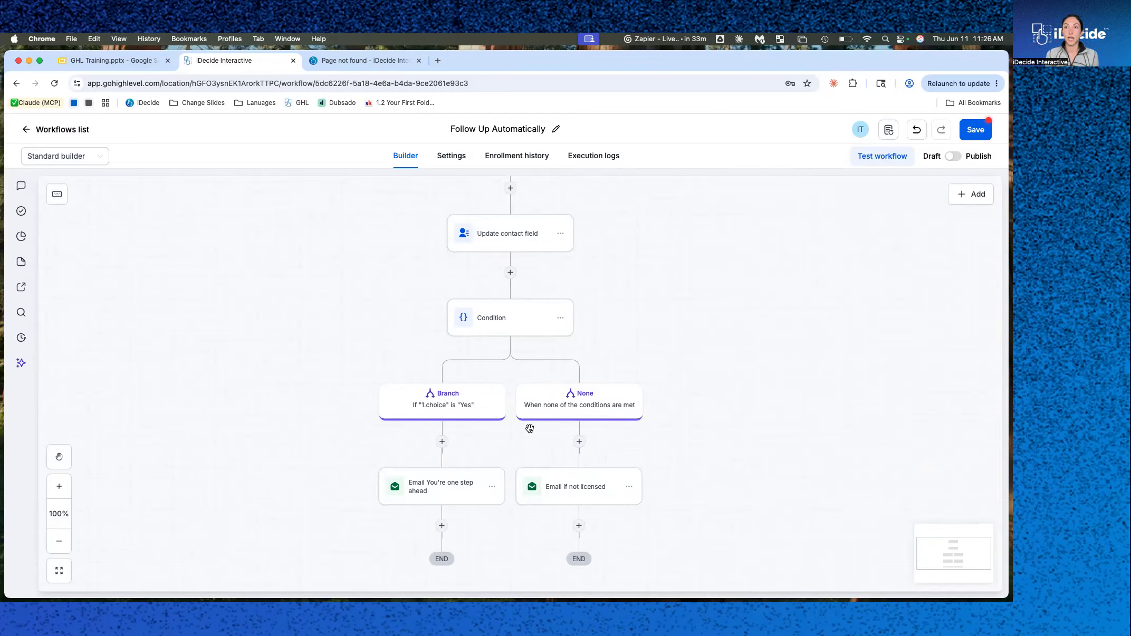
# Add a Send SMS action after the Yes-branch email with the message "test" and save it.
pyautogui.scroll(-4, 514, 224)
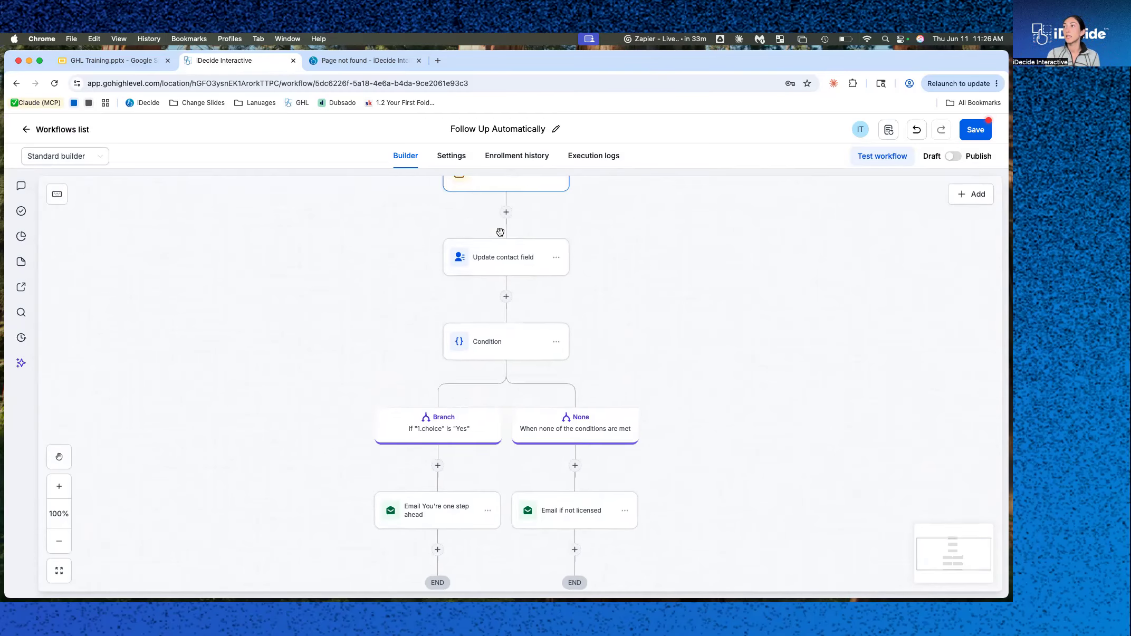
pyautogui.scroll(3, 586, 248)
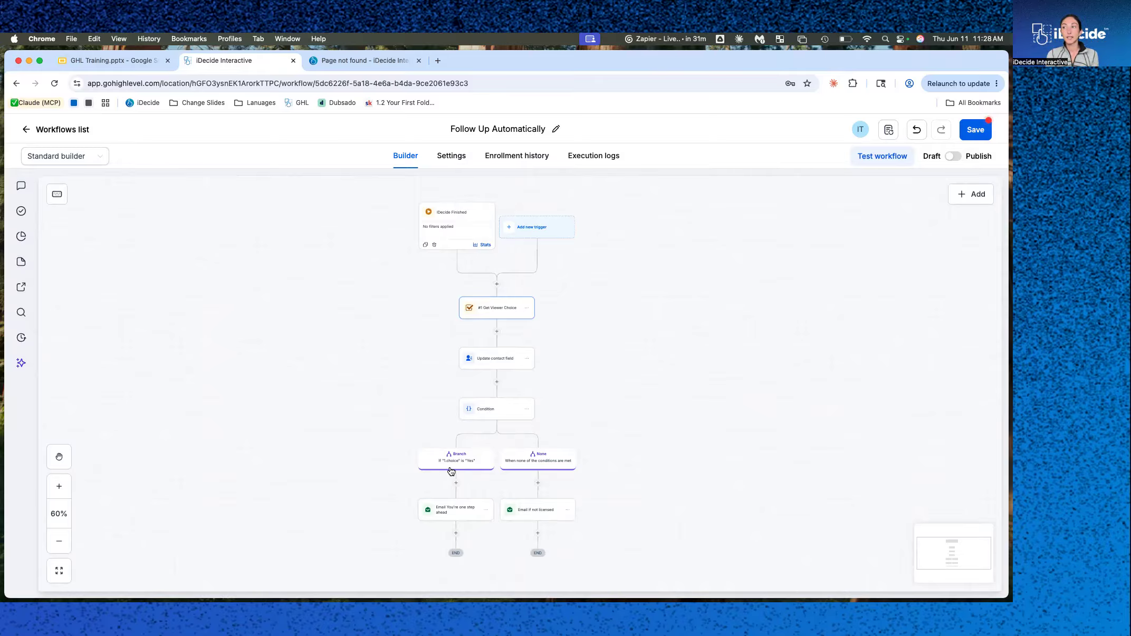
pyautogui.click(456, 534)
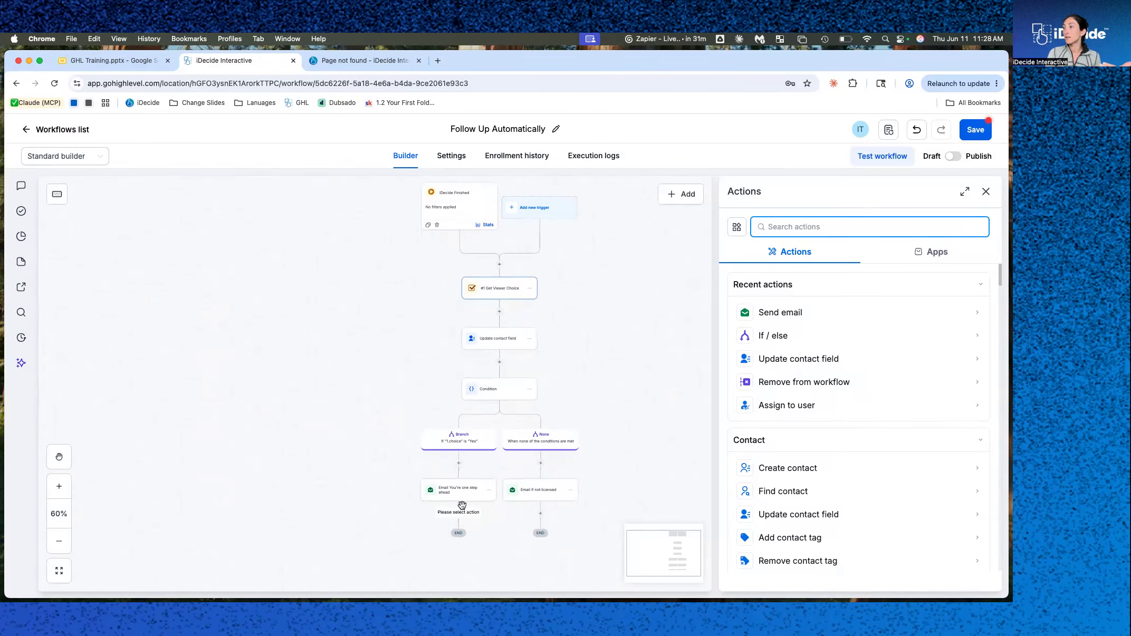
pyautogui.click(774, 230)
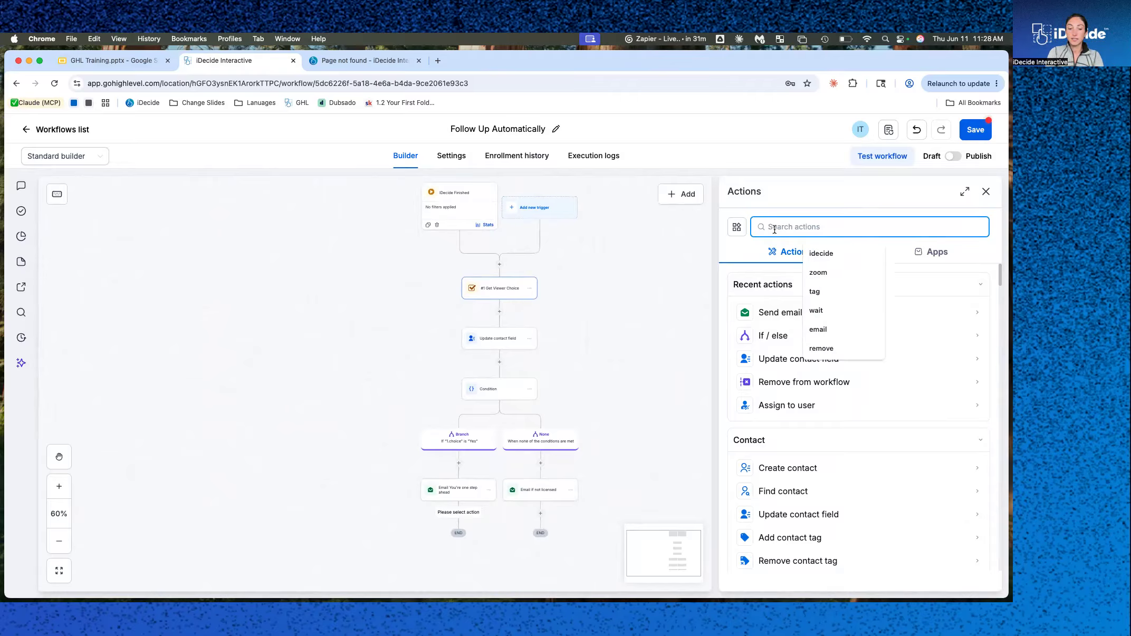
pyautogui.write('sms')
pyautogui.click(774, 312)
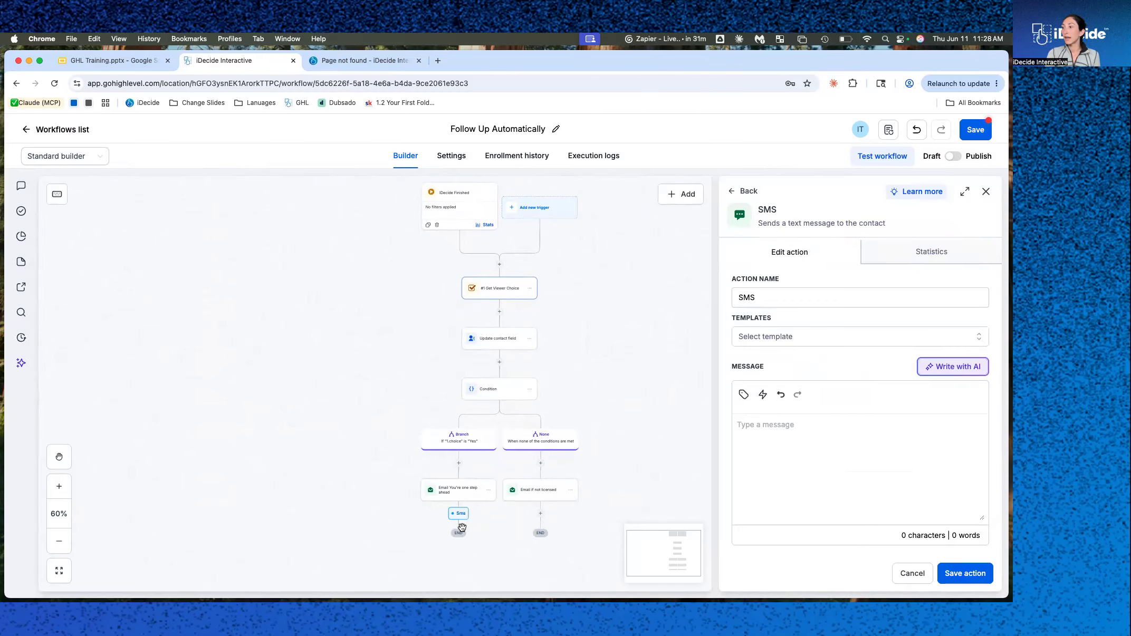
pyautogui.click(787, 453)
pyautogui.write('test')
pyautogui.click(965, 573)
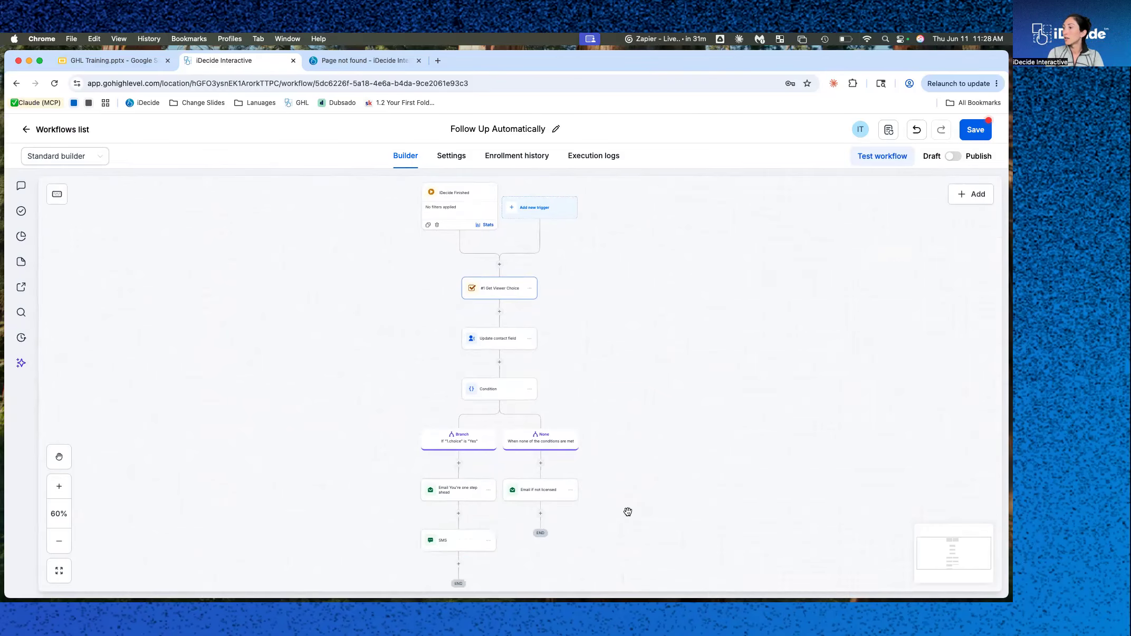
# Add a Wait action of 2 days after the SMS on the Yes branch and save it.
pyautogui.click(458, 564)
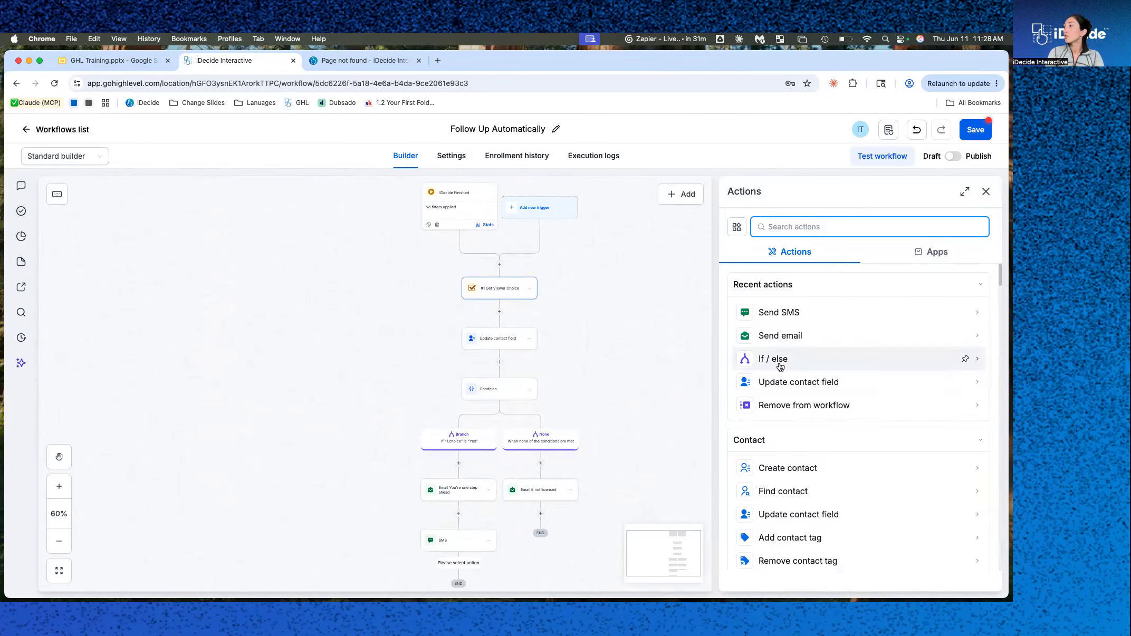
pyautogui.click(781, 227)
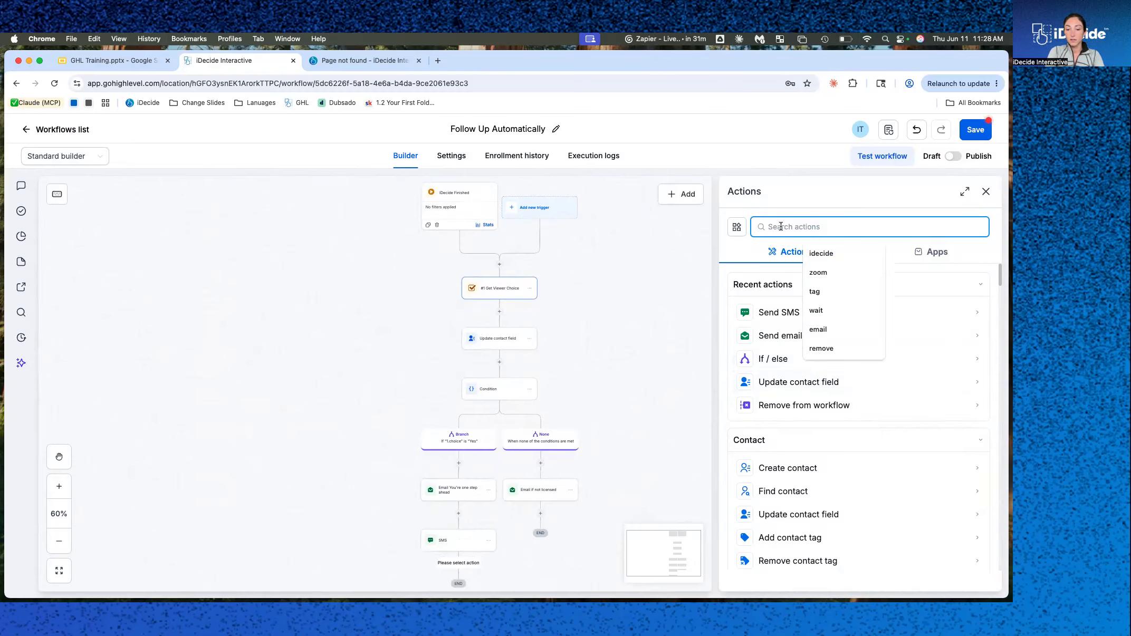
pyautogui.click(816, 310)
pyautogui.click(785, 308)
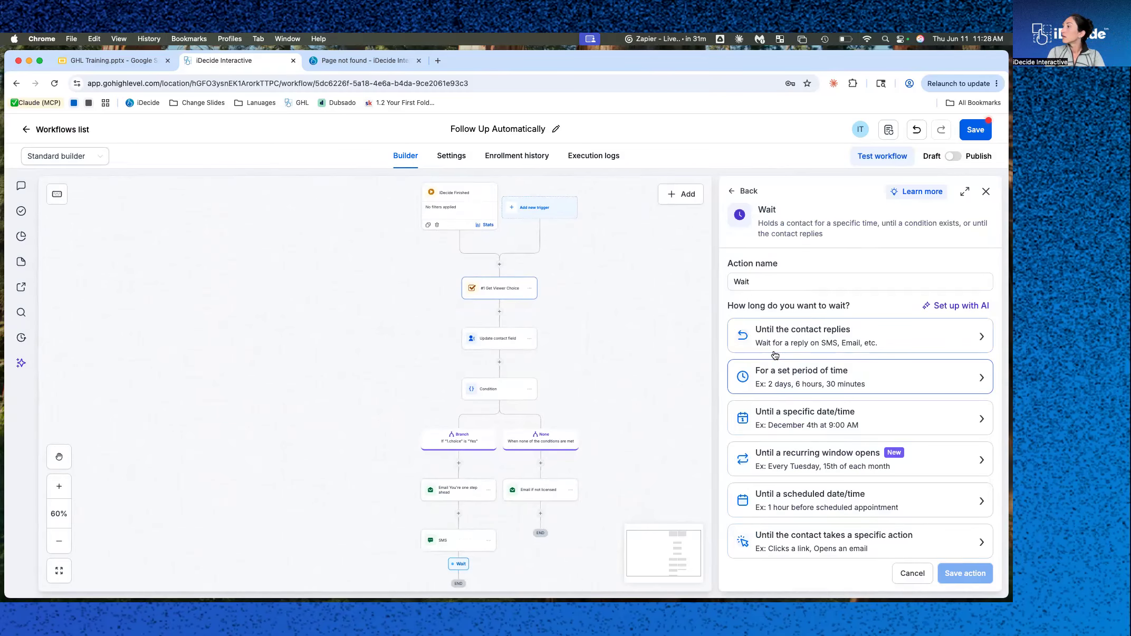
pyautogui.click(778, 377)
pyautogui.write('2')
pyautogui.click(759, 437)
pyautogui.click(742, 510)
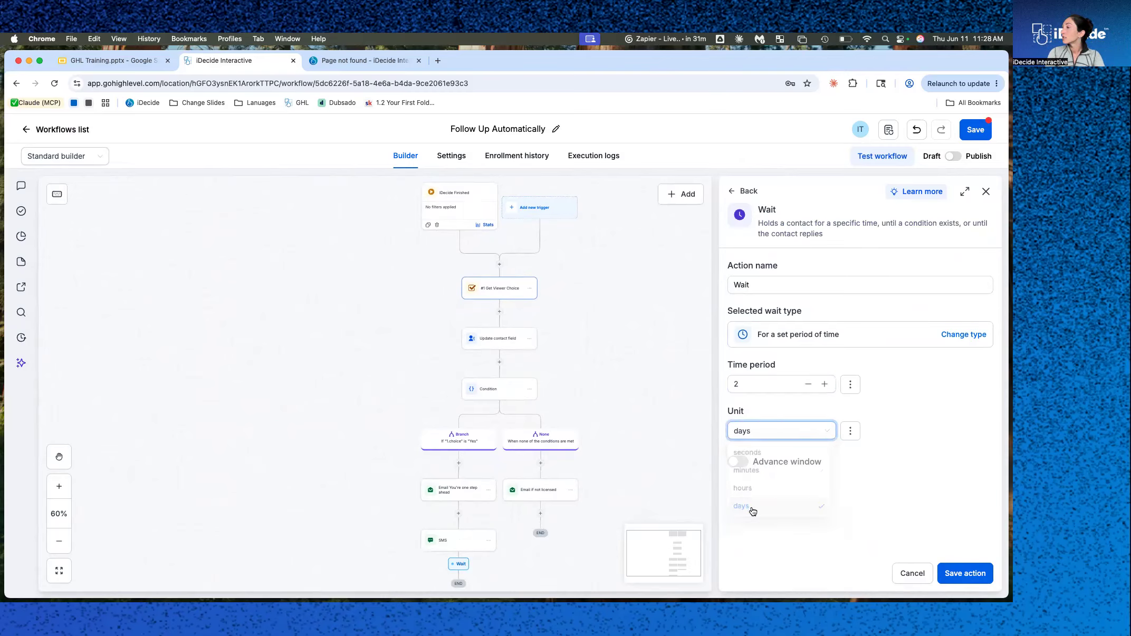
pyautogui.click(965, 574)
# Review the Yes and None branches and their actions in the workflow.
pyautogui.scroll(5, 568, 495)
pyautogui.scroll(-1, 567, 493)
pyautogui.hscroll(-3, 567, 494)
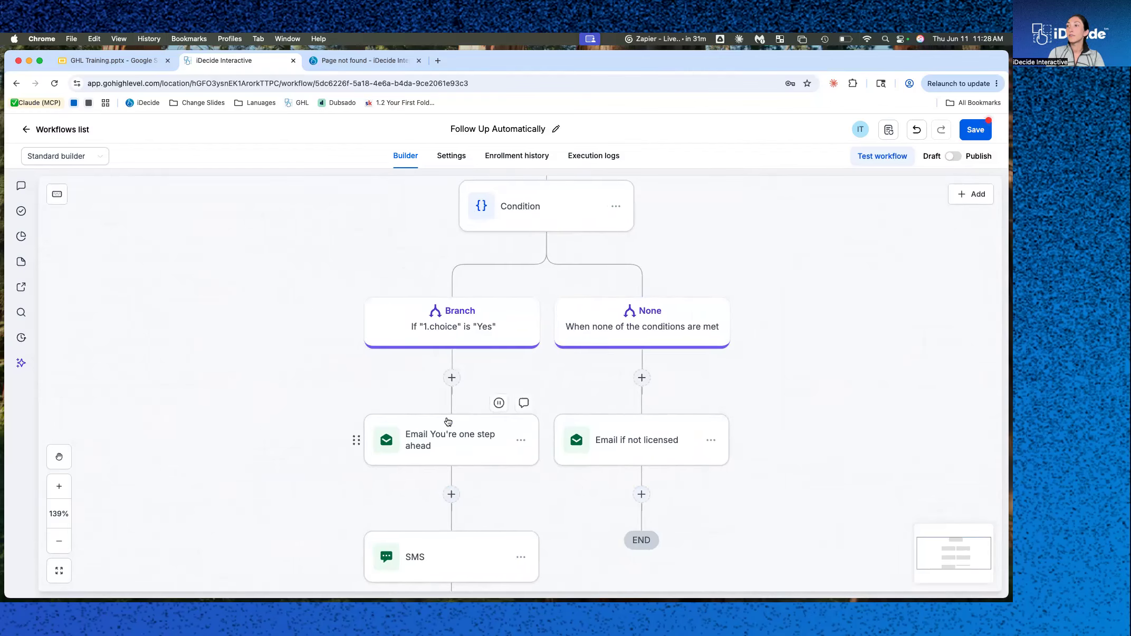
pyautogui.scroll(-2, 480, 328)
pyautogui.hscroll(1, 479, 328)
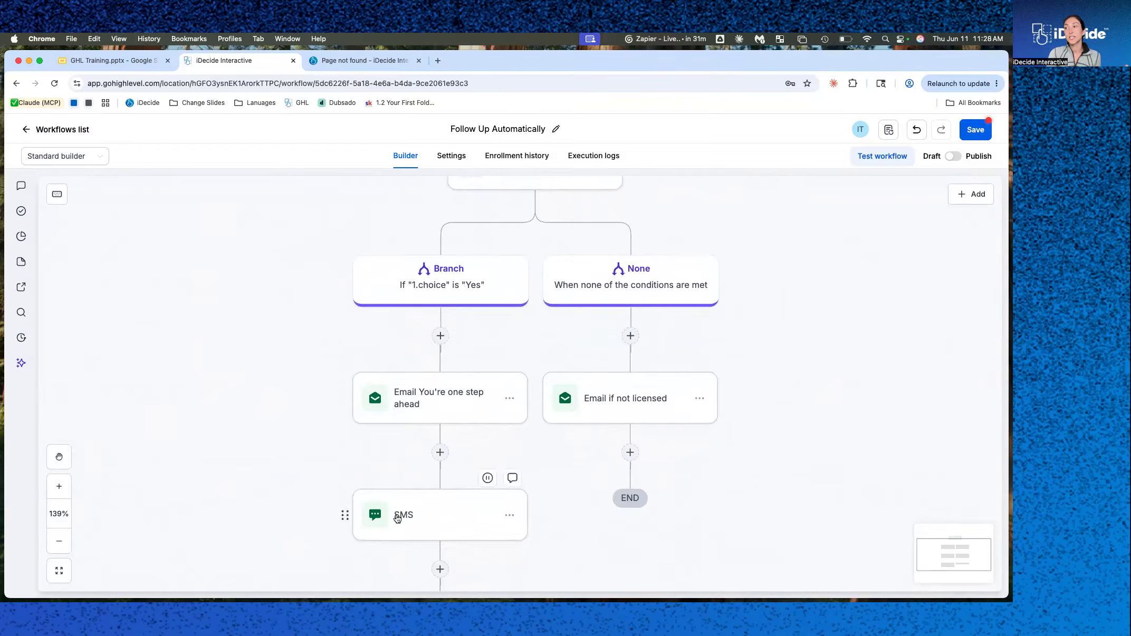
pyautogui.scroll(-8, 397, 518)
pyautogui.hscroll(-1, 397, 518)
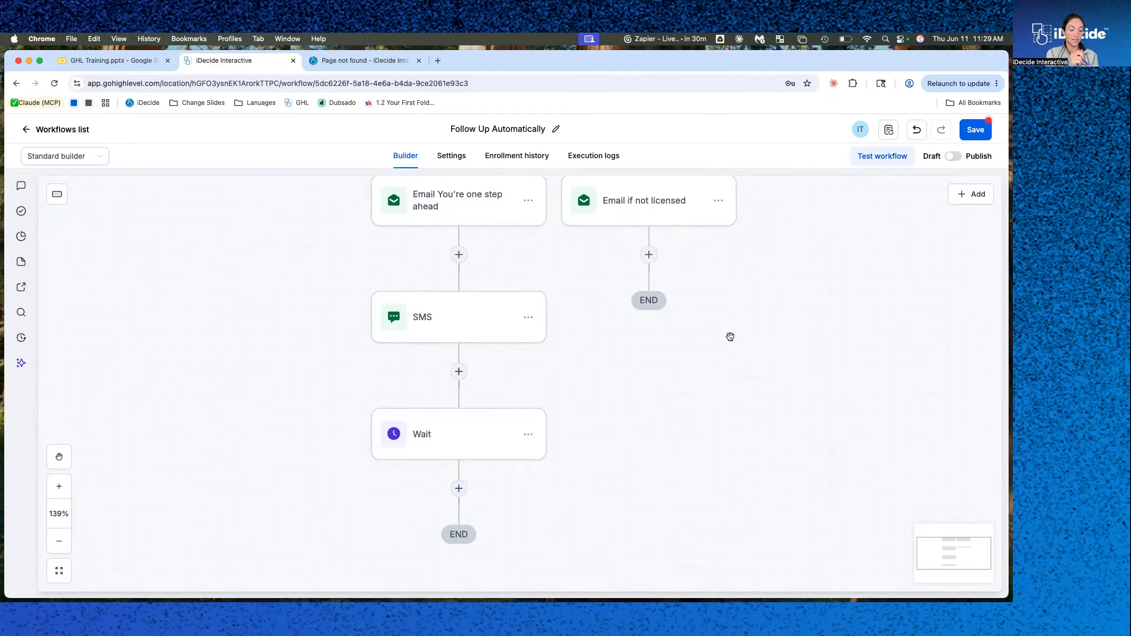
pyautogui.click(648, 254)
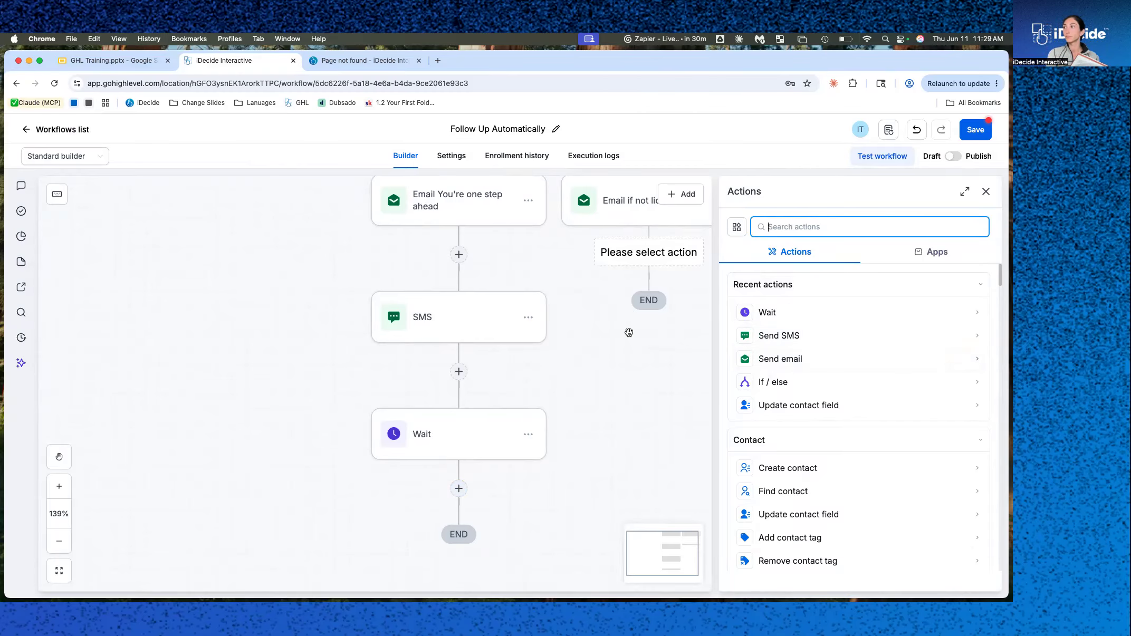
pyautogui.click(986, 191)
pyautogui.moveTo(986, 194)
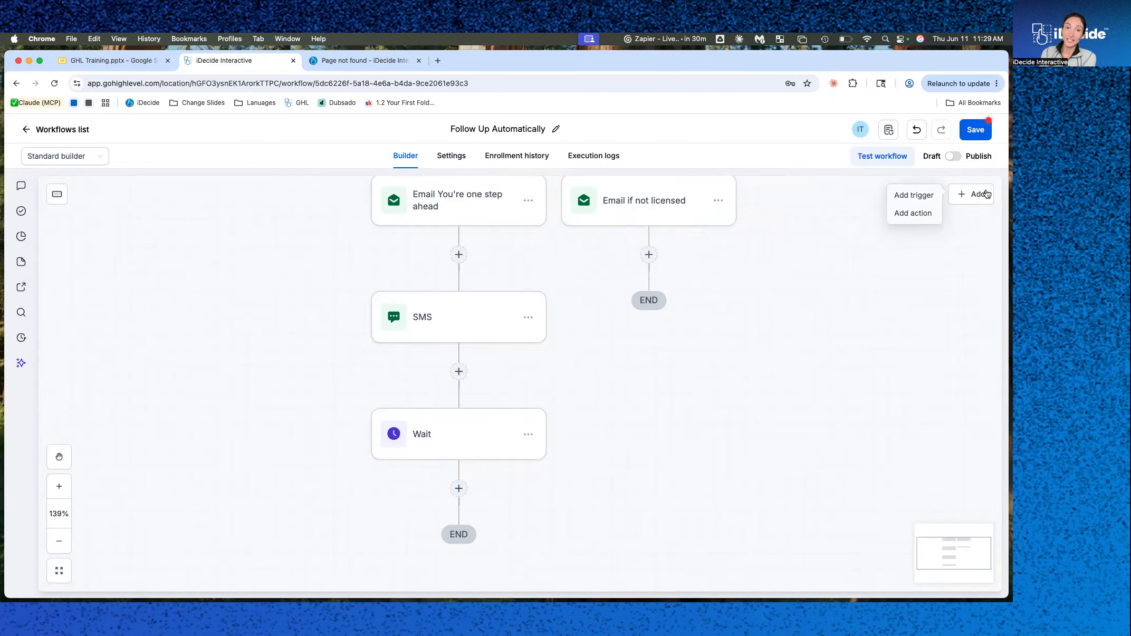
pyautogui.scroll(3, 766, 277)
pyautogui.scroll(3, 766, 277)
pyautogui.scroll(-5, 766, 276)
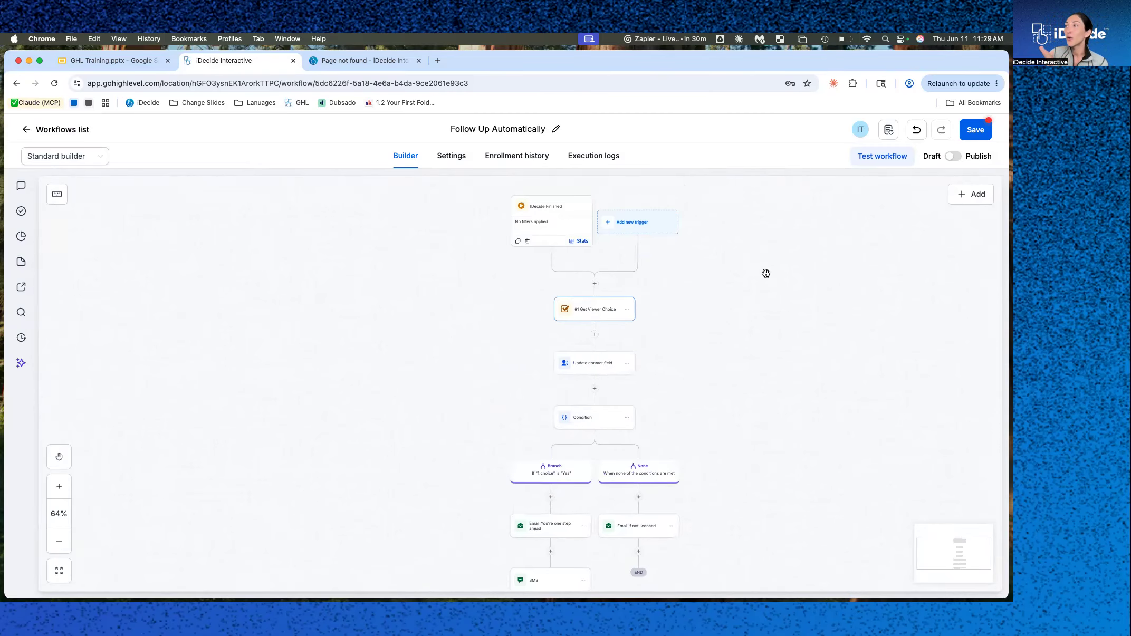
pyautogui.scroll(2, 766, 273)
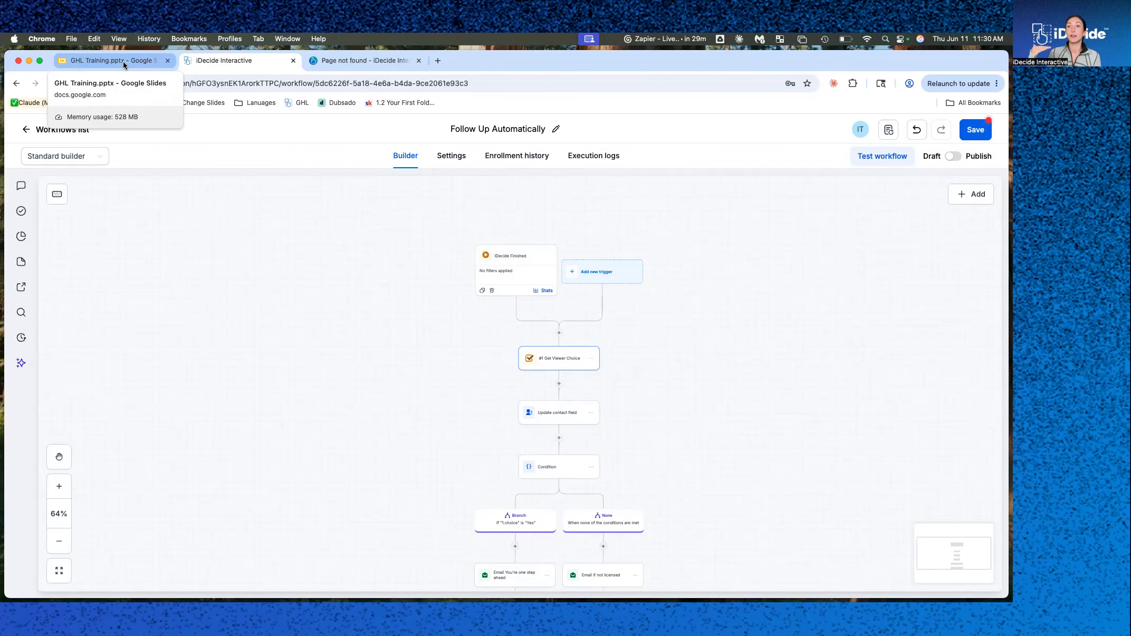
# Switch to the GHL Training slides and open the iDecide Support slide.
pyautogui.click(123, 61)
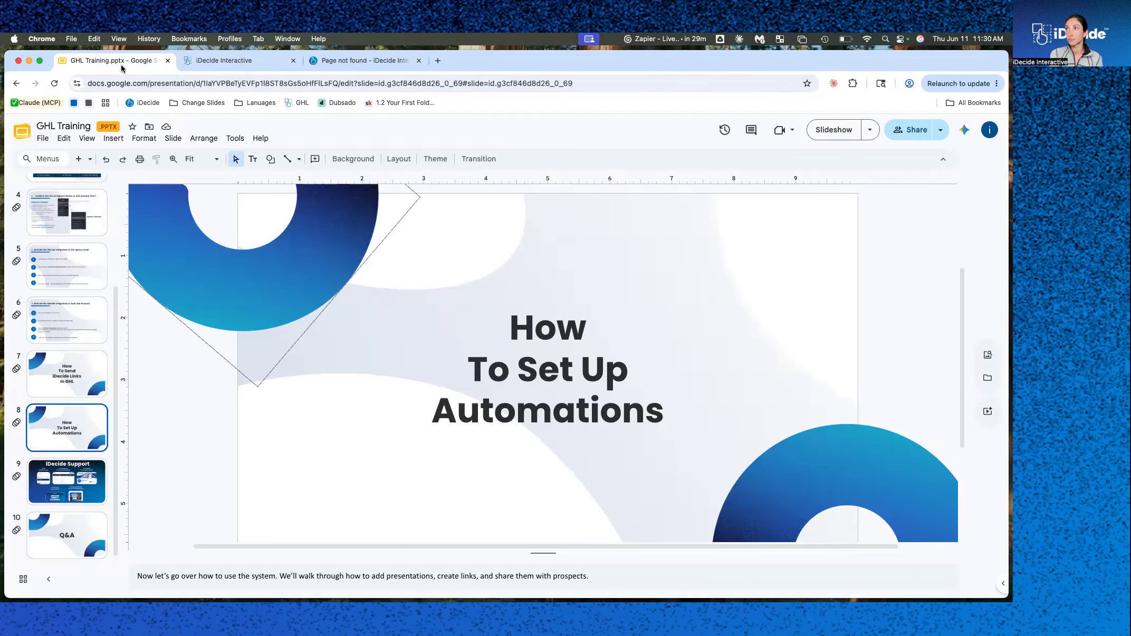
pyautogui.click(84, 481)
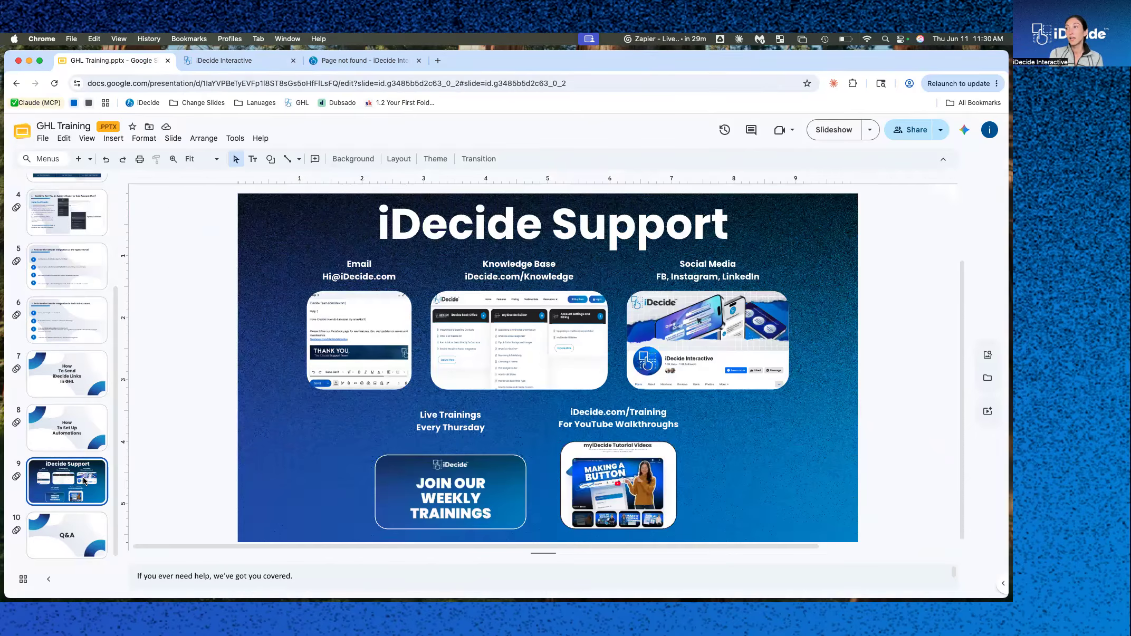
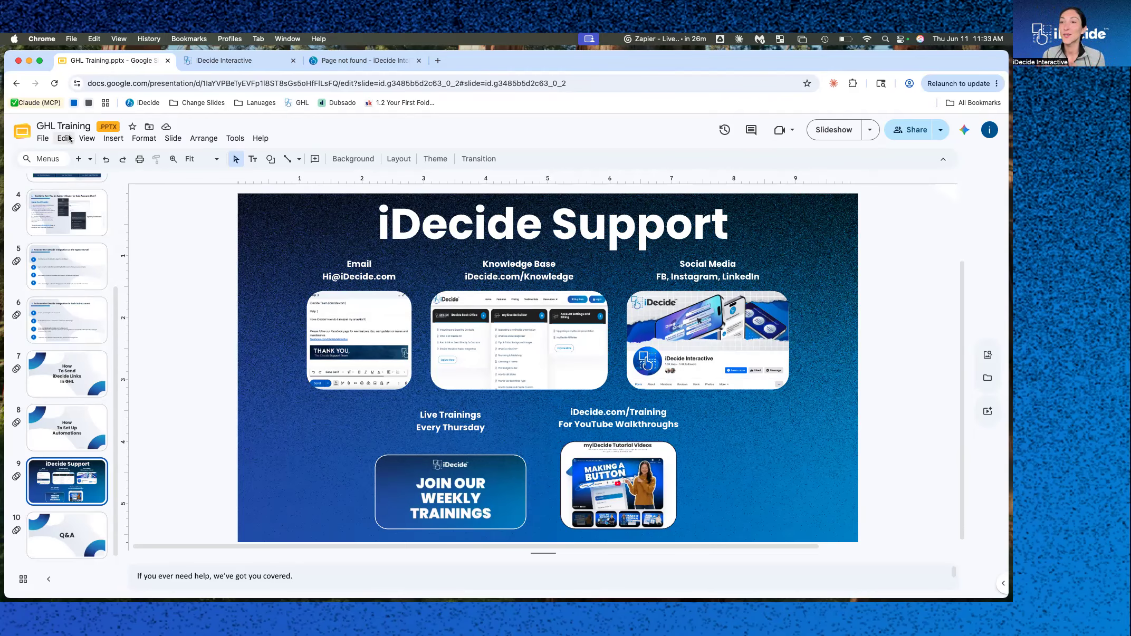
# Switch back to the GoHighLevel tab and return from the workflow builder to the workflows list.
pyautogui.click(418, 61)
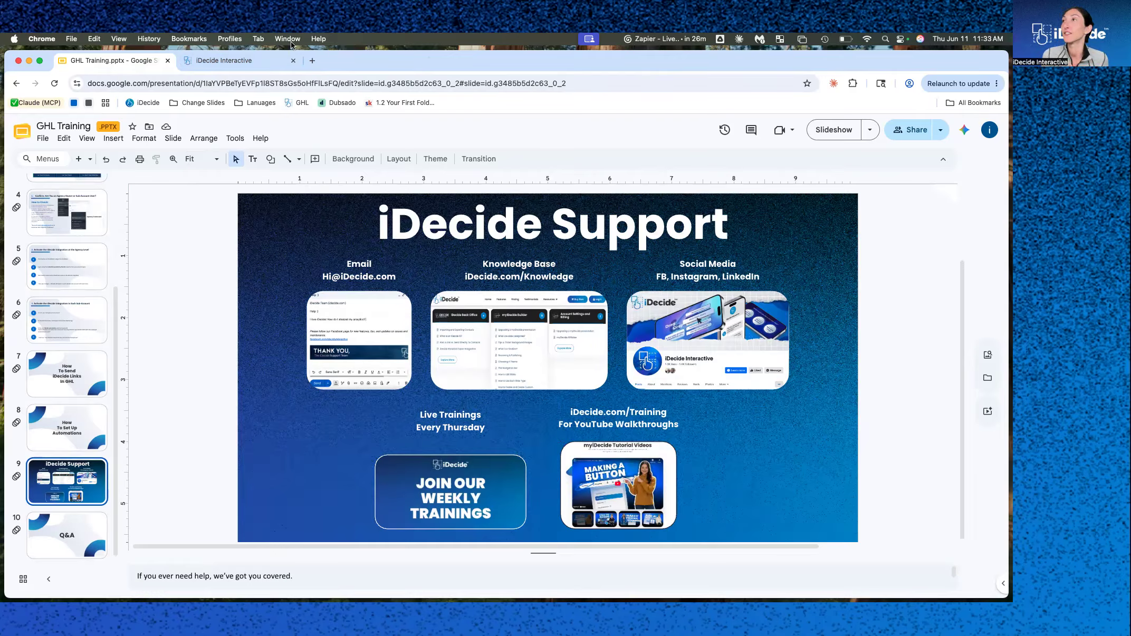
pyautogui.click(226, 62)
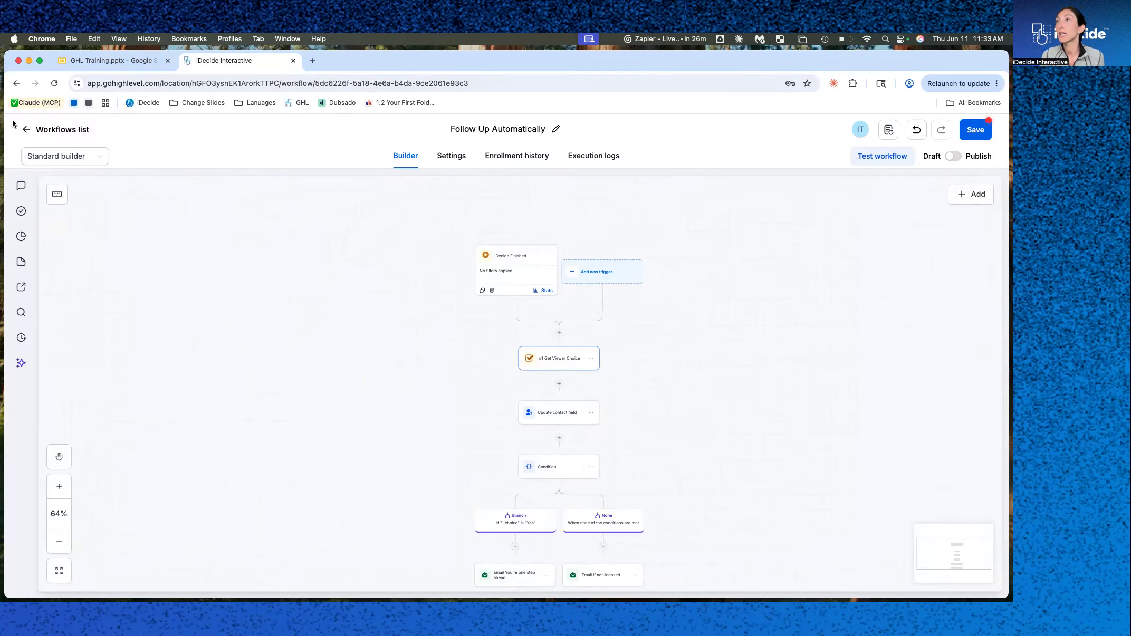
pyautogui.click(42, 131)
pyautogui.click(605, 391)
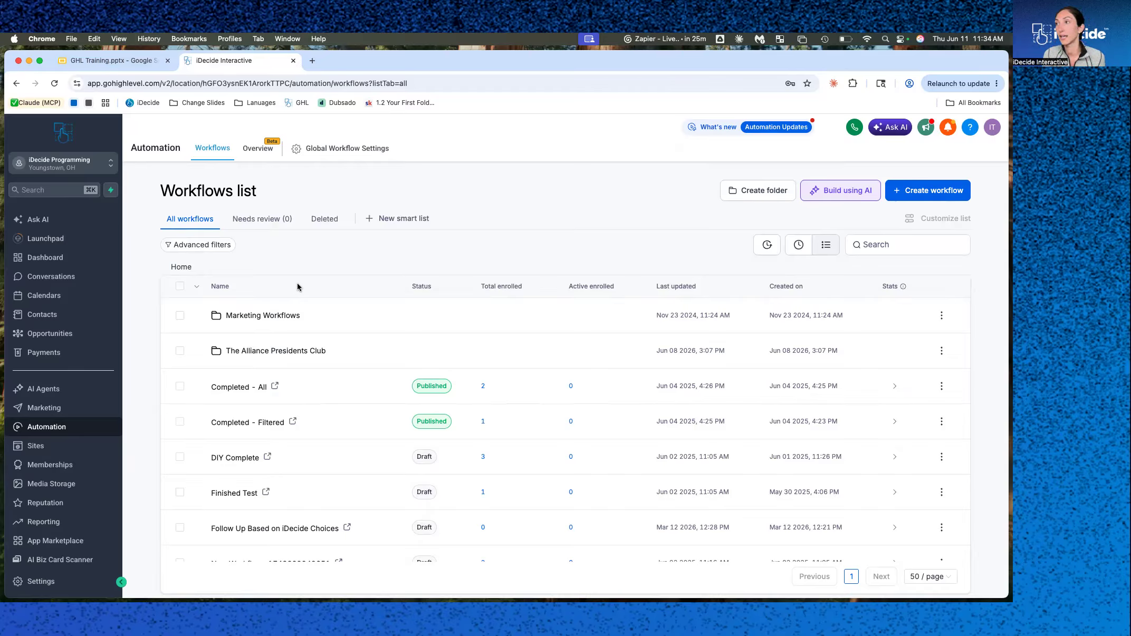
# Browse the existing workflows in the list.
pyautogui.scroll(-15, 263, 502)
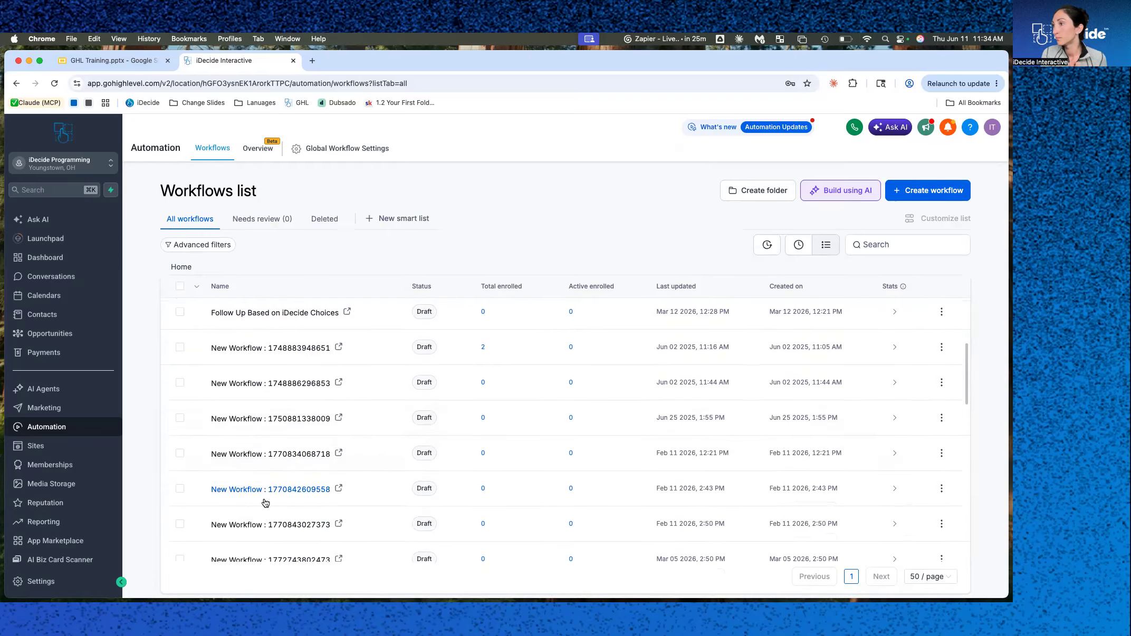
pyautogui.scroll(-3, 263, 501)
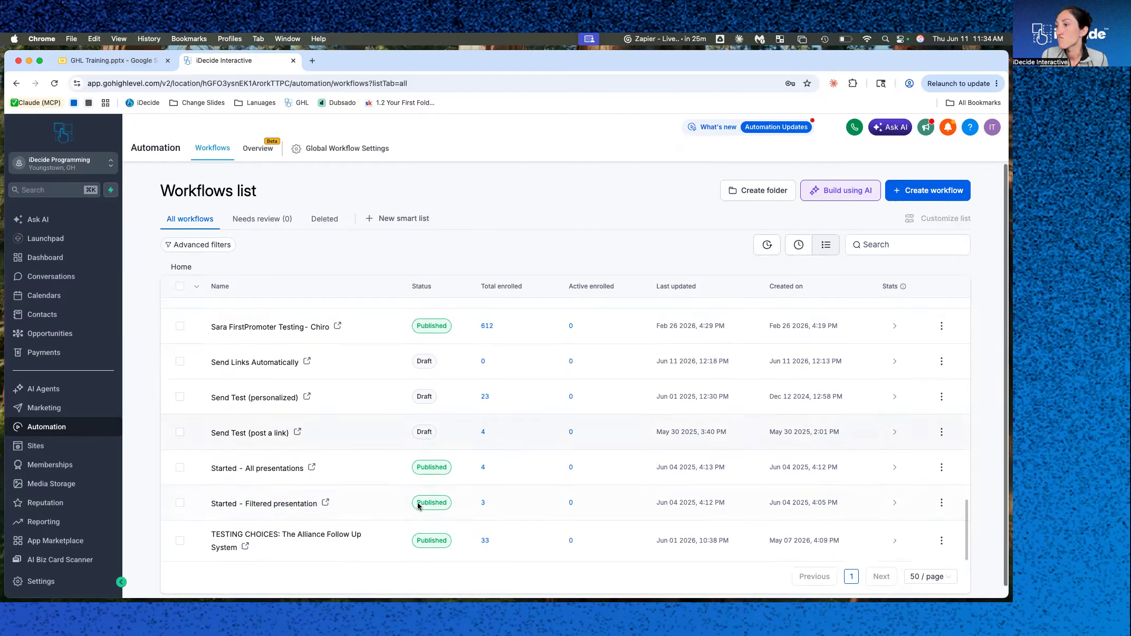
pyautogui.scroll(8, 308, 536)
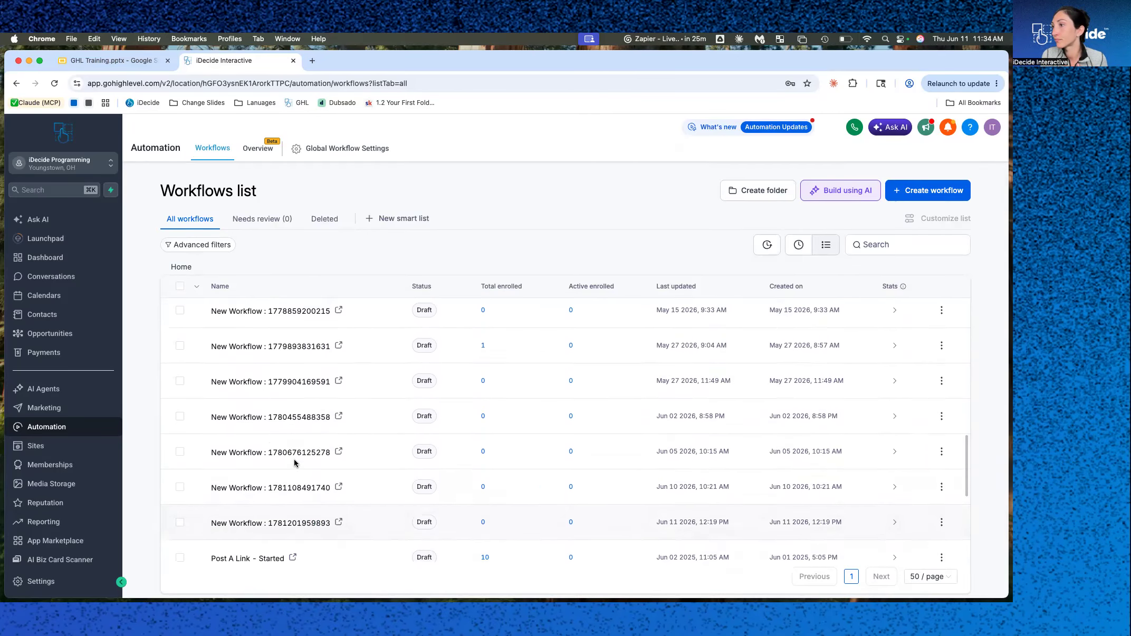
pyautogui.scroll(10, 371, 433)
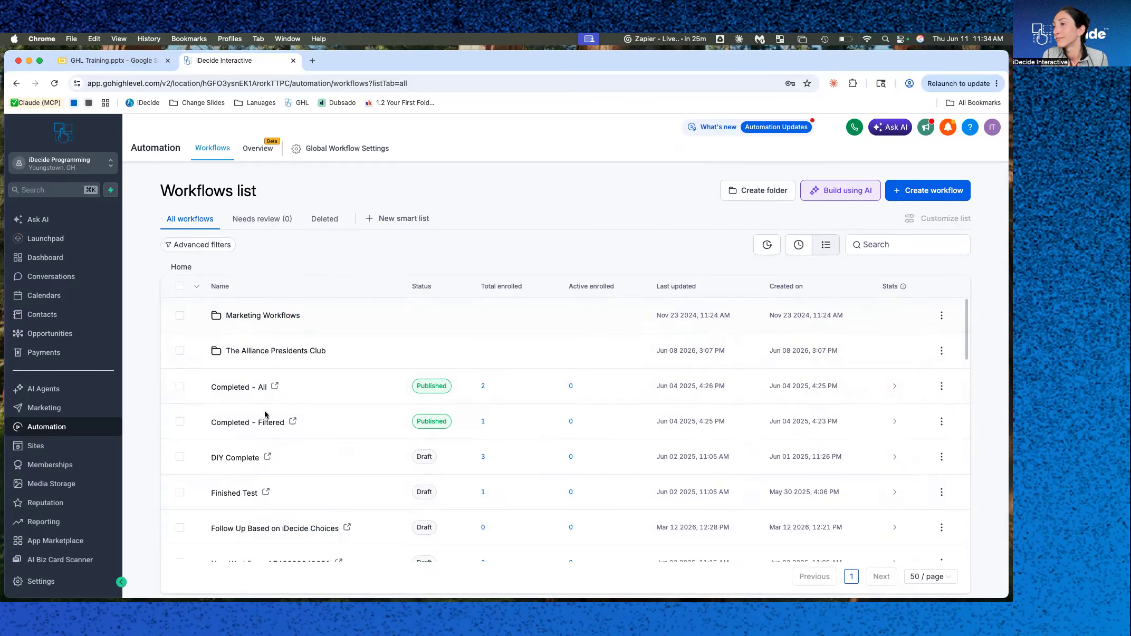
pyautogui.scroll(-3, 265, 414)
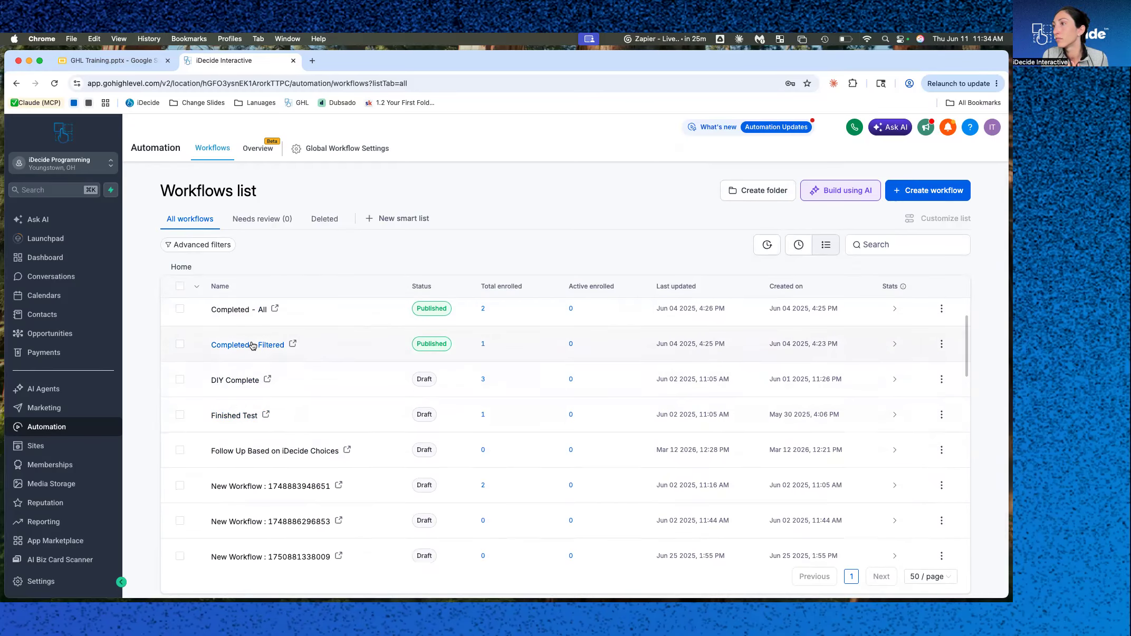
# Create a new workflow from a template, filtering by Convert Lead and choosing the 'Send replies to inbound WhatsApp messages' recipe.
pyautogui.click(908, 191)
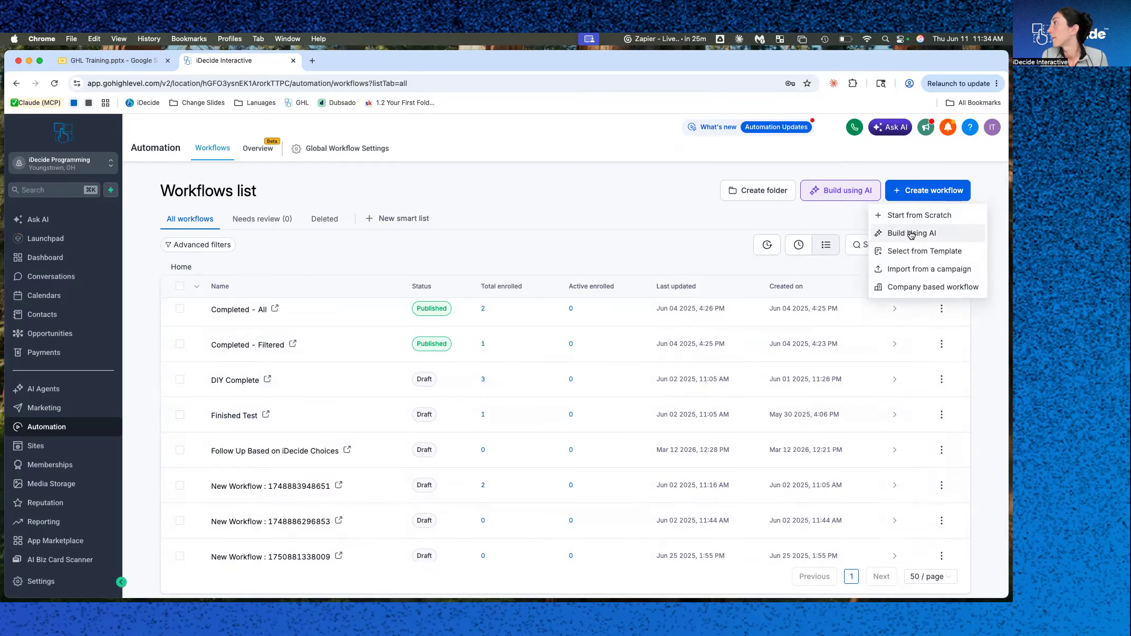
pyautogui.click(911, 252)
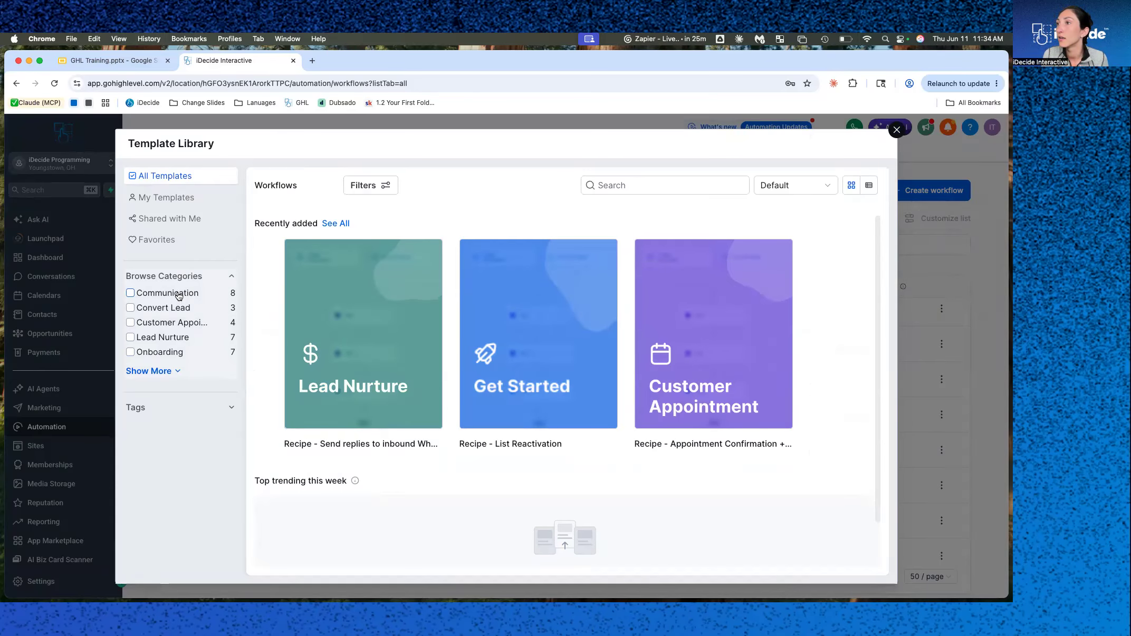
pyautogui.click(173, 312)
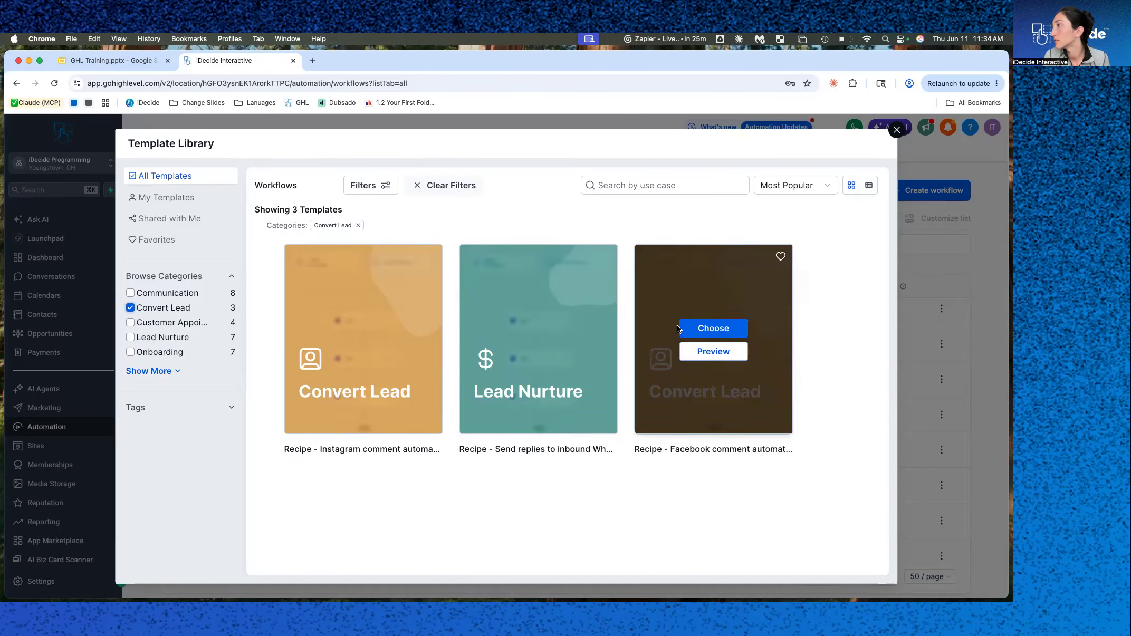
pyautogui.click(541, 330)
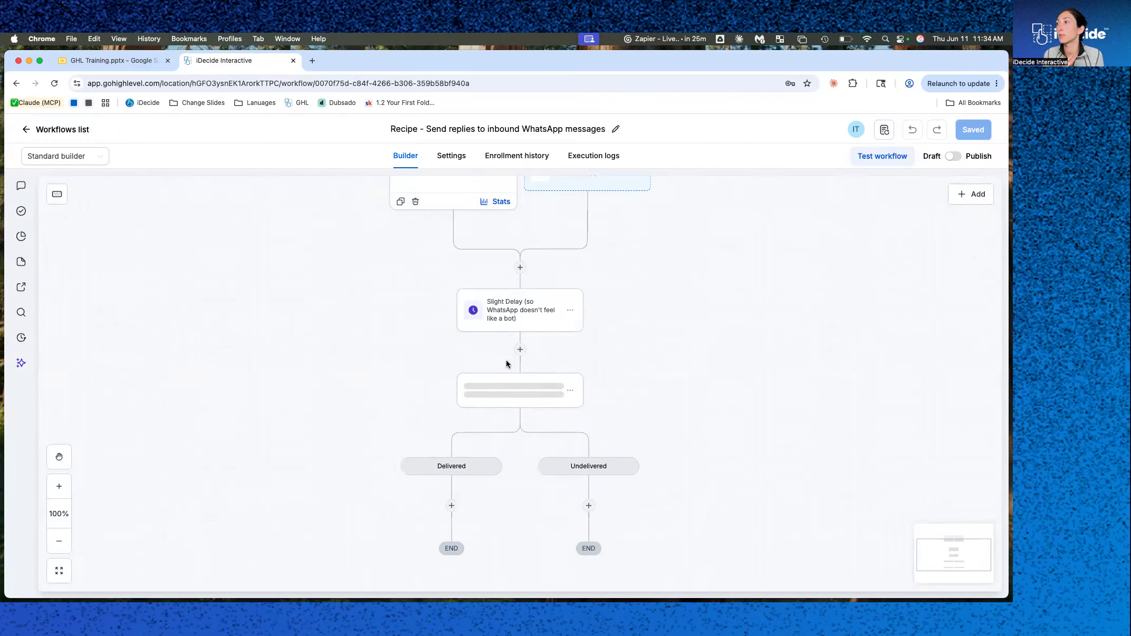
# Inspect the template's WhatsApp action settings, then go back to the workflows list.
pyautogui.scroll(3, 502, 270)
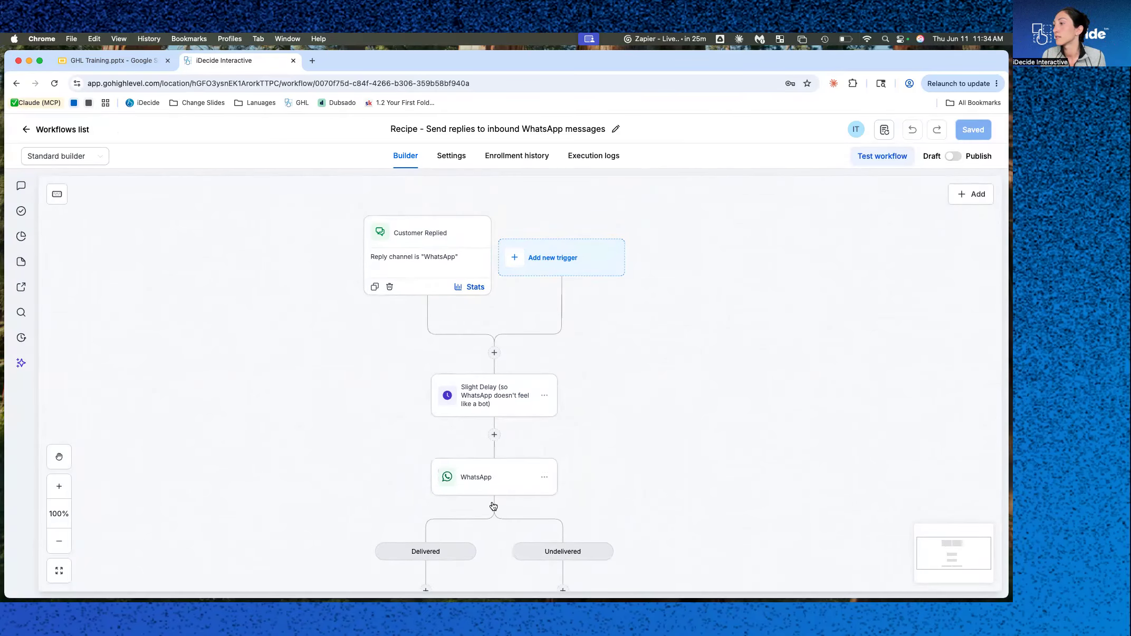
pyautogui.scroll(-2, 491, 517)
pyautogui.click(505, 424)
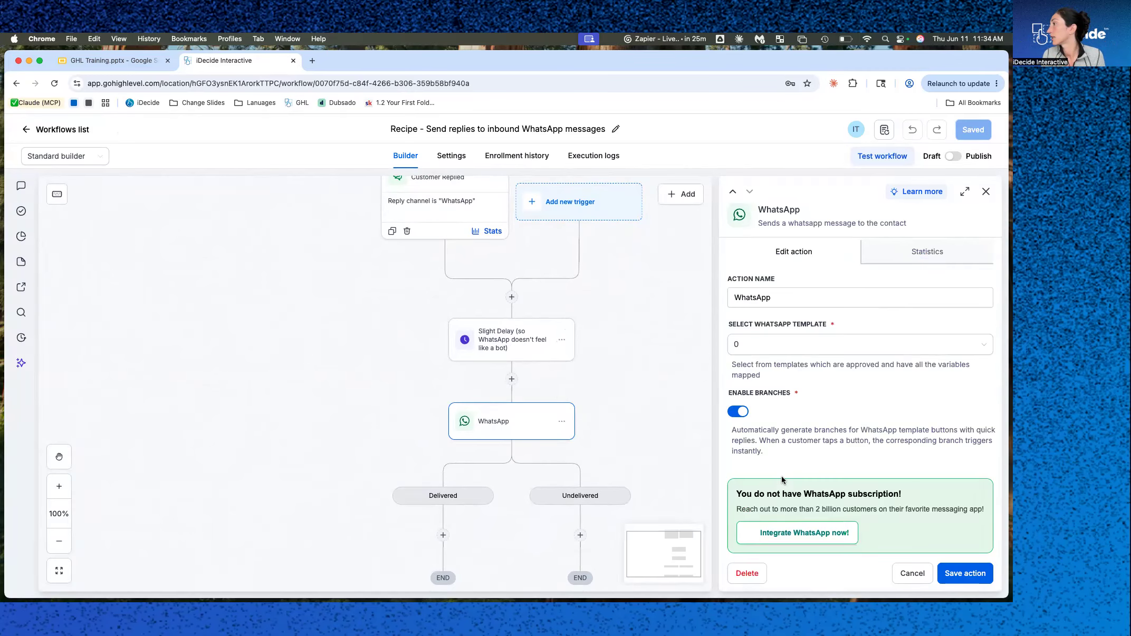
pyautogui.scroll(-1, 781, 479)
pyautogui.scroll(1, 781, 480)
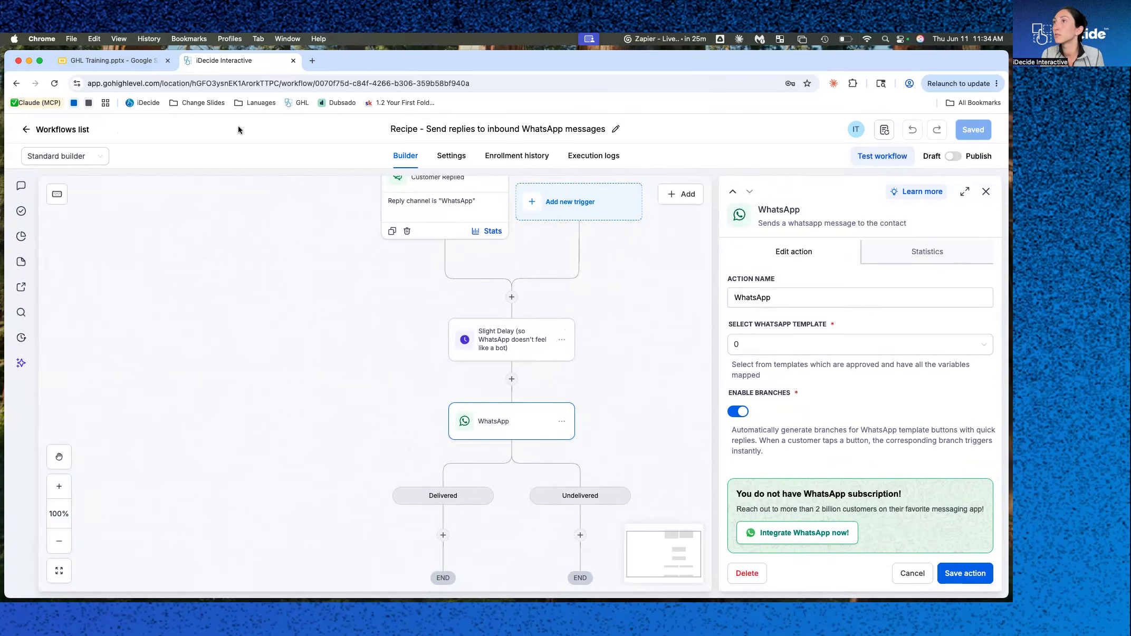
pyautogui.click(30, 131)
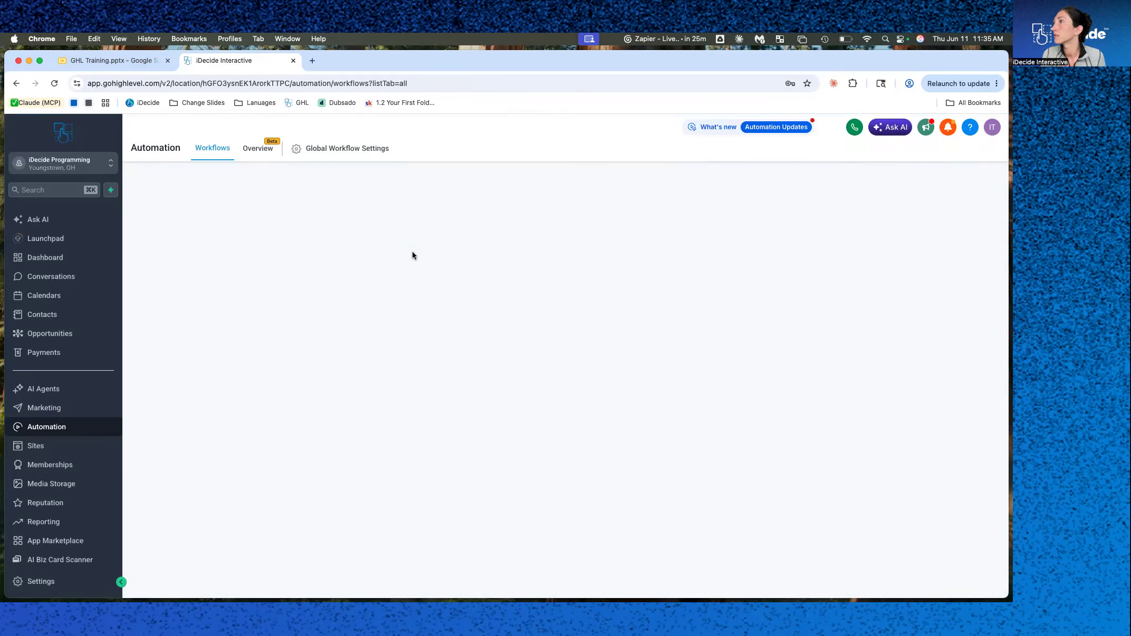
# Create a workflow from the Lead Nurture template 'Recipe - Long Term Nurture/Reactivation Email Sequence'.
pyautogui.click(924, 188)
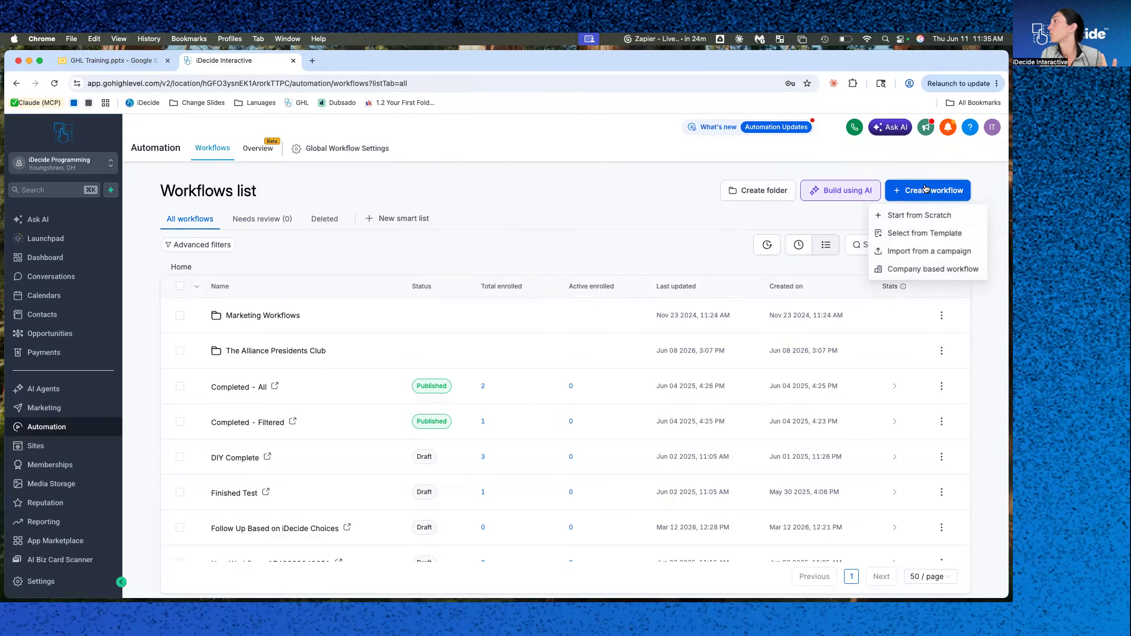
pyautogui.click(919, 239)
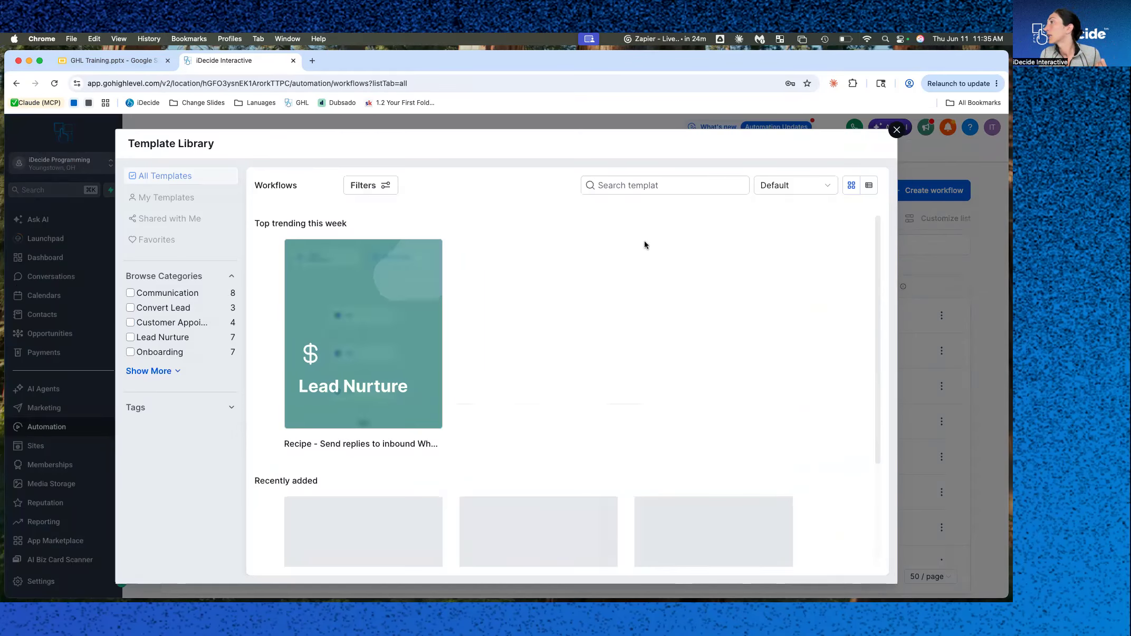
pyautogui.click(176, 337)
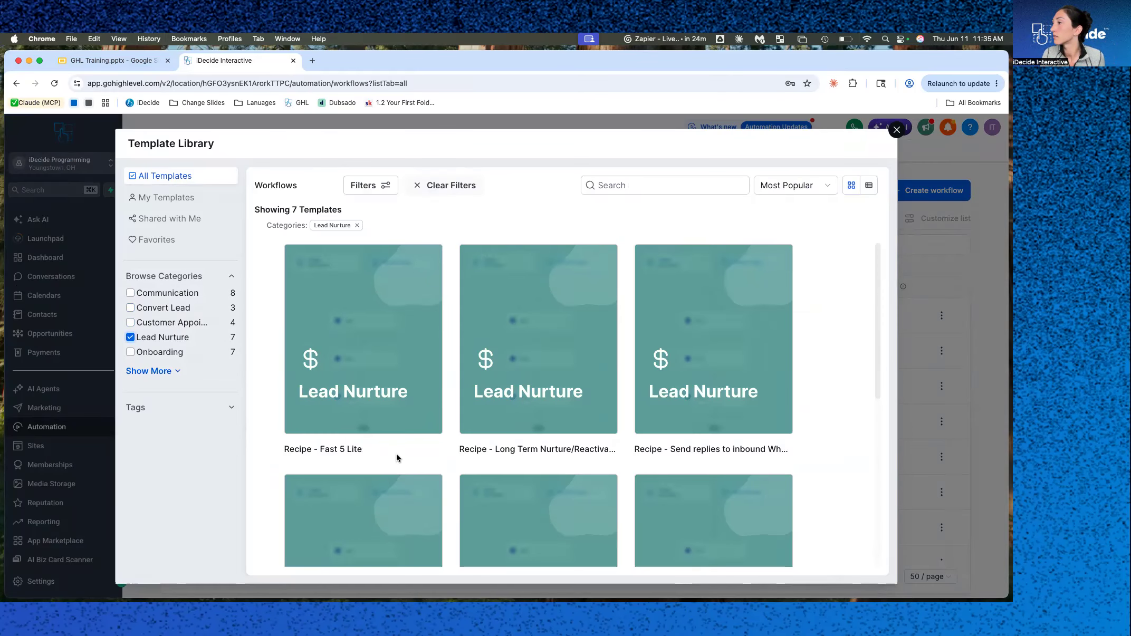
pyautogui.scroll(-2, 395, 454)
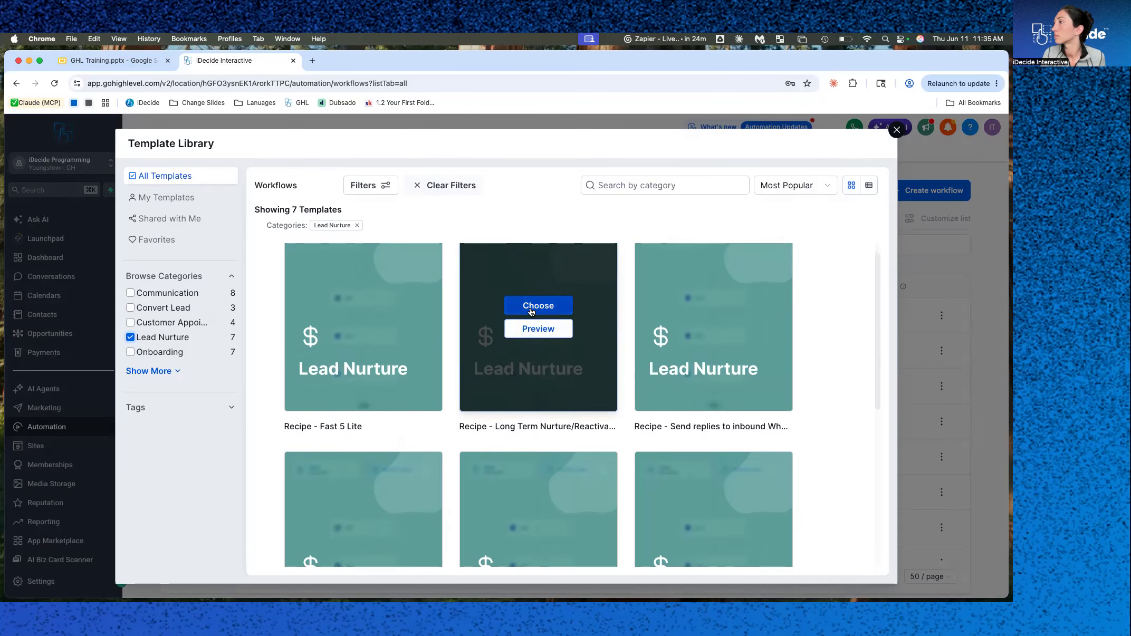
pyautogui.click(532, 309)
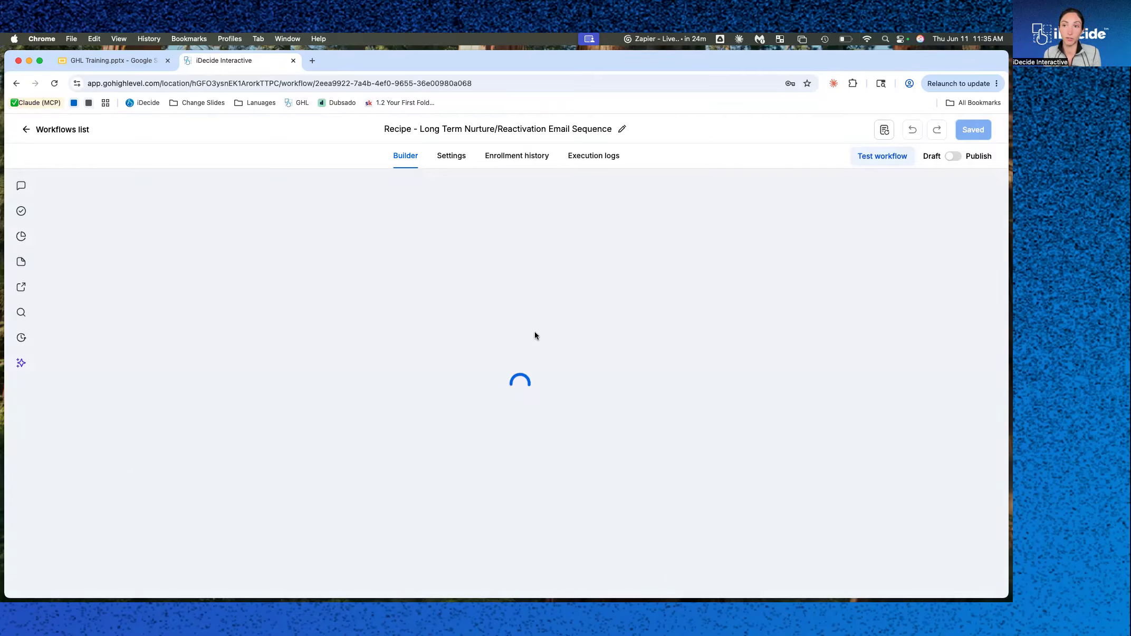
# Review the sequence of monthly waits and emails in the nurture workflow.
pyautogui.scroll(-5, 530, 466)
pyautogui.hscroll(-1, 529, 465)
pyautogui.scroll(-4, 542, 461)
pyautogui.scroll(-1, 543, 461)
pyautogui.scroll(6, 542, 462)
pyautogui.scroll(-2, 543, 464)
pyautogui.scroll(6, 542, 464)
pyautogui.scroll(-2, 549, 435)
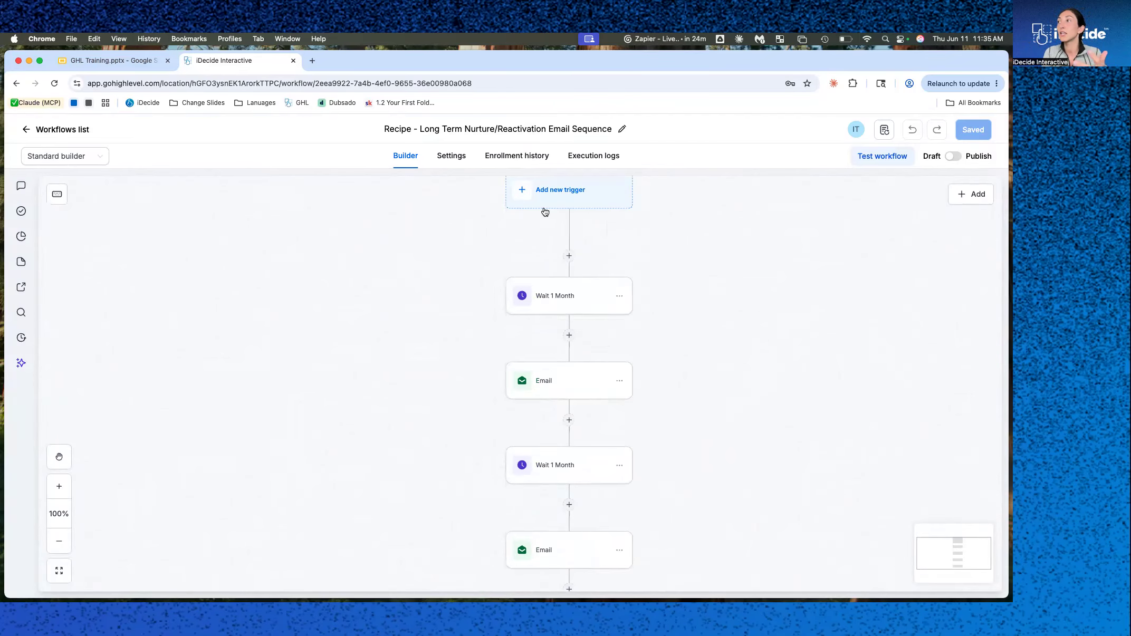
pyautogui.scroll(-3, 555, 391)
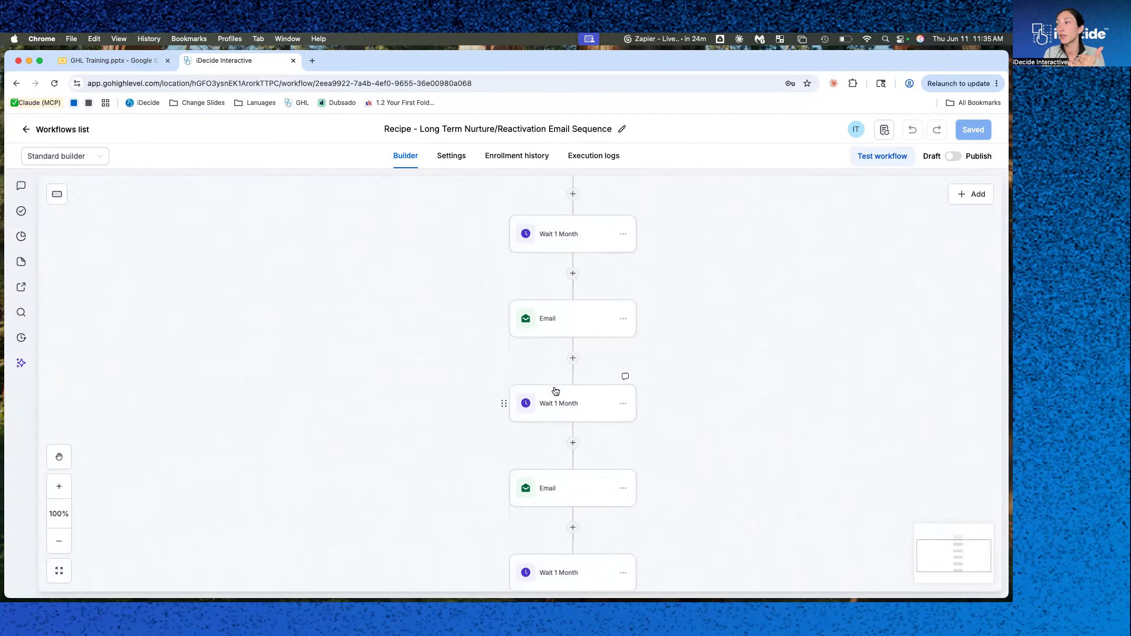
pyautogui.scroll(2, 550, 456)
pyautogui.scroll(-1, 533, 460)
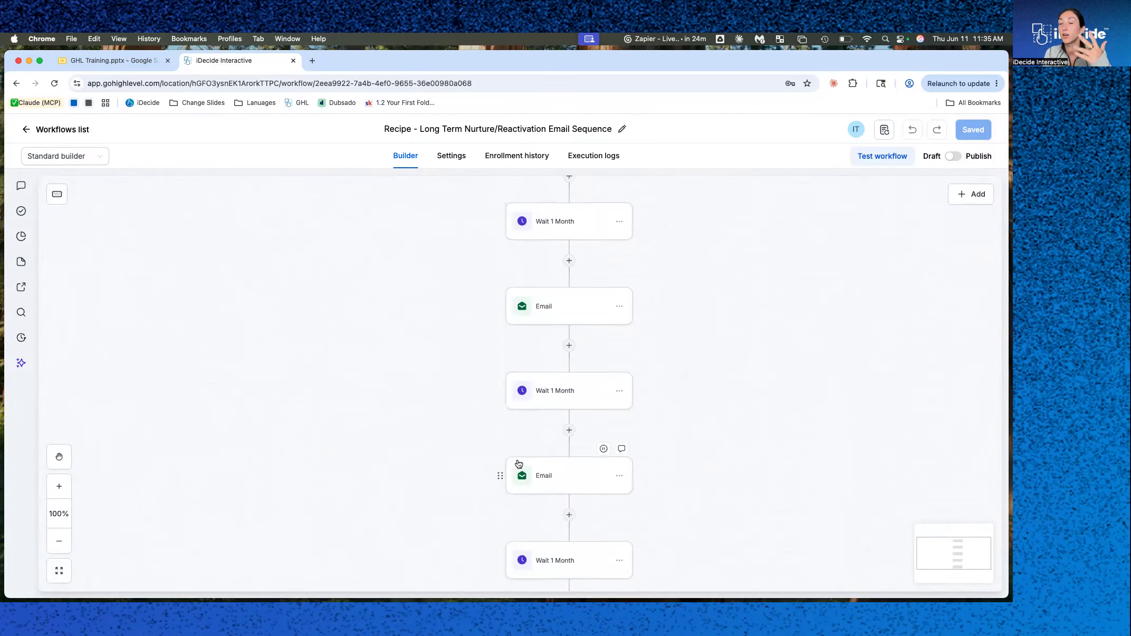
pyautogui.hscroll(-1, 519, 465)
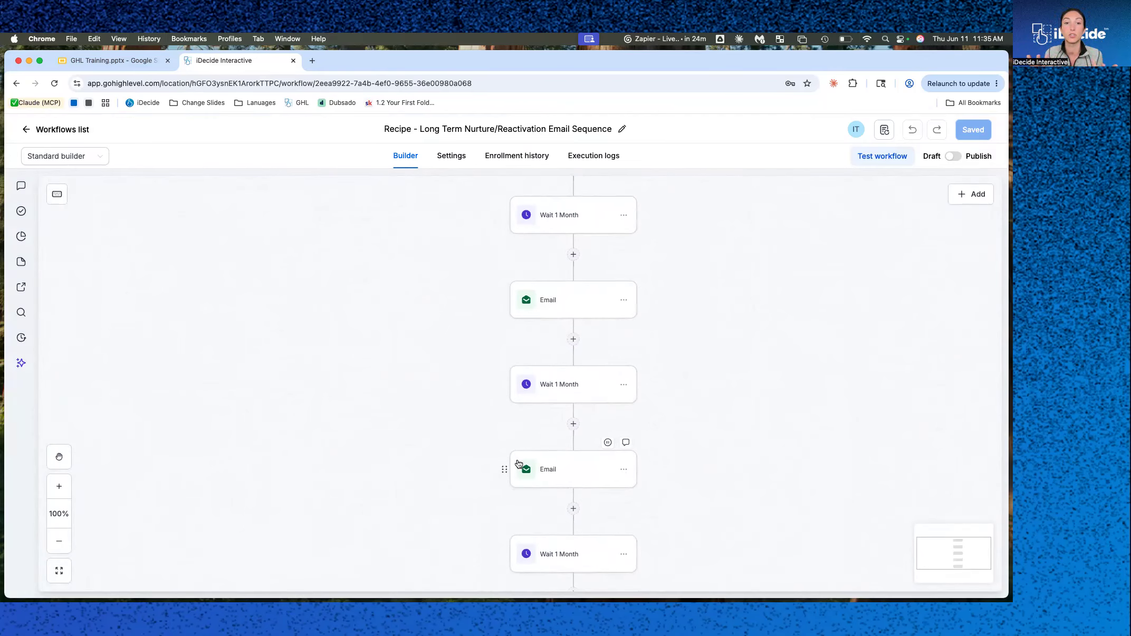
pyautogui.scroll(4, 457, 406)
pyautogui.hscroll(3, 457, 406)
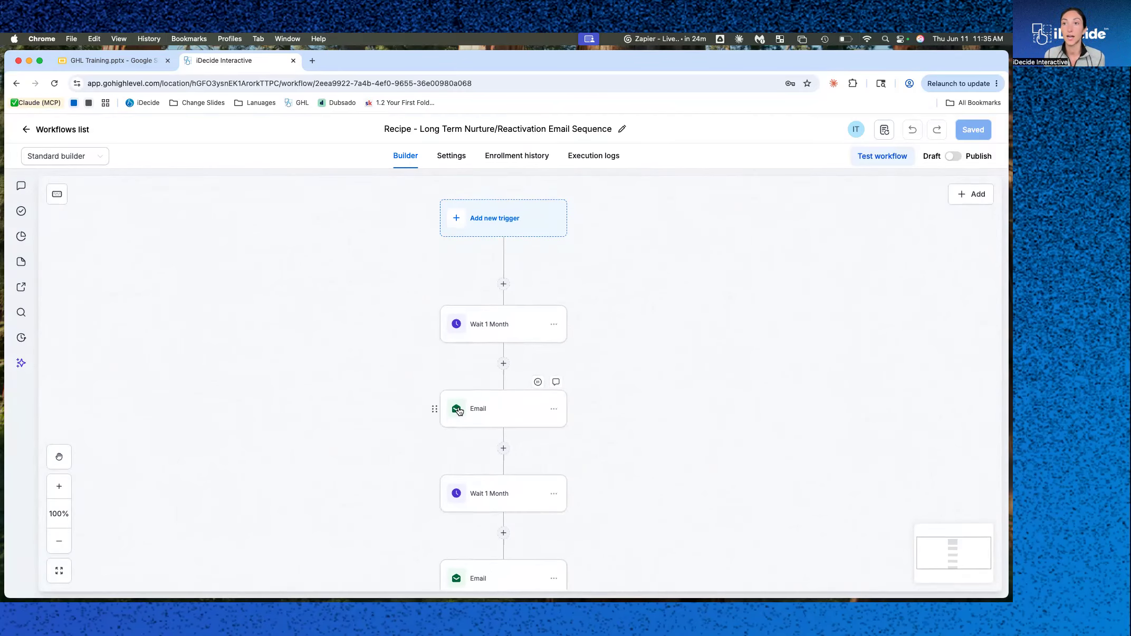
pyautogui.scroll(5, 458, 422)
pyautogui.scroll(-2, 457, 428)
pyautogui.scroll(-4, 378, 401)
pyautogui.hscroll(-1, 378, 401)
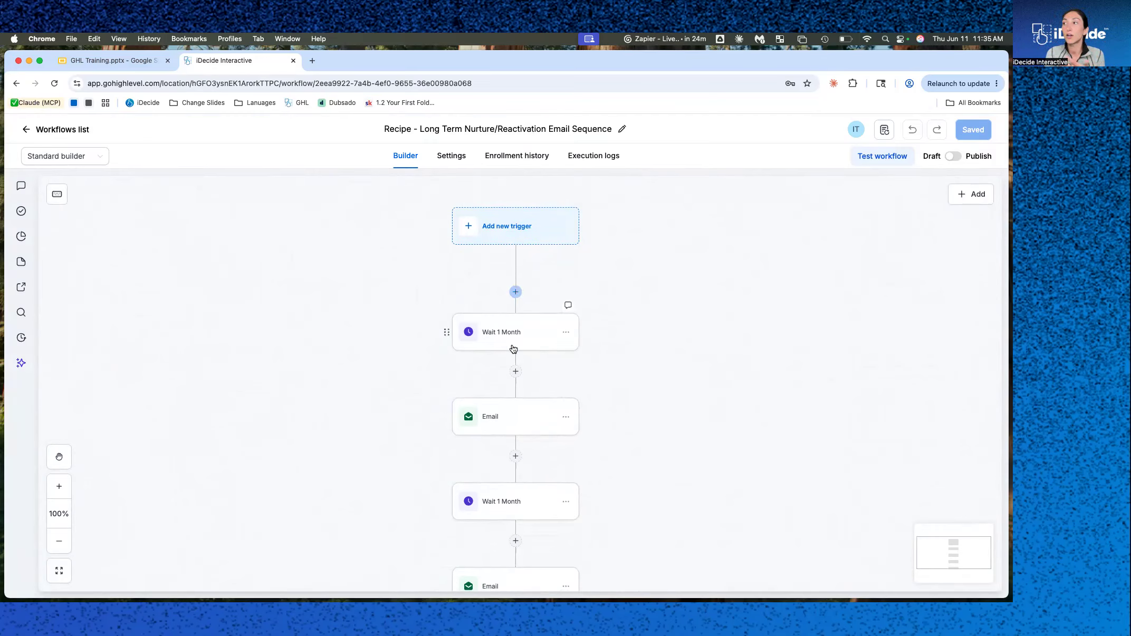
# Insert a Create Personalized iDecide Link action at the top, using The Alliance iDecide and sender {{user.id}}, and save it.
pyautogui.click(516, 292)
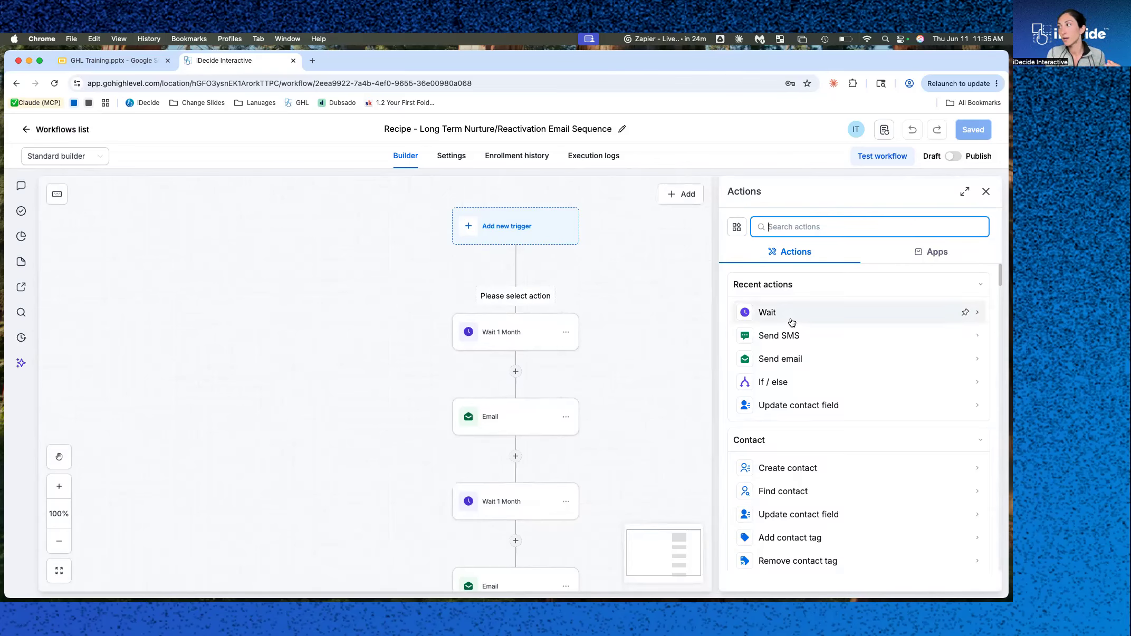
pyautogui.write('idecide')
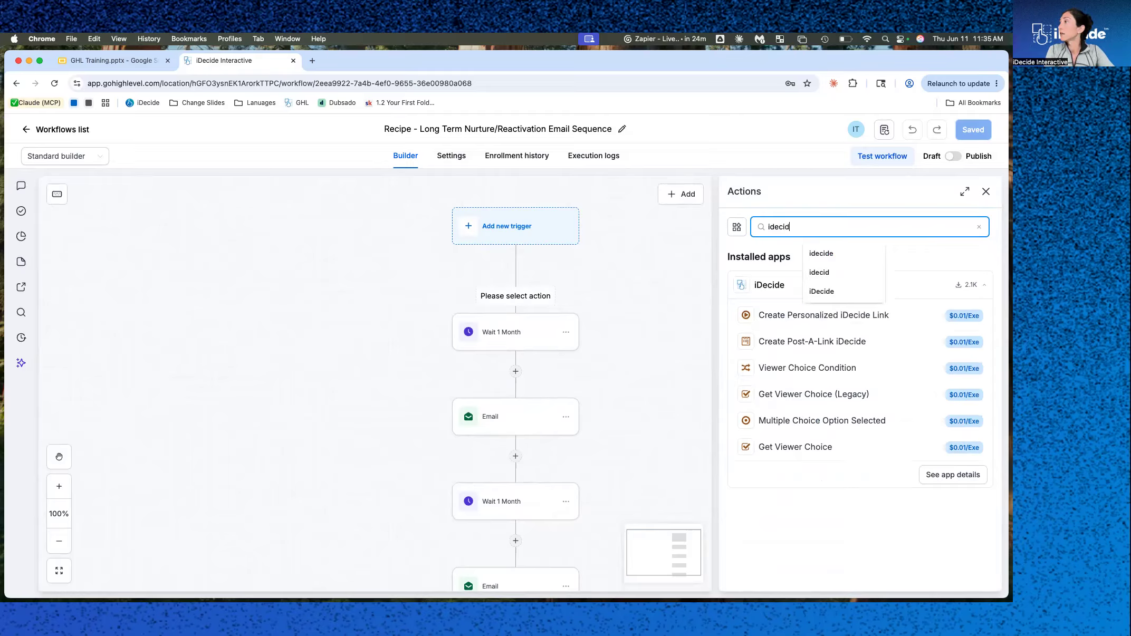
pyautogui.click(790, 313)
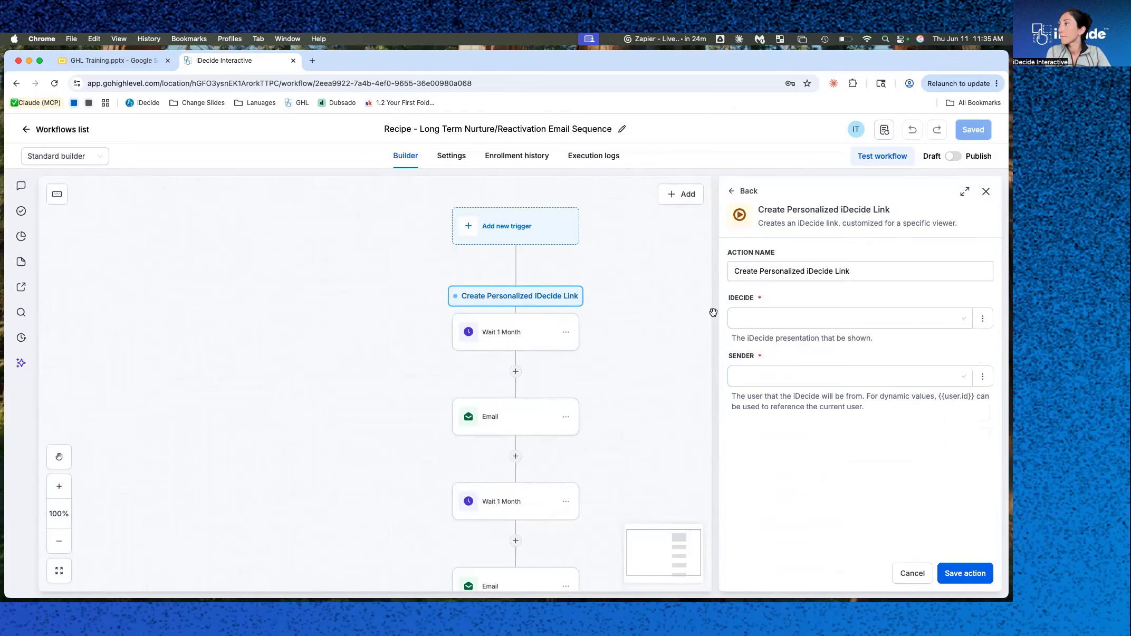
pyautogui.click(778, 323)
pyautogui.click(778, 342)
pyautogui.click(878, 377)
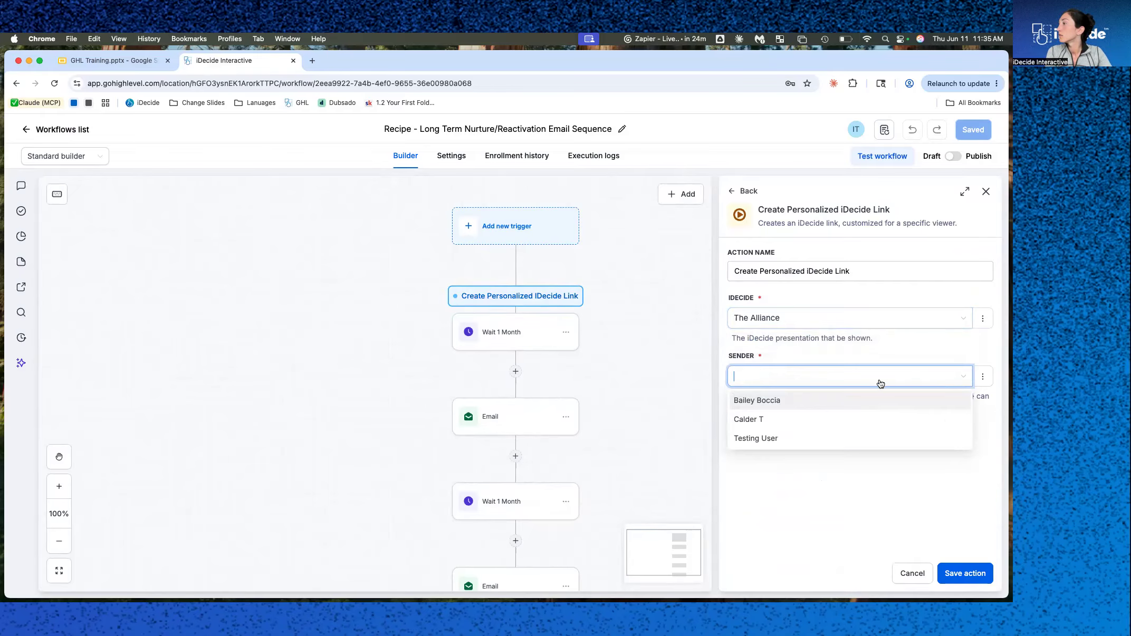
pyautogui.click(983, 376)
pyautogui.click(949, 422)
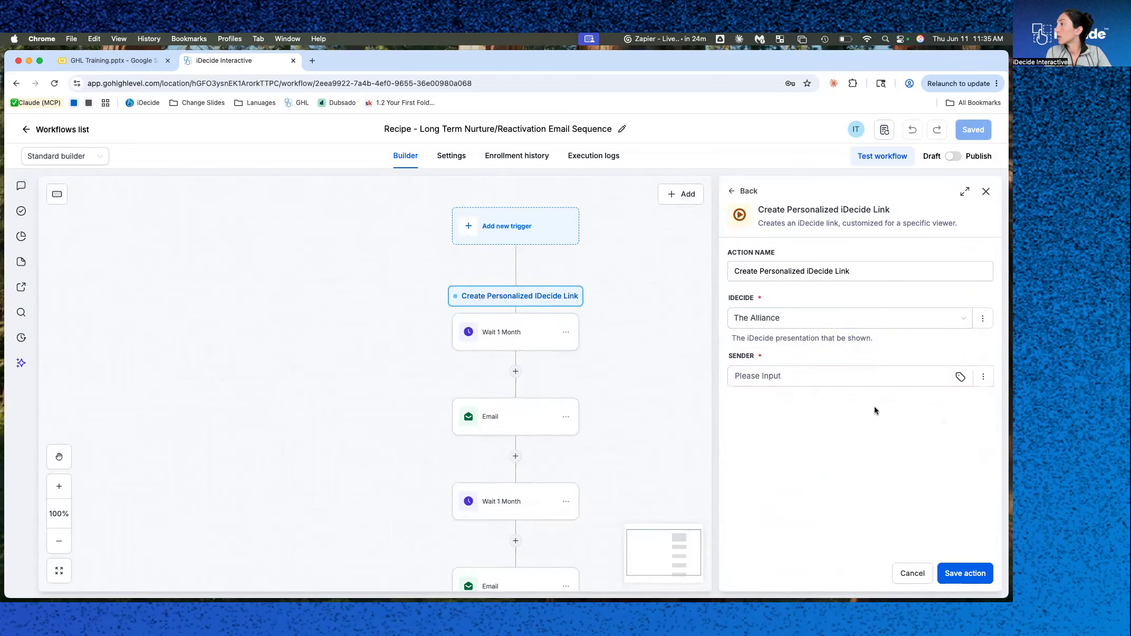
pyautogui.click(960, 376)
pyautogui.click(786, 480)
pyautogui.scroll(-2, 786, 522)
pyautogui.click(775, 577)
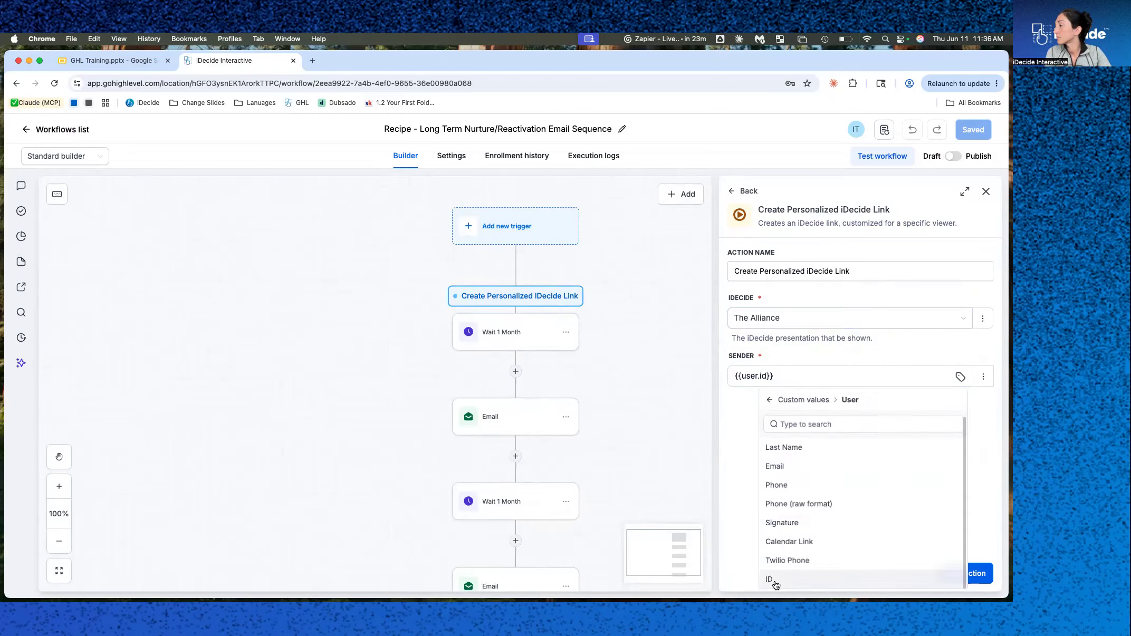
pyautogui.click(972, 575)
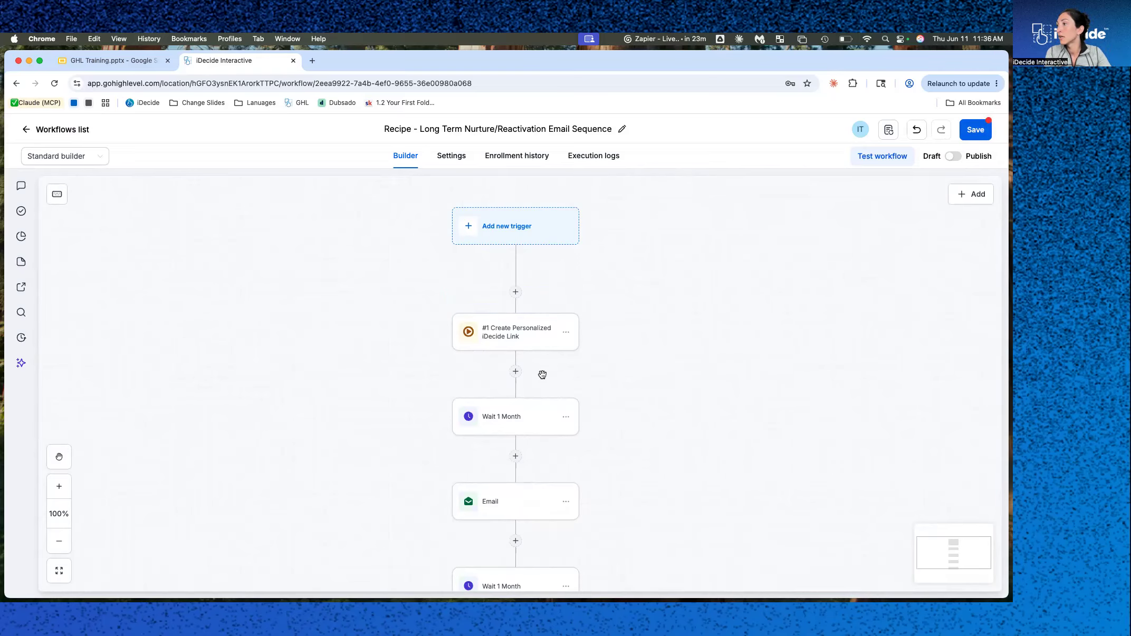
# Try adding the personalized iDecide URL and the line 'I created this interactive experience for you' to the first nurture email, then discard it.
pyautogui.click(495, 505)
pyautogui.scroll(-5, 928, 438)
pyautogui.click(903, 415)
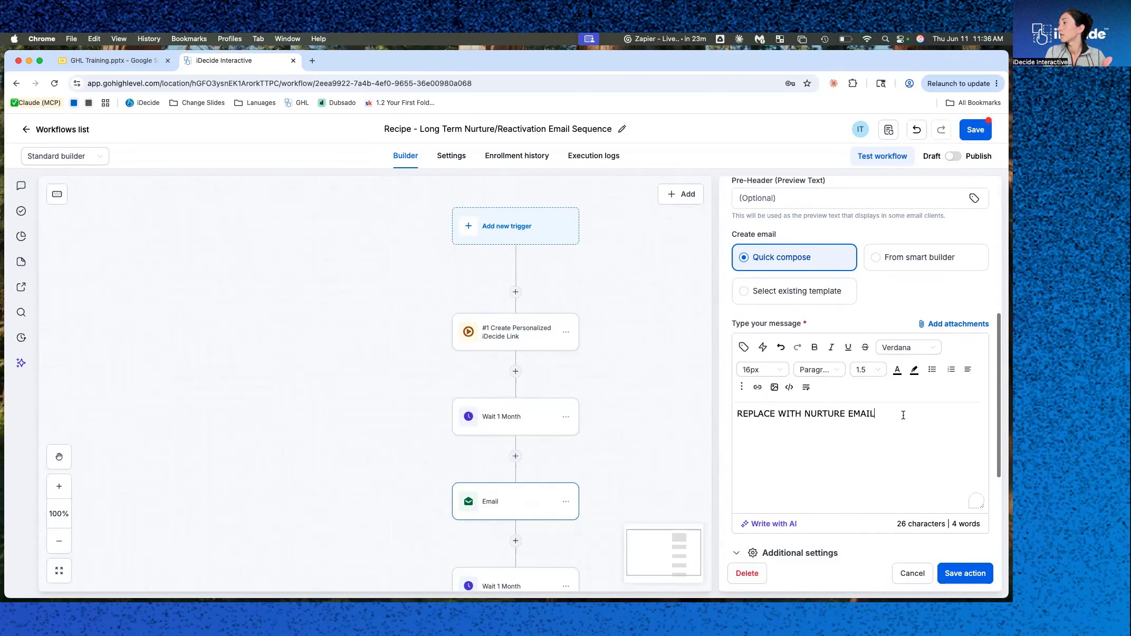
pyautogui.press('Return')
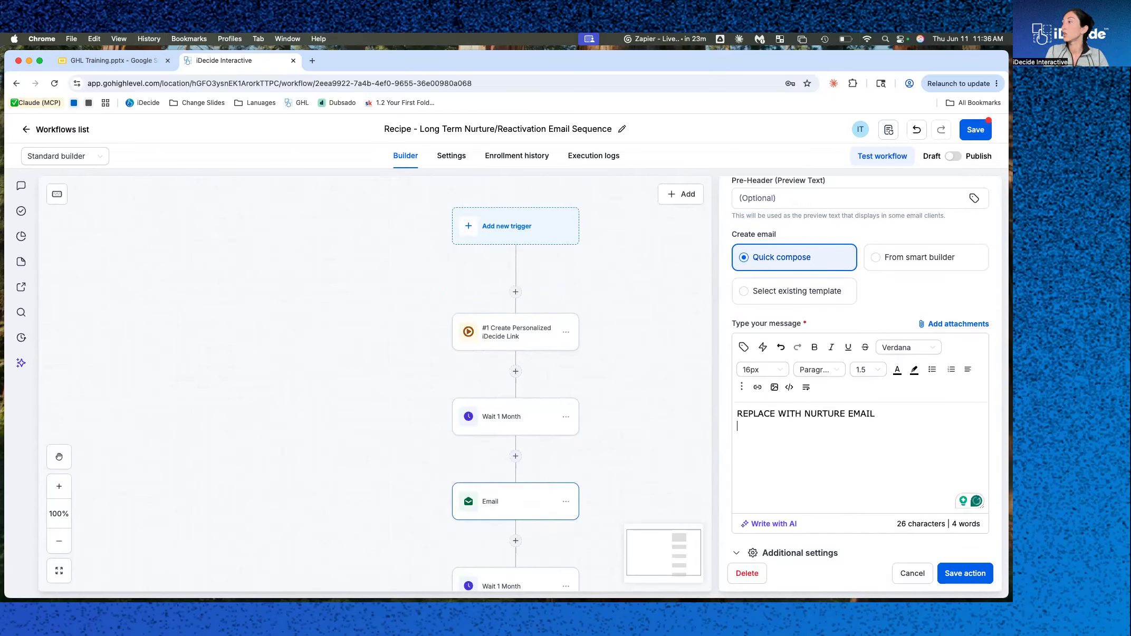
pyautogui.click(744, 347)
pyautogui.scroll(-4, 783, 456)
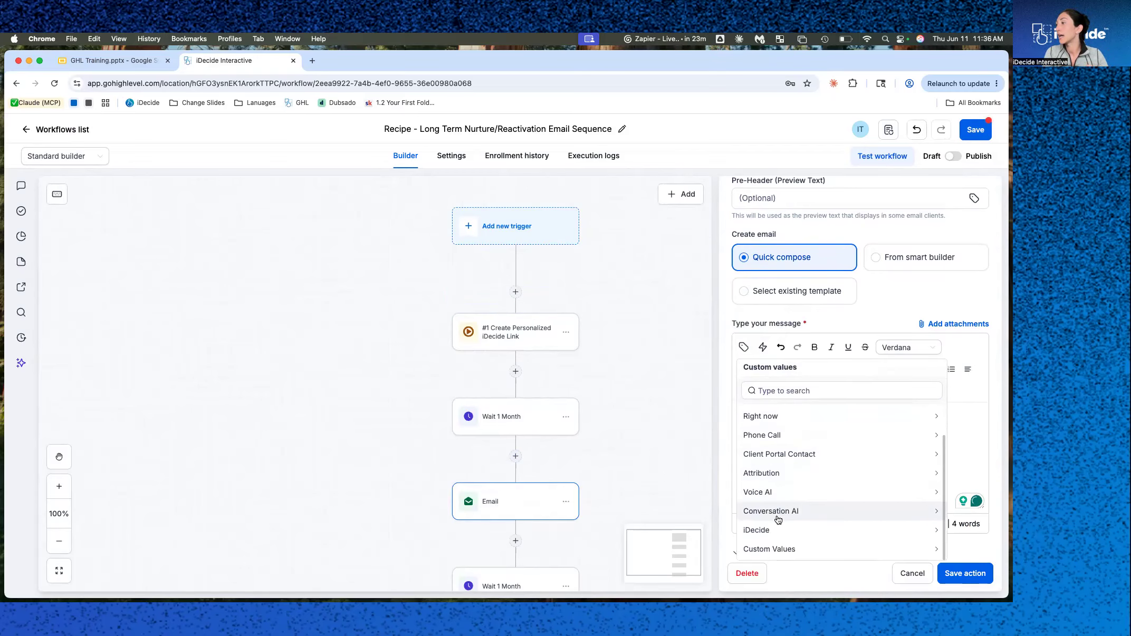
pyautogui.click(775, 530)
pyautogui.click(791, 417)
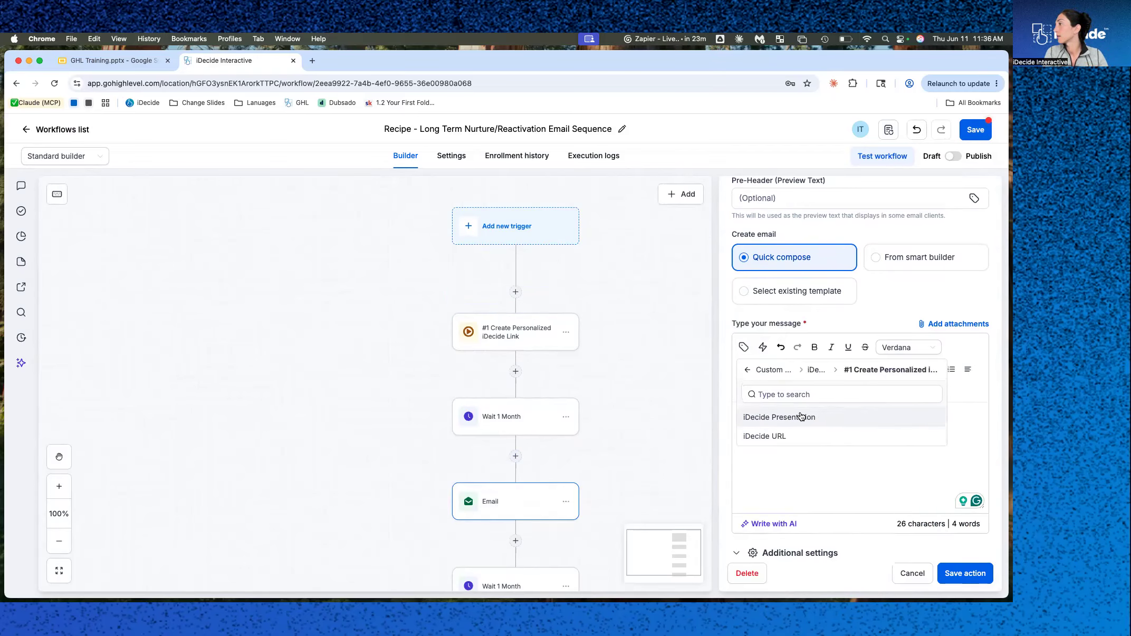
pyautogui.click(780, 437)
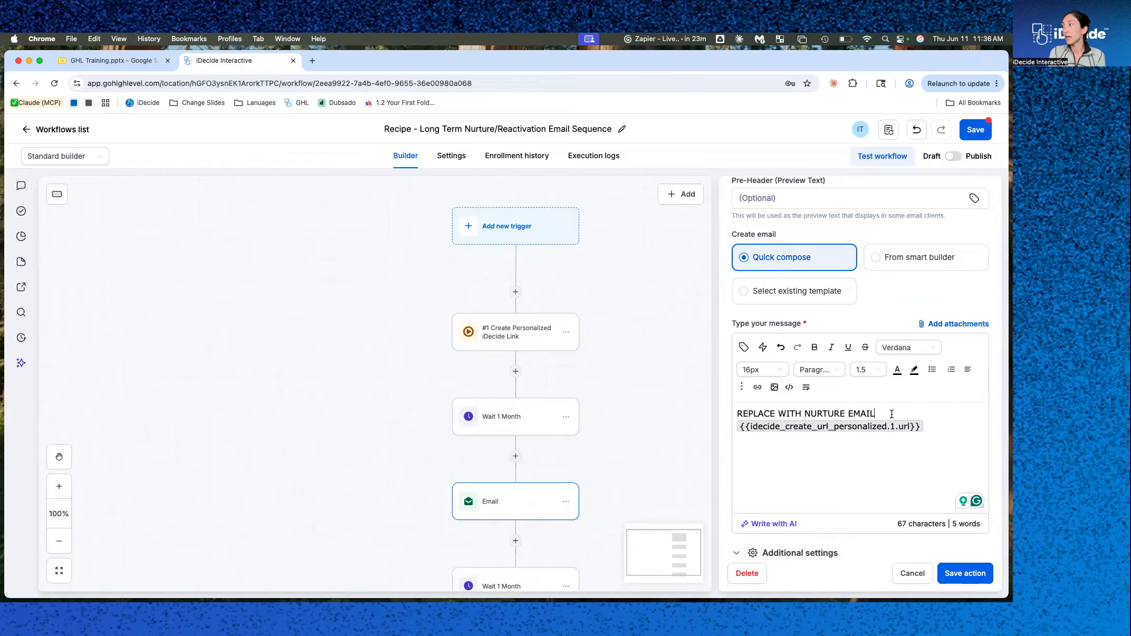
pyautogui.press('Return')
pyautogui.press('Return')
pyautogui.write('I c')
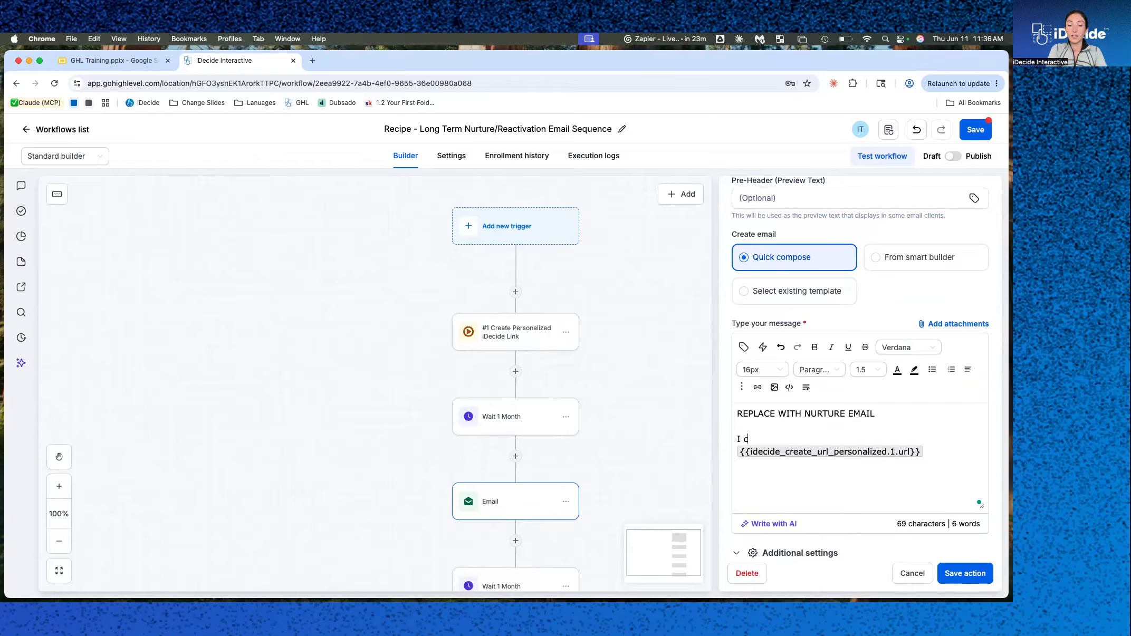
pyautogui.write('reated this interactive experience for you:')
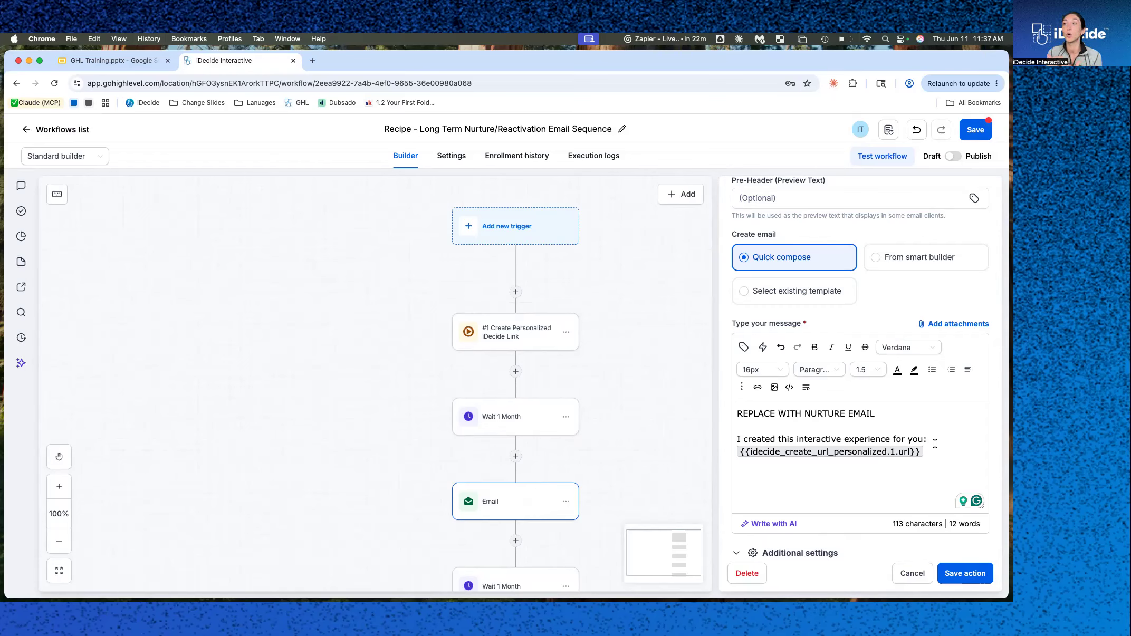
pyautogui.scroll(-3, 544, 446)
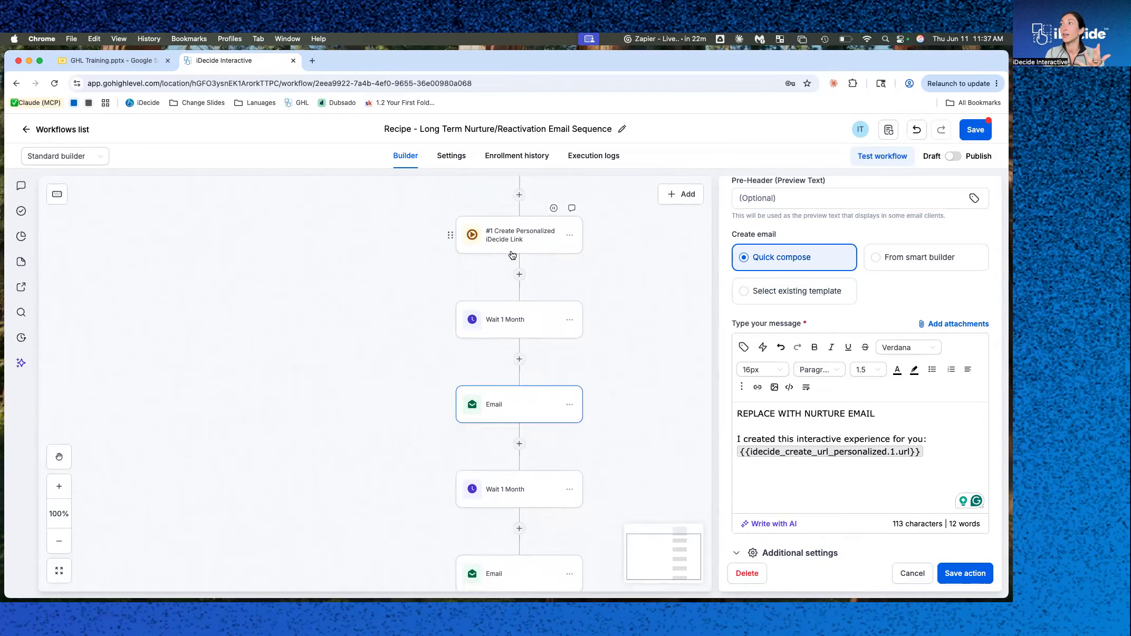
pyautogui.click(499, 568)
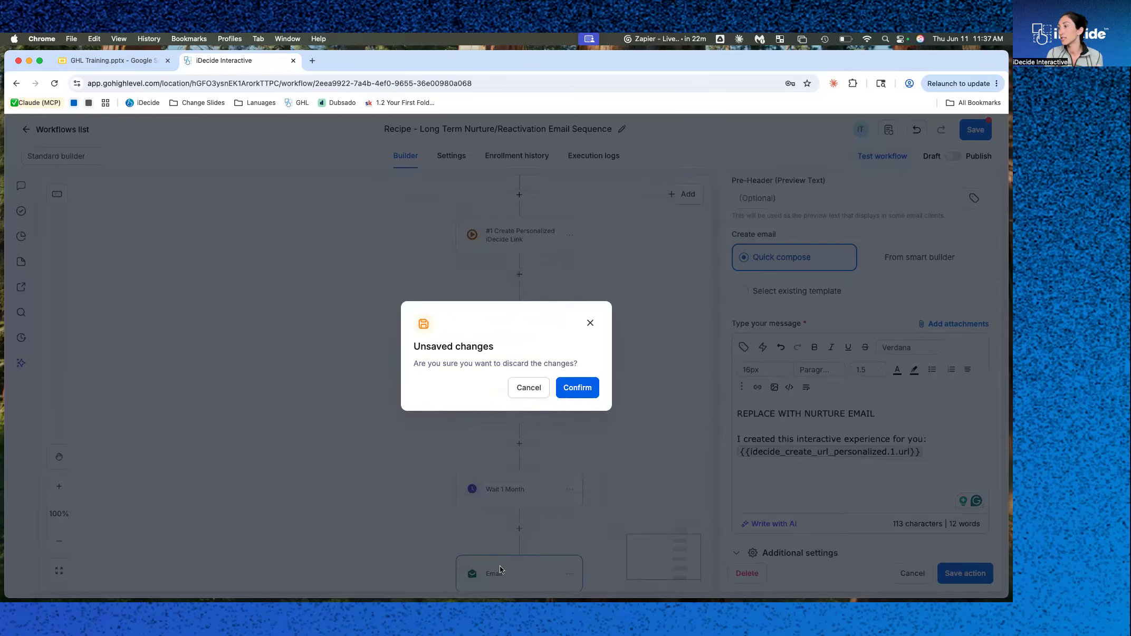
pyautogui.click(591, 323)
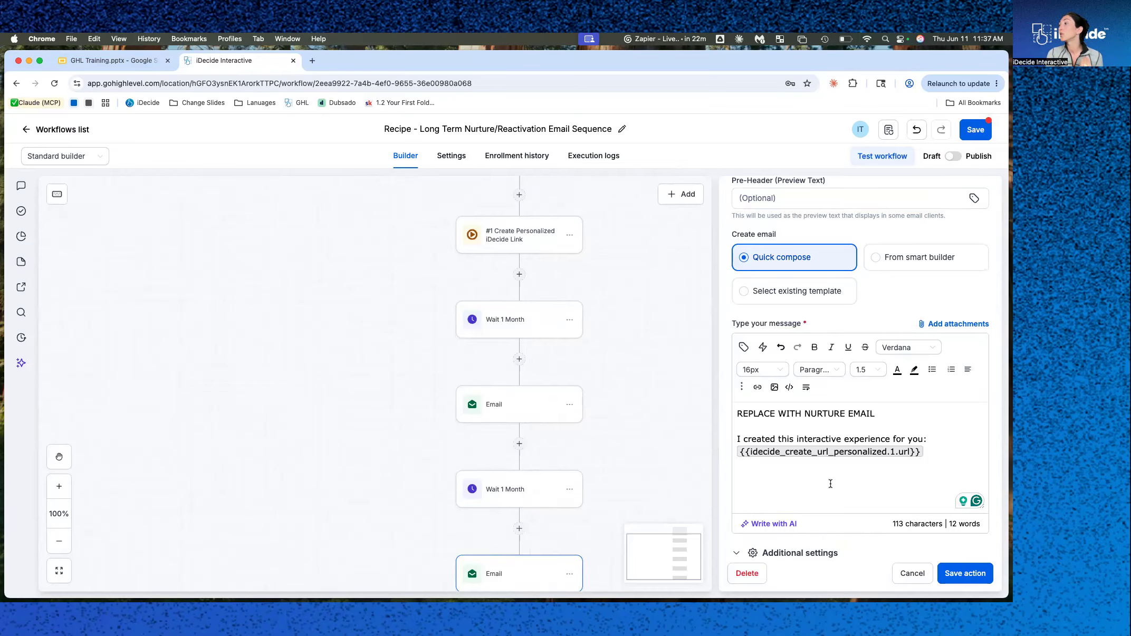
pyautogui.click(911, 577)
pyautogui.click(590, 387)
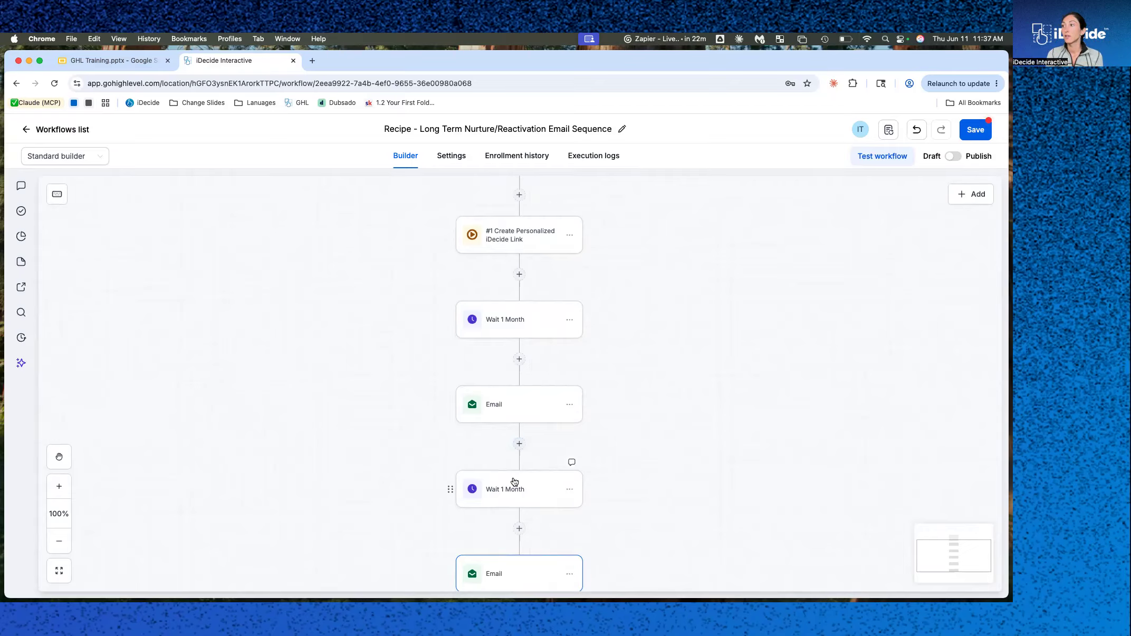
# Browse the iDecide custom values available in the second email's message editor.
pyautogui.click(502, 573)
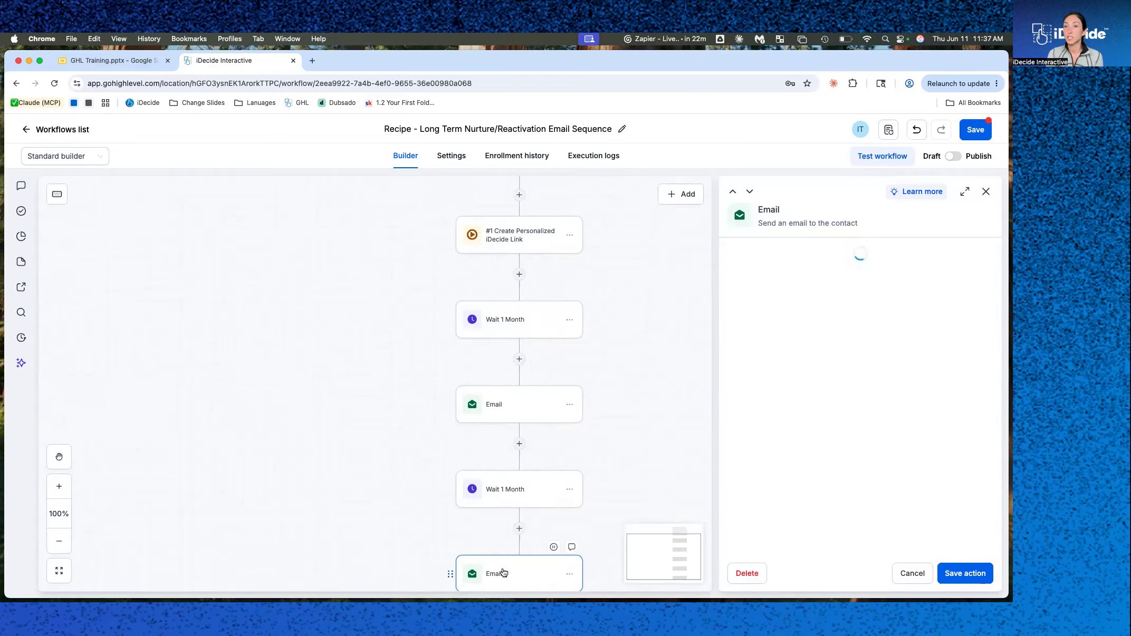
pyautogui.scroll(-4, 830, 501)
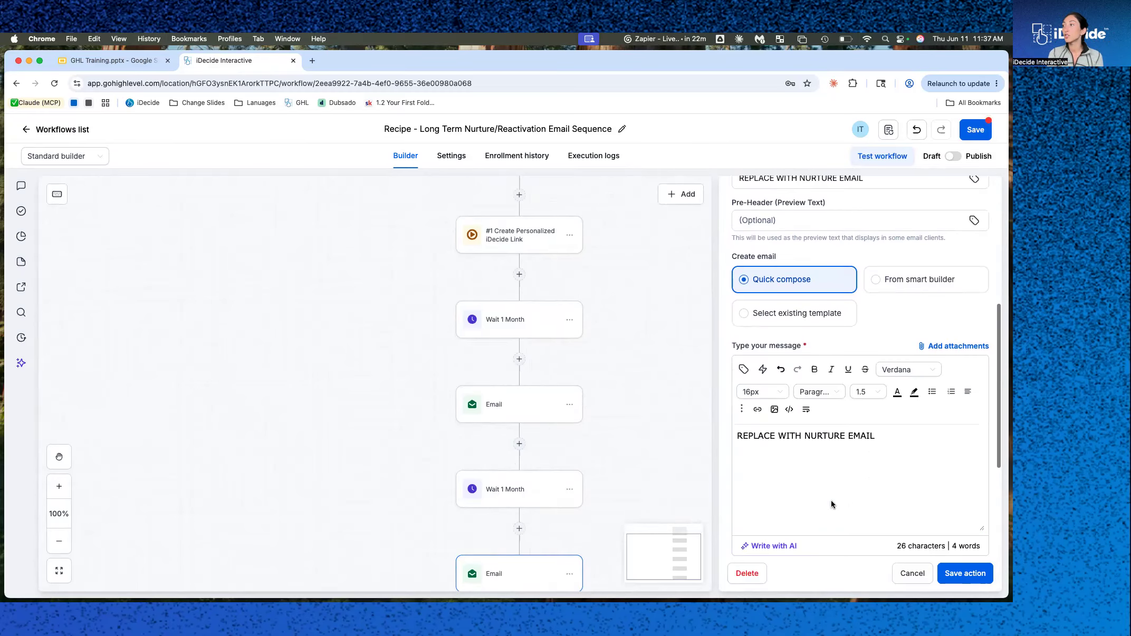
pyautogui.click(744, 369)
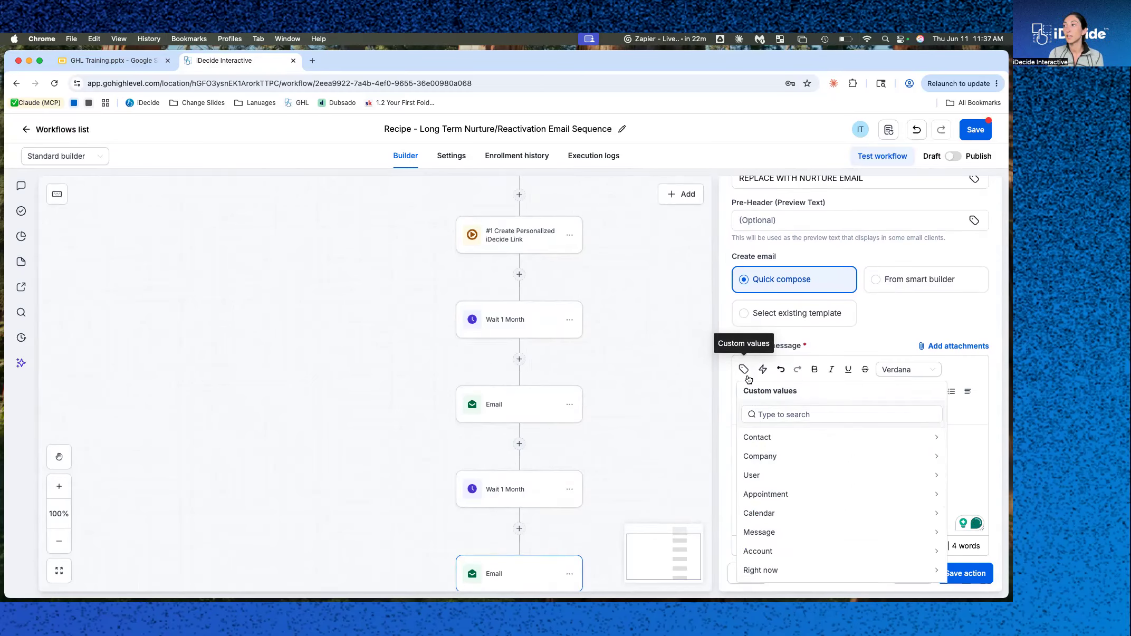
pyautogui.scroll(-3, 796, 551)
pyautogui.click(778, 555)
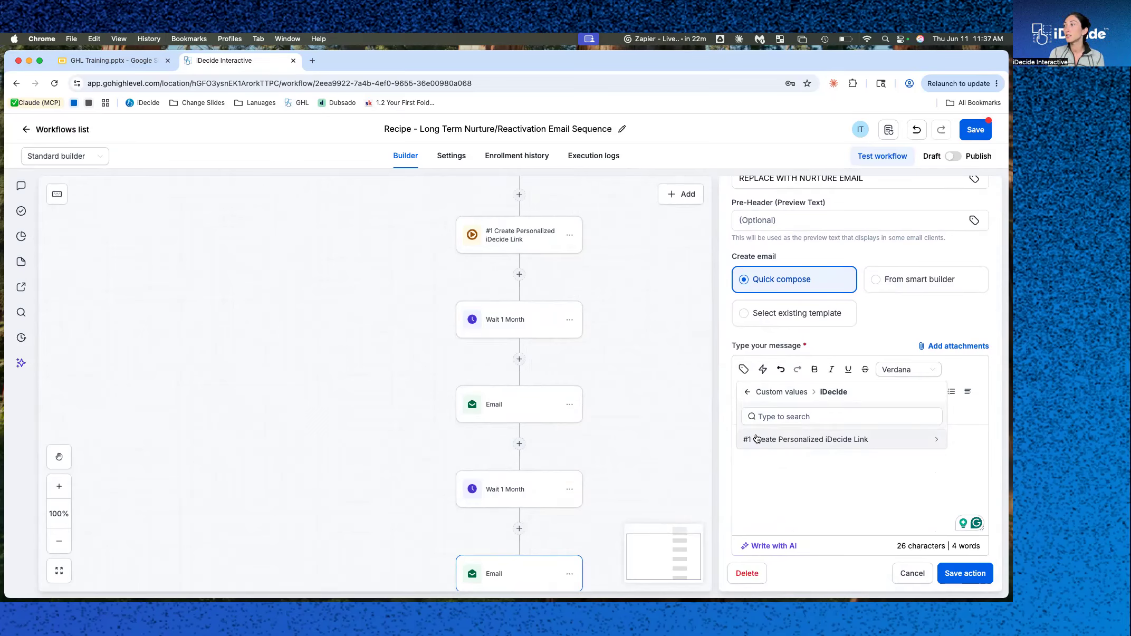
# Rename the Create Personalized iDecide Link action to 'Personal link' and save the action.
pyautogui.click(520, 245)
pyautogui.moveTo(860, 271); pyautogui.dragTo(706, 266)
pyautogui.write('Personal link')
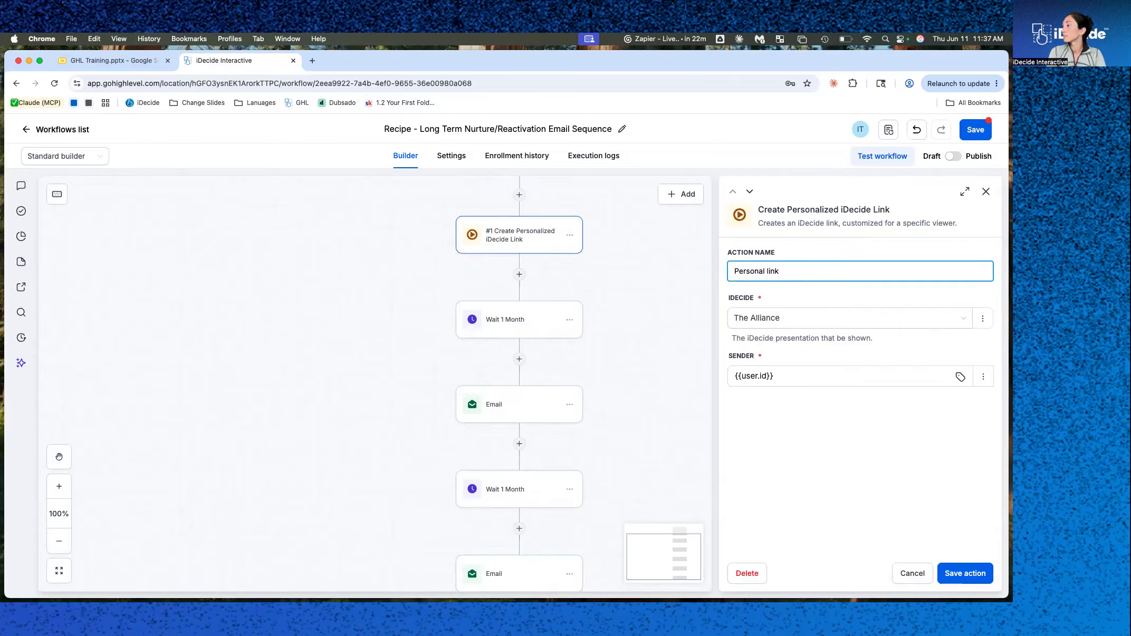
pyautogui.click(965, 575)
# Insert the Personal link's iDecide URL custom value into the first nurture email's message.
pyautogui.click(516, 416)
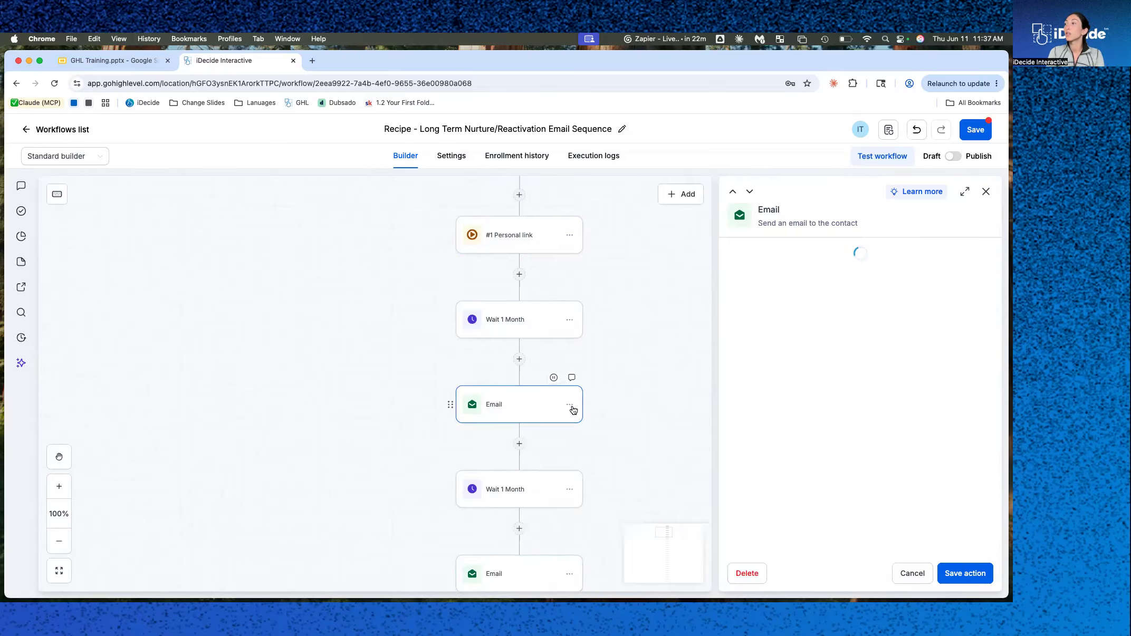
pyautogui.scroll(-5, 759, 495)
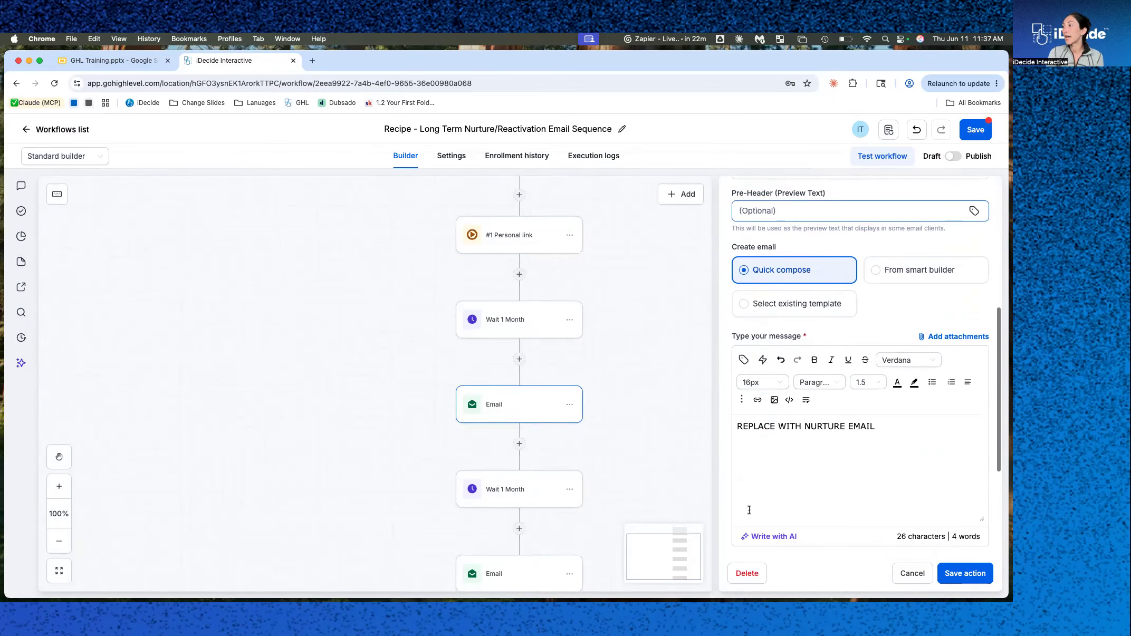
pyautogui.click(743, 360)
pyautogui.scroll(-3, 816, 509)
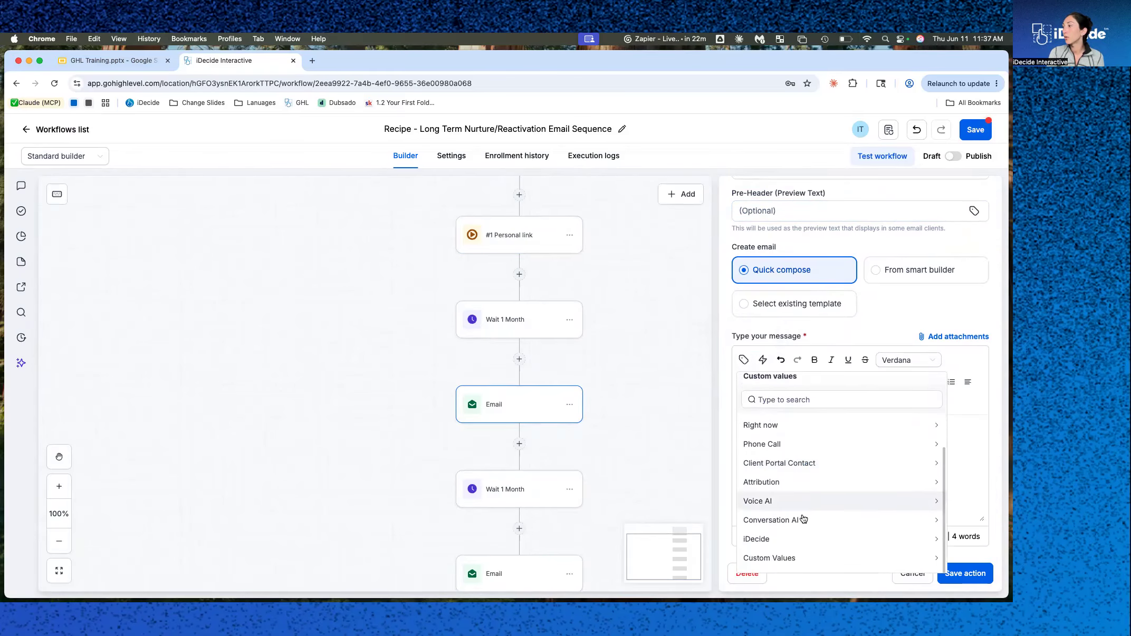
pyautogui.click(782, 543)
pyautogui.click(791, 433)
pyautogui.click(780, 449)
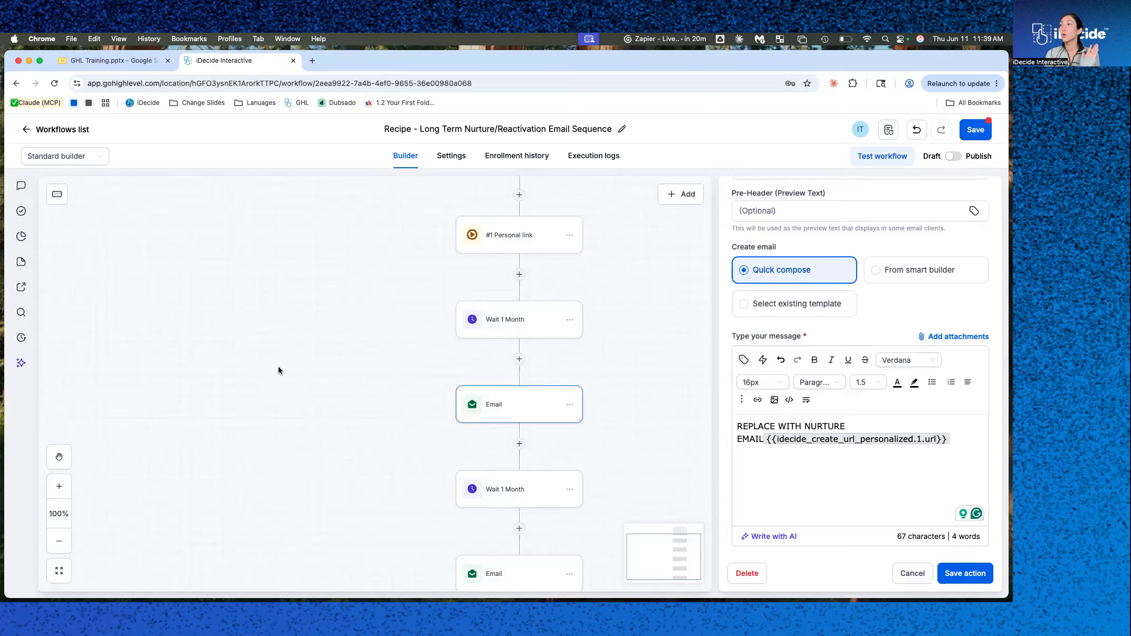
# Switch to the GHL Training slides and review the account levels and integration activation slides.
pyautogui.click(112, 61)
pyautogui.scroll(5, 77, 330)
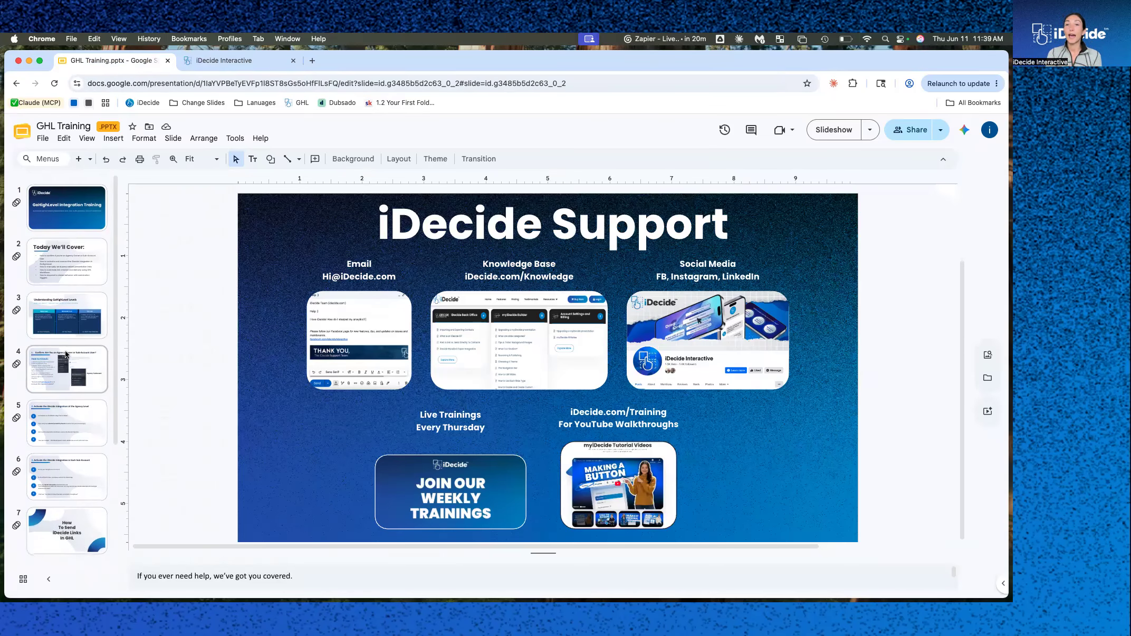
pyautogui.click(69, 327)
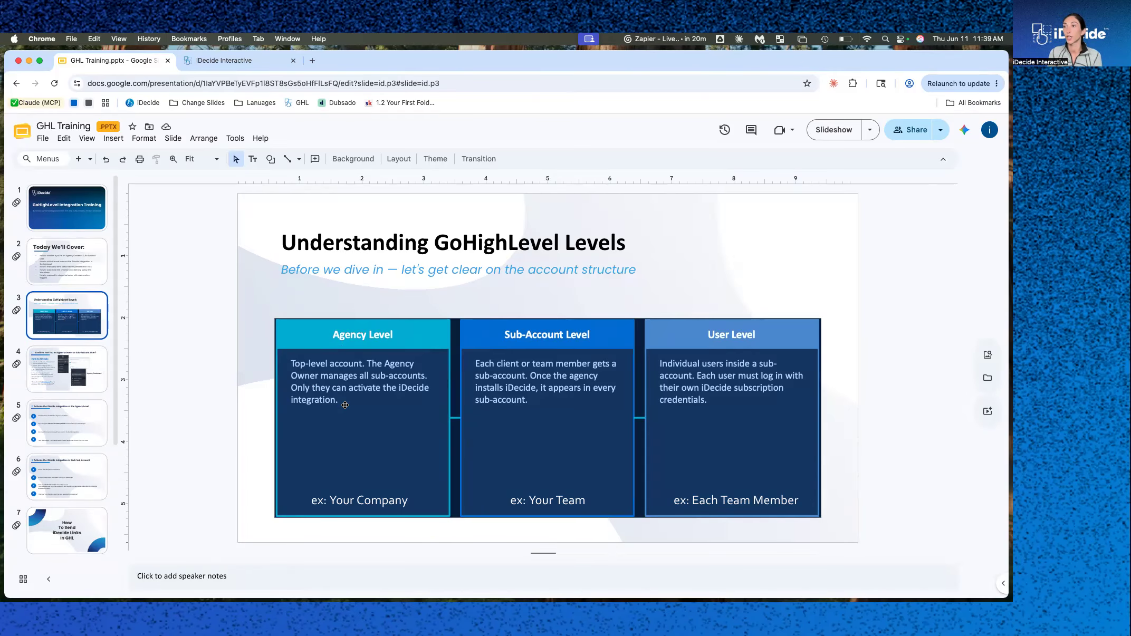
pyautogui.press('Down')
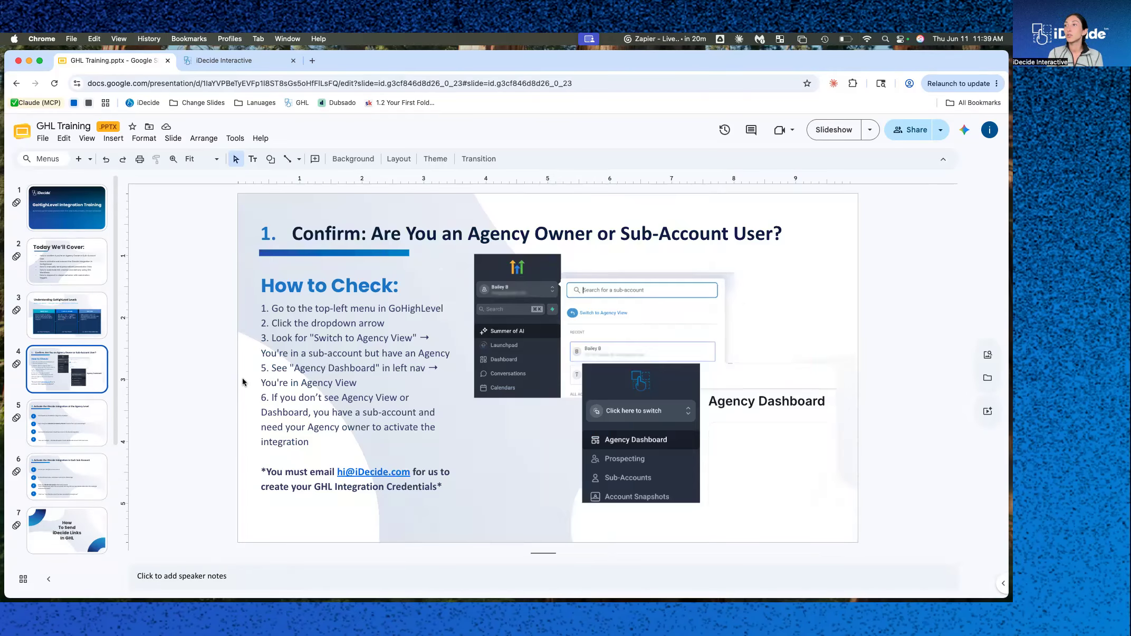
pyautogui.press('Down')
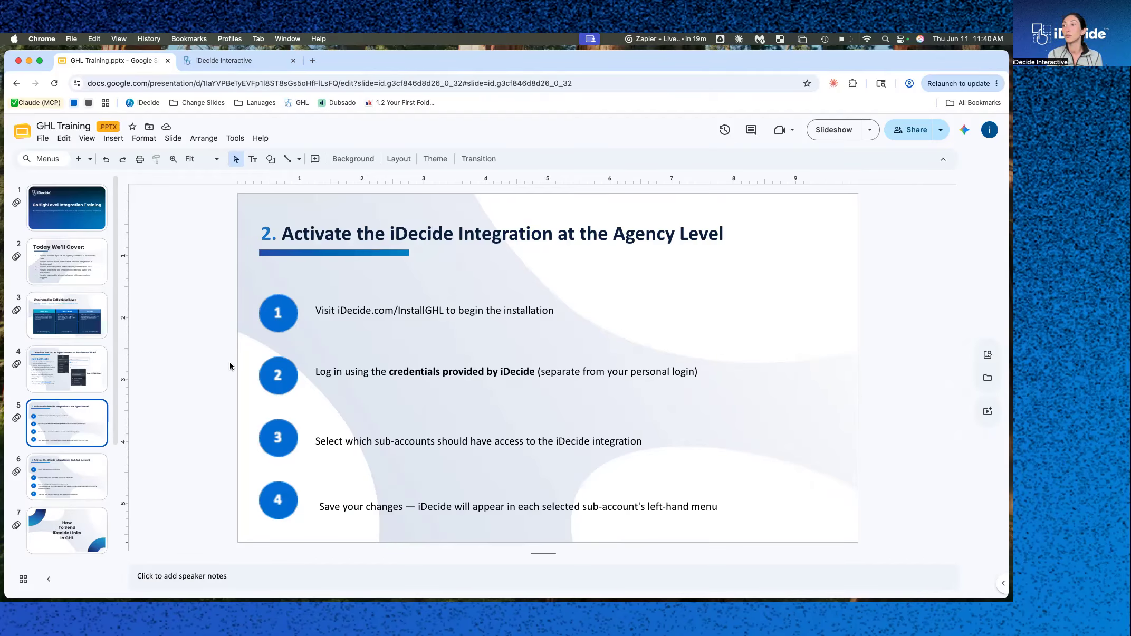
pyautogui.click(78, 477)
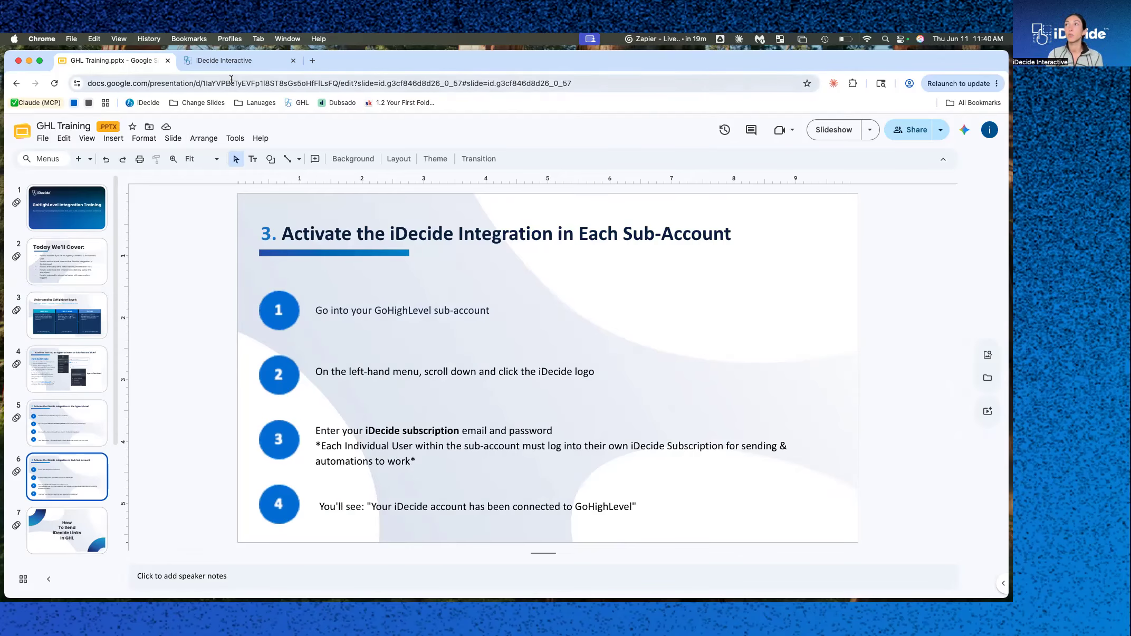
# Return to the workflows list, confirming that unsaved workflow changes are discarded.
pyautogui.click(232, 61)
pyautogui.click(85, 128)
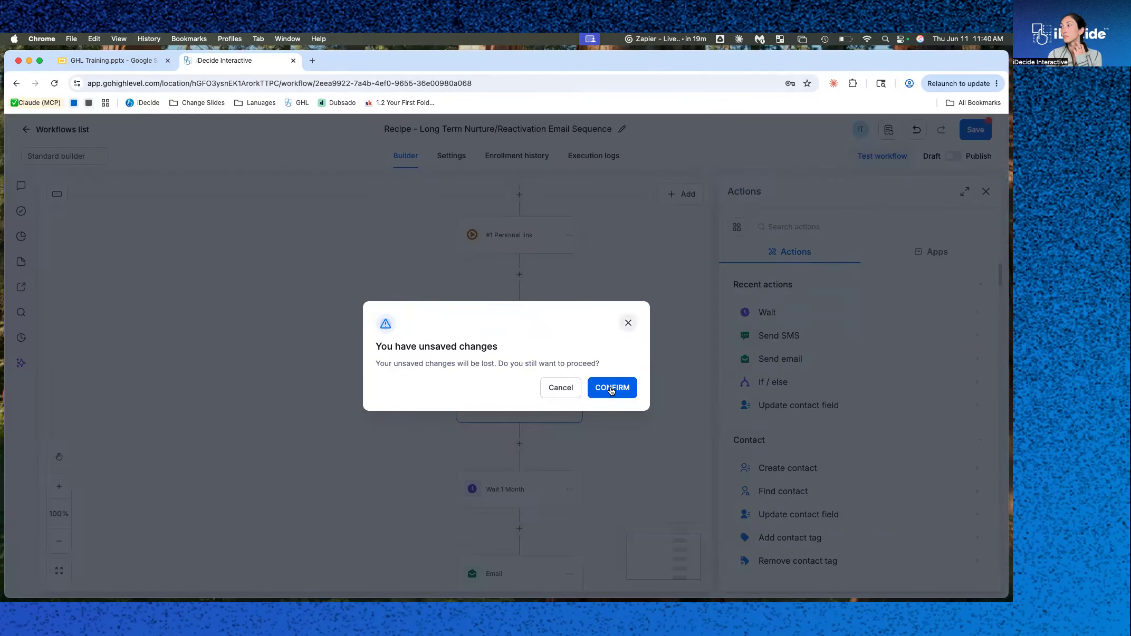
pyautogui.click(611, 389)
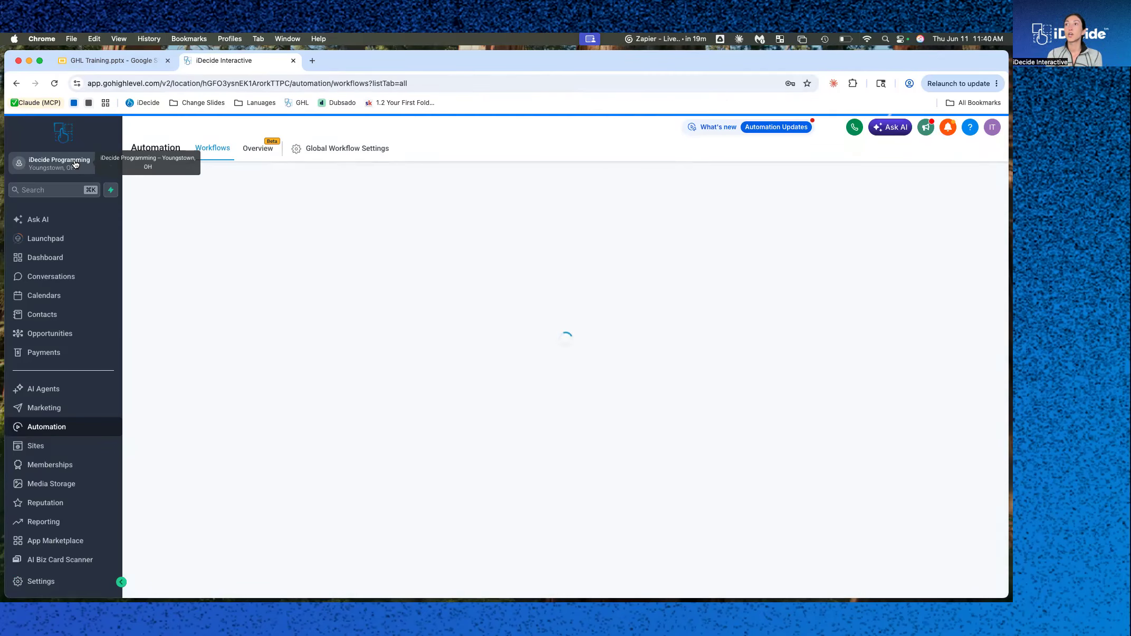
# Select the iDecide Programming sub-account and open its iDecide page.
pyautogui.click(75, 164)
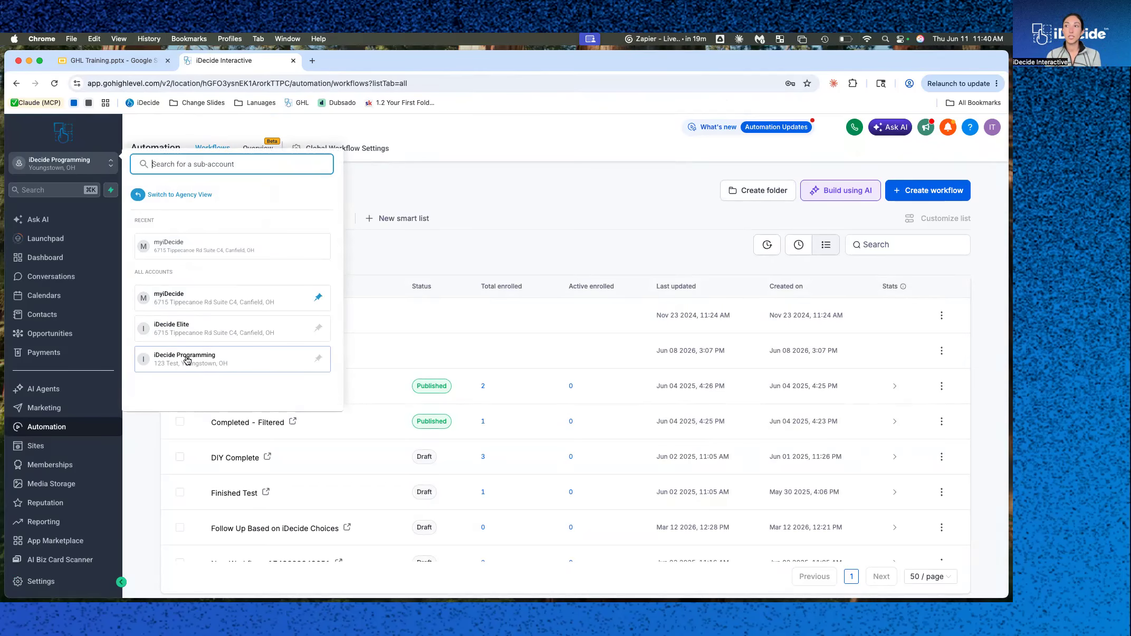
pyautogui.click(186, 360)
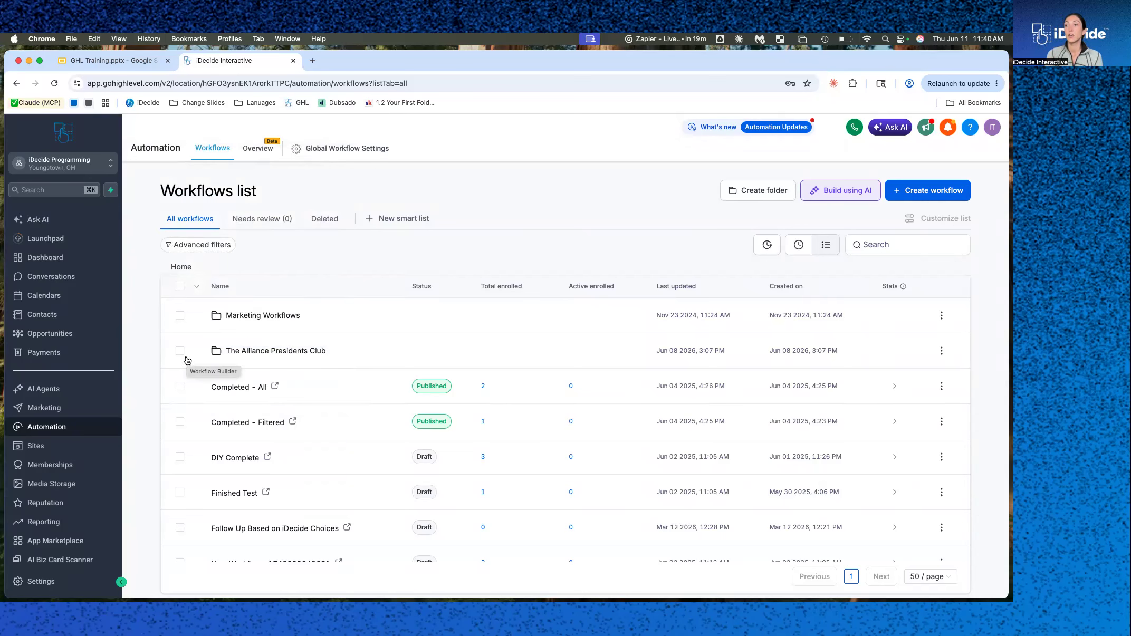
pyautogui.scroll(-2, 47, 528)
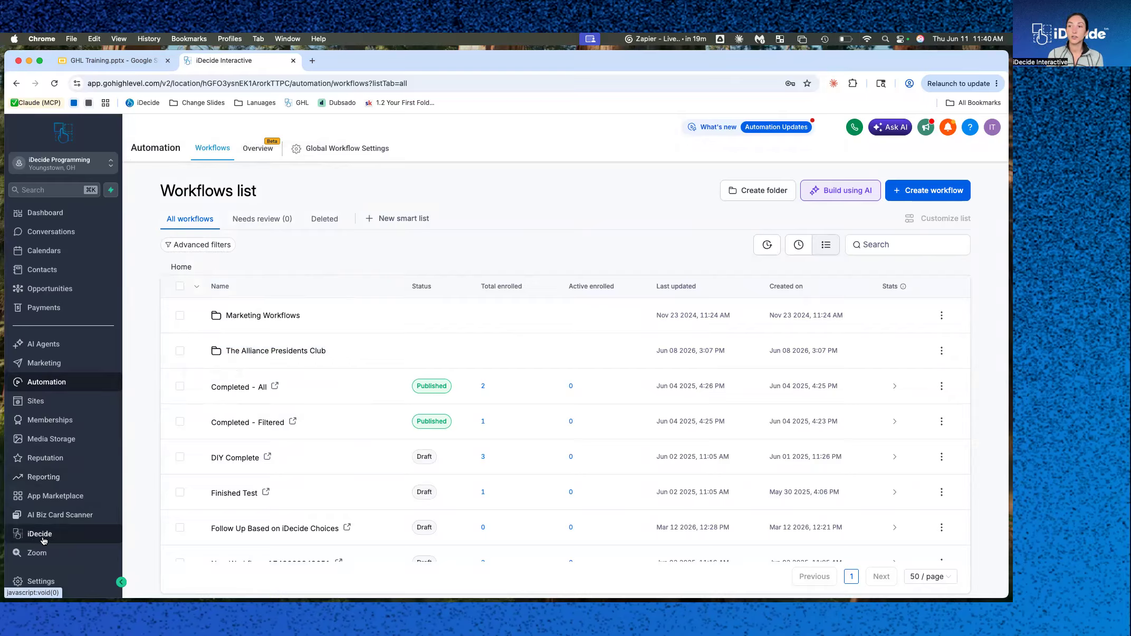
pyautogui.click(33, 537)
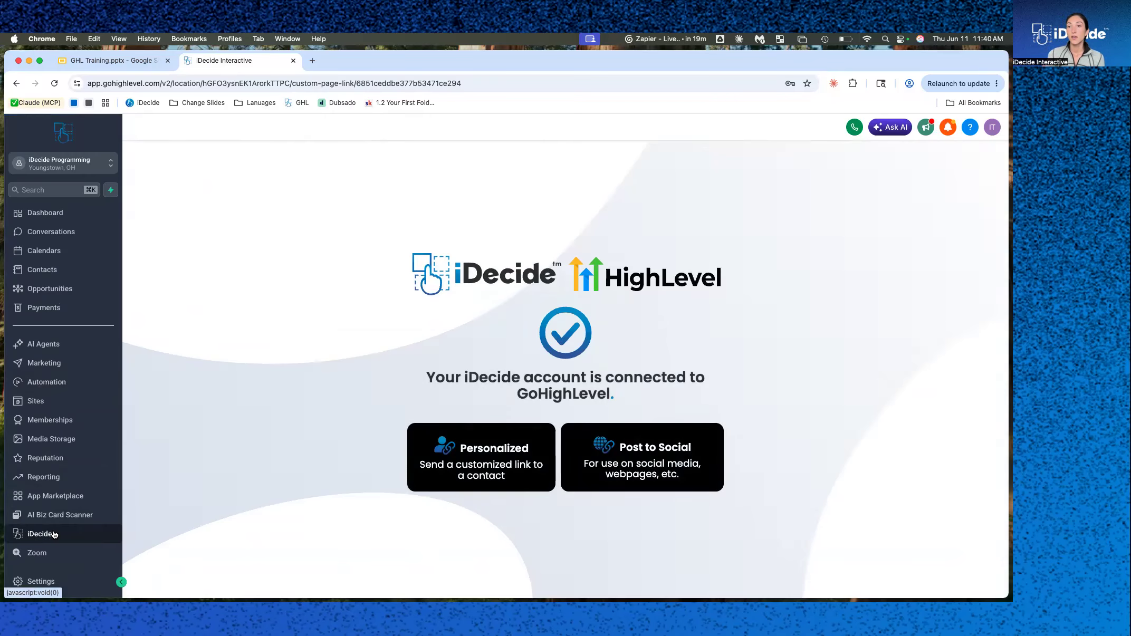
# Log in as another sub-account user through the profile menu's Login As list.
pyautogui.click(992, 131)
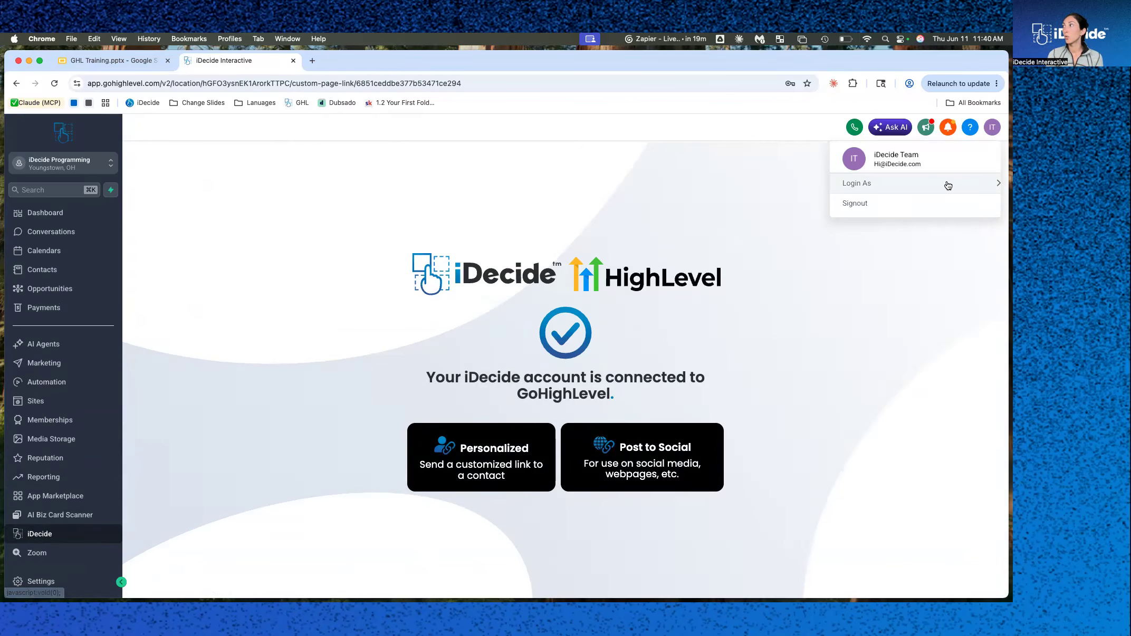
pyautogui.moveTo(946, 183)
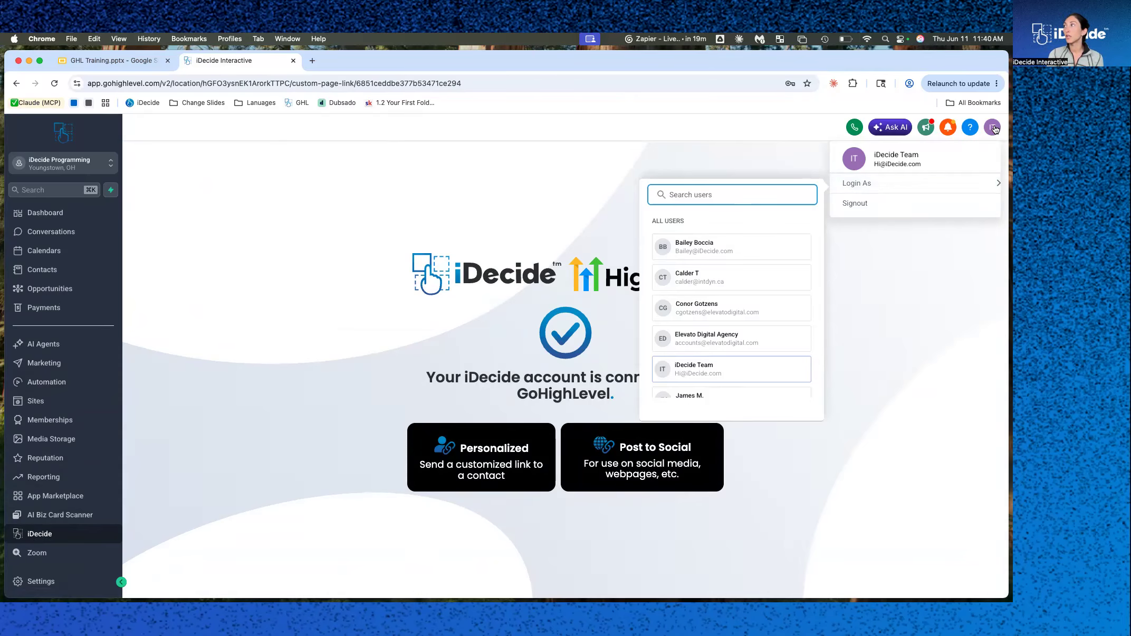
pyautogui.scroll(-5, 726, 343)
pyautogui.scroll(5, 726, 343)
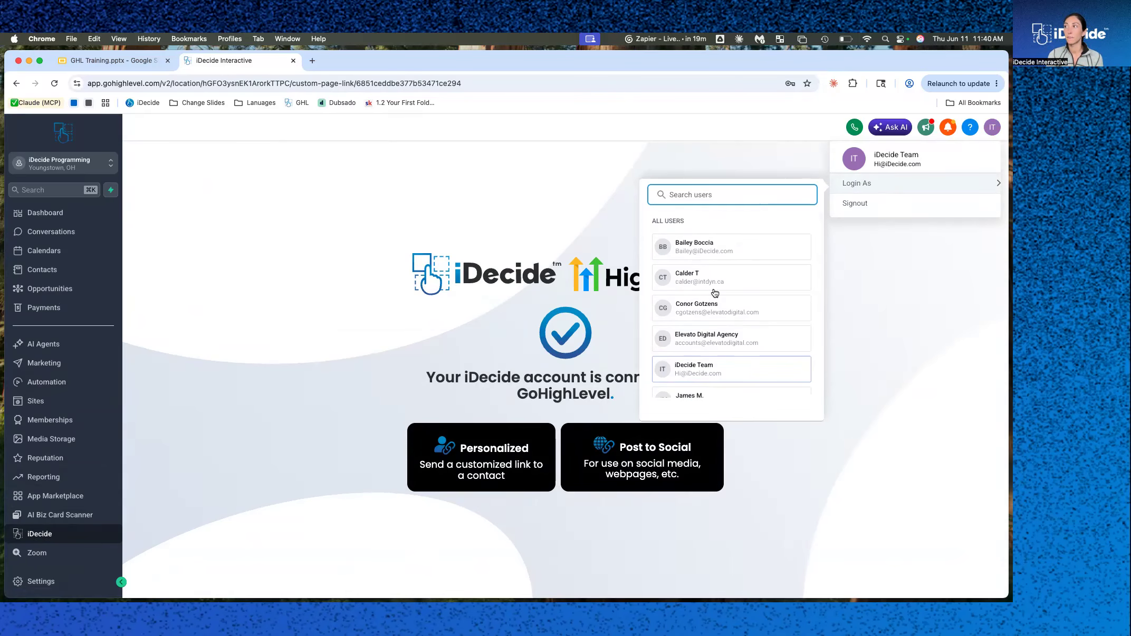
pyautogui.click(704, 251)
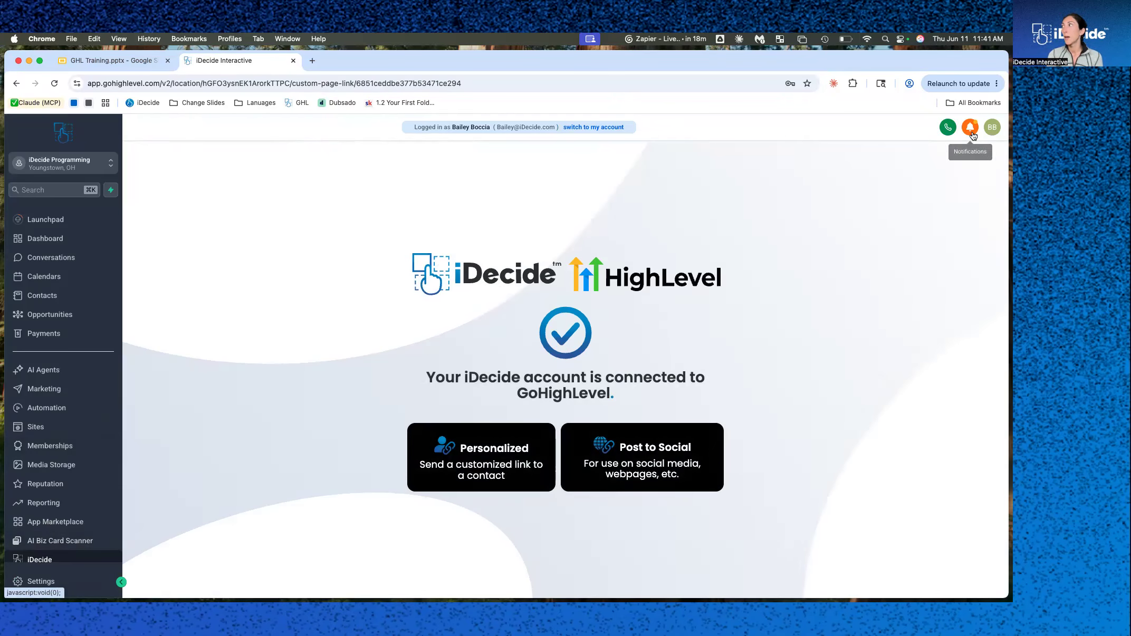
# Switch the Login As session to a different test user of the sub-account.
pyautogui.click(992, 127)
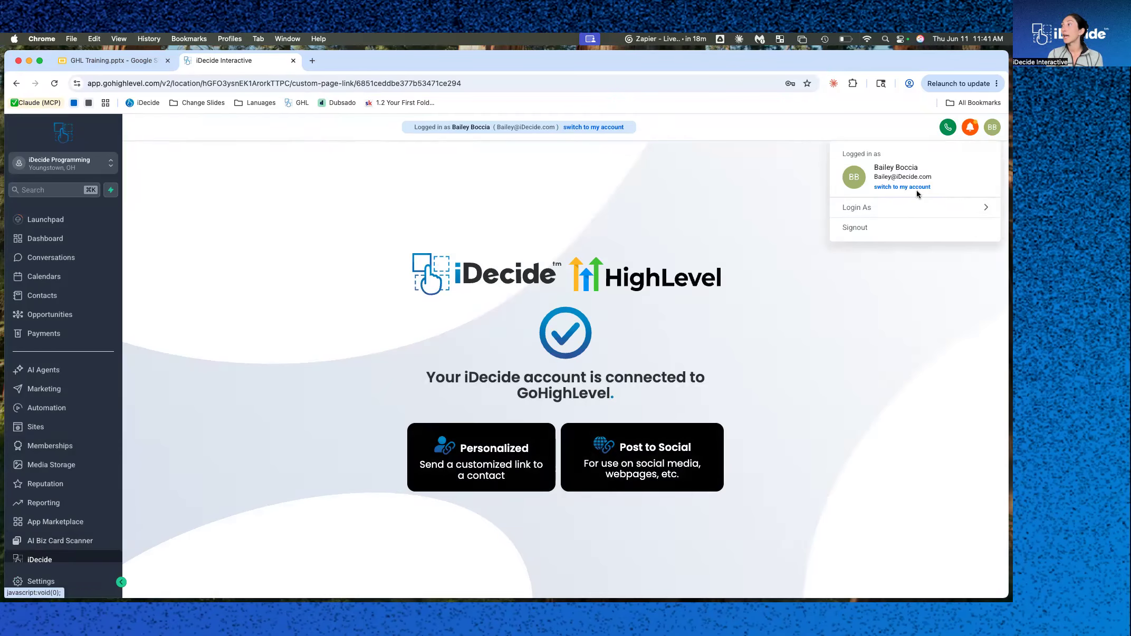
pyautogui.click(888, 211)
pyautogui.scroll(-5, 712, 369)
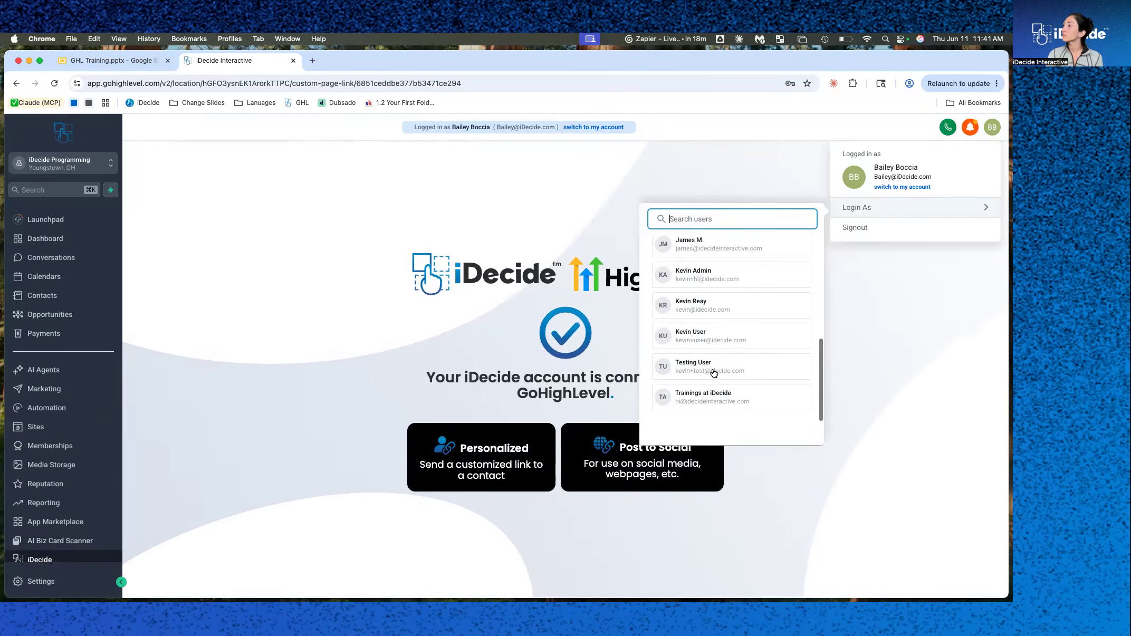
pyautogui.click(708, 344)
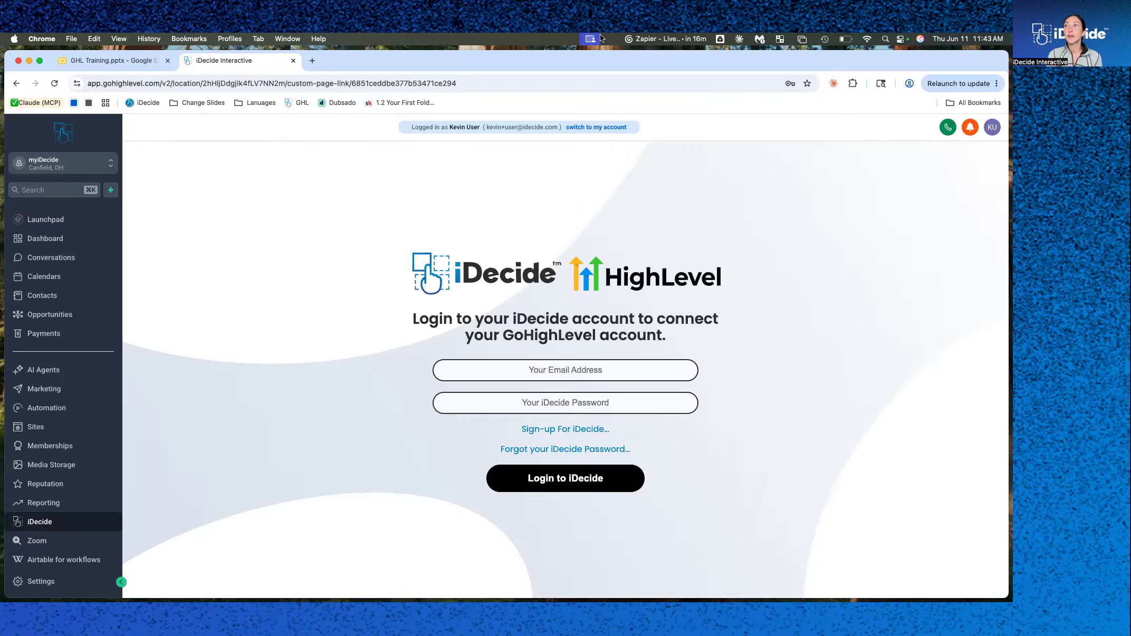
# Switch to the GHL Training slides and open the iDecide Support slide.
pyautogui.click(107, 63)
pyautogui.scroll(-5, 109, 341)
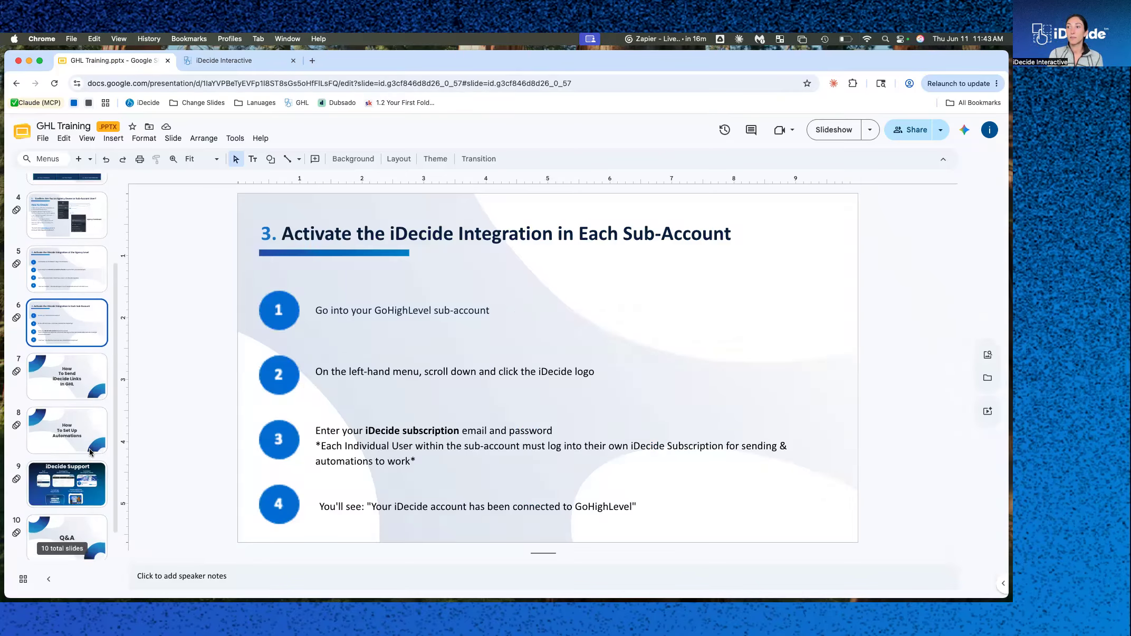
pyautogui.click(67, 479)
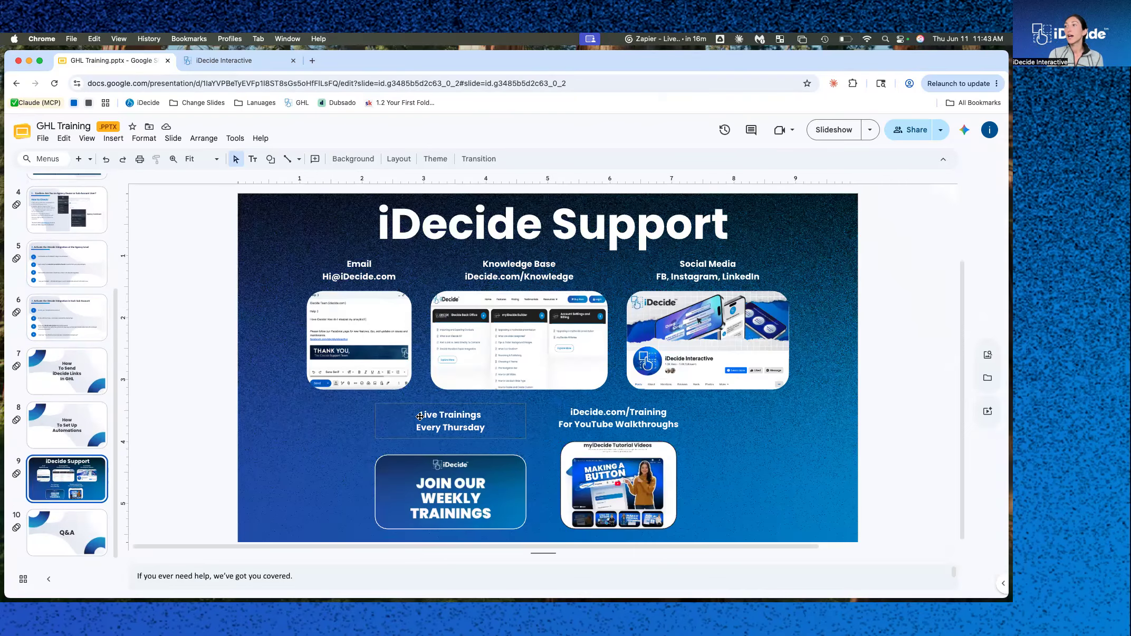